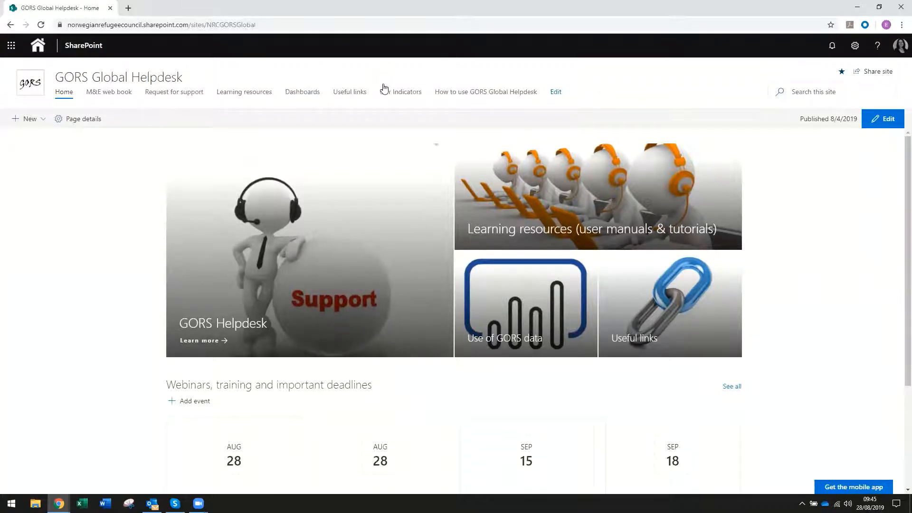
Open the How to use GORS Global Helpdesk page and review its introduction video and the feature tutorial links.
left_click(459, 96)
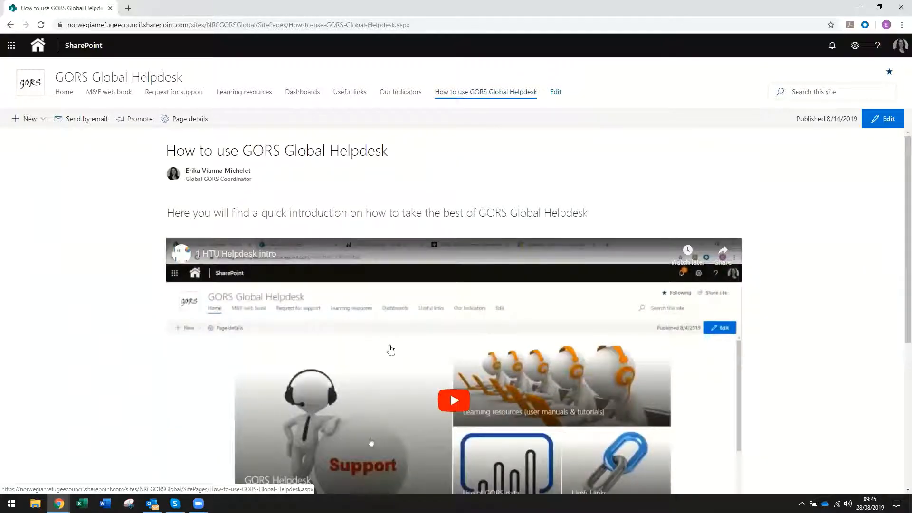
scroll(391, 351, "down", 5)
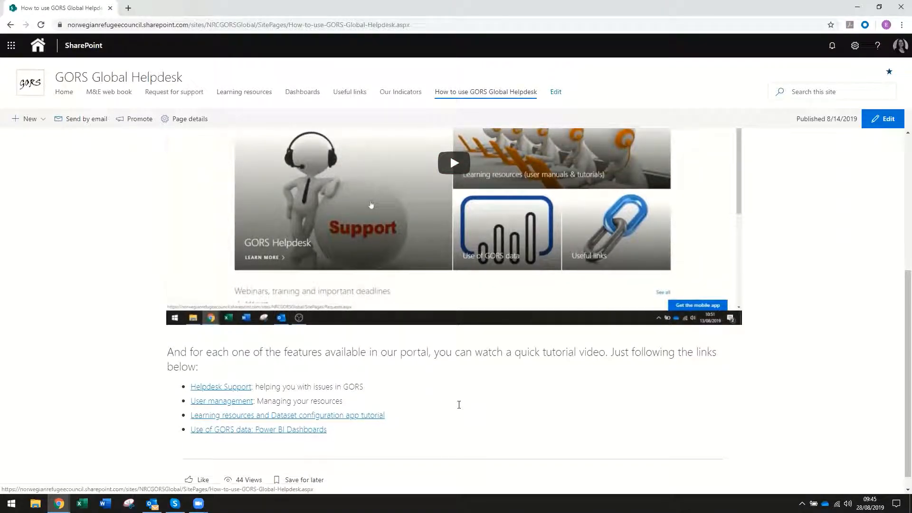
scroll(458, 403, "up", 5)
Return to the site's home page and review the events under Webinars, training and important deadlines.
left_click(20, 89)
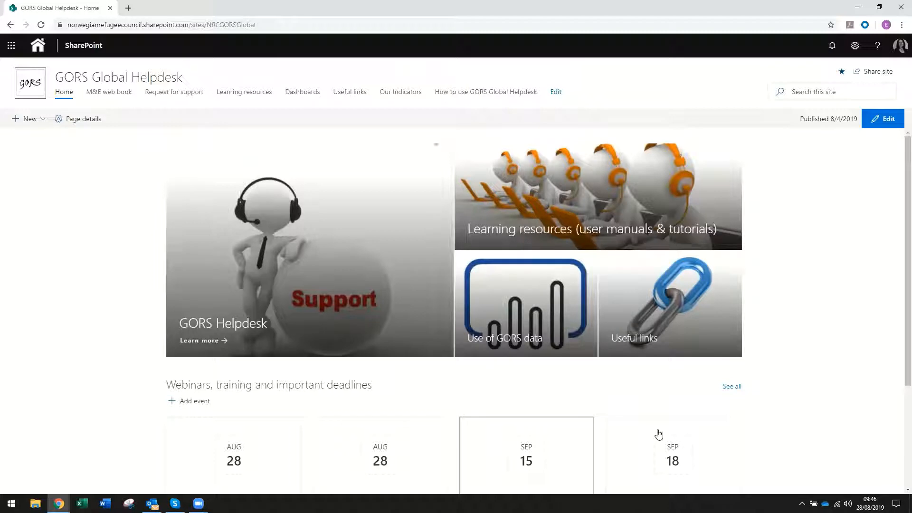
scroll(255, 469, "down", 3)
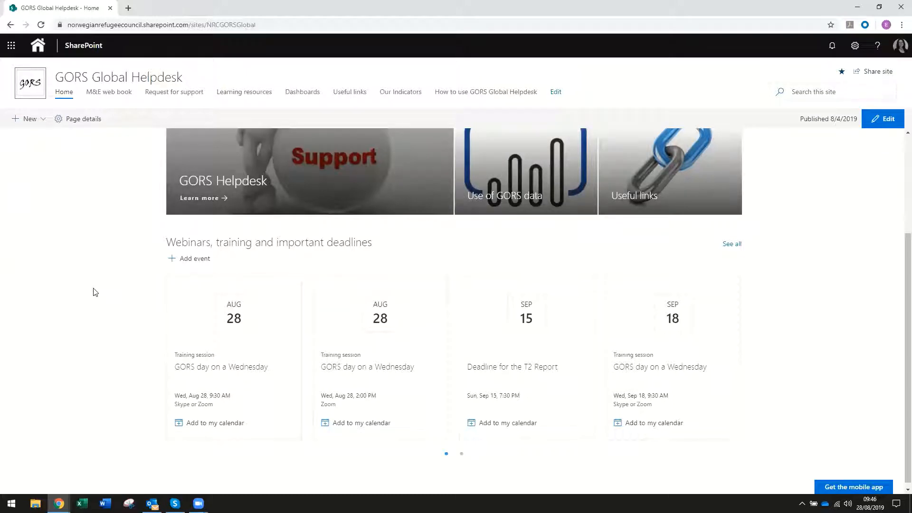
scroll(76, 214, "up", 3)
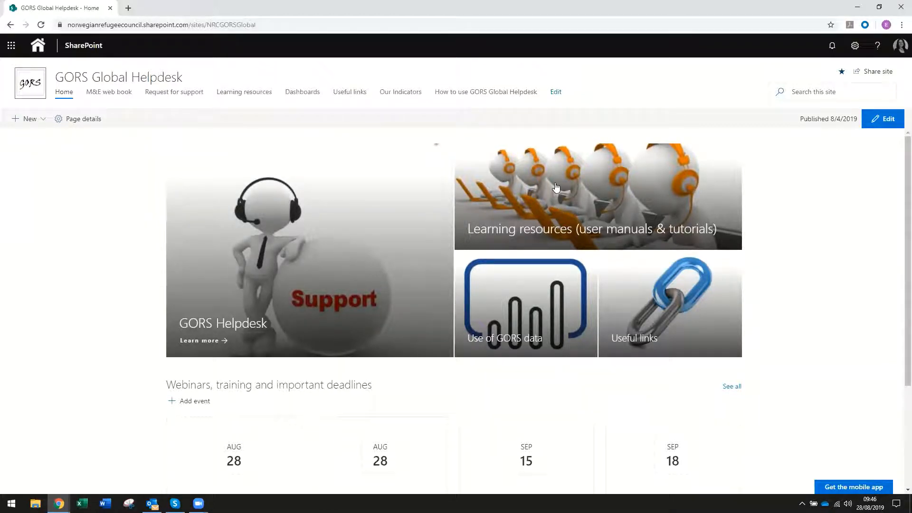
Open the Dataset Configuration app tutorial from Learning resources and read through its summary of the configuration steps.
left_click(253, 94)
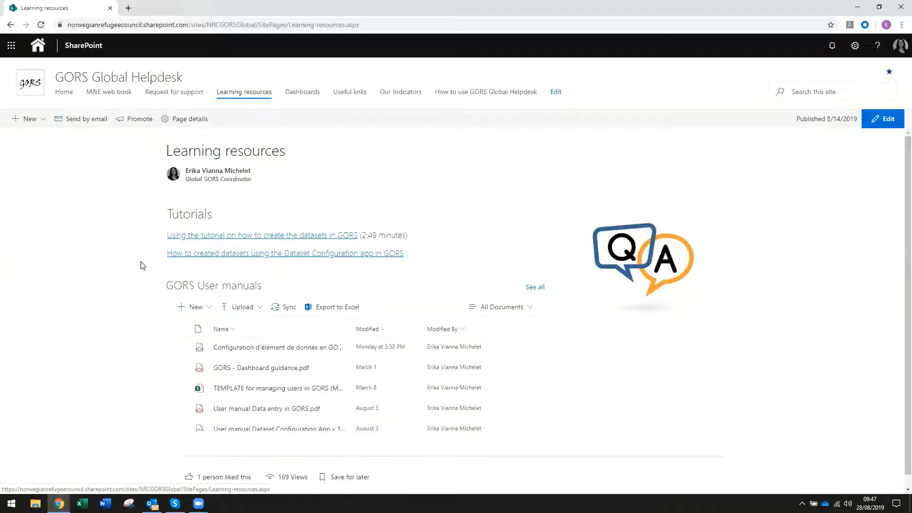
left_click(200, 255)
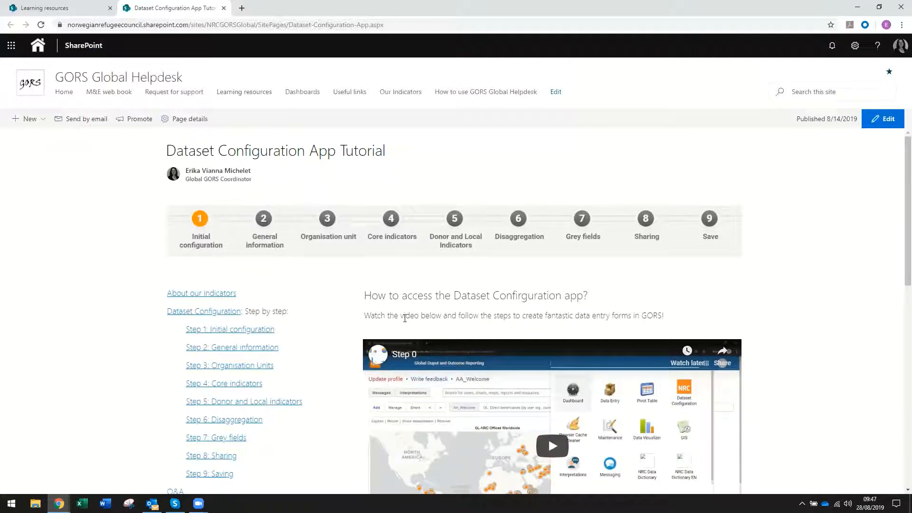
scroll(409, 283, "down", 2)
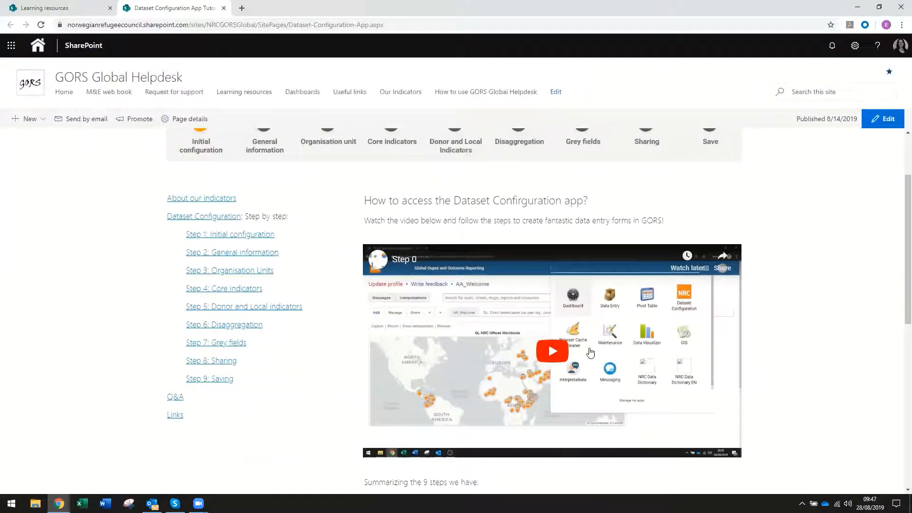
scroll(444, 352, "down", 5)
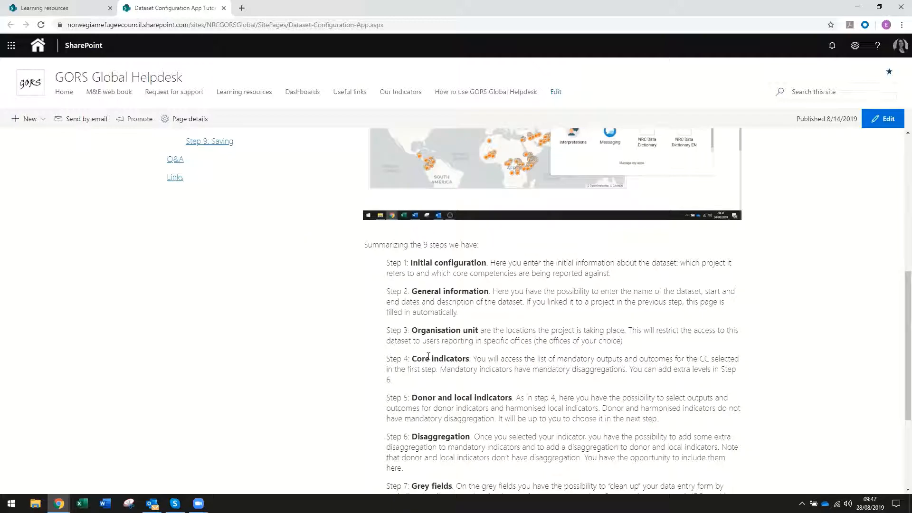
scroll(433, 439, "down", 3)
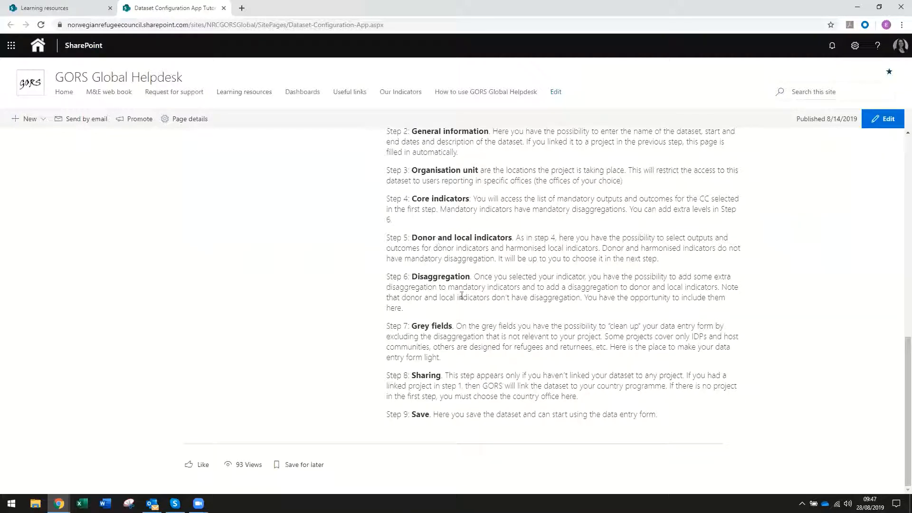
scroll(440, 317, "up", 6)
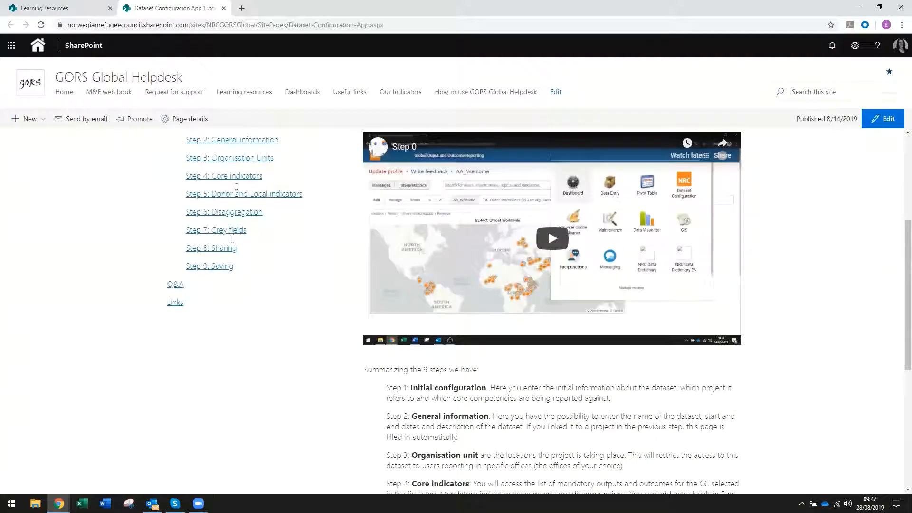
Open the Step 4: Core indicators tutorial page and review its video, annotated screenshots and explanations.
left_click(234, 177)
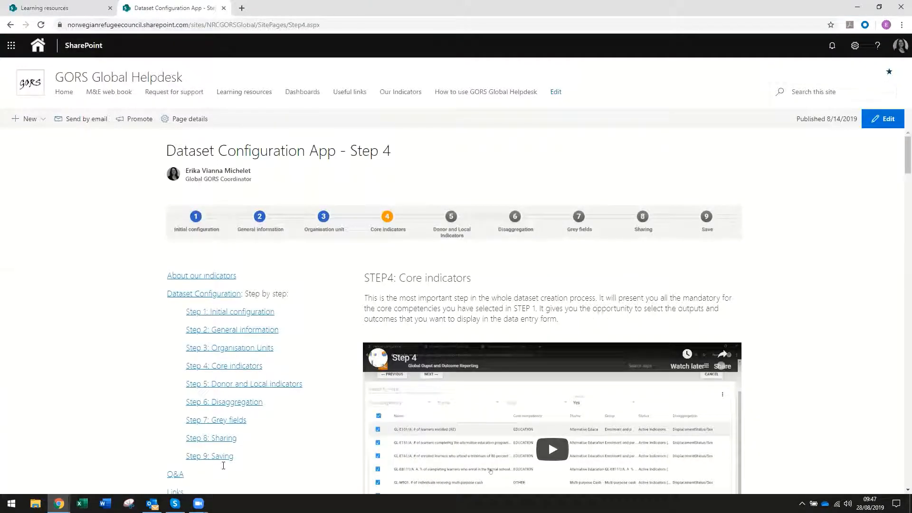
scroll(404, 304, "down", 4)
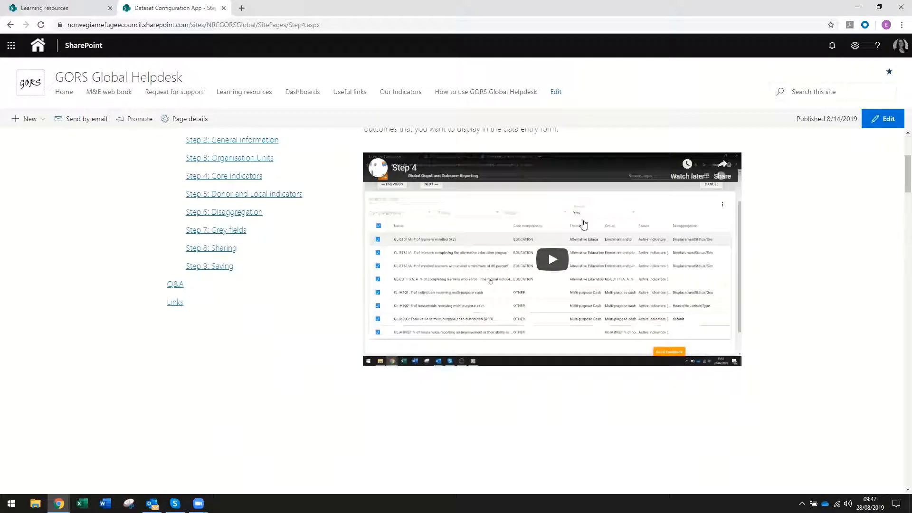
scroll(380, 401, "down", 5)
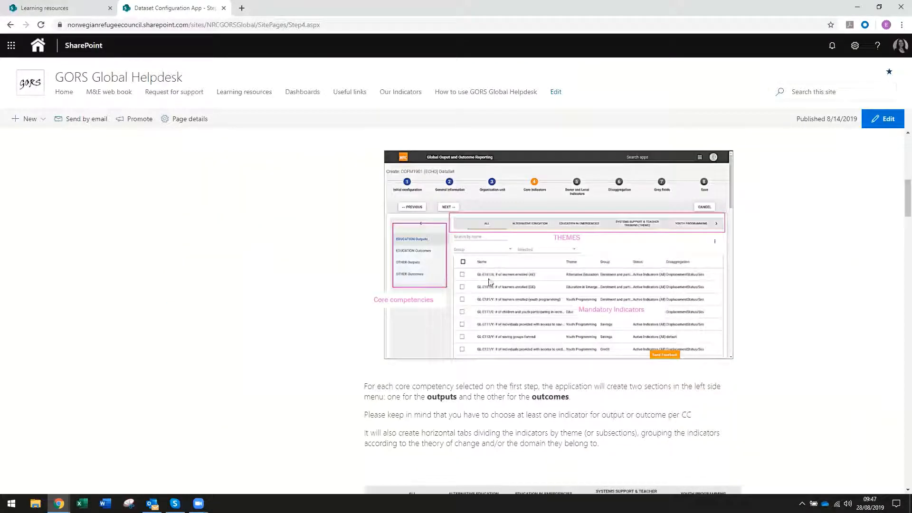
scroll(596, 443, "down", 5)
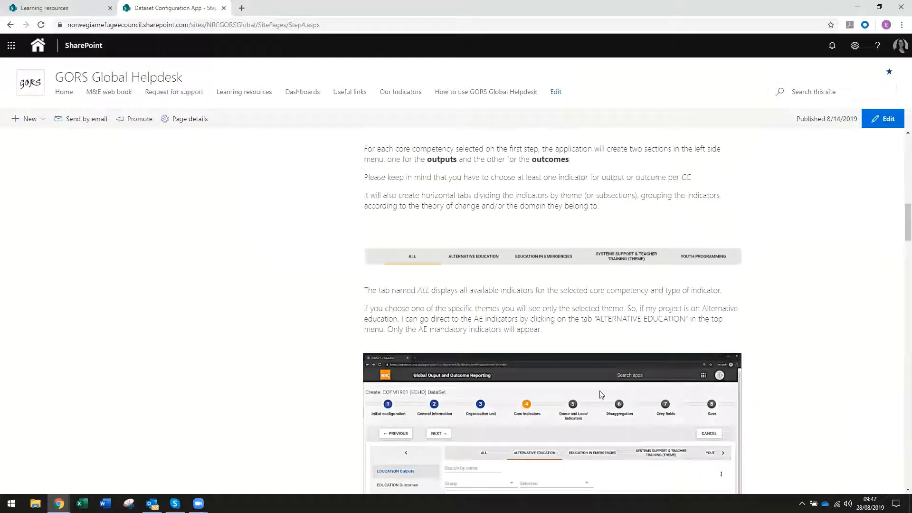
scroll(483, 364, "up", 10)
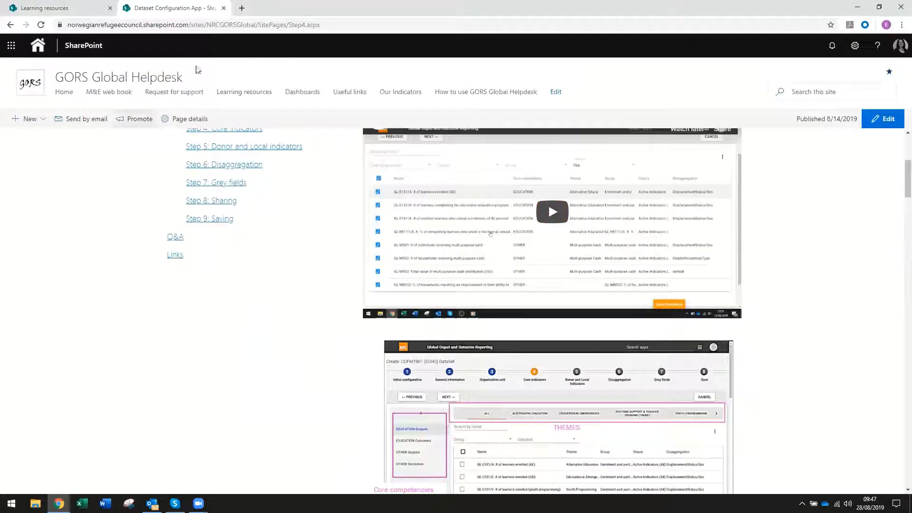
Go back to Learning resources, open GORS - Dashboard guidance.pdf and skim its pages.
left_click(233, 96)
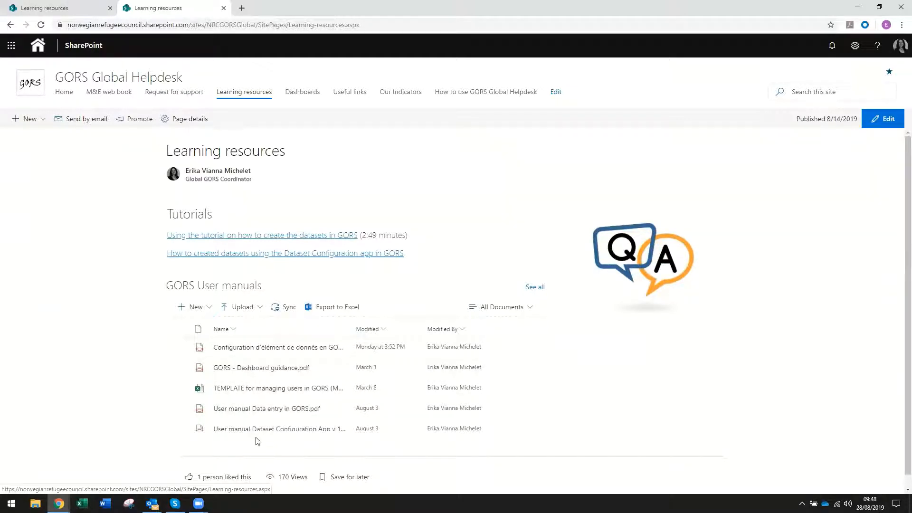
left_click(259, 369)
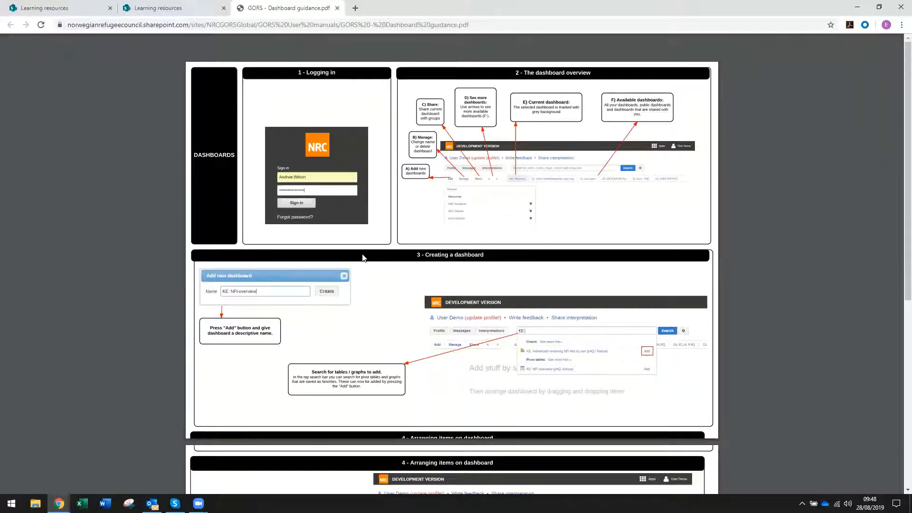
scroll(406, 261, "down", 7)
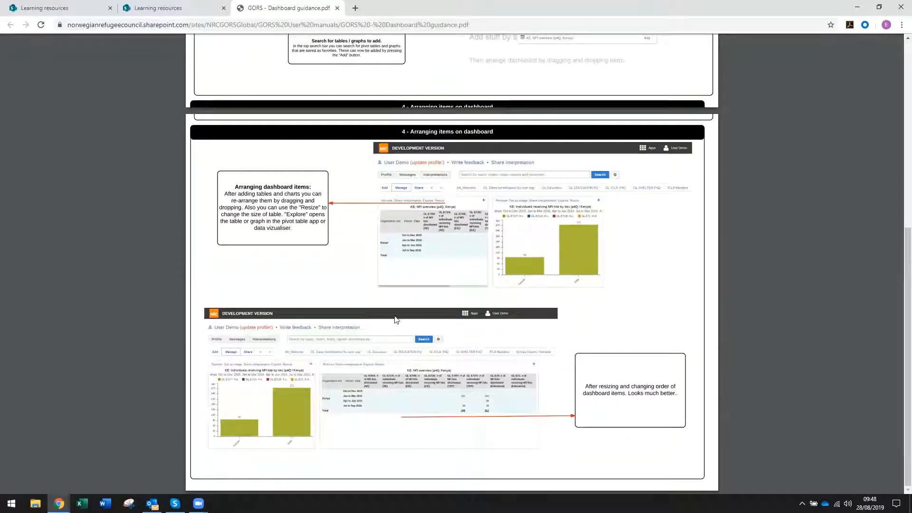
scroll(404, 301, "up", 7)
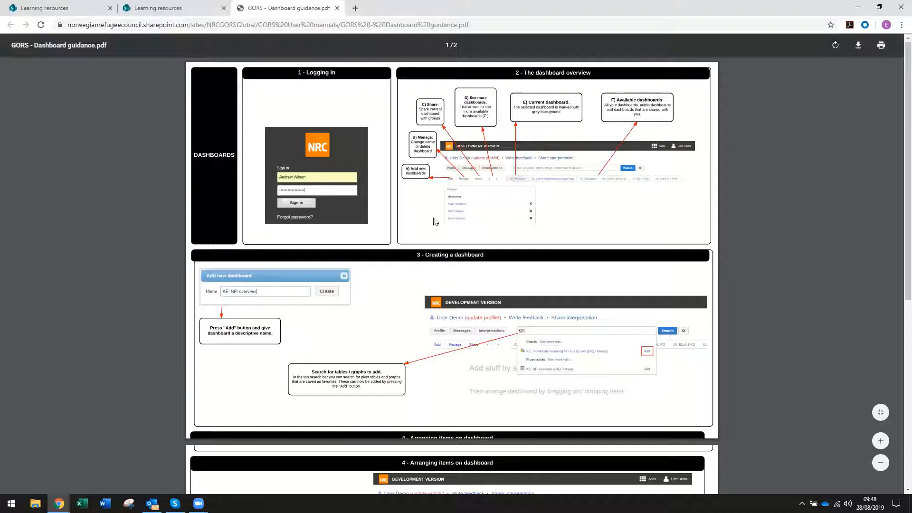
Examine the dashboard overview section of the guidance PDF at an enlarged size, from Add to Current dashboard.
scroll(427, 261, "up", 5)
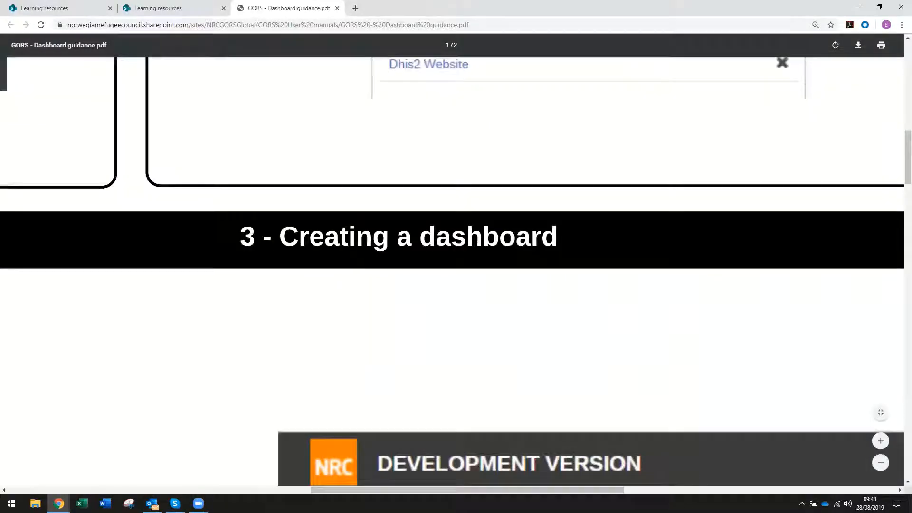
scroll(427, 262, "down", 7)
scroll(427, 261, "up", 19)
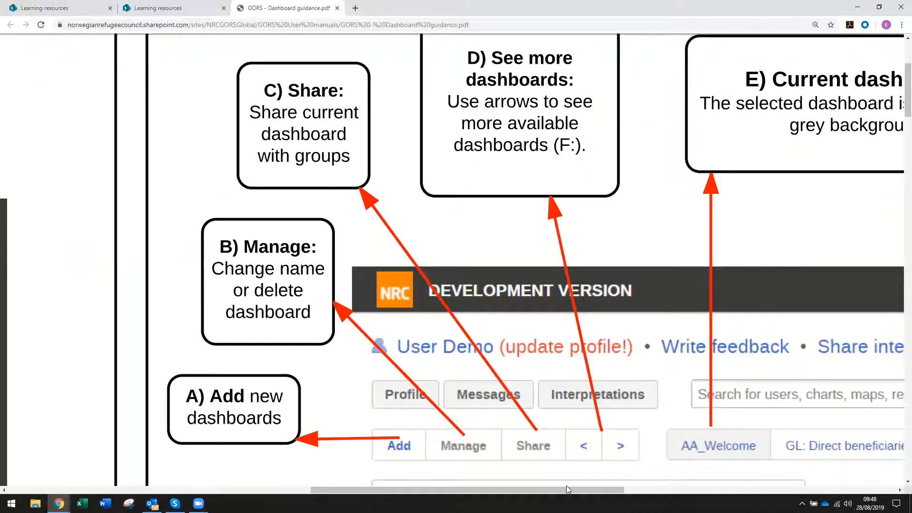
left_click_drag(566, 485, 624, 480)
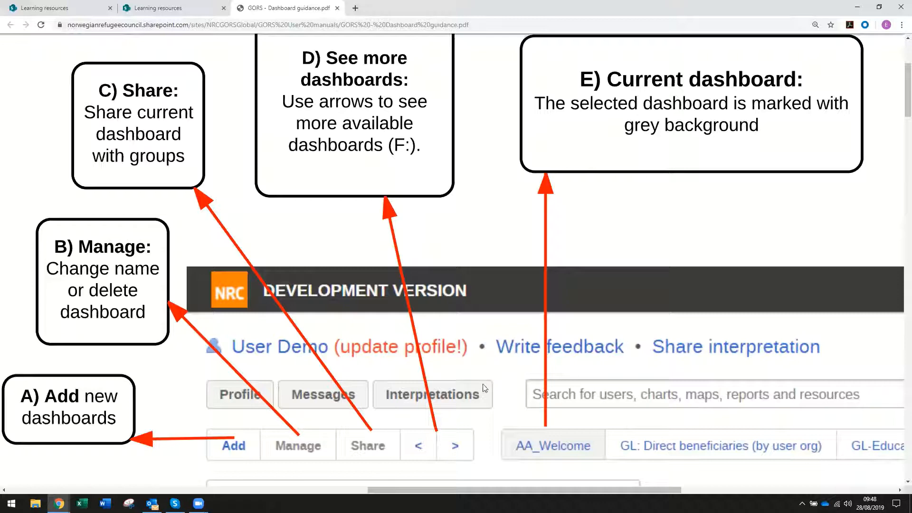
Open Using Pivot Table in GORS.pdf from the user manuals and review its sections on creating pivot tables, data elements and periods.
left_click(191, 11)
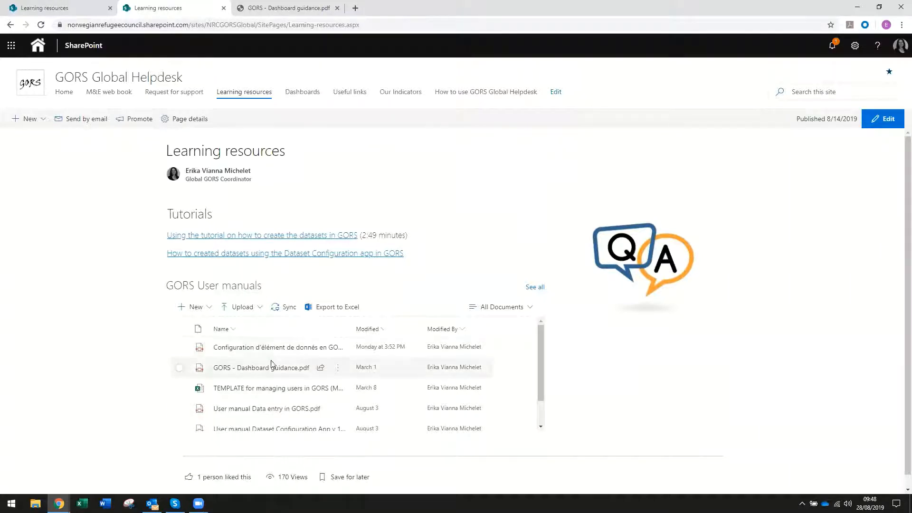
scroll(272, 375, "down", 1)
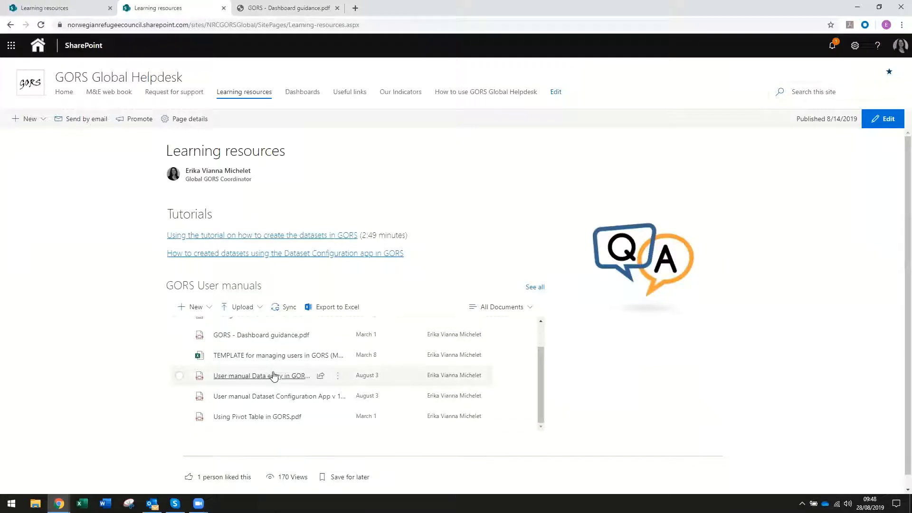
left_click(255, 418)
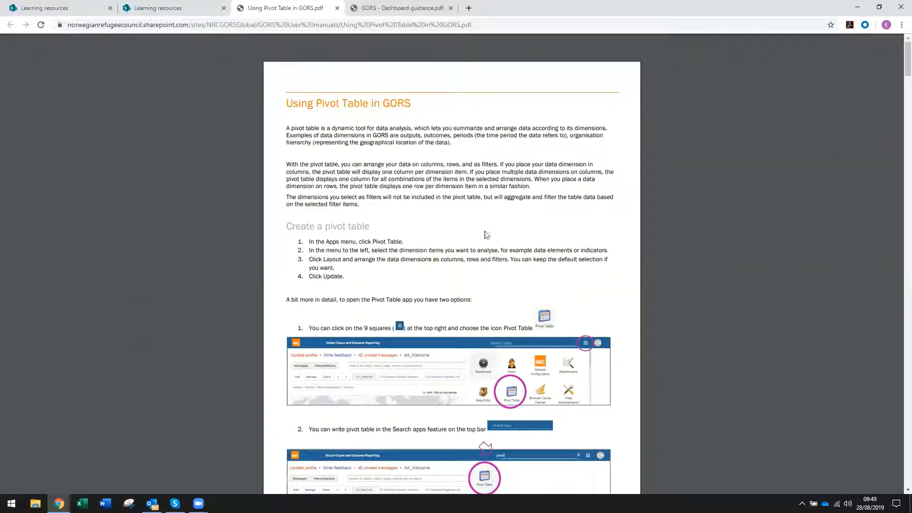
scroll(430, 290, "down", 9)
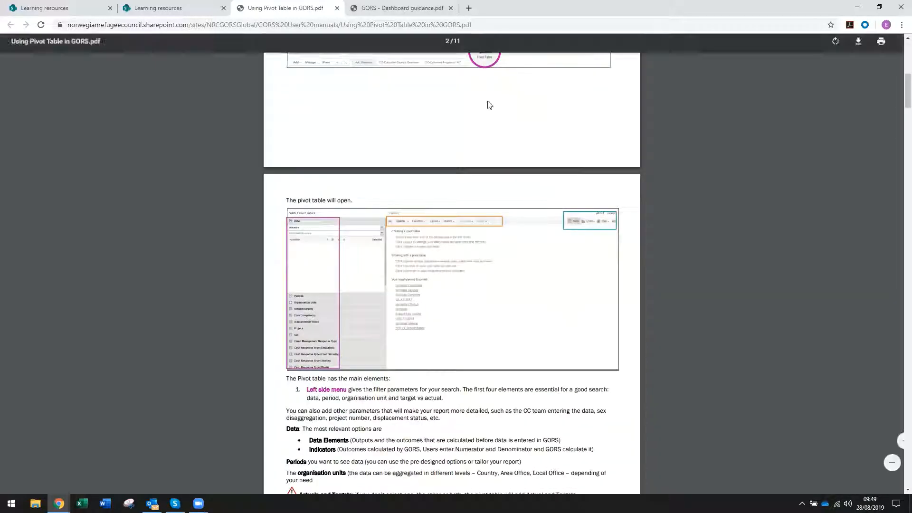
scroll(432, 217, "up", 9)
scroll(399, 345, "down", 15)
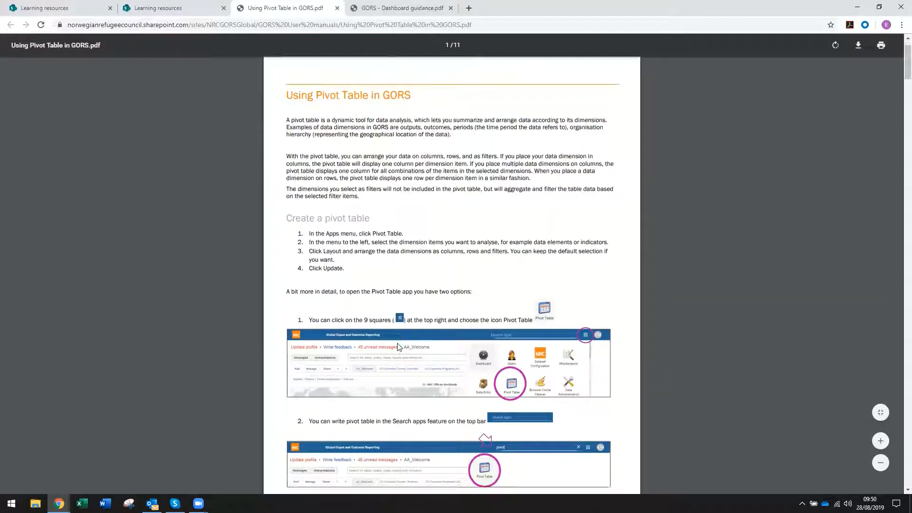
scroll(399, 348, "down", 7)
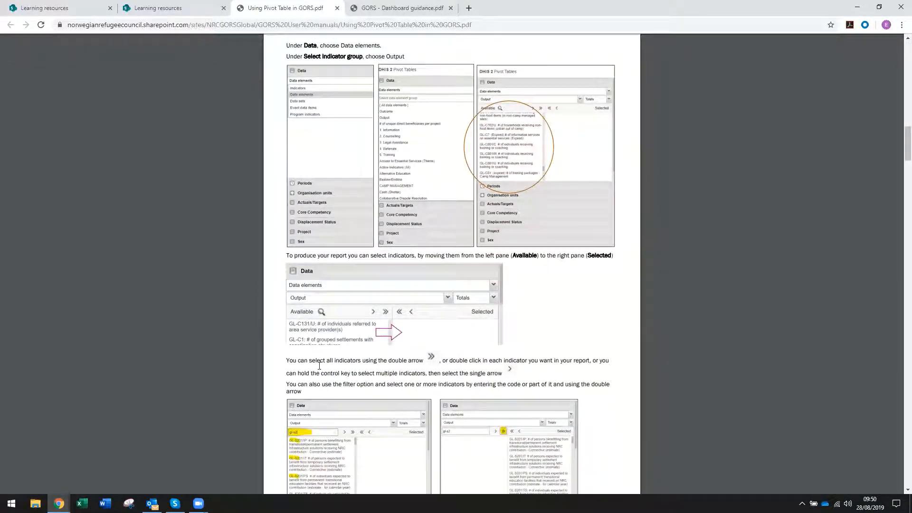
scroll(535, 375, "down", 7)
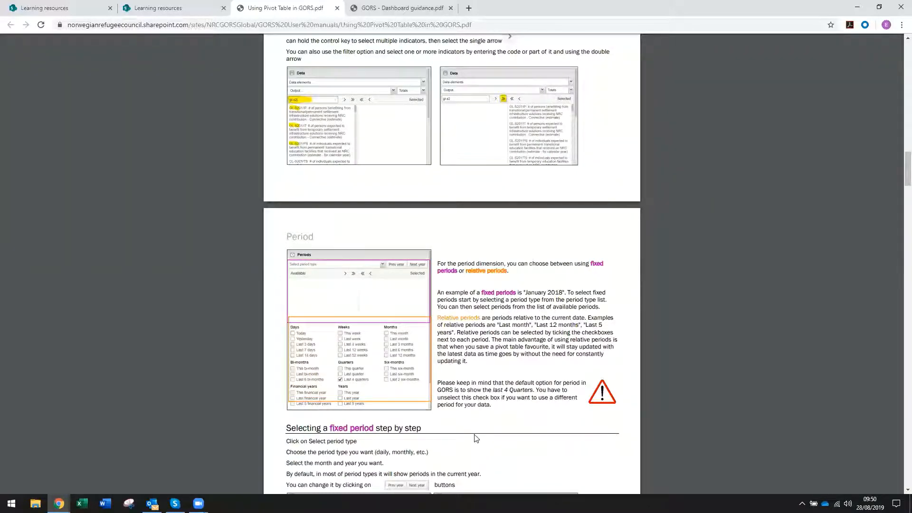
scroll(476, 438, "down", 5)
scroll(476, 438, "down", 10)
scroll(476, 438, "up", 15)
Return to Learning resources, open the FAQ page and review its mandatory indicators question and comments section.
left_click(190, 8)
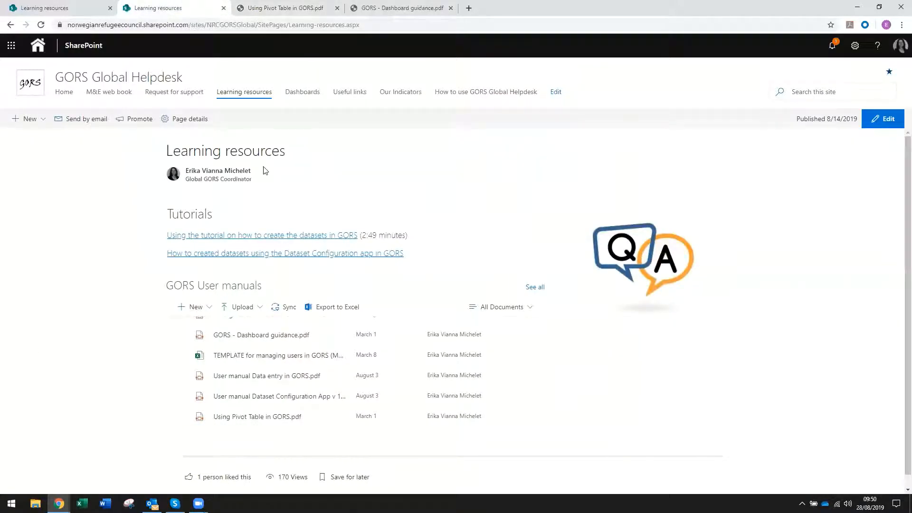
scroll(635, 265, "down", 1)
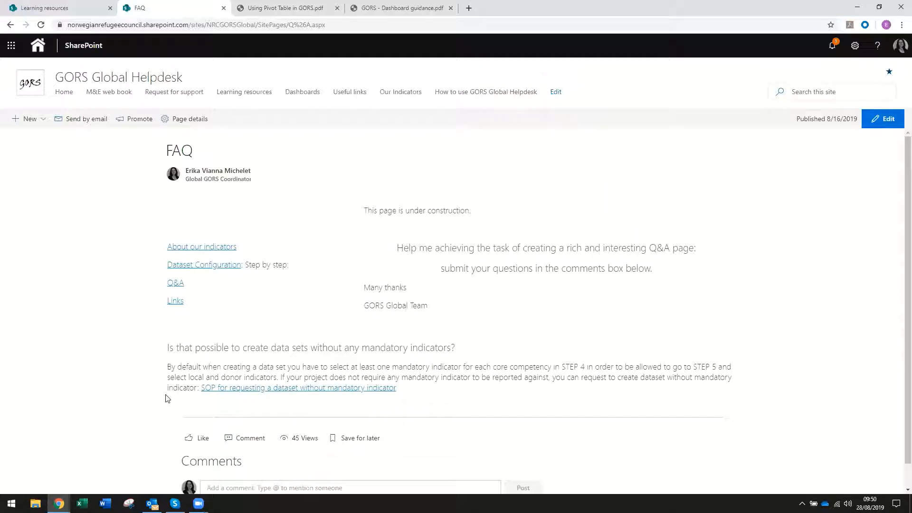
scroll(122, 379, "down", 1)
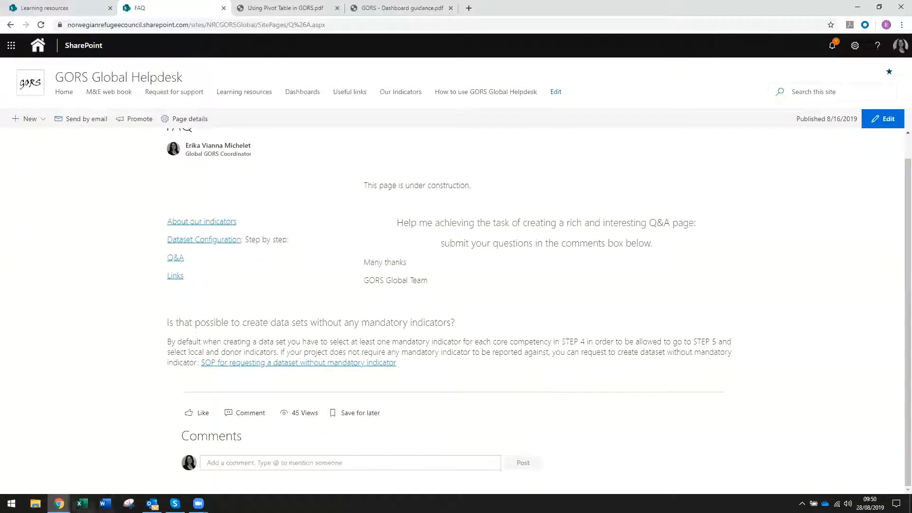
mouse_move(68, 489)
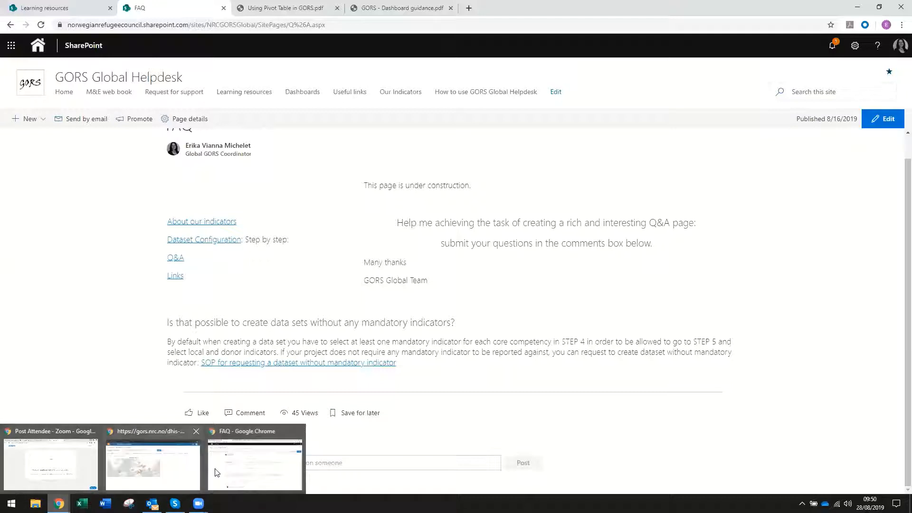
left_click(233, 463)
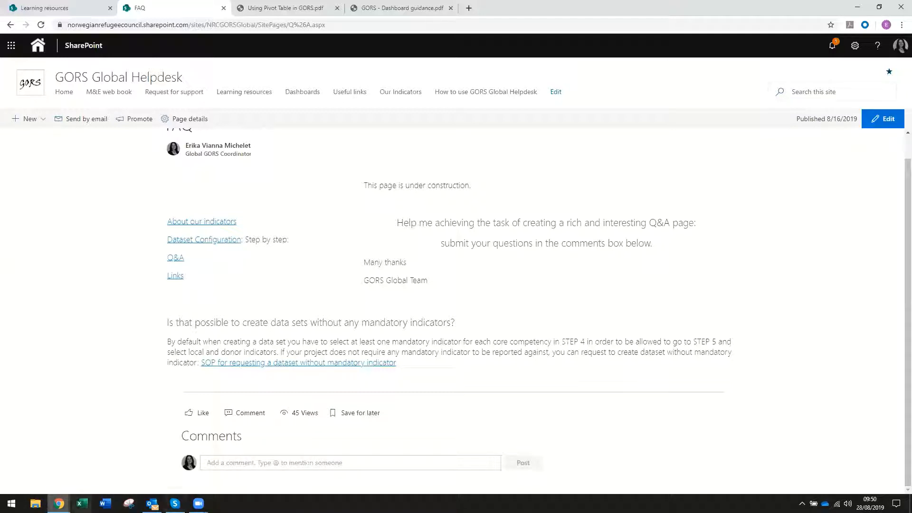
Switch to the GORS system window, open the GL: Direct beneficiaries (by user org , current year) dashboard and review its chart and table.
mouse_move(59, 504)
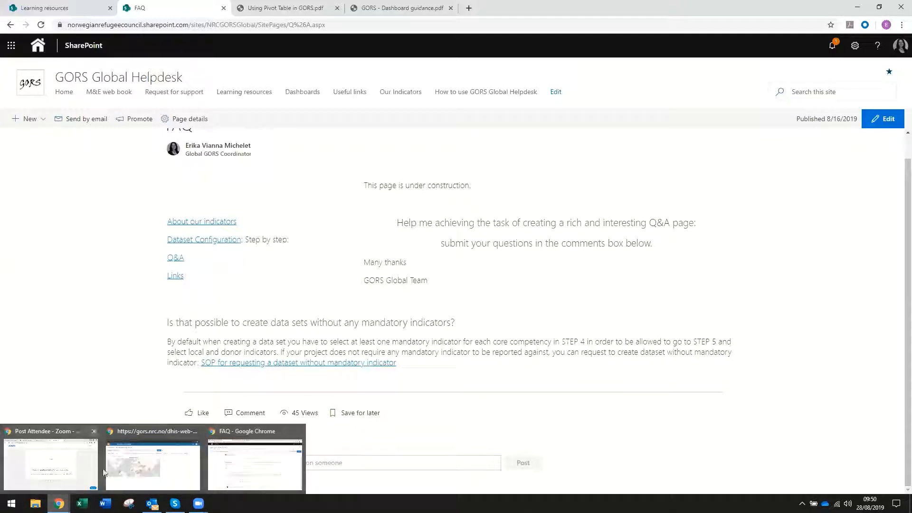
left_click(122, 470)
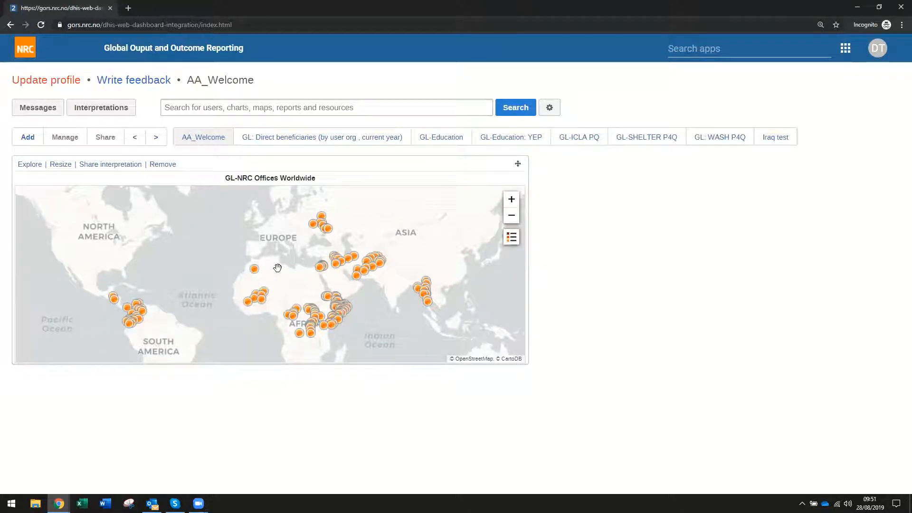
left_click(340, 138)
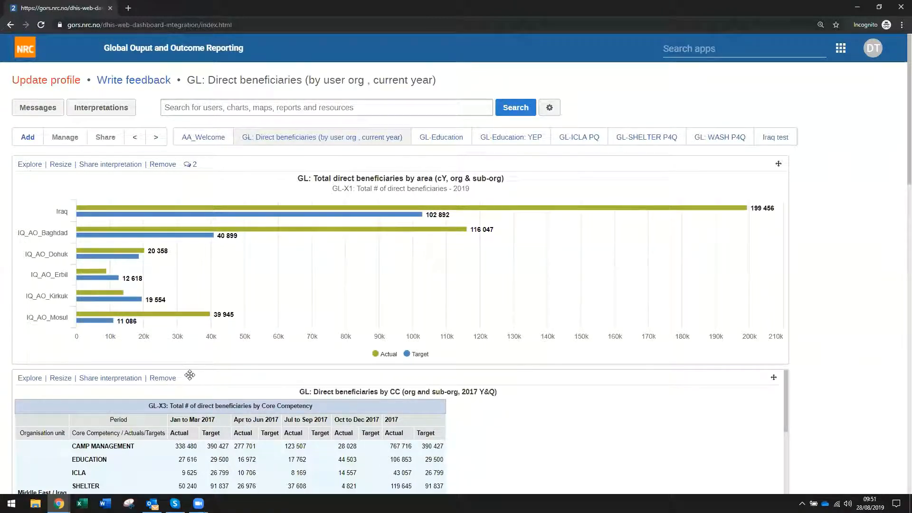
scroll(199, 418, "down", 5)
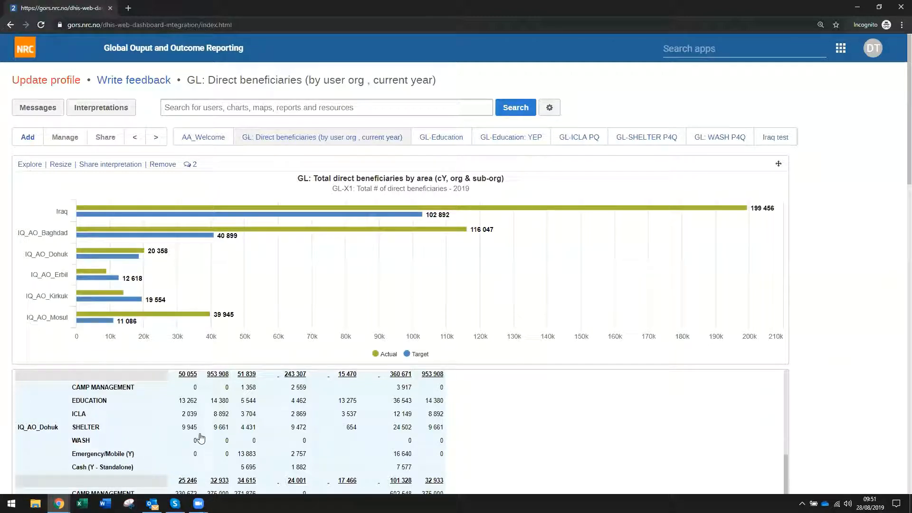
scroll(197, 437, "up", 1)
scroll(197, 437, "up", 4)
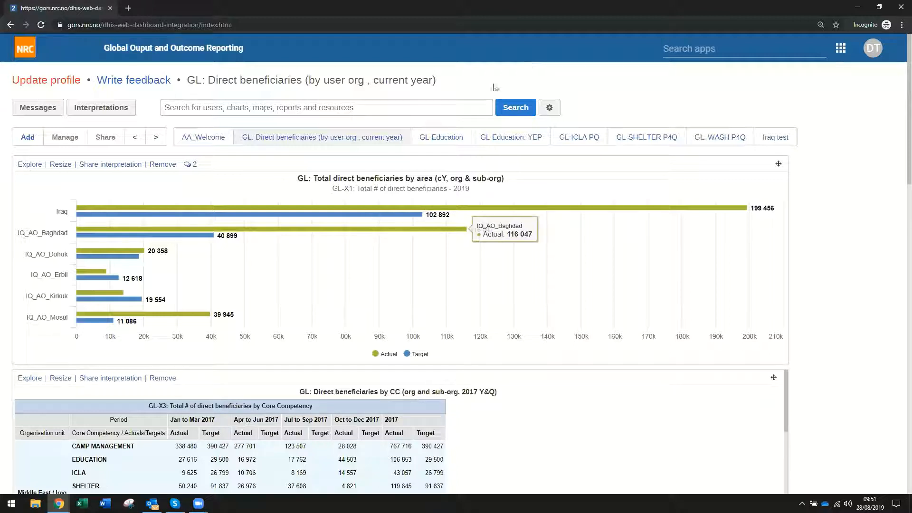
Search the apps for "pi" and open the Pivot Table app.
left_click(684, 46)
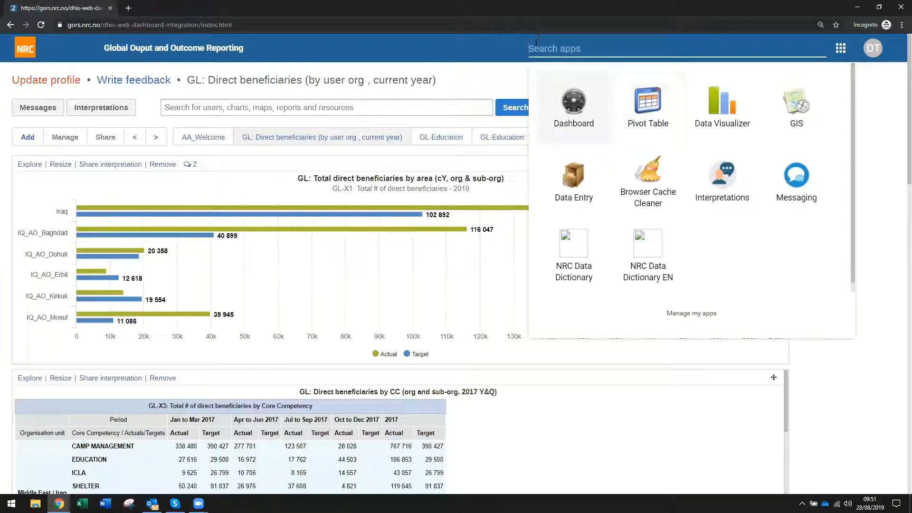
type("pi")
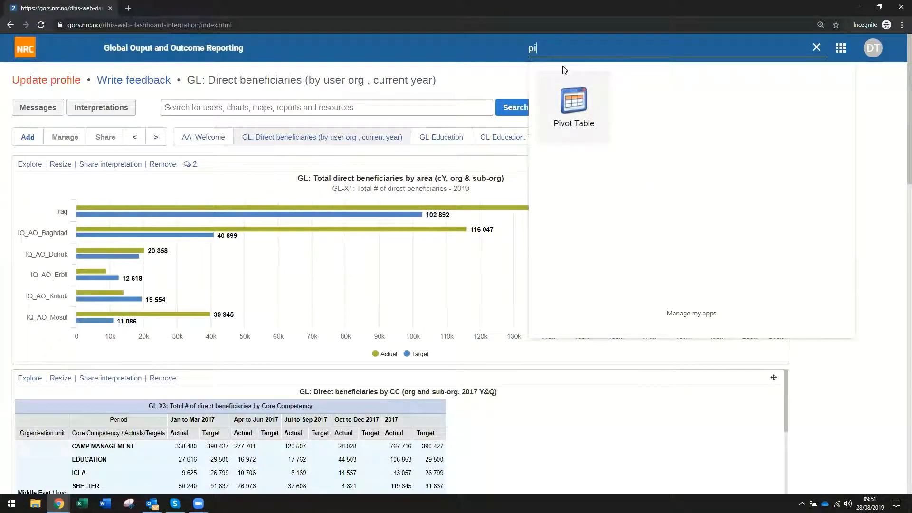
left_click(574, 108)
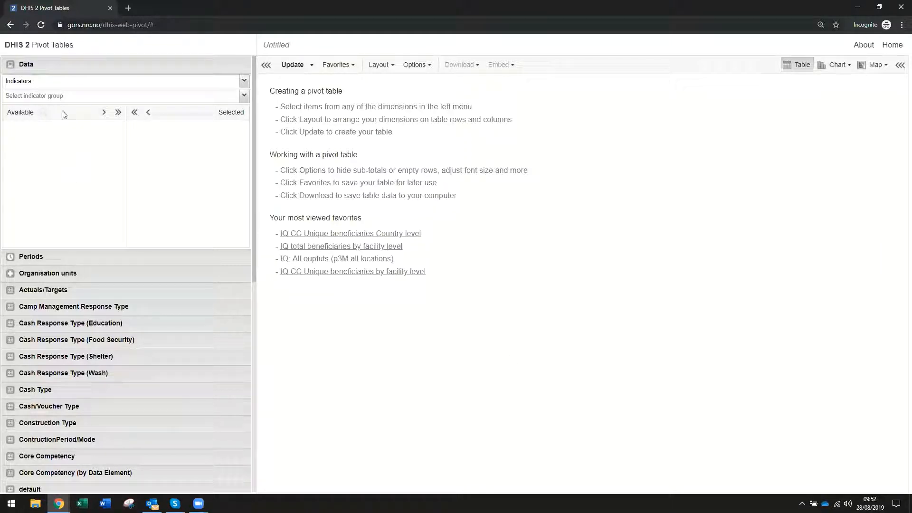
Set the pivot table's data type to Data elements, look at the CAMP MANAGEMENT group, and choose the Output group.
left_click(39, 82)
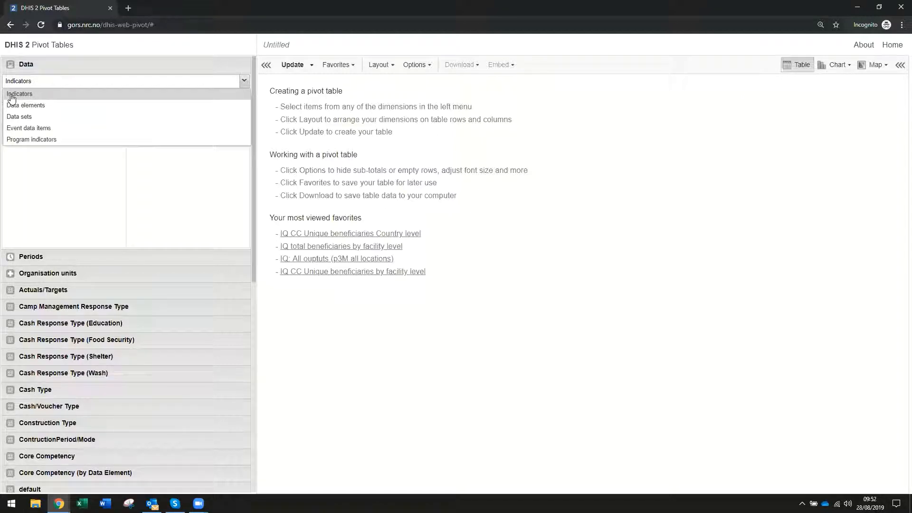
left_click(34, 108)
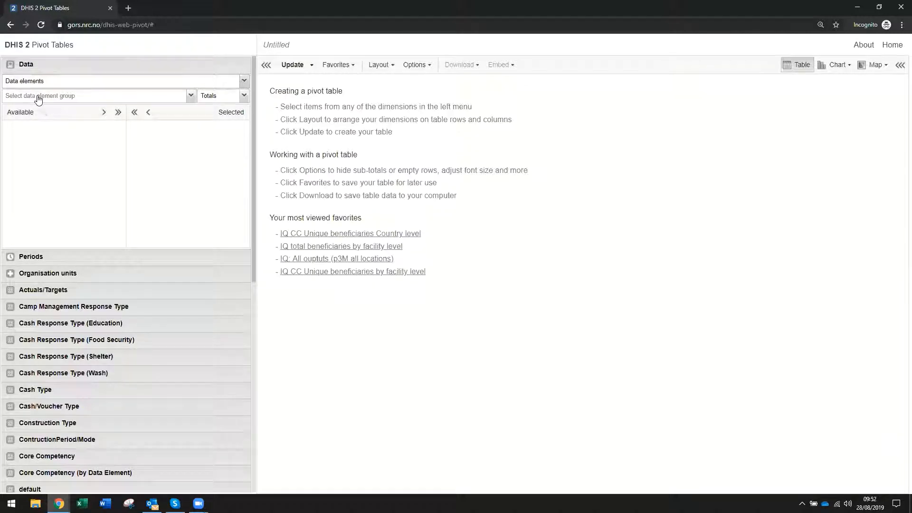
left_click(39, 98)
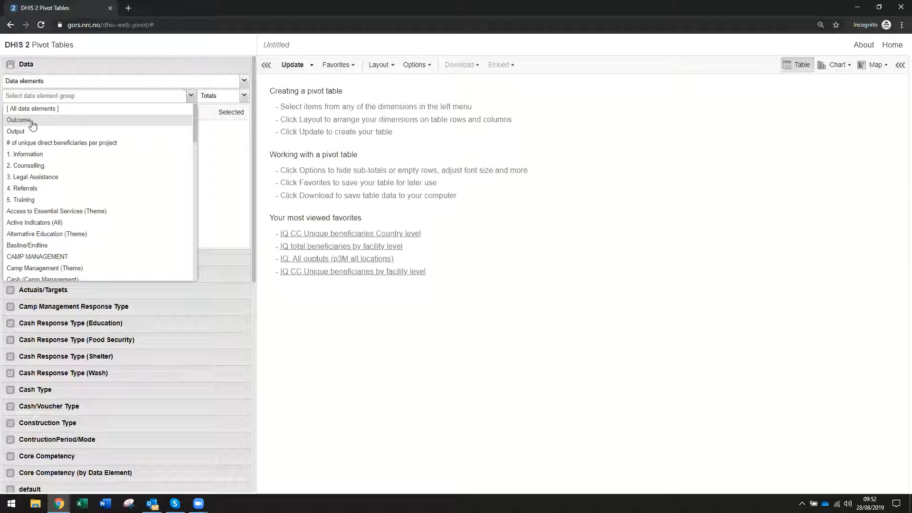
left_click(34, 256)
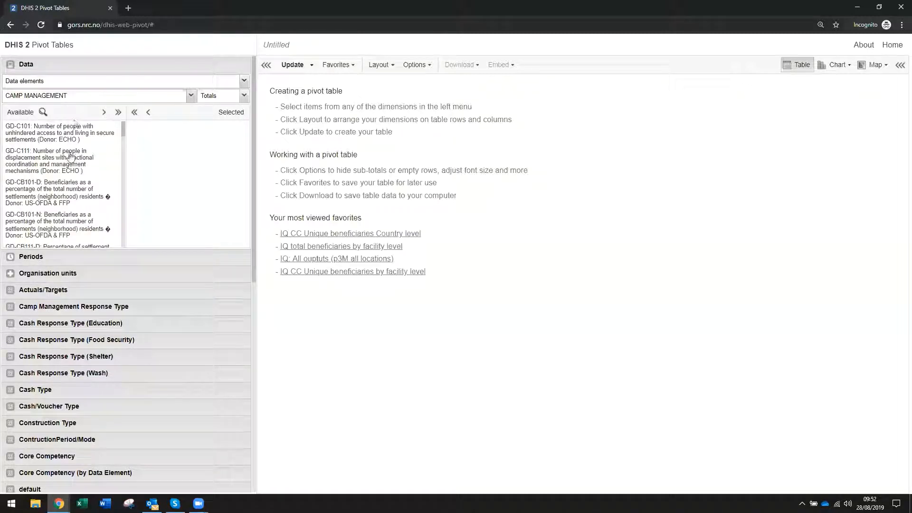
left_click(98, 98)
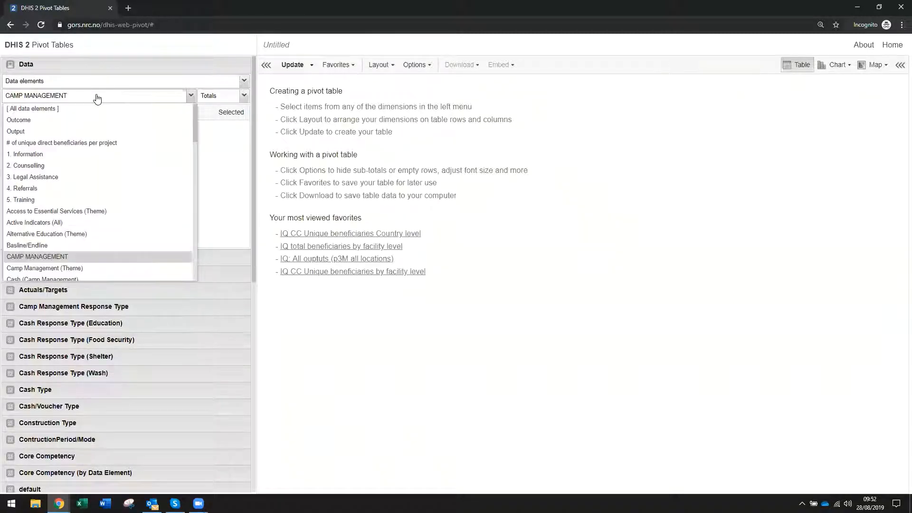
left_click(19, 129)
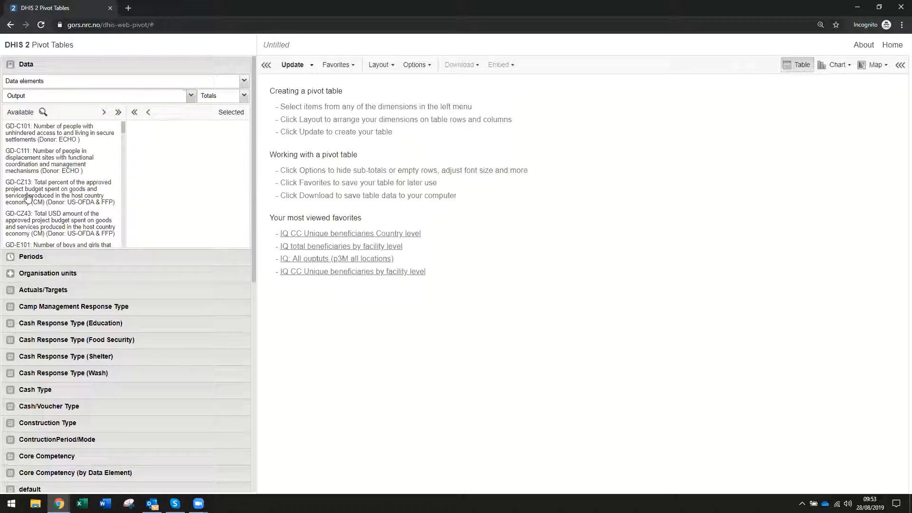
Filter the Output data elements by x1 and select all matches except GL-X1: Total # of direct beneficiaries.
left_click(44, 112)
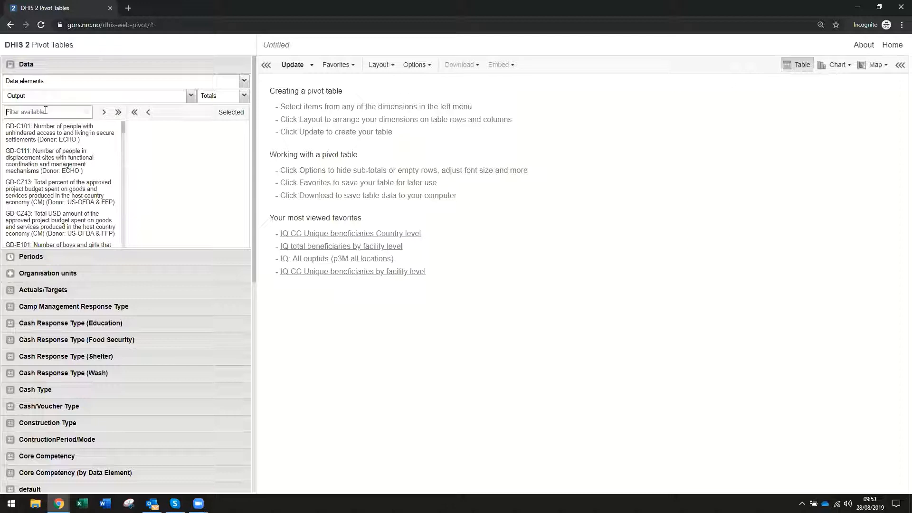
left_click(80, 114)
type("x1")
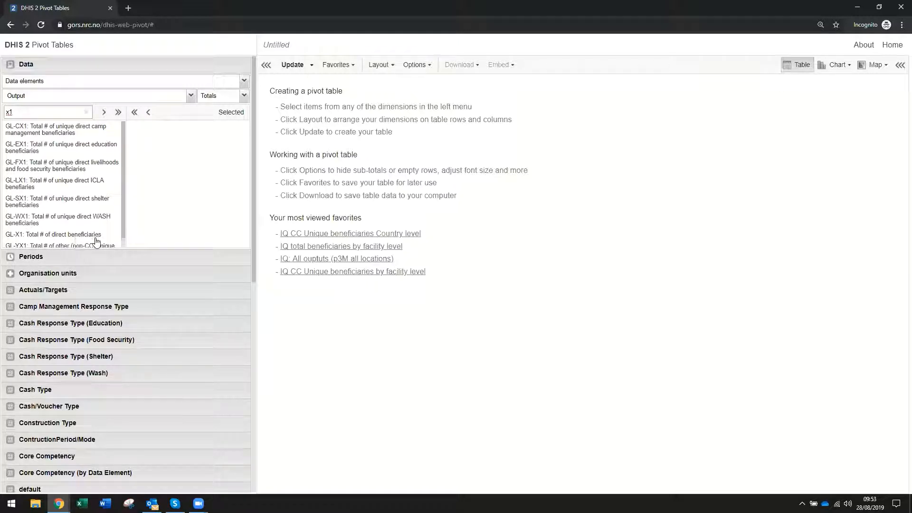
left_click(74, 129)
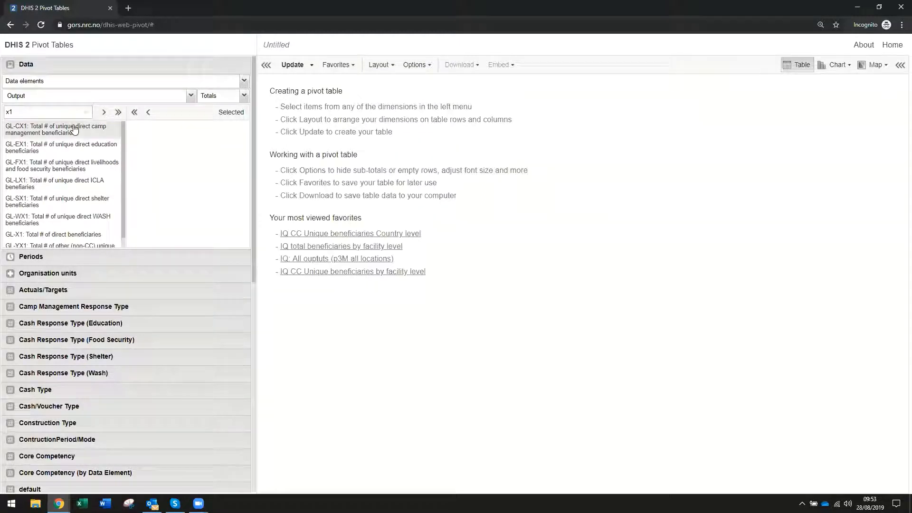
left_click(104, 112)
left_click(79, 133)
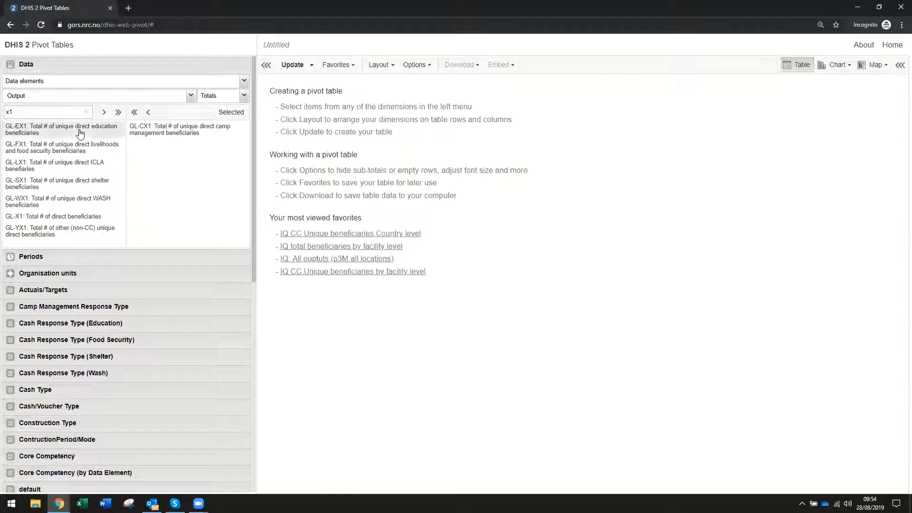
left_click(44, 234, "shift")
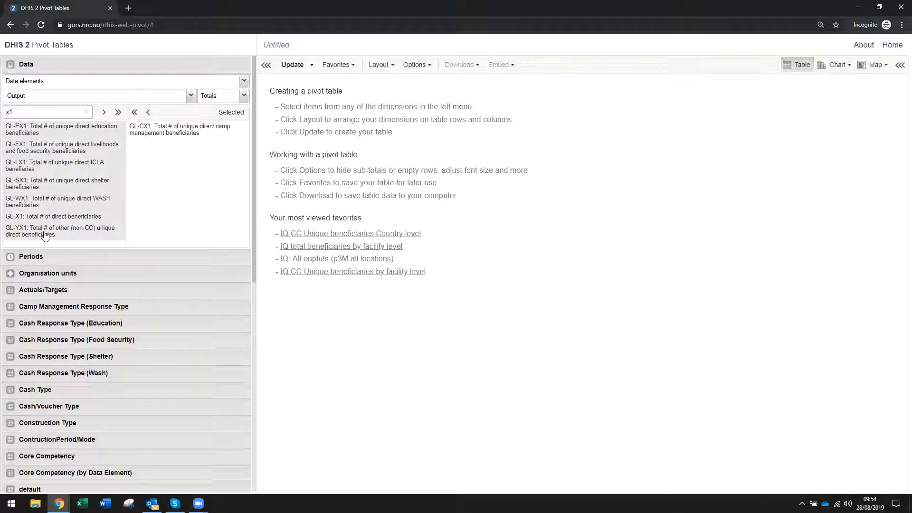
left_click(103, 112)
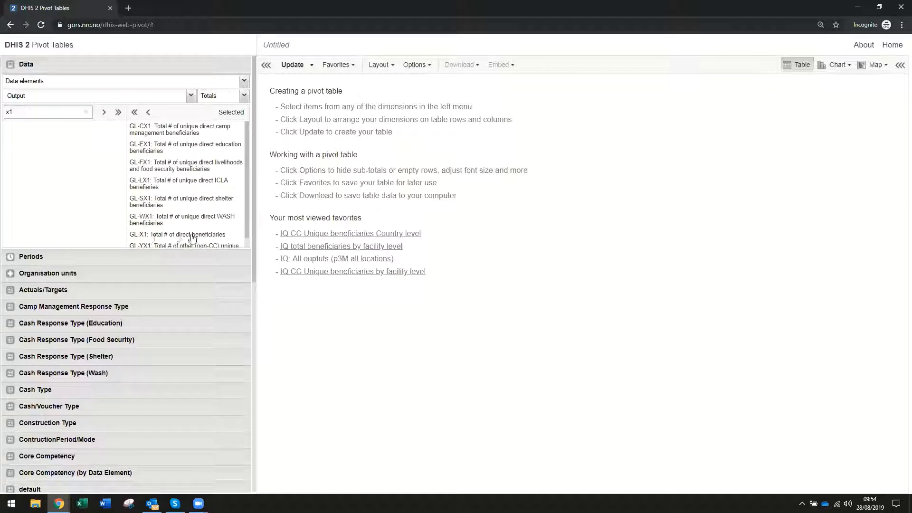
double_click(147, 234)
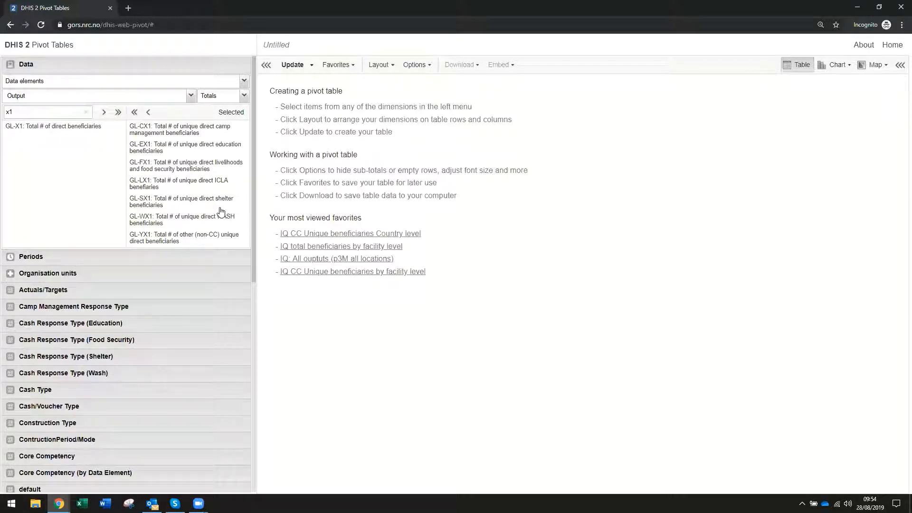
Clear the Last 4 quarters relative period from the pivot table's period selection.
left_click(28, 256)
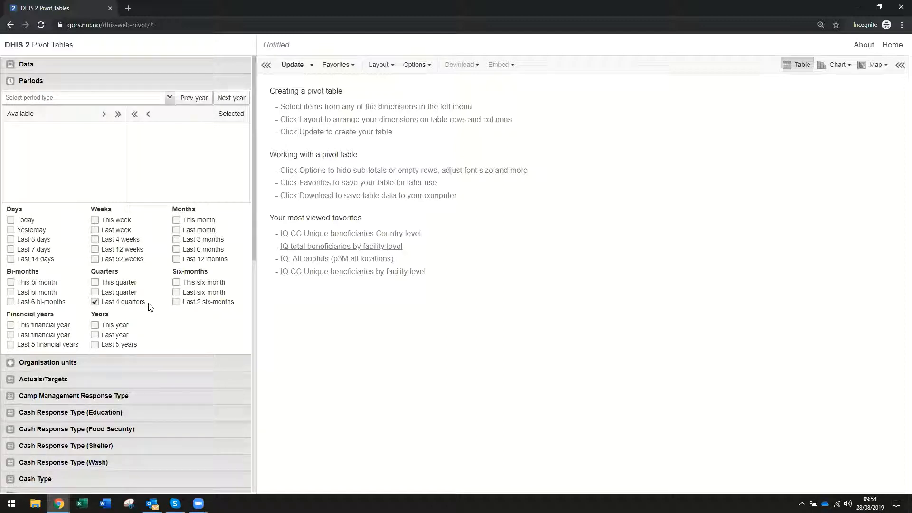
left_click(95, 302)
left_click(96, 304)
left_click(95, 303)
left_click(95, 327)
Set the period type to Monthly and select January 2019 through August 2019 as the table's periods.
left_click(77, 97)
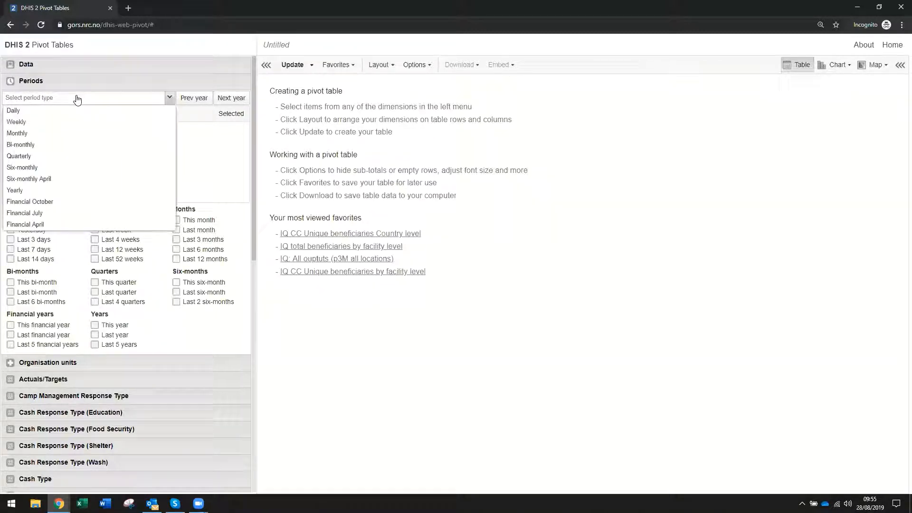
left_click(21, 134)
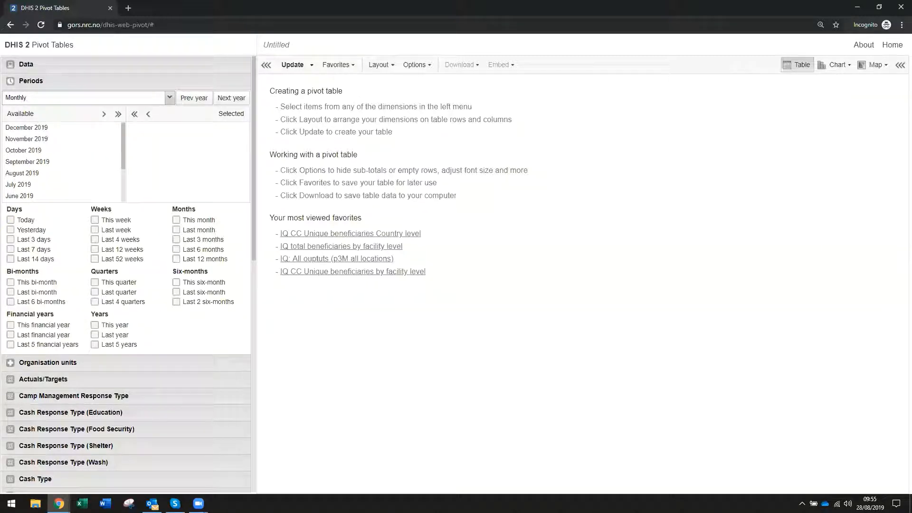
left_click(26, 174)
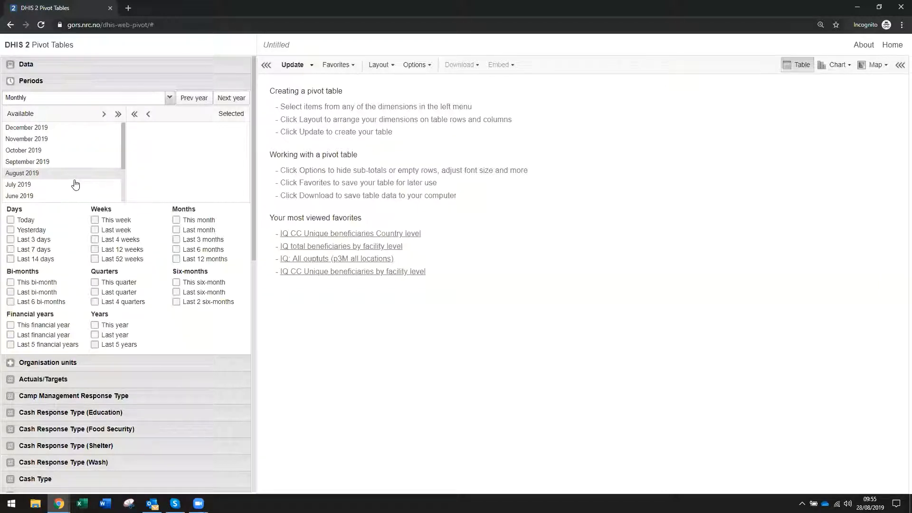
scroll(75, 184, "down", 2)
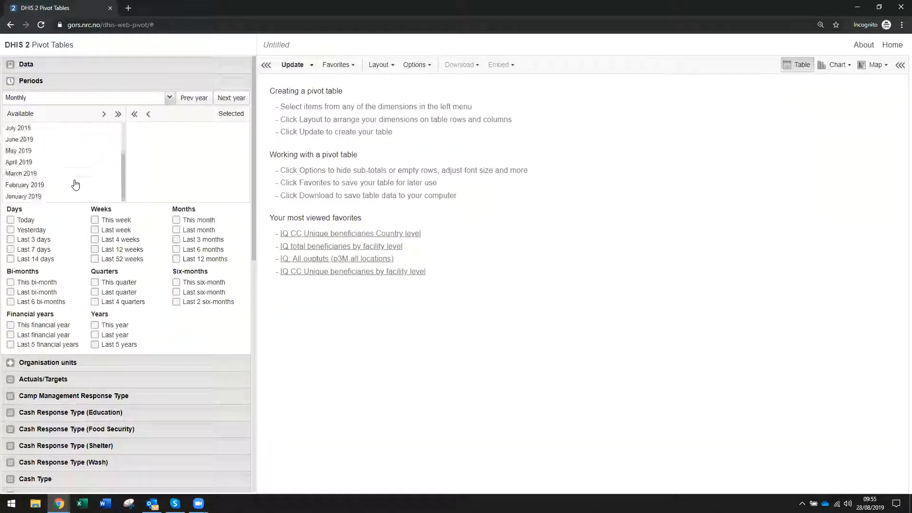
scroll(57, 163, "up", 2)
scroll(53, 174, "down", 2)
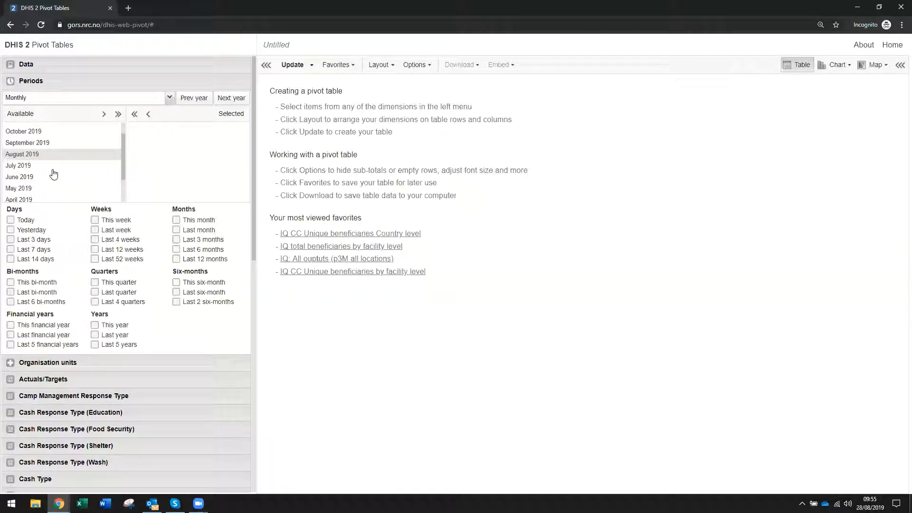
scroll(52, 172, "up", 2)
scroll(43, 190, "down", 2)
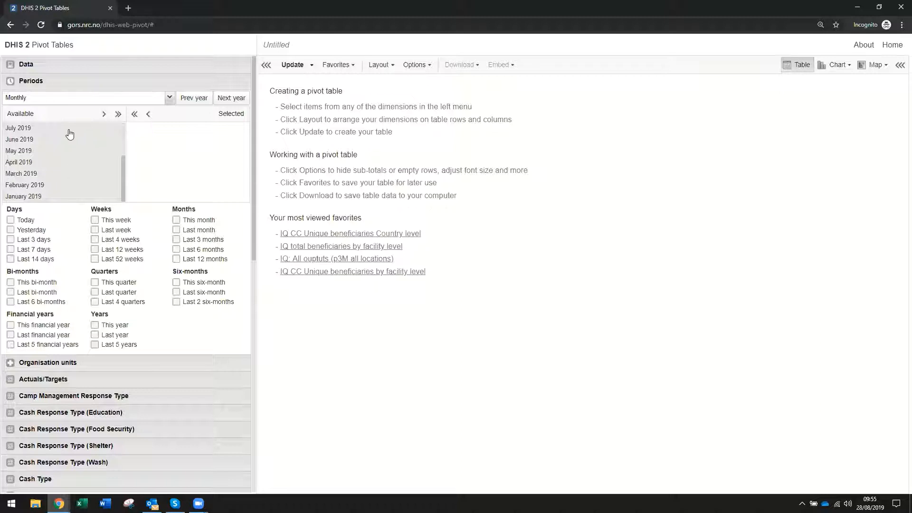
left_click(104, 114)
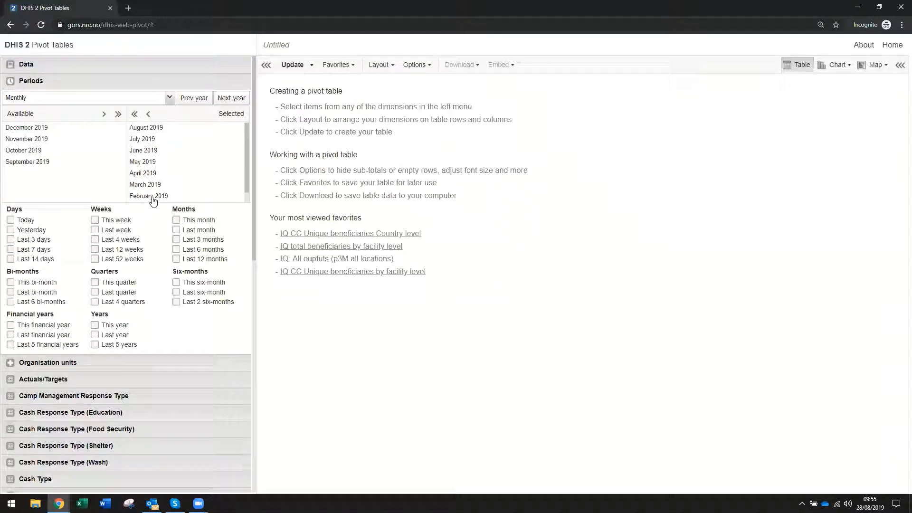
scroll(160, 177, "down", 1)
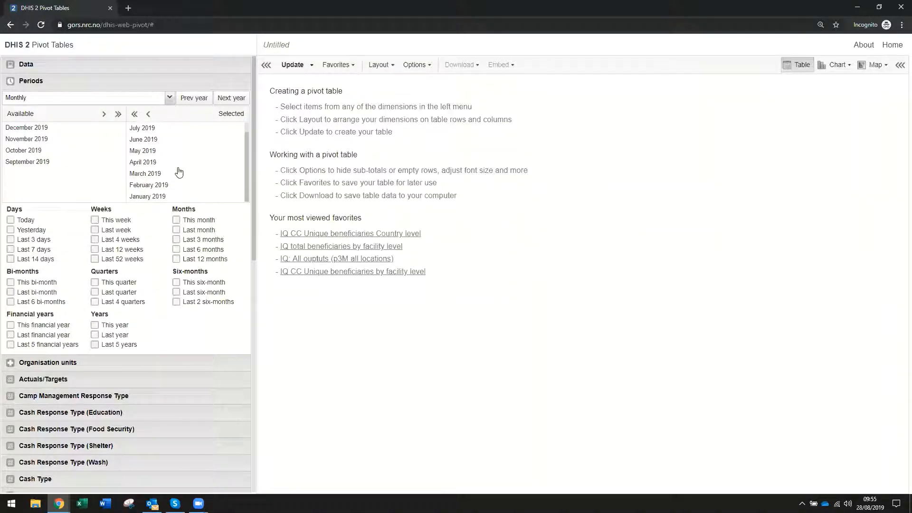
scroll(179, 172, "up", 1)
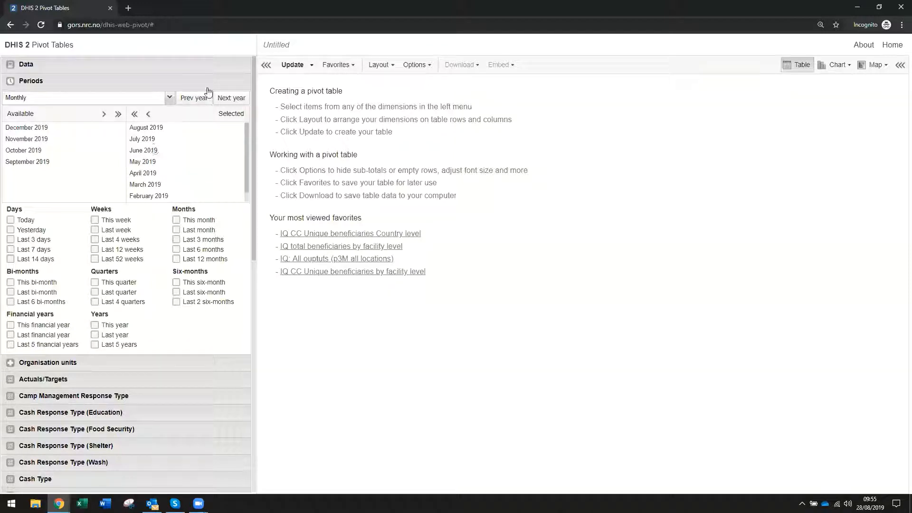
Switch the organisation unit selection mode to selecting levels.
left_click(38, 364)
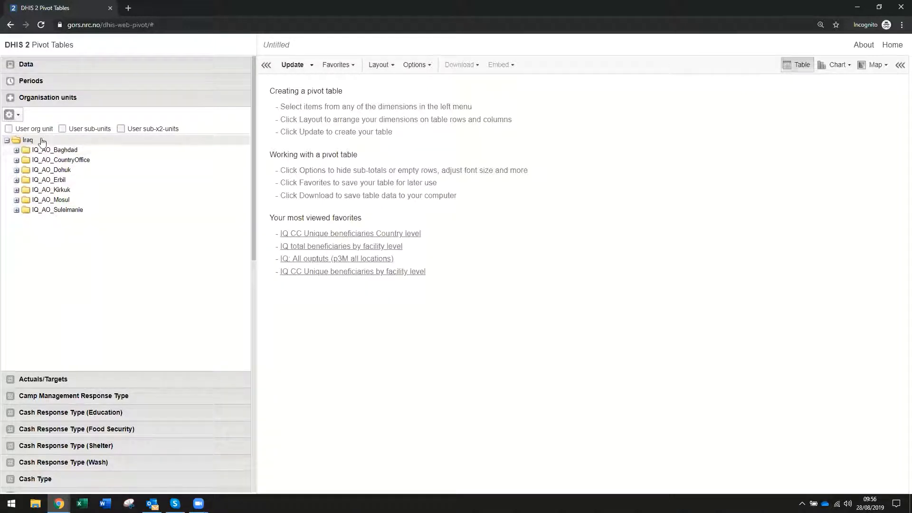
scroll(29, 138, "down", 1)
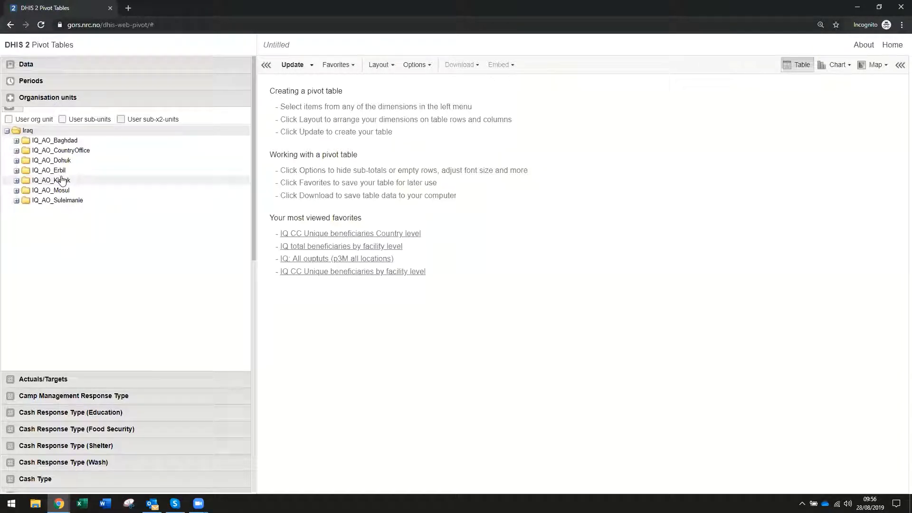
left_click(18, 110)
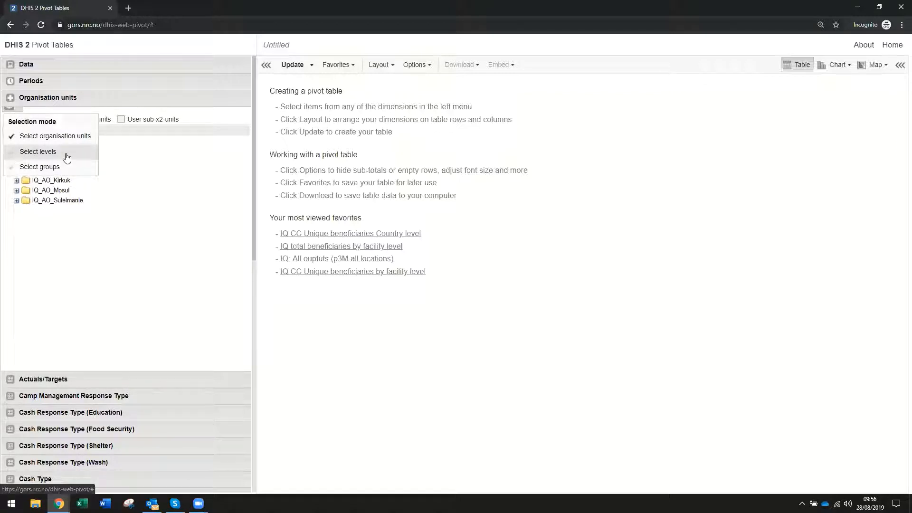
left_click(36, 152)
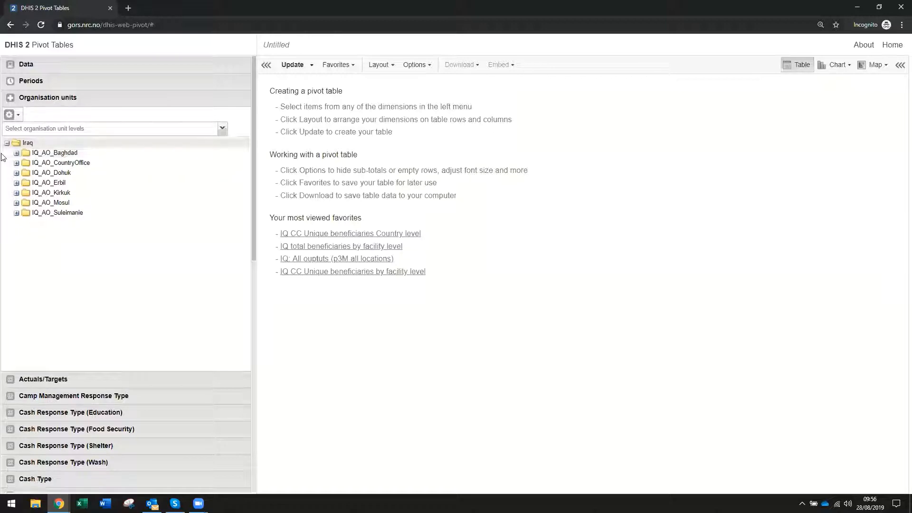
Try the Country and Area organisation unit levels, then keep only Facility Level selected for Iraq.
left_click(223, 129)
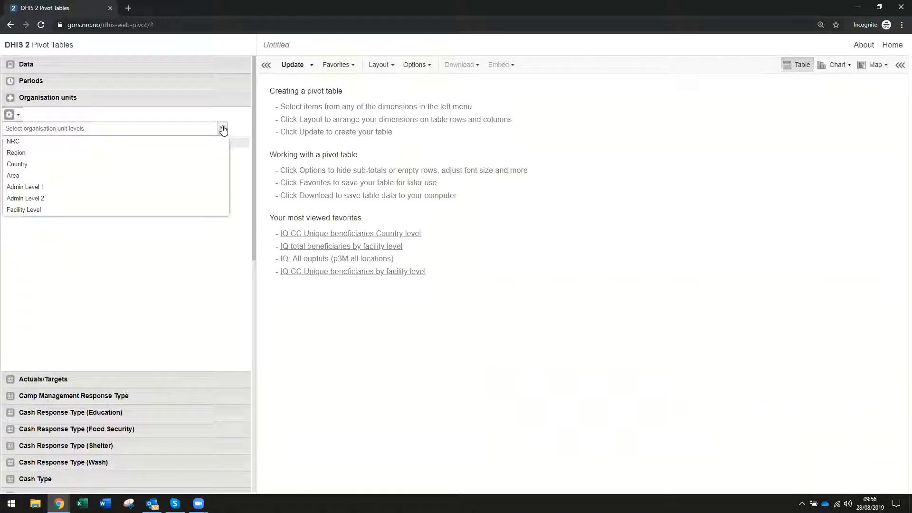
left_click(16, 164)
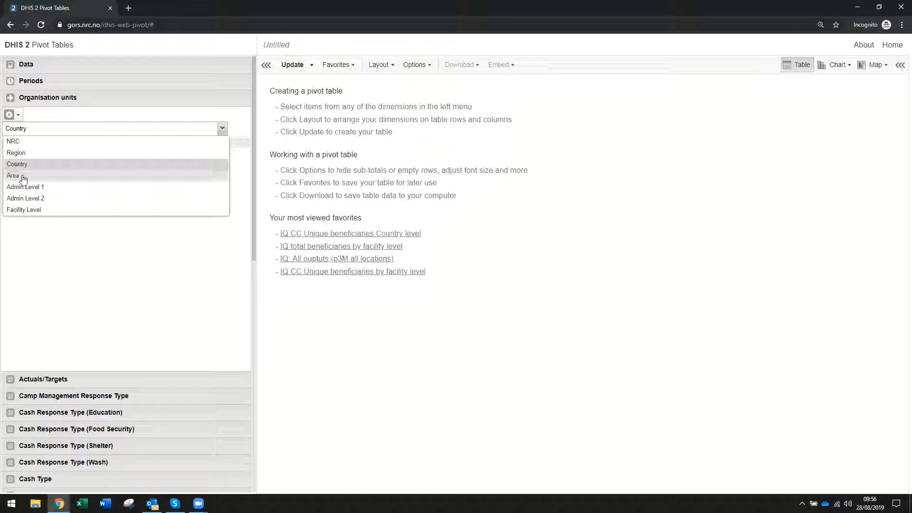
left_click(21, 178)
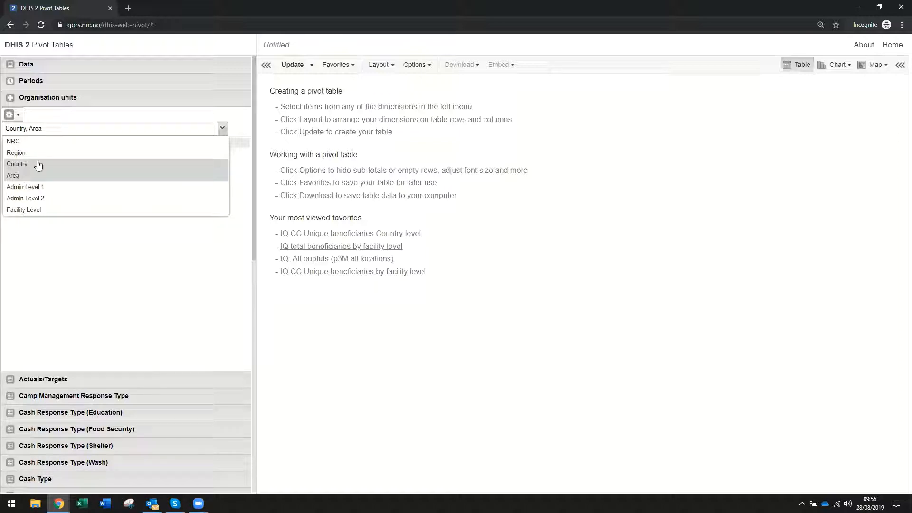
left_click(22, 210)
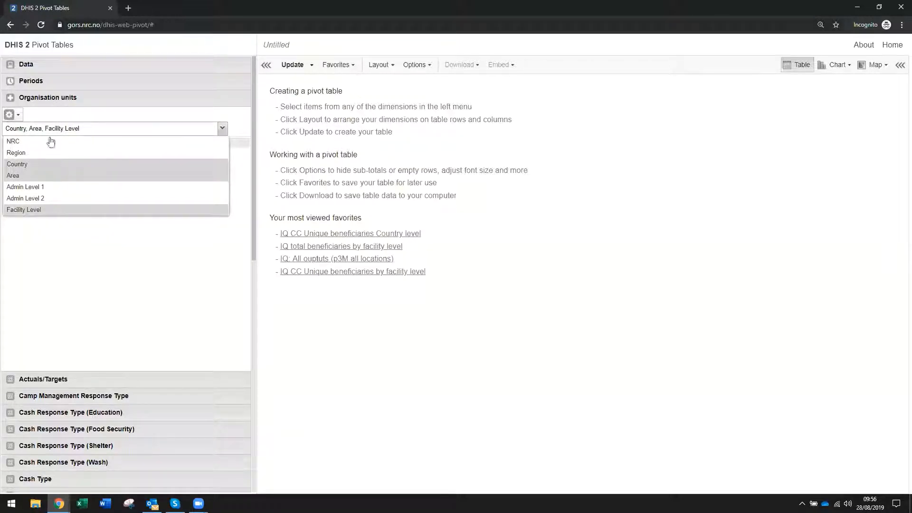
left_click(44, 176)
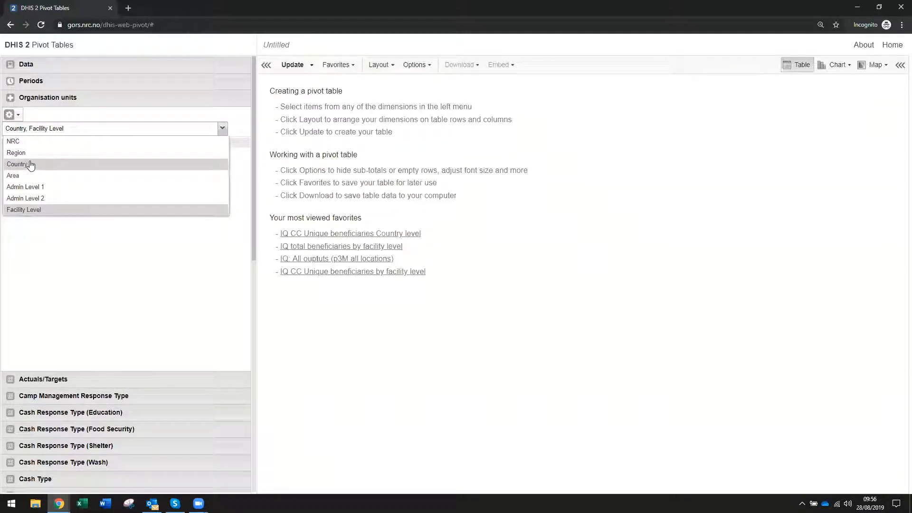
left_click(31, 164)
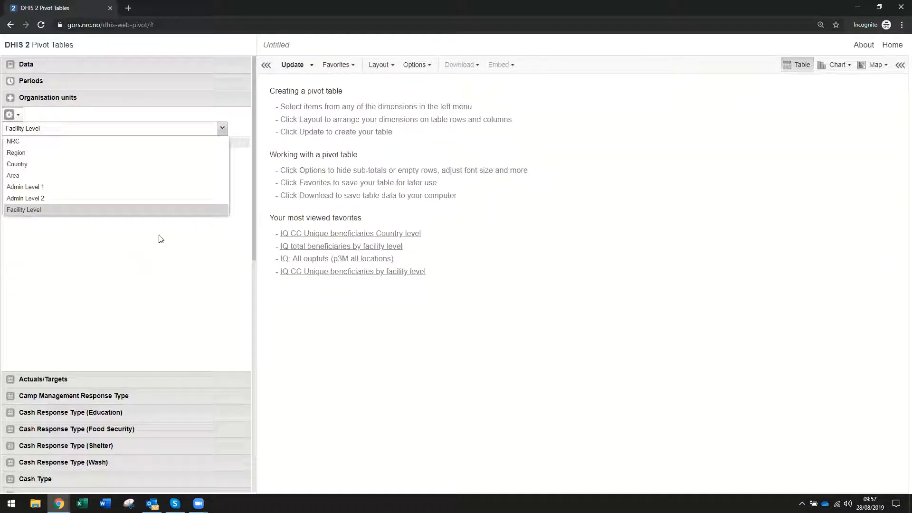
left_click(61, 283)
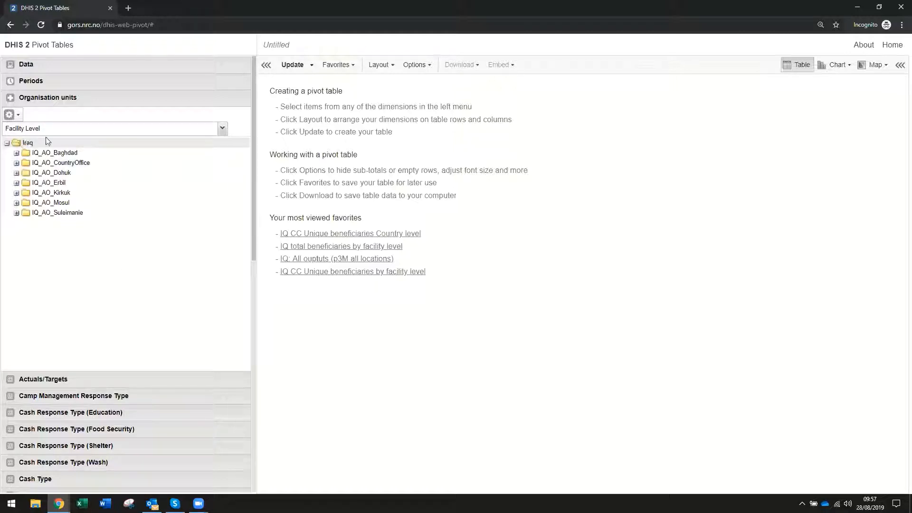
Look through the organisation unit hierarchy from IQ_AO_Baghdad through Anbar to the facility under Falluja.
left_click(17, 153)
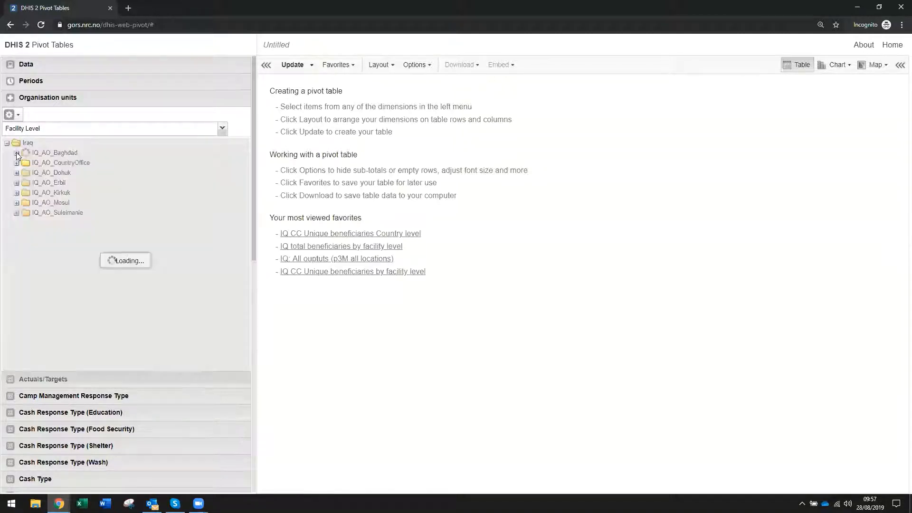
left_click(26, 164)
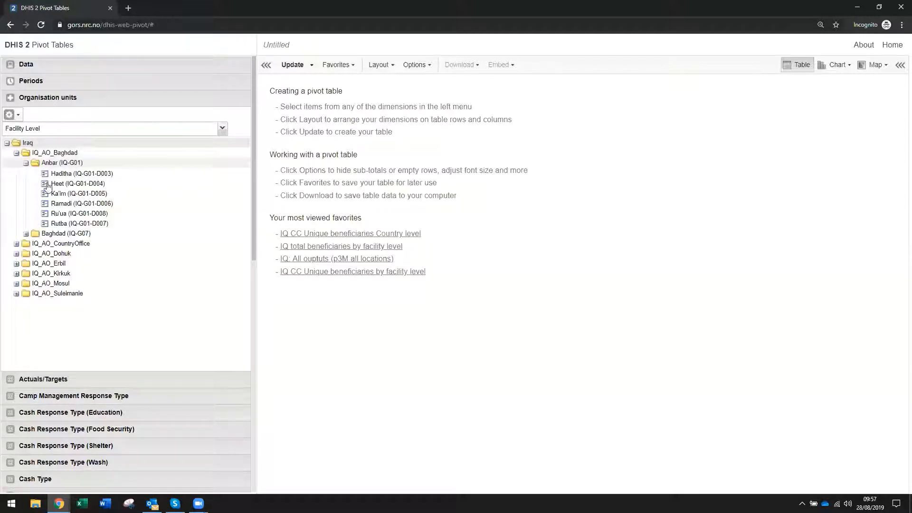
left_click(36, 184)
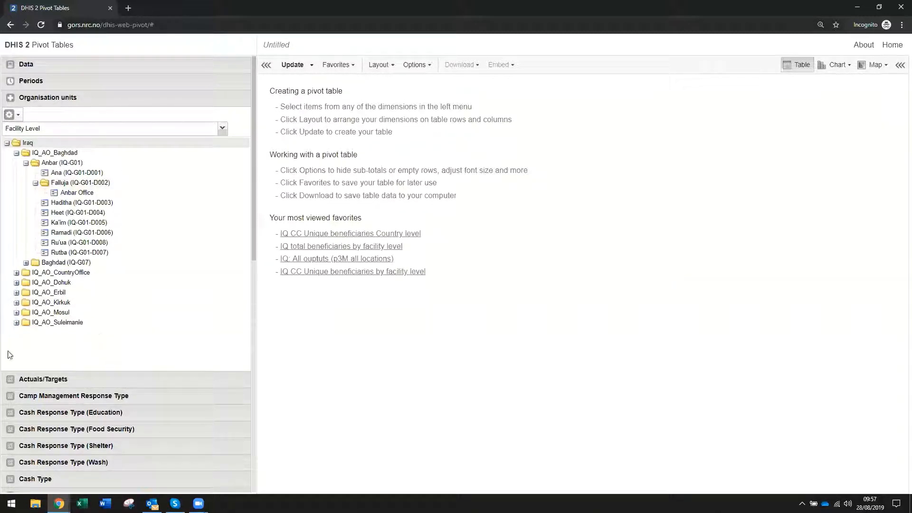
Add both Actual and Target from the Actuals/Targets dimension to the pivot table selection.
left_click(40, 381)
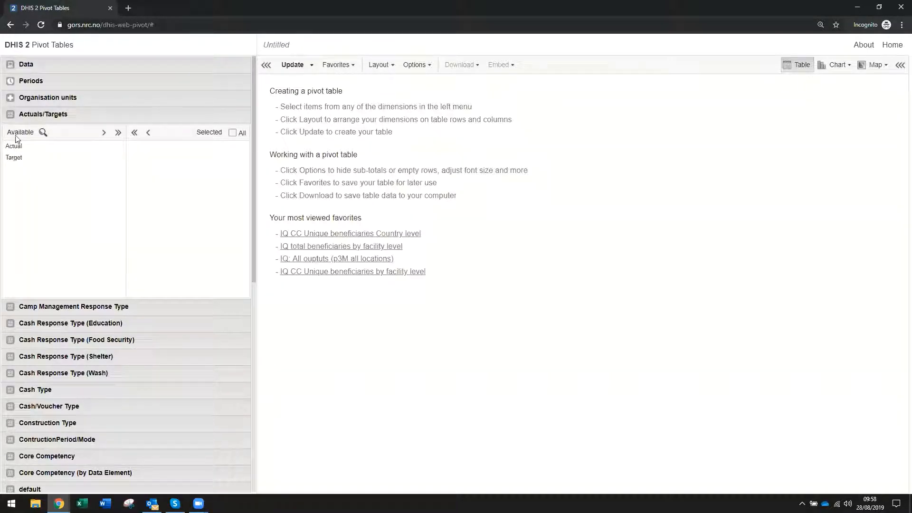
left_click(119, 133)
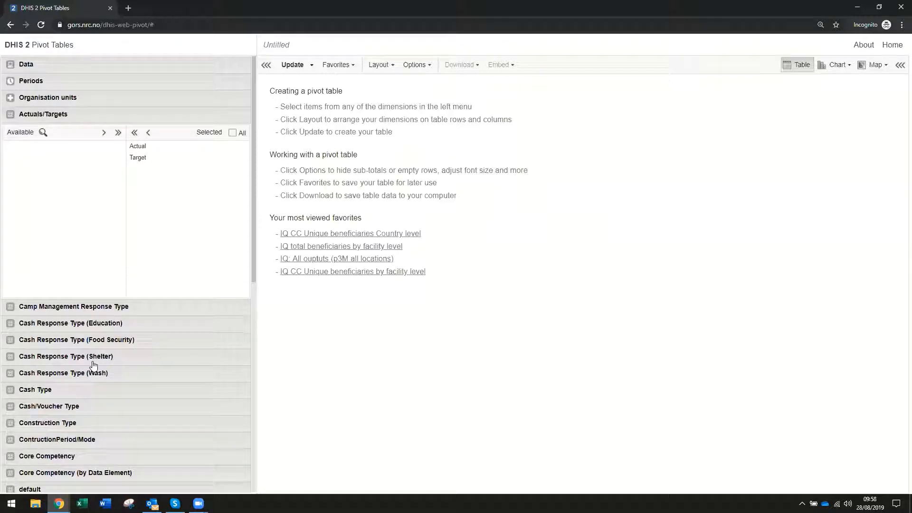
Examine the items available in the Project, Sex and Displacement Status dimensions.
scroll(93, 365, "down", 5)
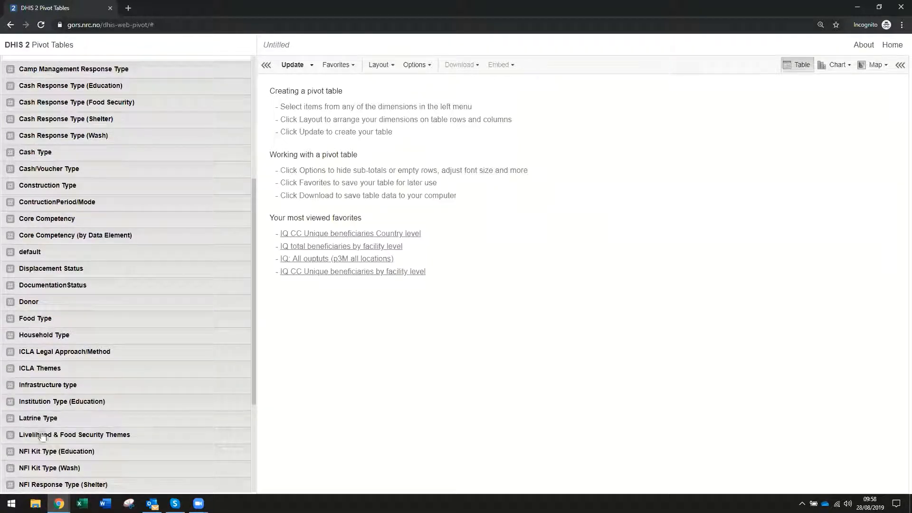
scroll(81, 359, "down", 1)
scroll(81, 359, "down", 2)
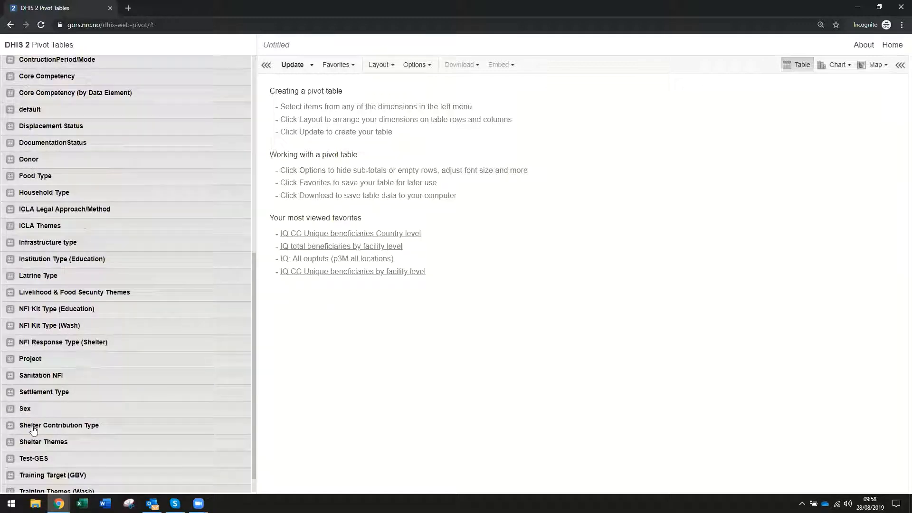
scroll(85, 457, "down", 1)
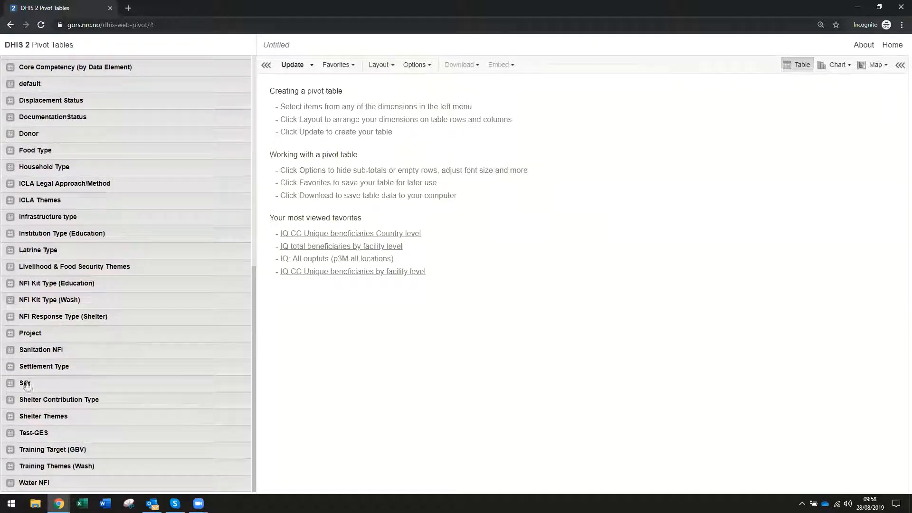
left_click(28, 332)
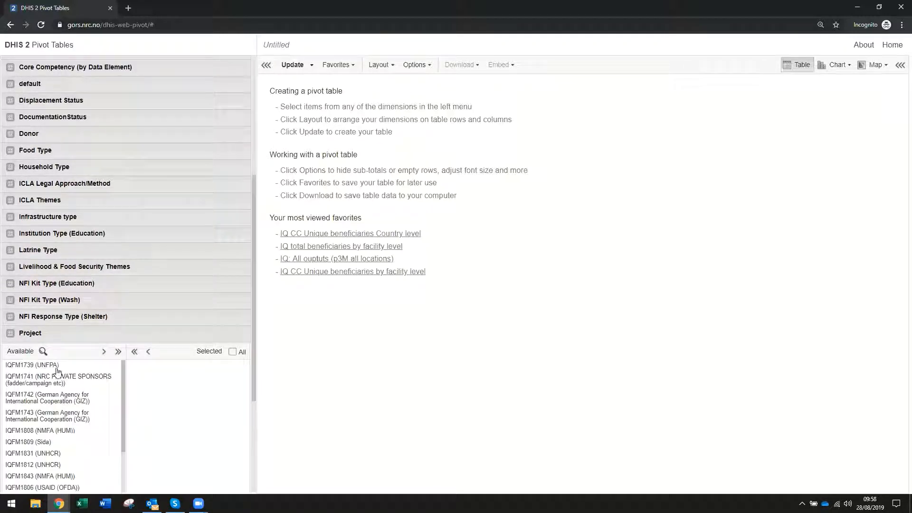
scroll(50, 427, "down", 6)
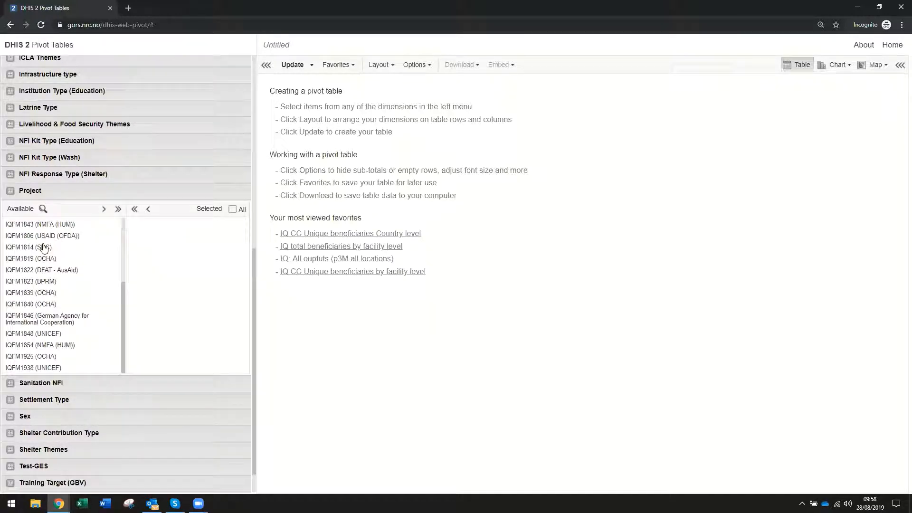
scroll(43, 247, "up", 5)
scroll(73, 172, "up", 4)
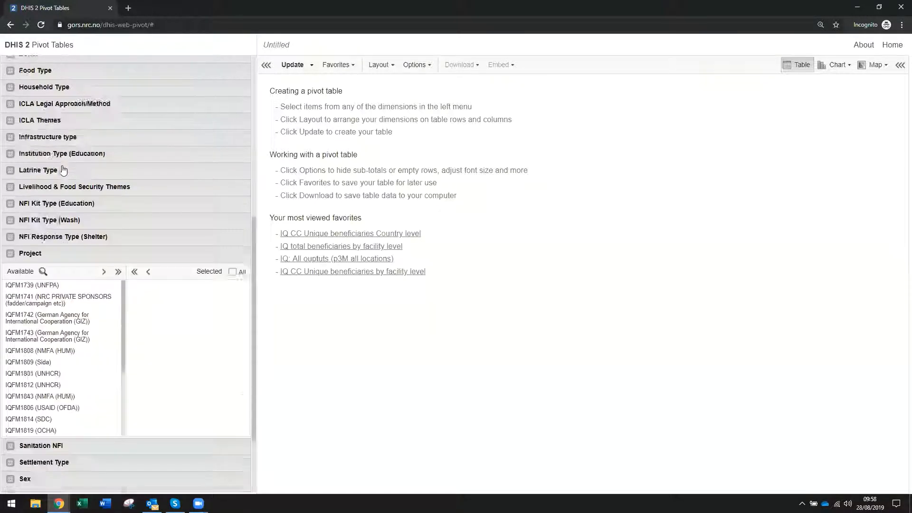
scroll(50, 301, "down", 5)
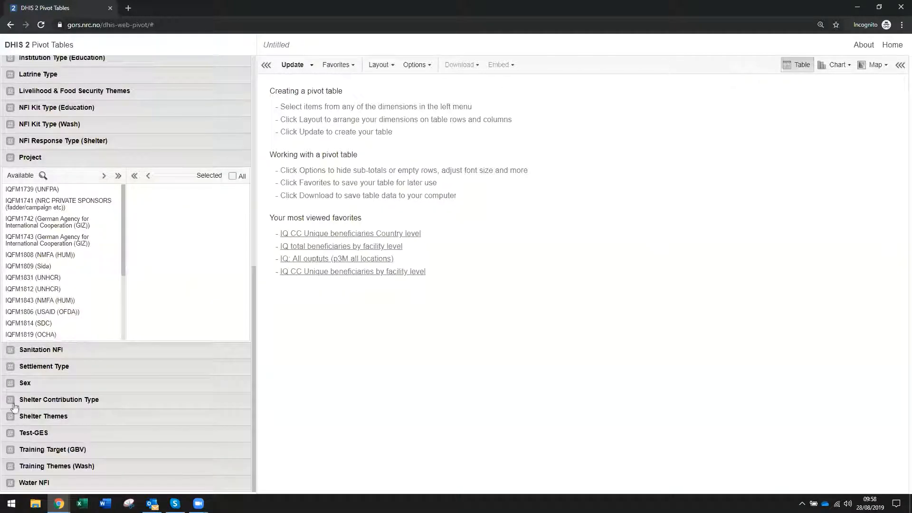
left_click(22, 383)
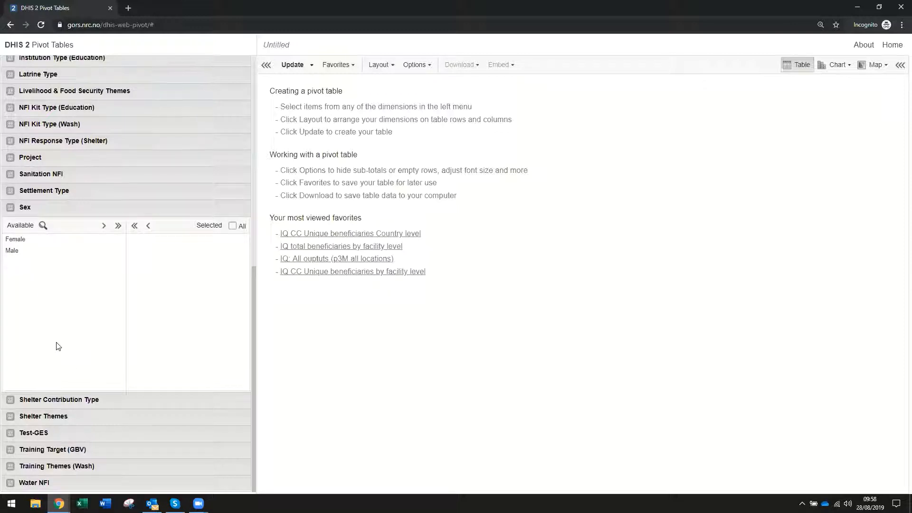
scroll(56, 346, "up", 9)
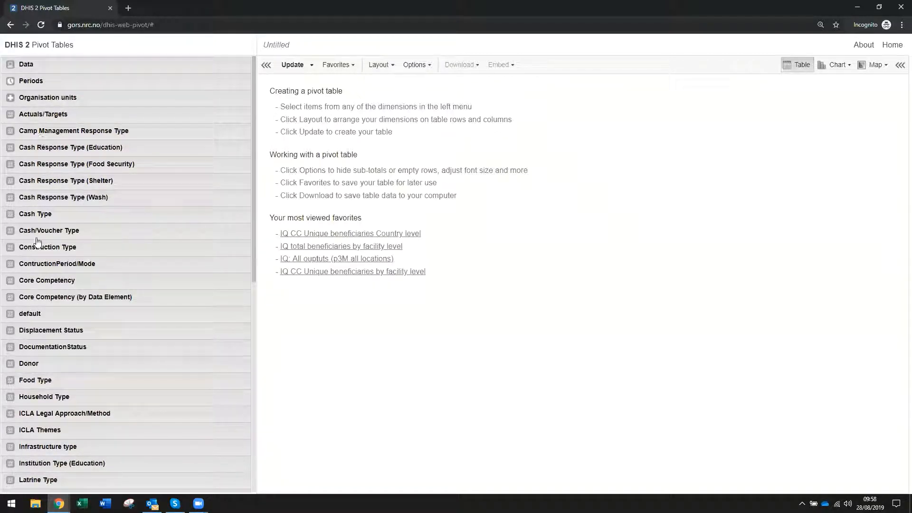
left_click(26, 331)
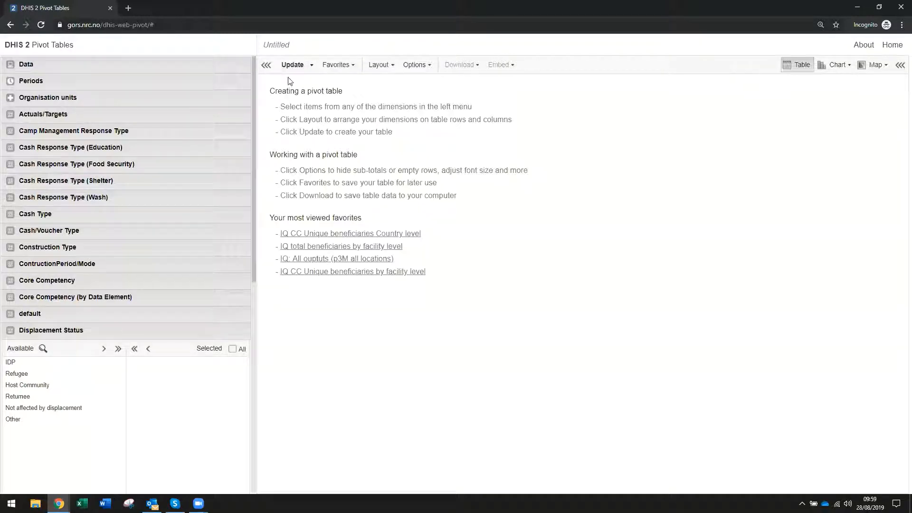
Move Organisation units from the report filter to the row dimensions and generate the pivot table.
left_click(393, 65)
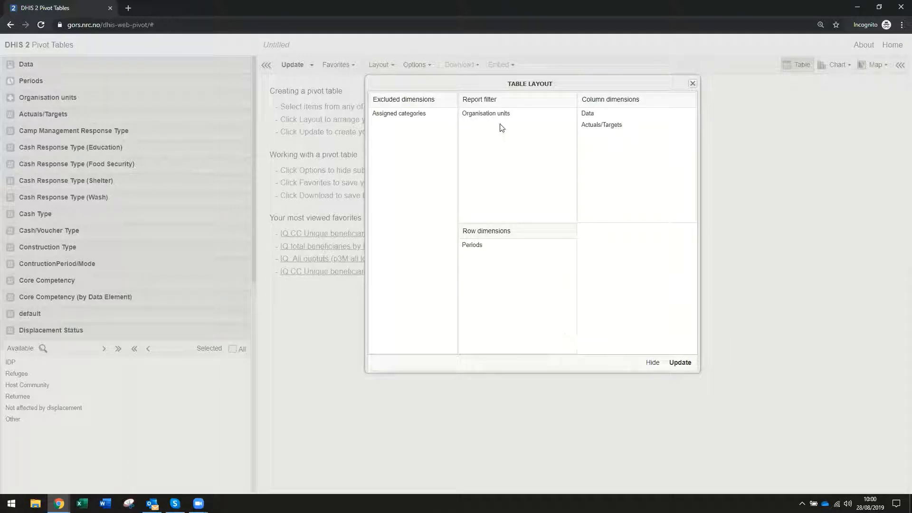
left_click_drag(486, 119, 484, 289)
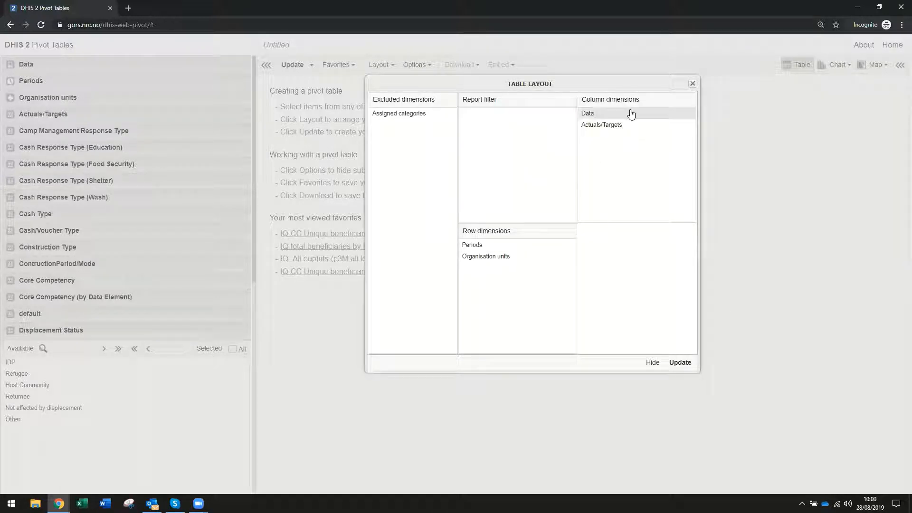
left_click(681, 363)
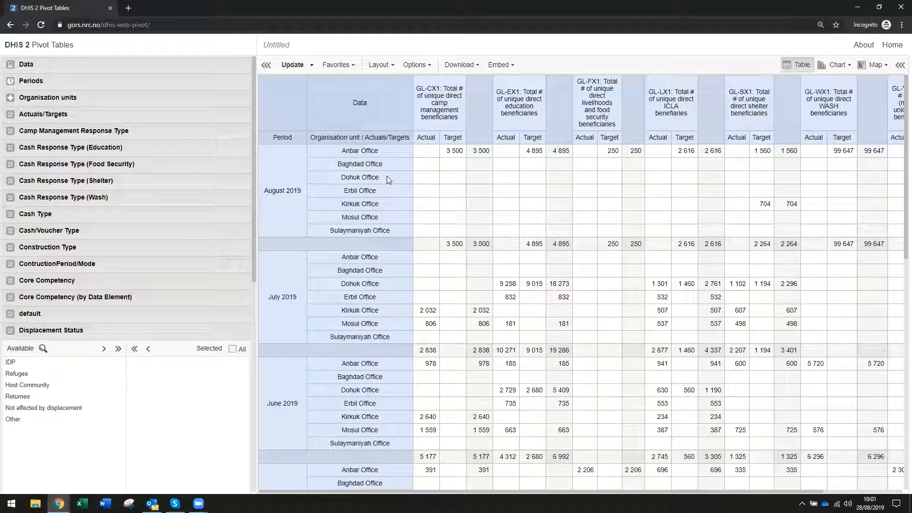
Hide the pivot table's empty rows, update it, and review the months from August to January 2019.
scroll(561, 373, "down", 2)
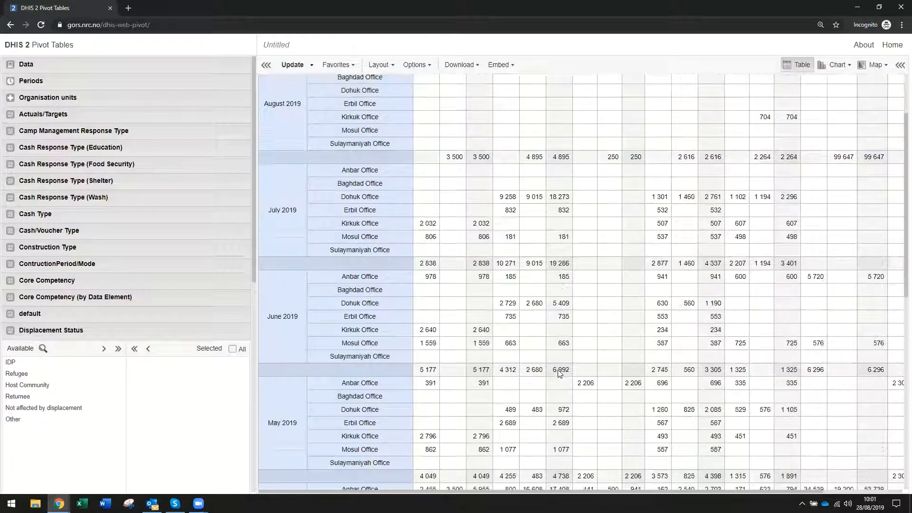
scroll(561, 374, "down", 6)
scroll(479, 232, "up", 8)
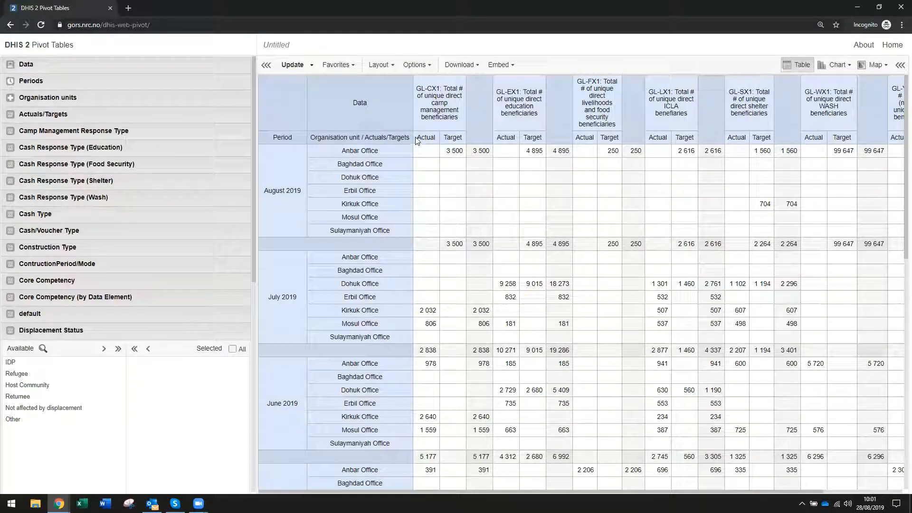
left_click(426, 65)
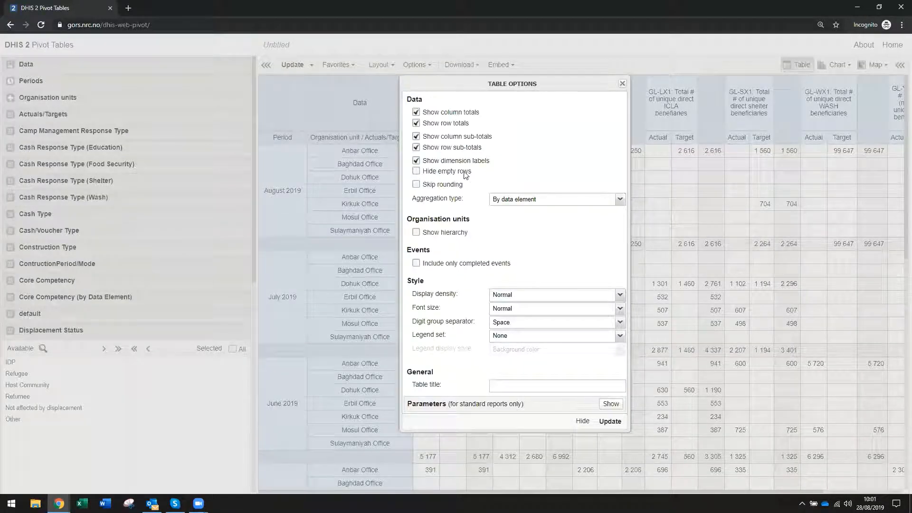
left_click(418, 172)
left_click(597, 421)
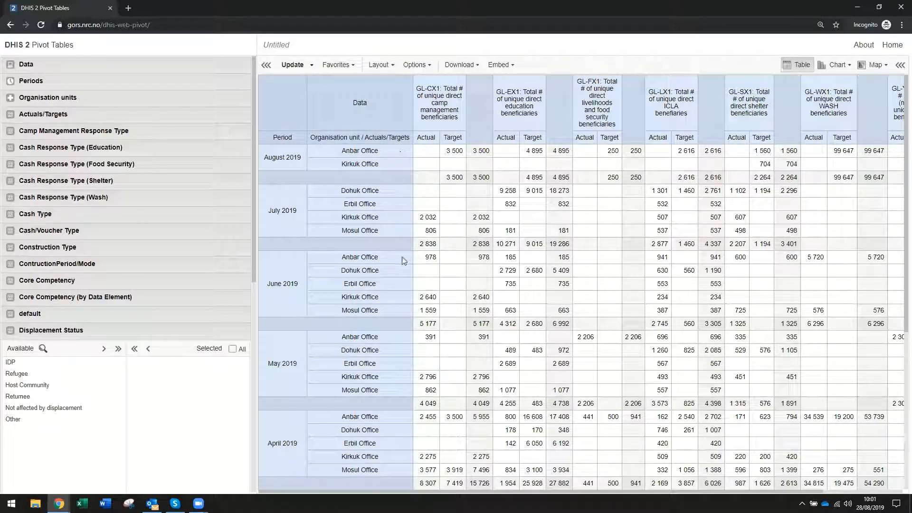
scroll(408, 307, "down", 5)
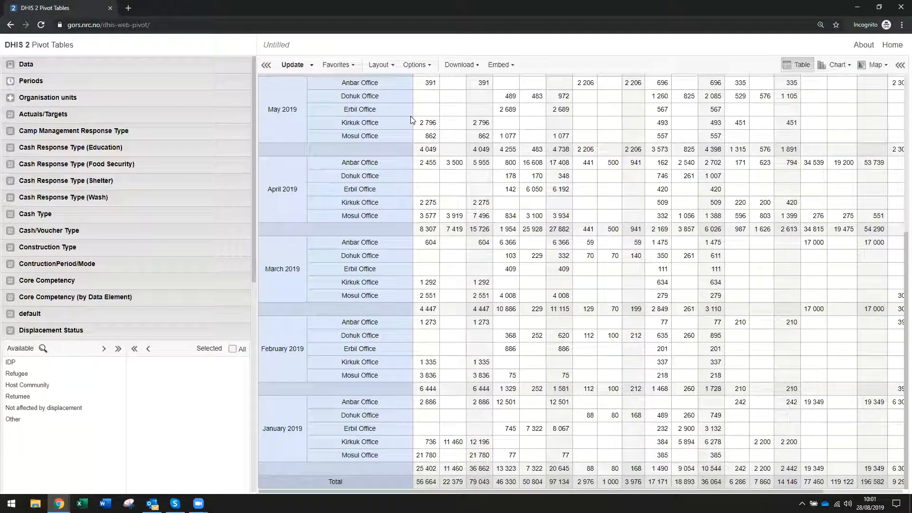
scroll(411, 119, "up", 5)
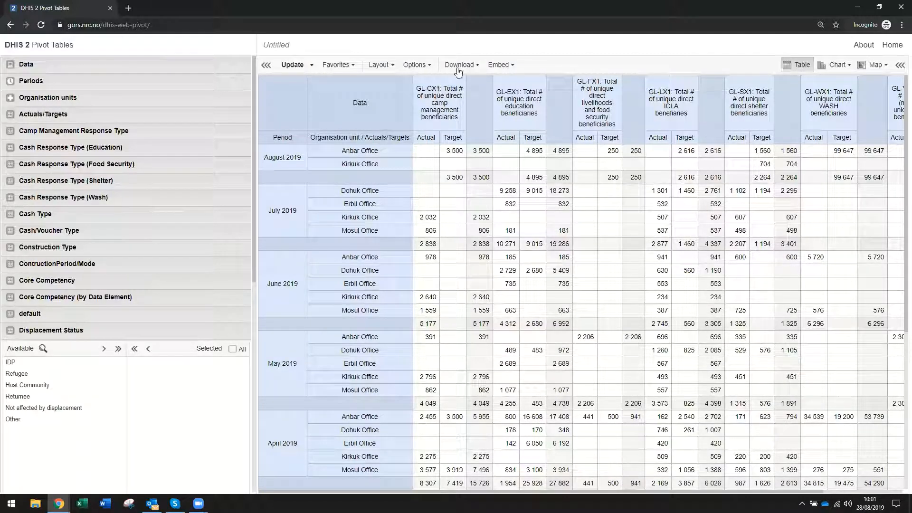
Move Data from the column dimensions to the row dimensions and update the pivot table.
left_click(391, 65)
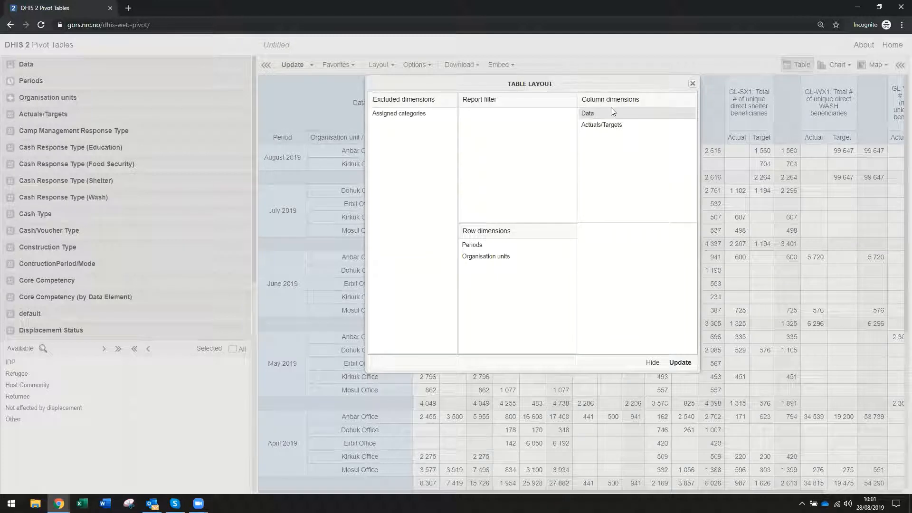
left_click_drag(590, 114, 504, 295)
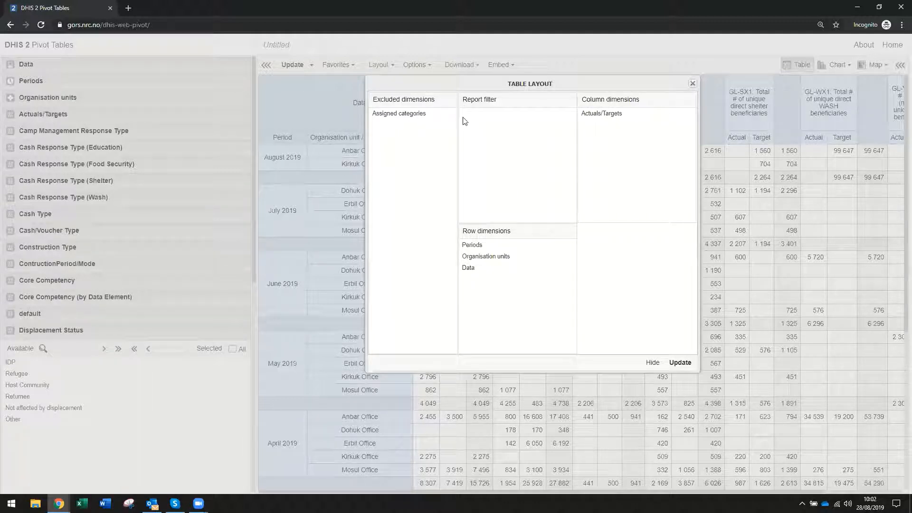
left_click(680, 363)
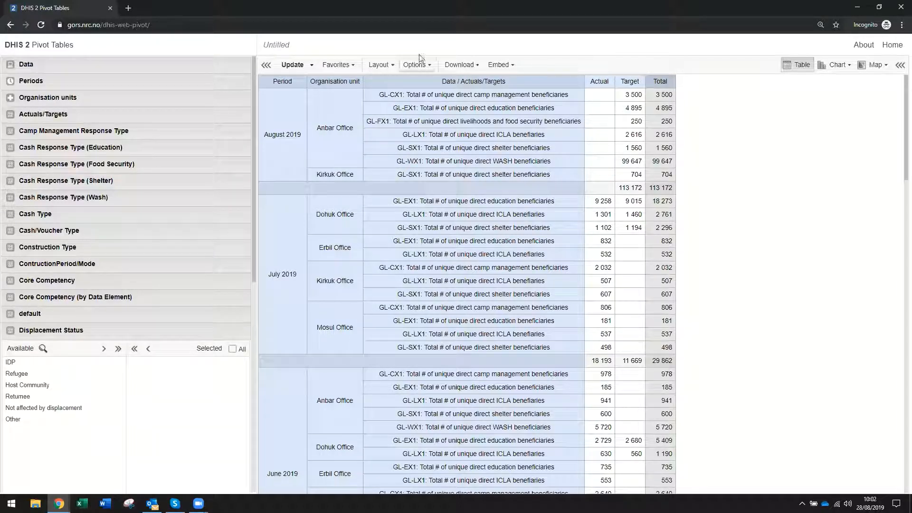
Turn off column and row totals and sub-totals, update the pivot table, and review the months from August to January 2019.
left_click(428, 67)
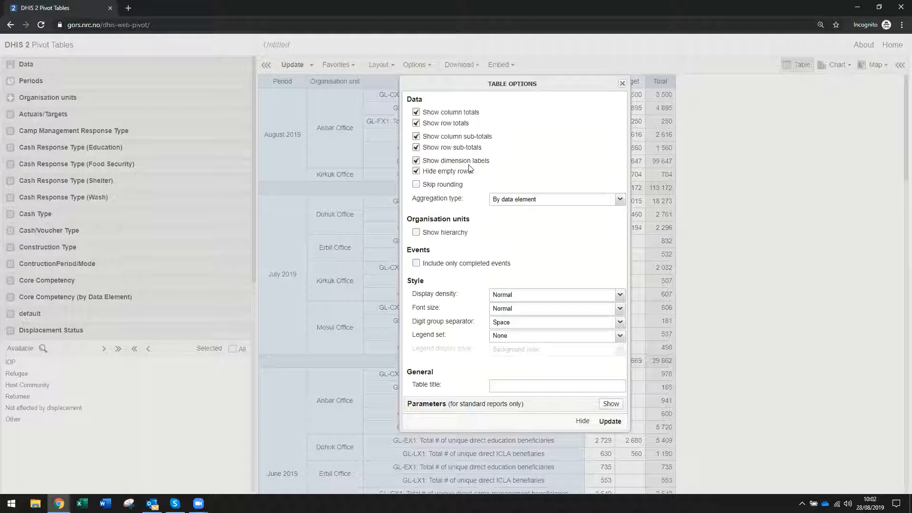
left_click(416, 112)
left_click(416, 148)
left_click(417, 123)
left_click(416, 112)
left_click(609, 422)
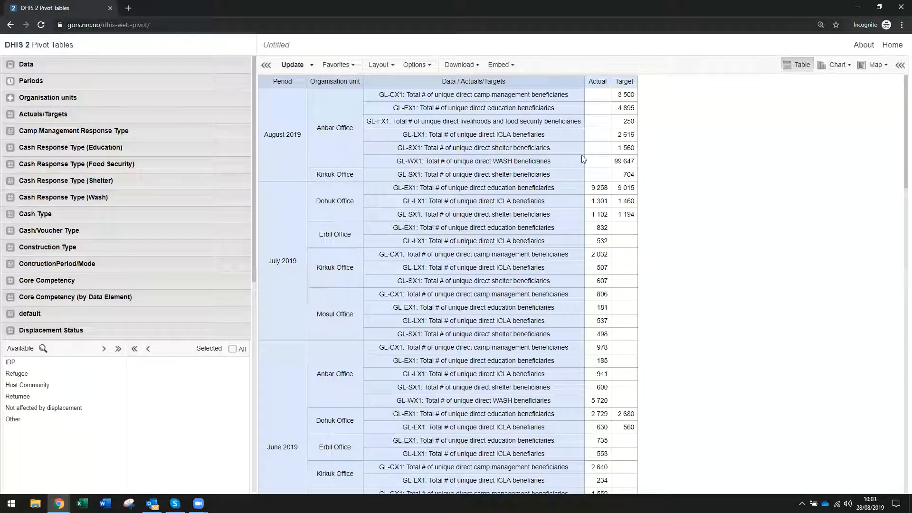
scroll(573, 285, "down", 10)
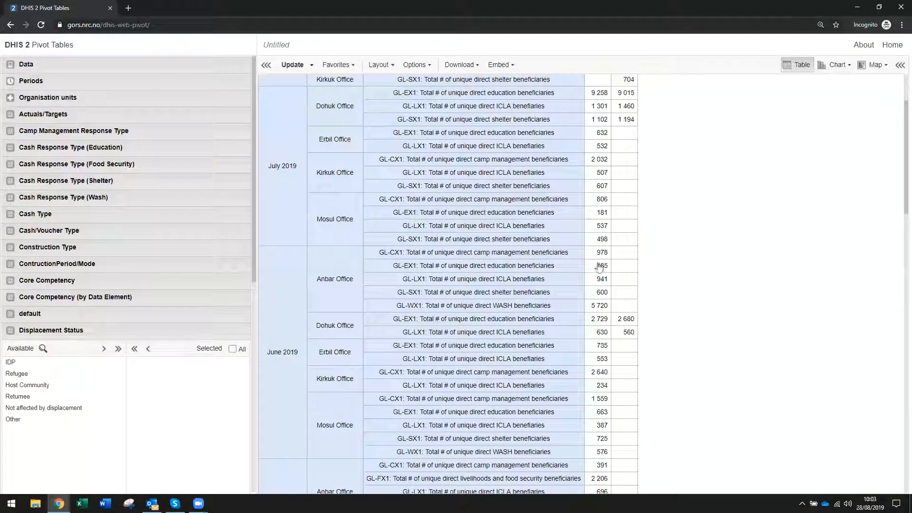
scroll(572, 362, "down", 15)
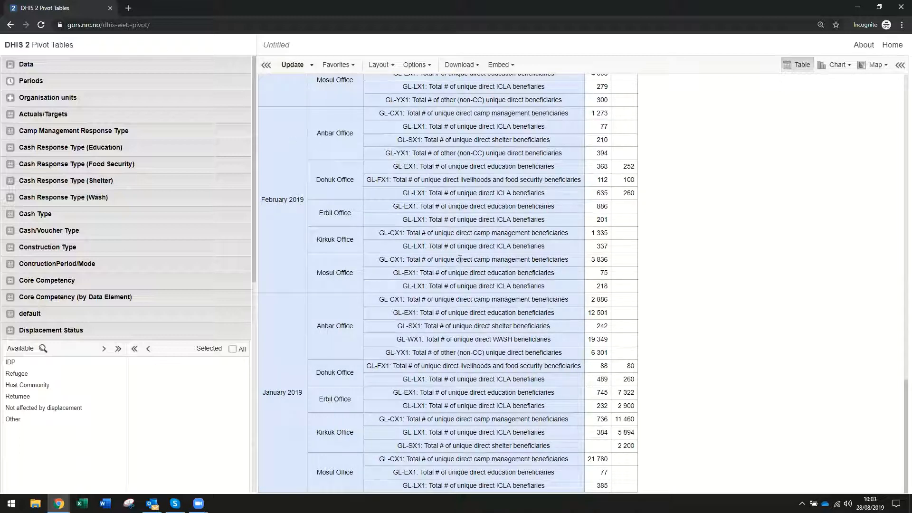
scroll(460, 259, "up", 20)
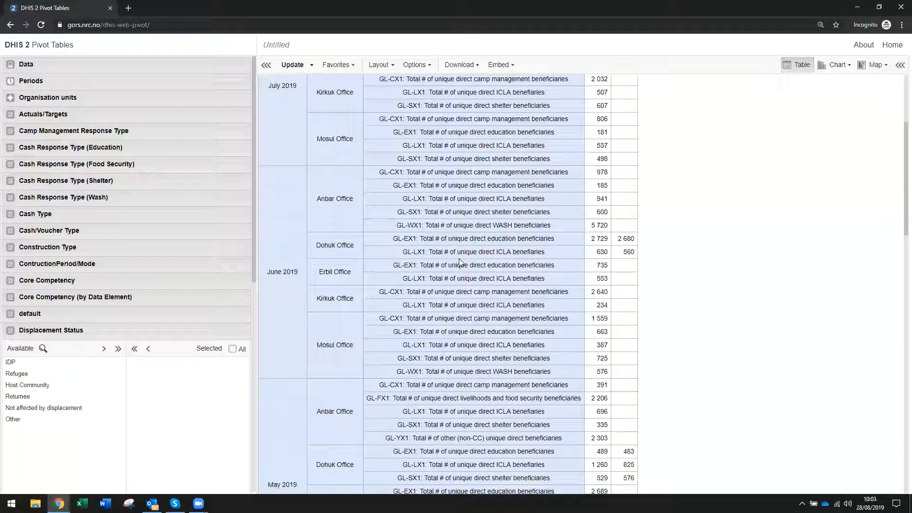
scroll(460, 261, "up", 4)
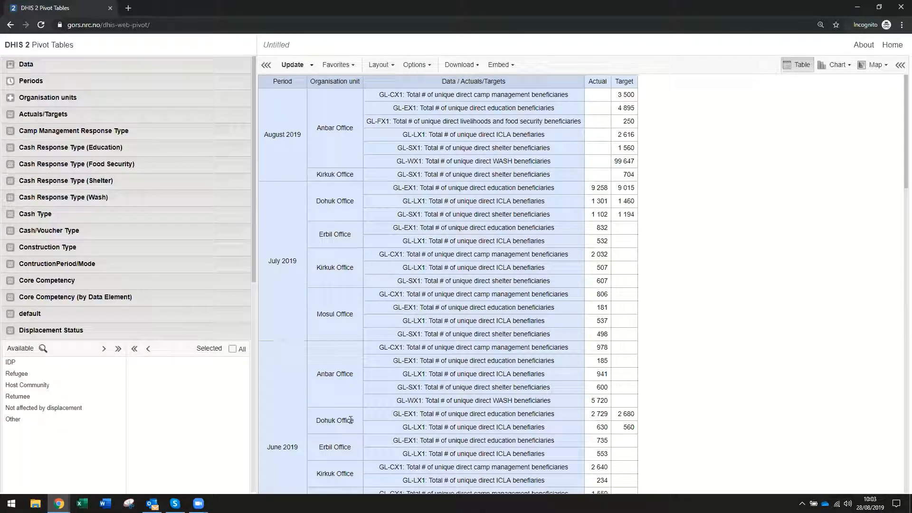
Reorder the row dimensions so Organisation units come before Periods, update the table, and review the figures per office.
left_click(391, 66)
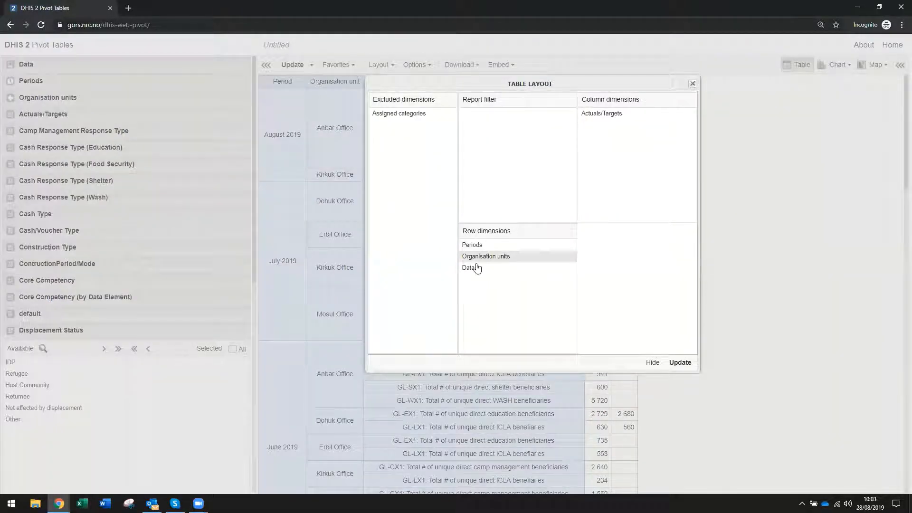
left_click_drag(475, 247, 471, 268)
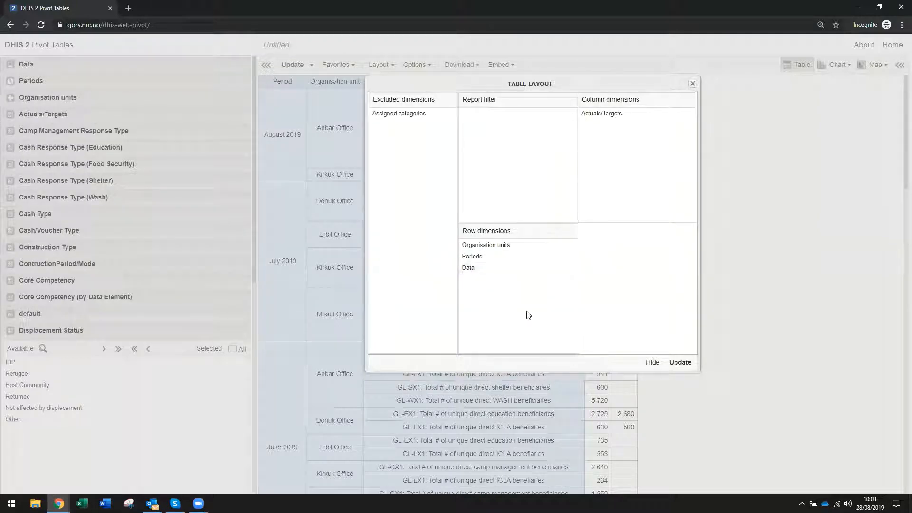
left_click(680, 363)
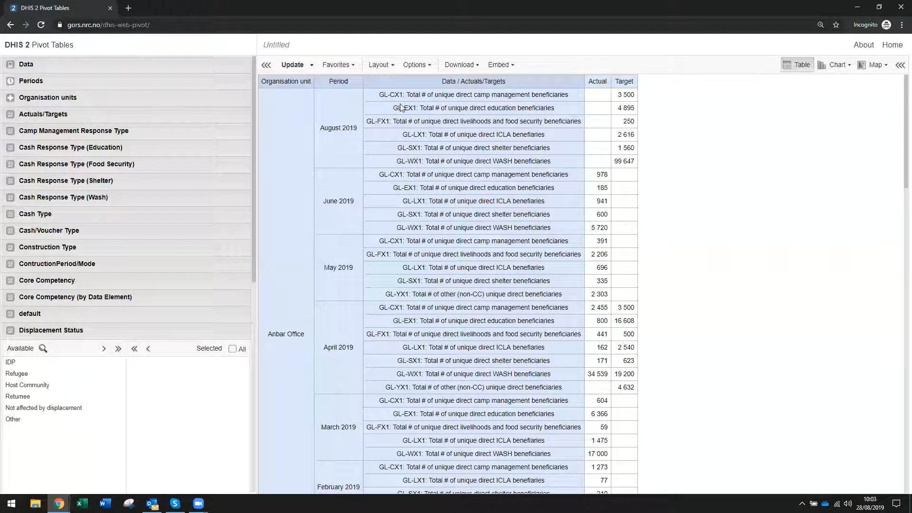
left_click_drag(404, 108, 557, 108)
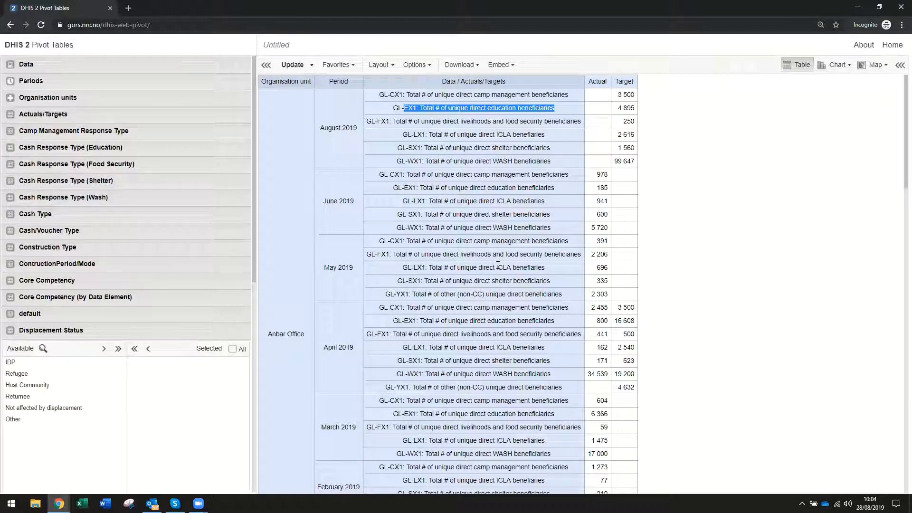
scroll(498, 265, "down", 4)
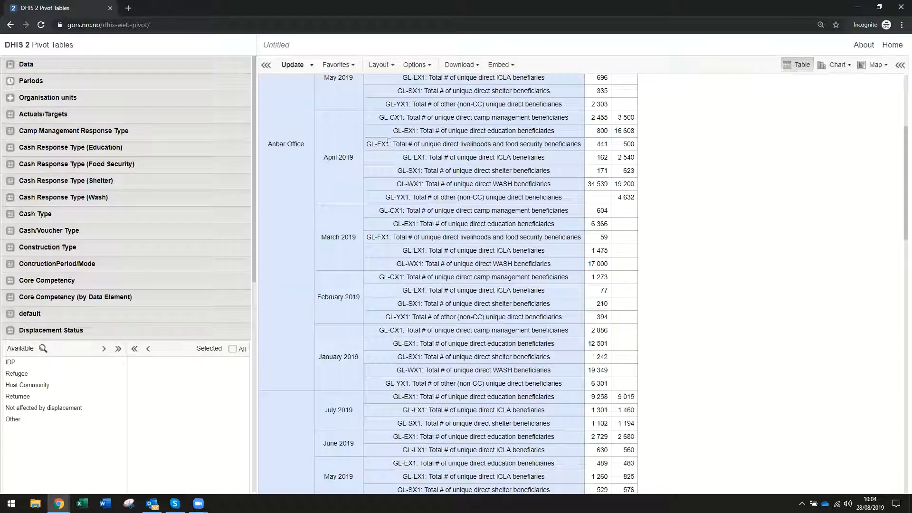
scroll(387, 140, "down", 6)
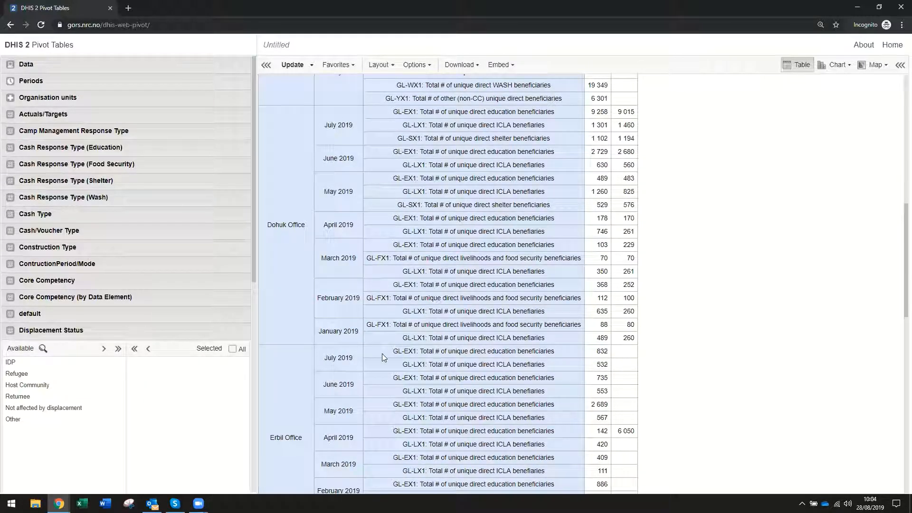
scroll(428, 231, "up", 7)
scroll(429, 230, "up", 4)
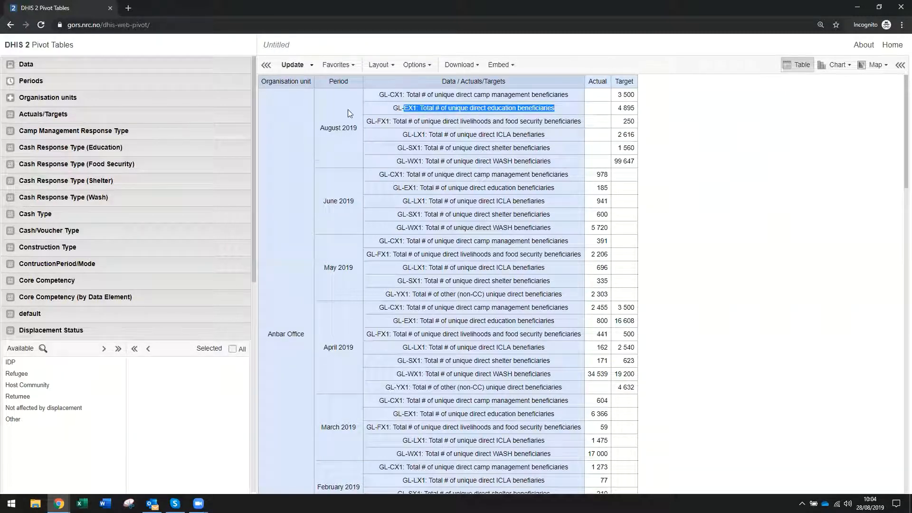
Move Periods from the row dimensions to the report filter and update the pivot table.
left_click(390, 66)
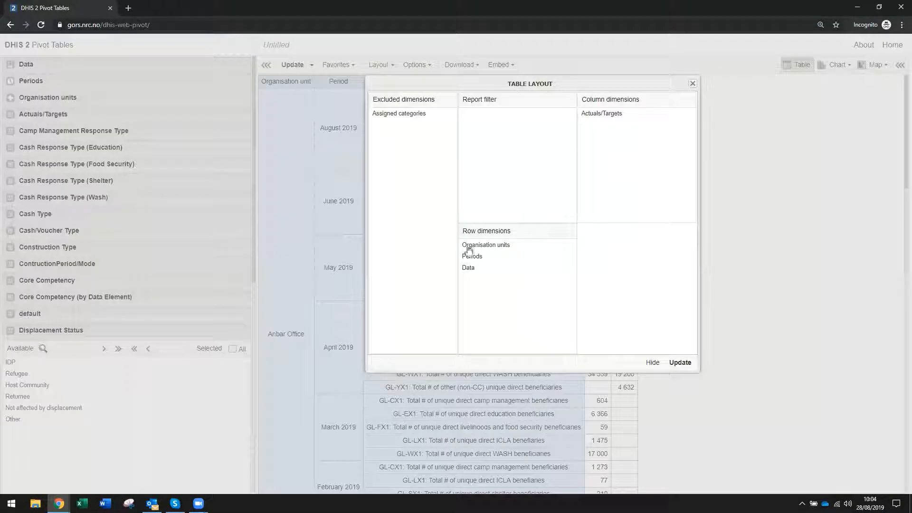
left_click(469, 268)
left_click_drag(488, 256, 512, 171)
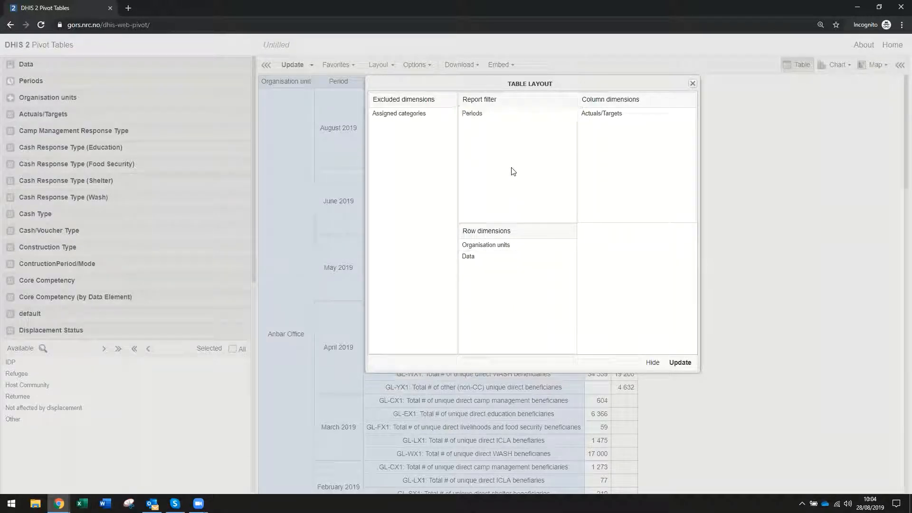
left_click(681, 365)
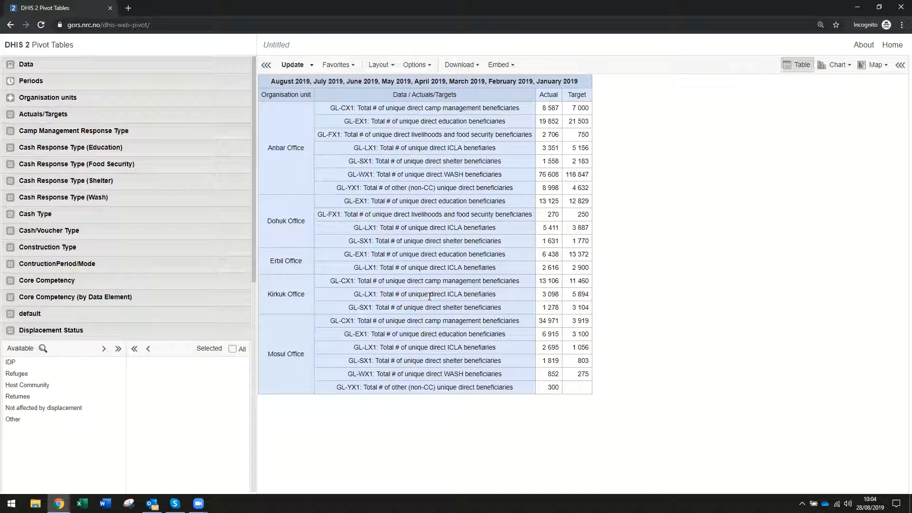
Save the pivot table as a favorite named "IQ: Beneficiaries per CC and Location".
left_click(354, 65)
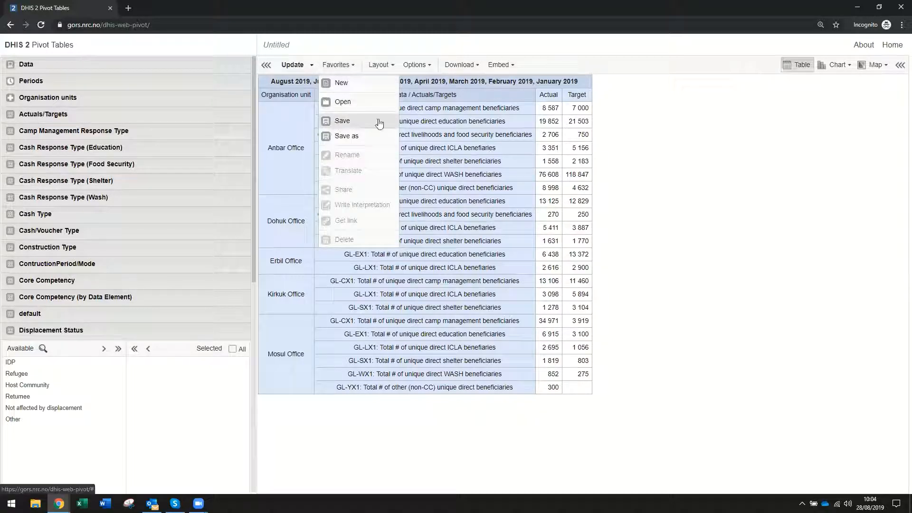
left_click(344, 123)
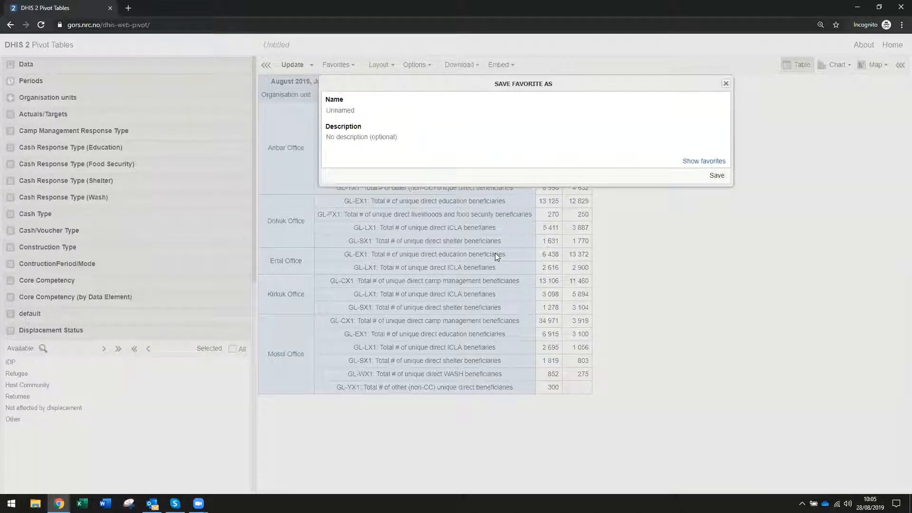
type("IQ: Beneficiaries ")
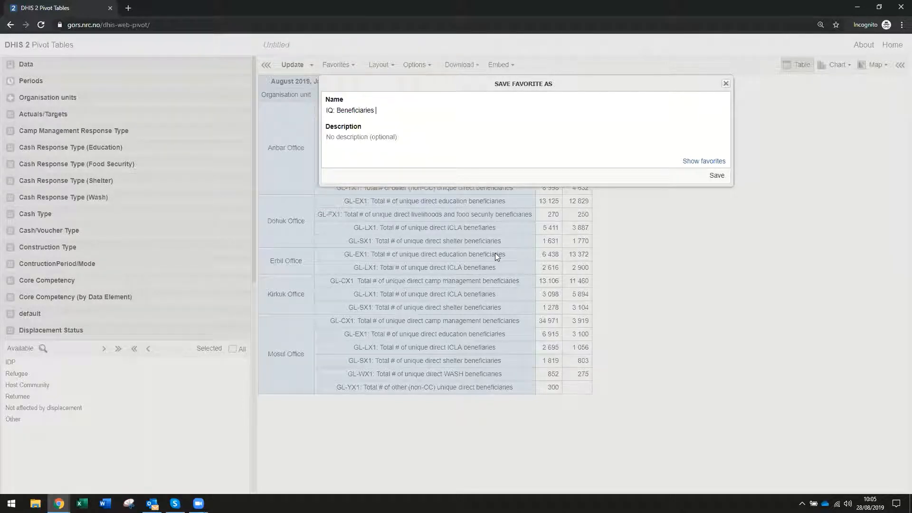
type("per CC and Location")
left_click(717, 176)
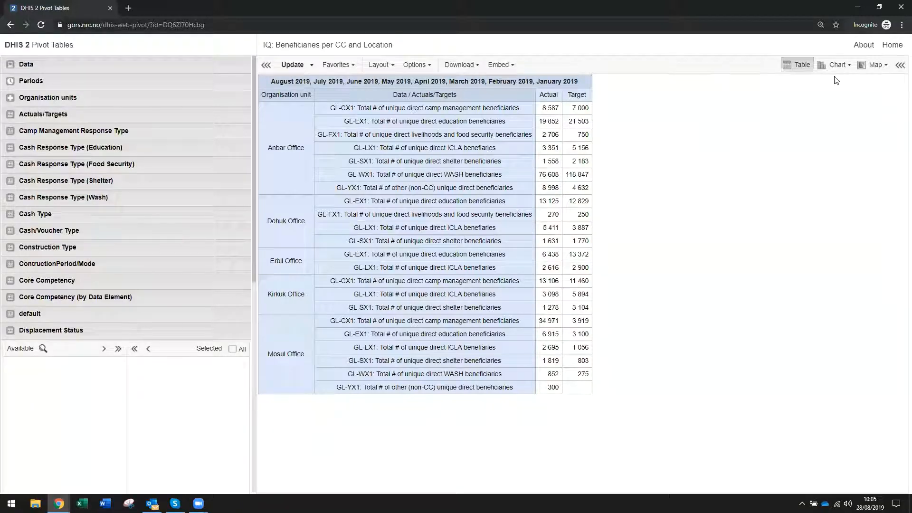
Check the time since the last data update in the About information and dismiss it.
left_click(865, 46)
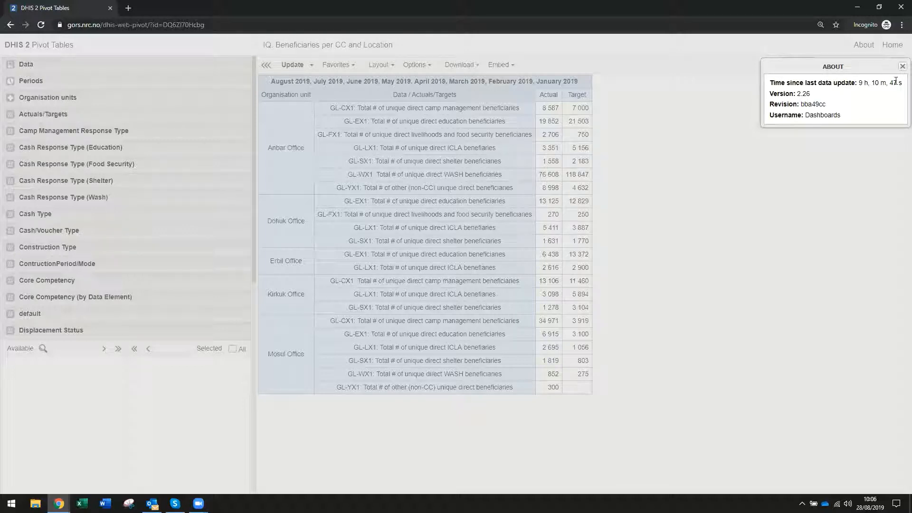
left_click(693, 217)
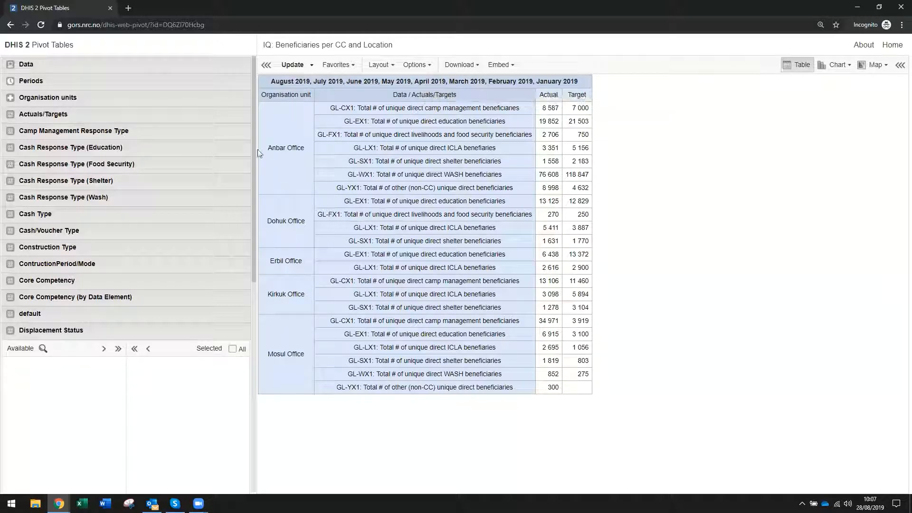
Replace the selected months with the relative period This year and update the pivot table.
left_click(42, 84)
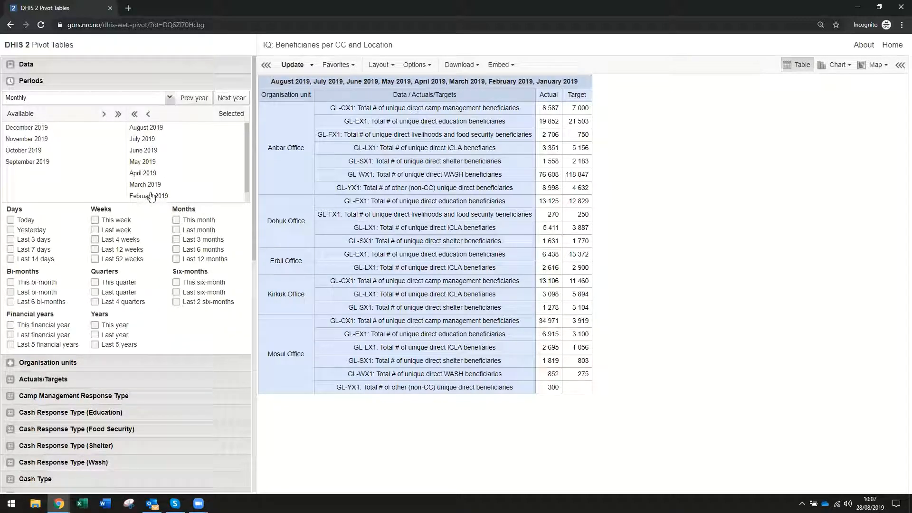
left_click(94, 324)
left_click(135, 117)
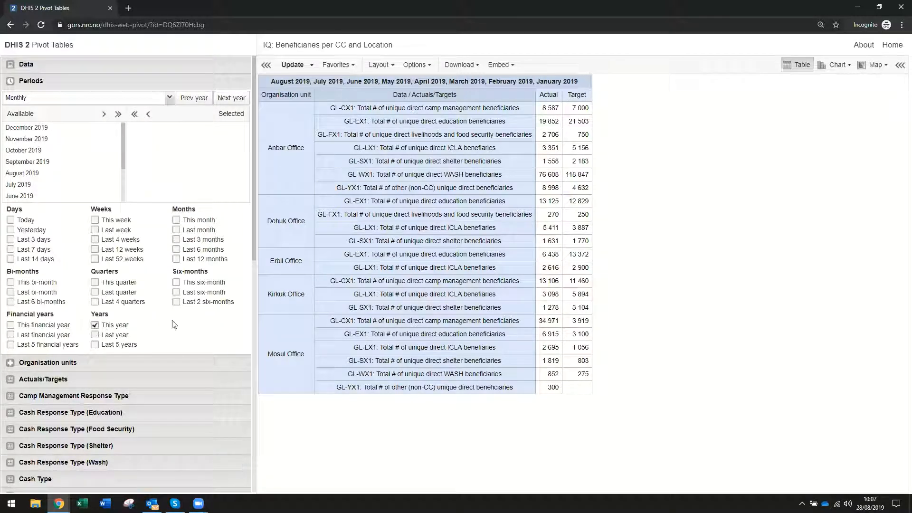
left_click(292, 65)
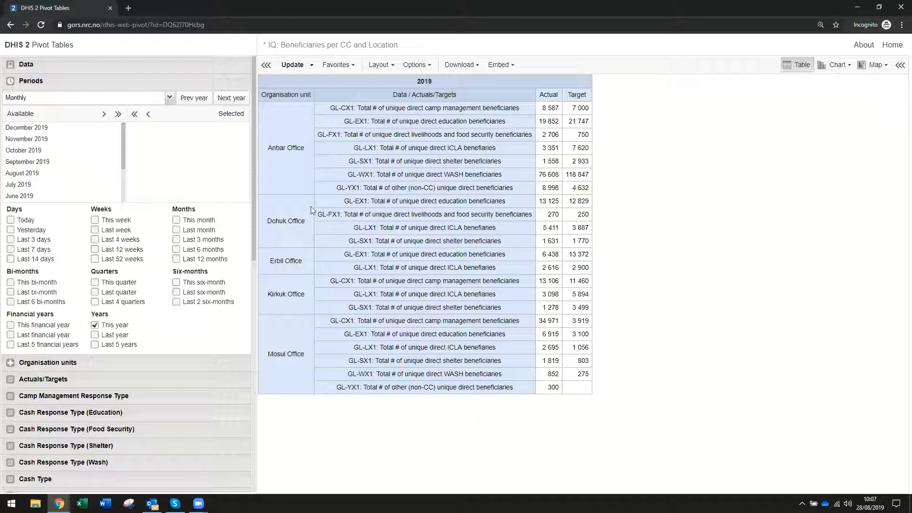
Save the yearly version over the existing favorite and check its title.
left_click(336, 65)
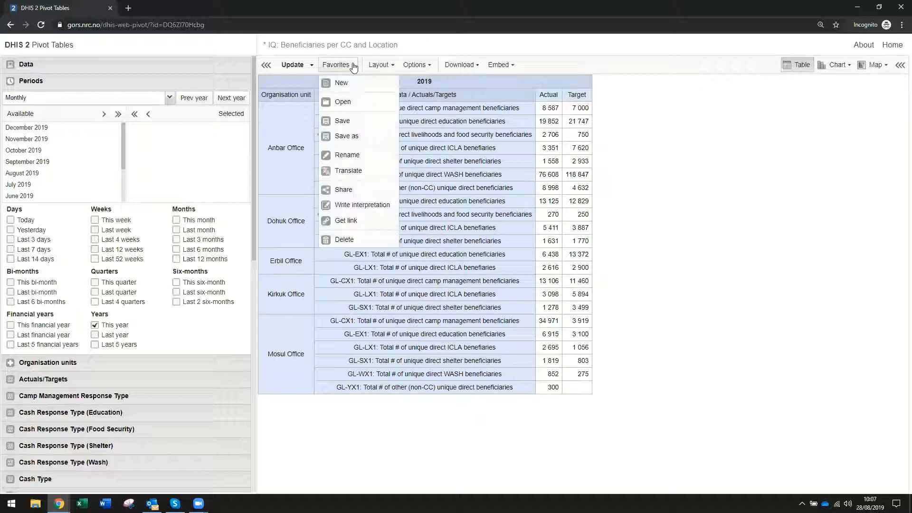
left_click(339, 121)
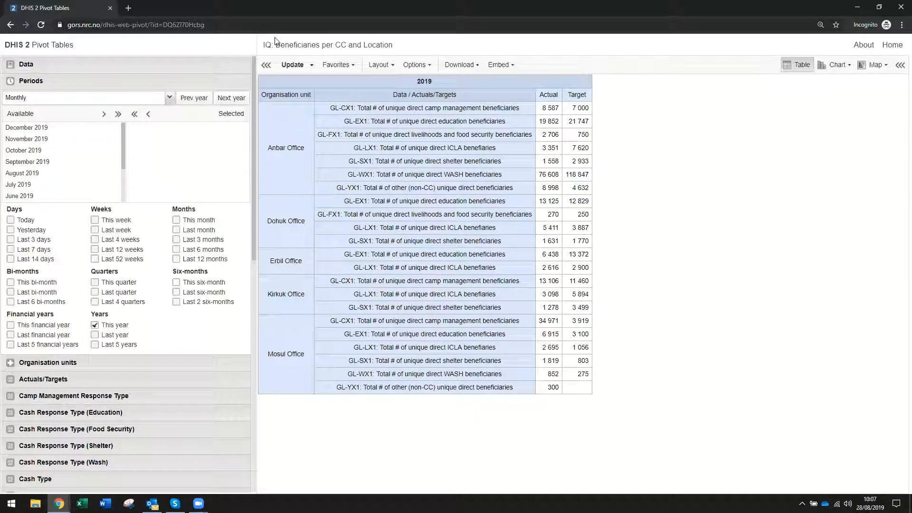
left_click_drag(266, 44, 404, 46)
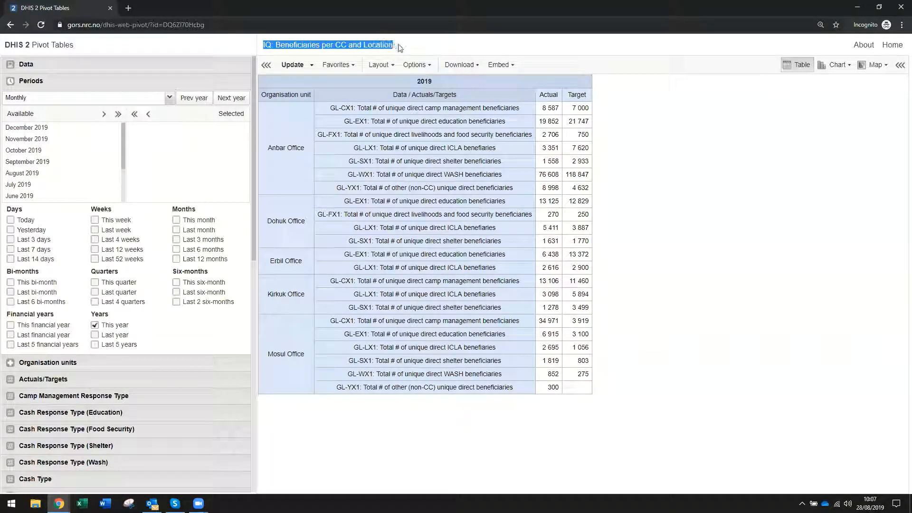
left_click(408, 48)
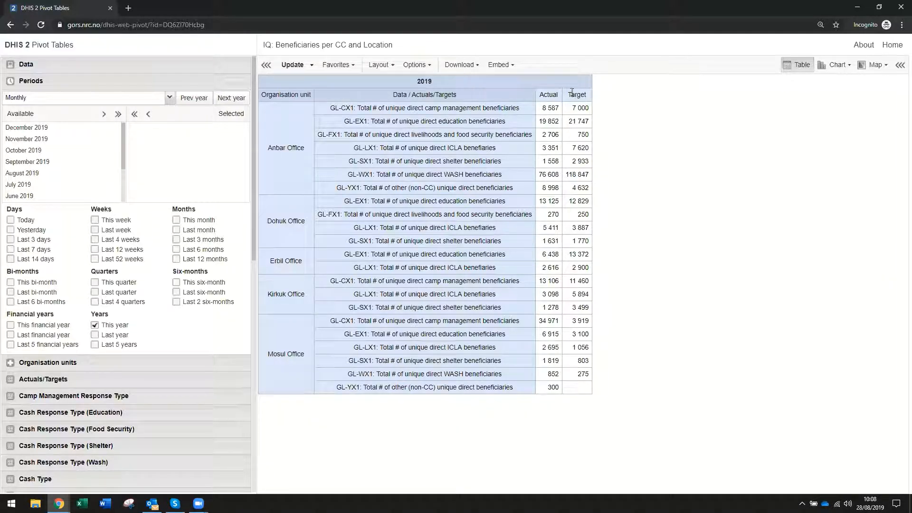
Remove all the selected GL beneficiary totals from the pivot table's data selection.
left_click(56, 66)
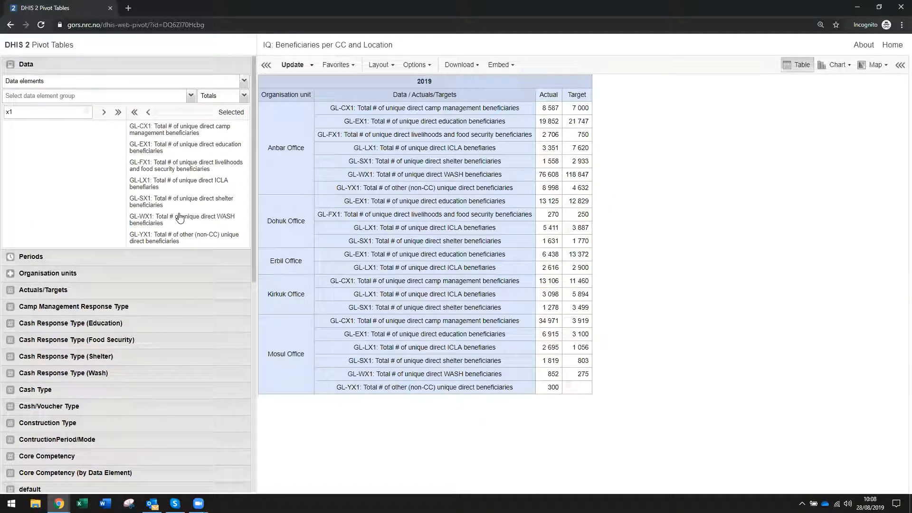
left_click(135, 113)
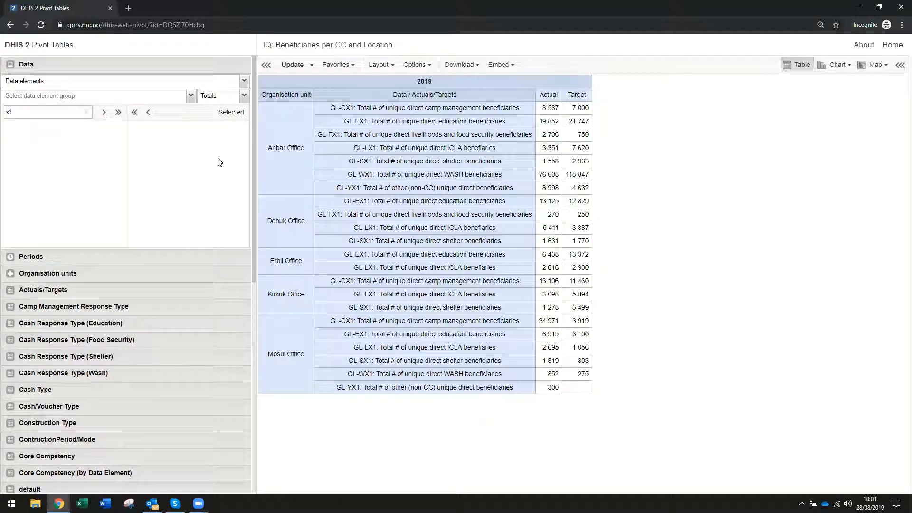
left_click(25, 109)
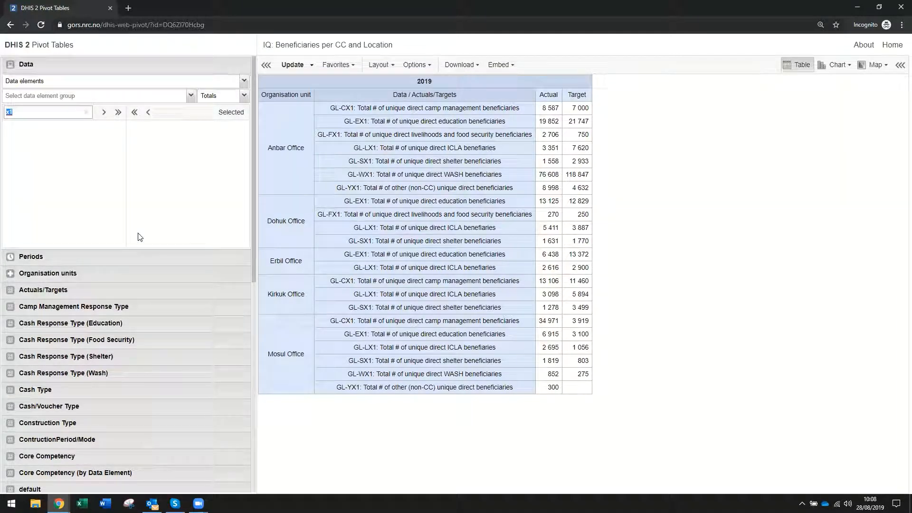
Restrict the available data elements to the EDUCATION data element group.
left_click(32, 96)
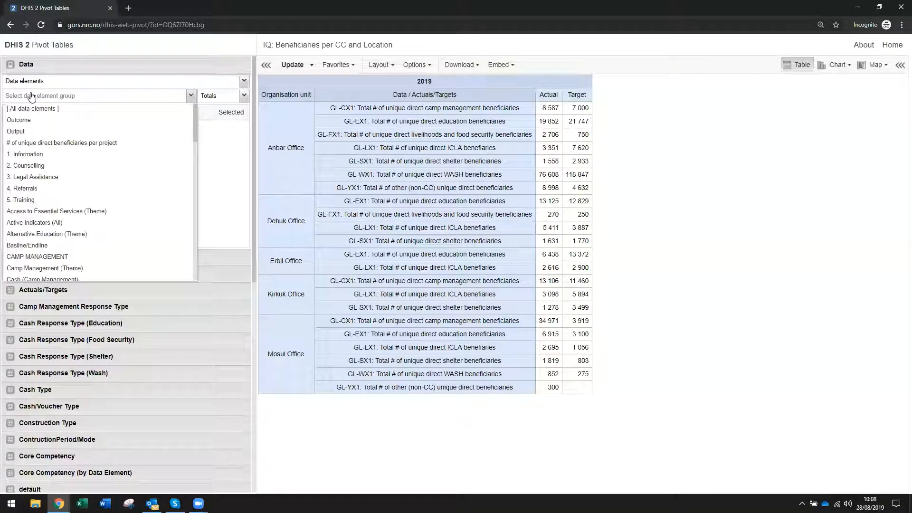
left_click(23, 134)
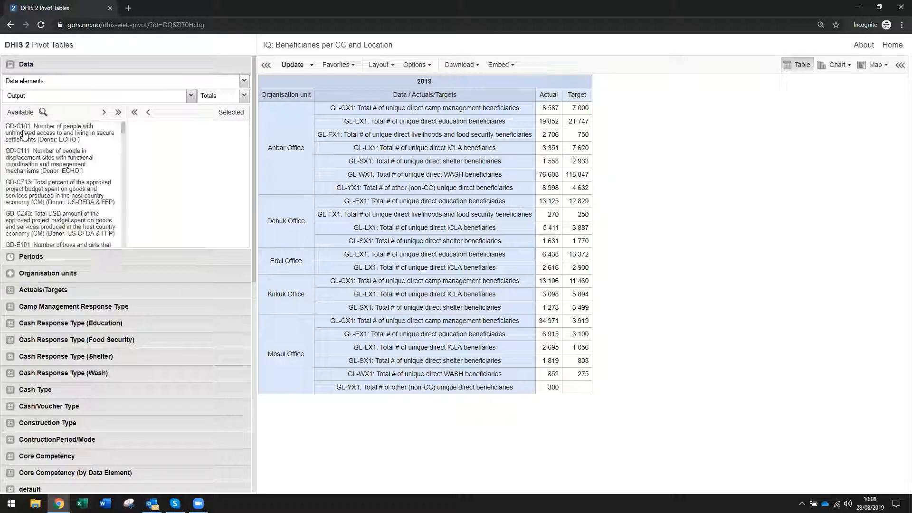
left_click(33, 98)
scroll(69, 235, "down", 3)
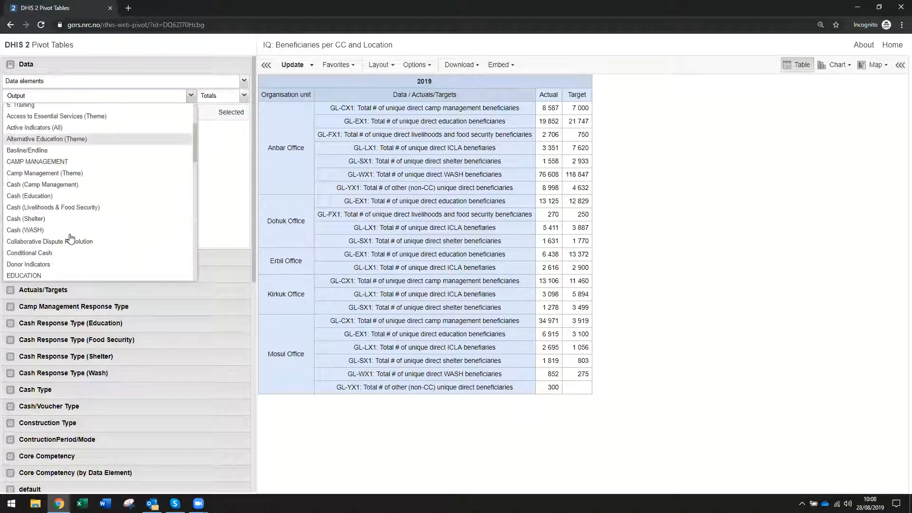
scroll(58, 263, "down", 1)
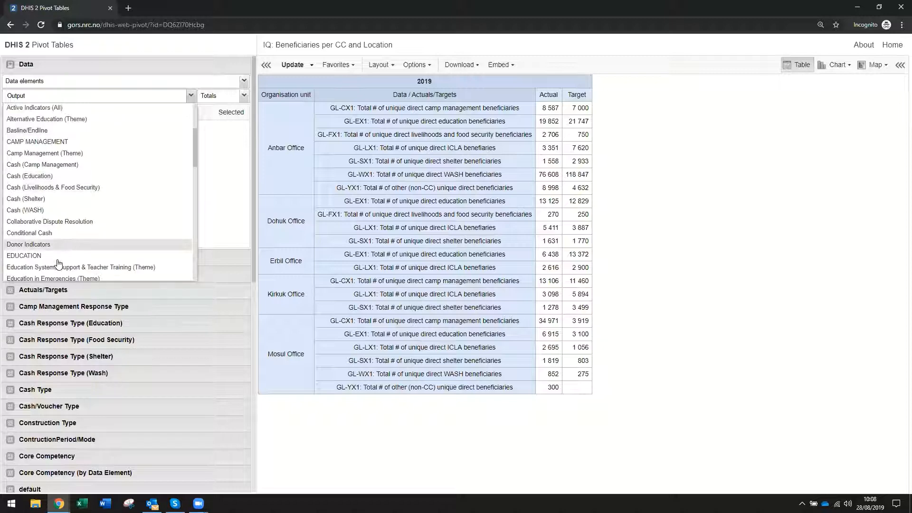
scroll(58, 263, "down", 3)
left_click(26, 182)
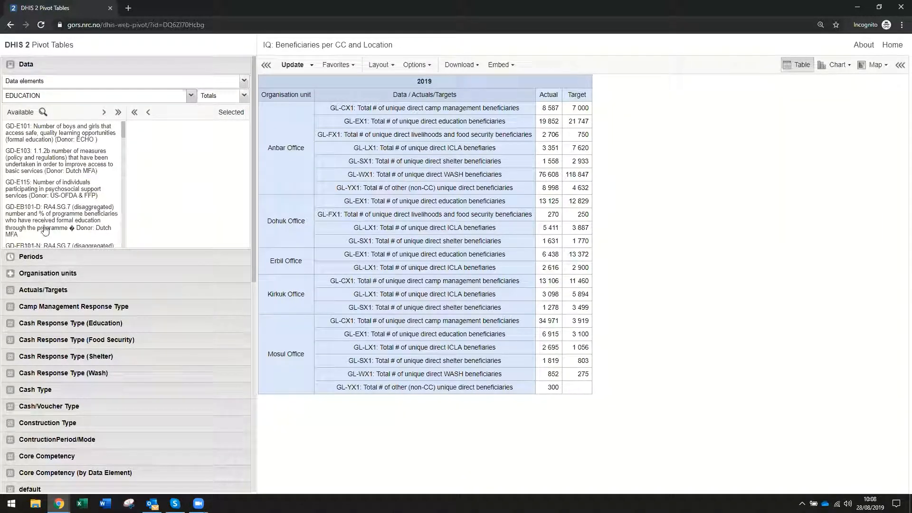
Look through the available education data elements and their code prefixes.
scroll(40, 195, "down", 3)
scroll(43, 190, "down", 1)
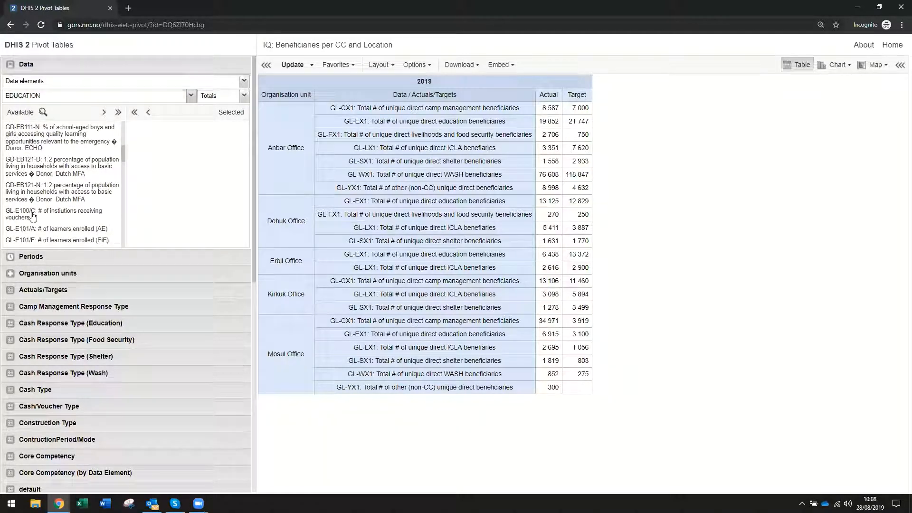
scroll(29, 171, "down", 2)
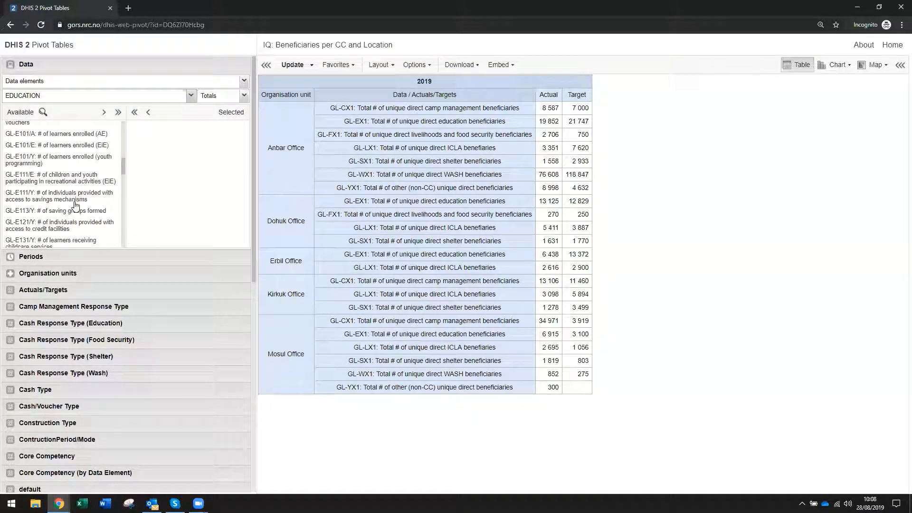
scroll(75, 206, "down", 8)
scroll(75, 205, "down", 6)
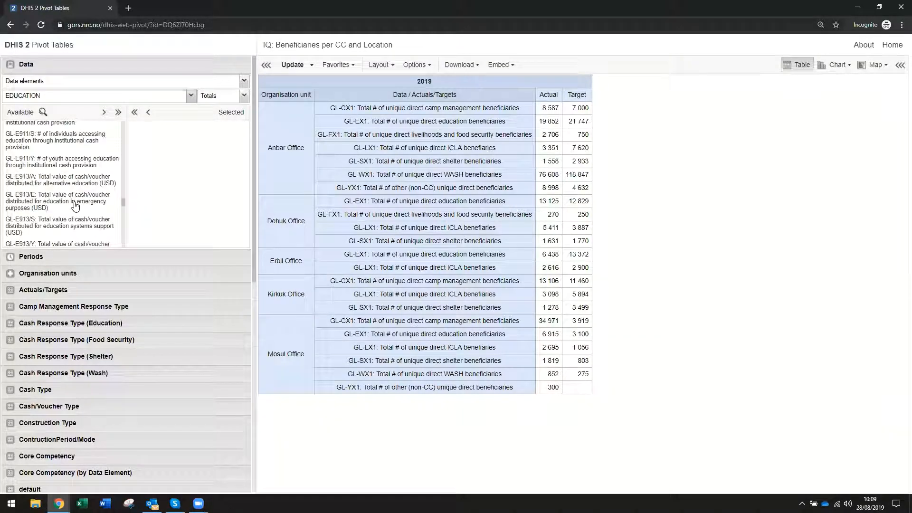
scroll(75, 206, "down", 3)
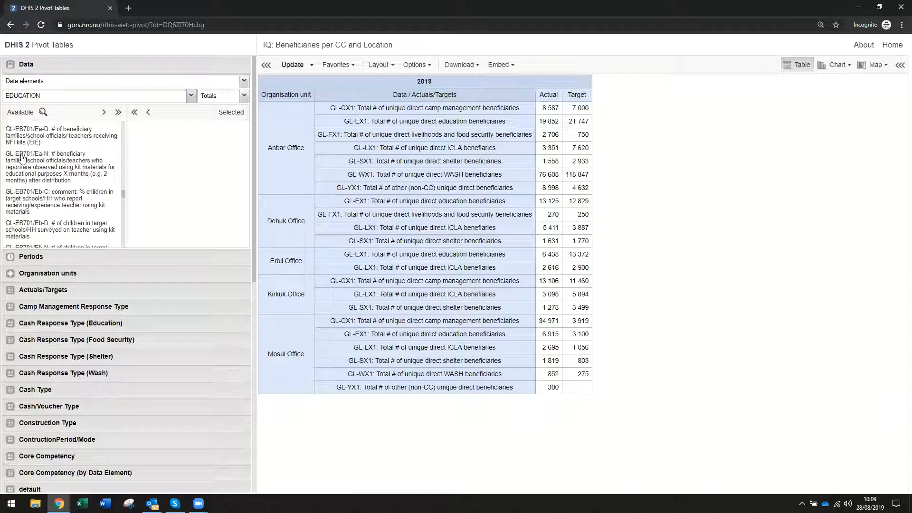
Try filtering the available education data elements by the prefixes gl, gd and hl, clearing the filter after each.
left_click(40, 112)
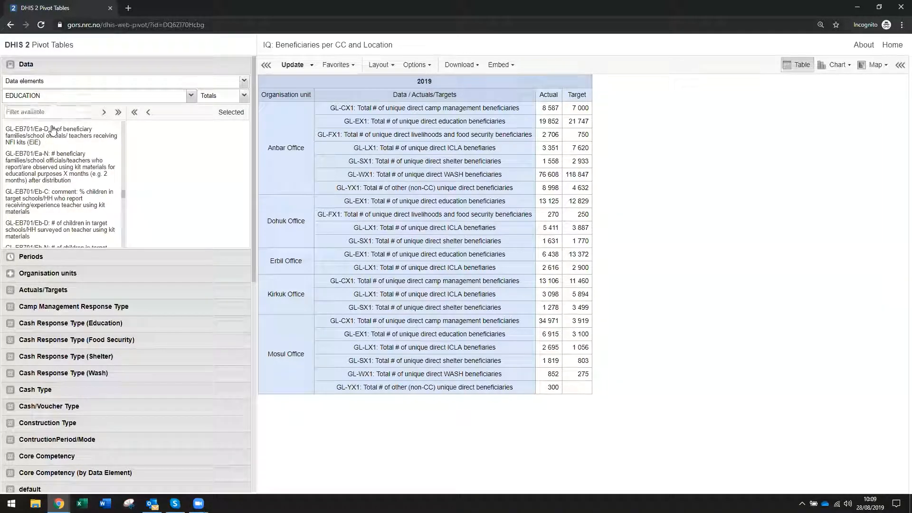
type("gl")
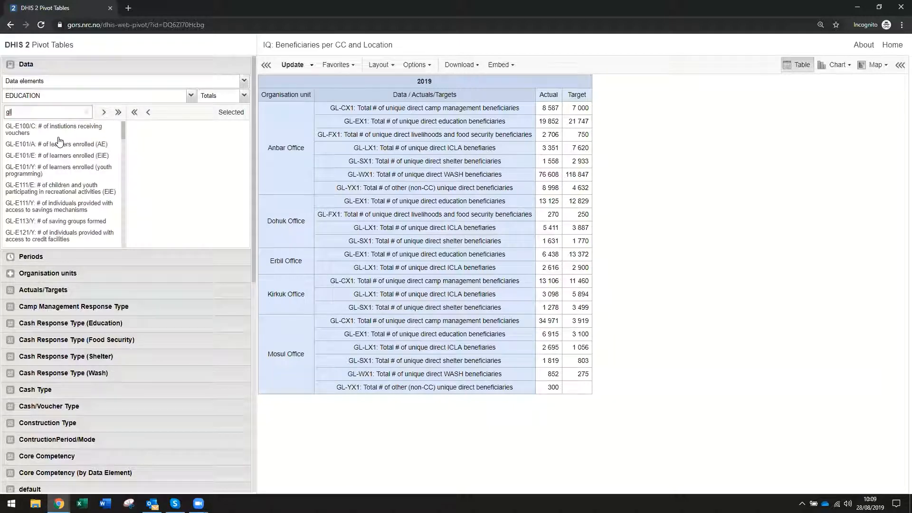
key("BackSpace")
key("BackSpace")
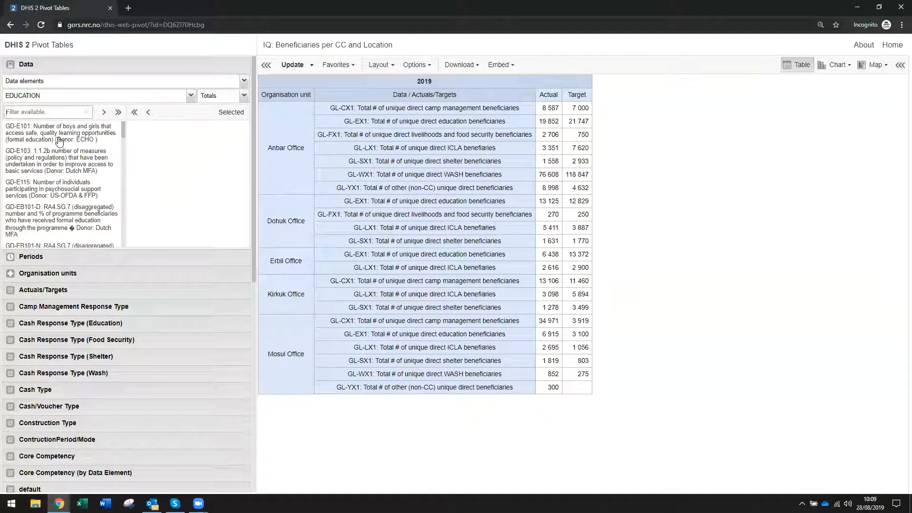
type("gd")
key("BackSpace")
key("BackSpace")
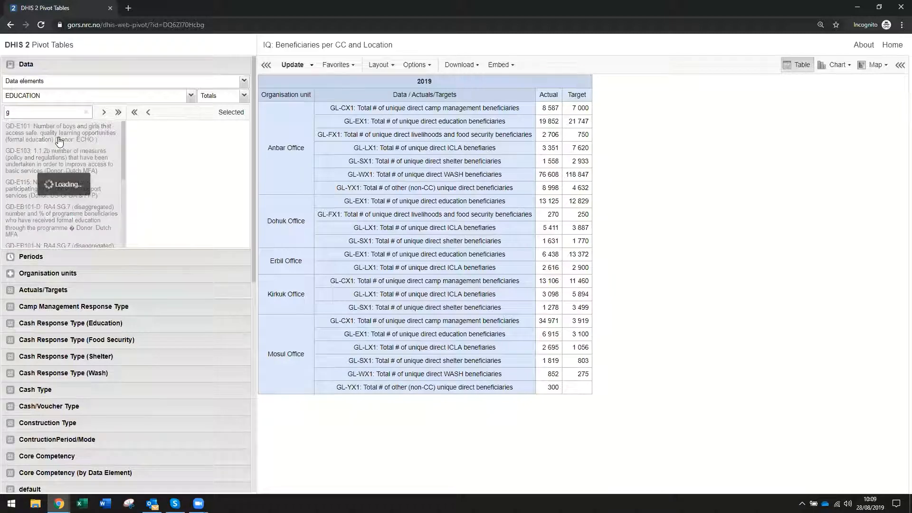
type("hl")
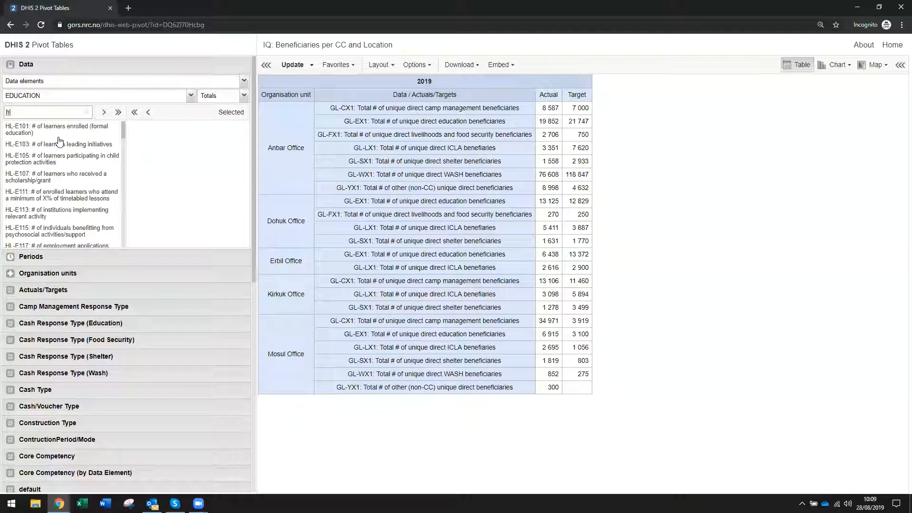
key("BackSpace")
key("BackSpace")
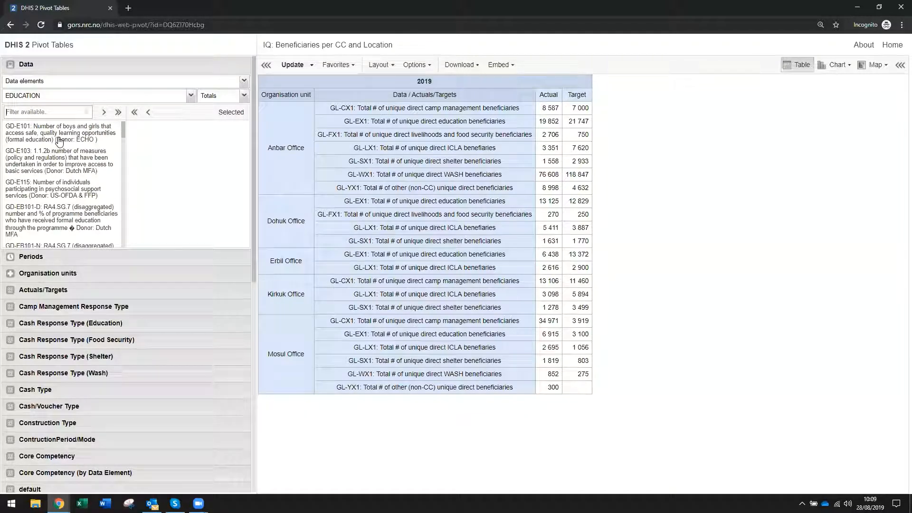
Filter the education data elements by "gl", add all the matches to the selection and update the pivot table.
type("gl")
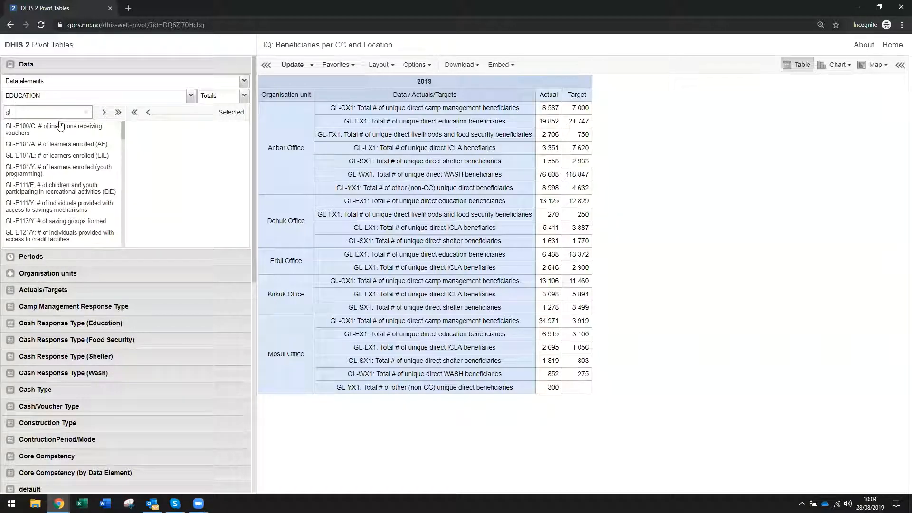
left_click(118, 112)
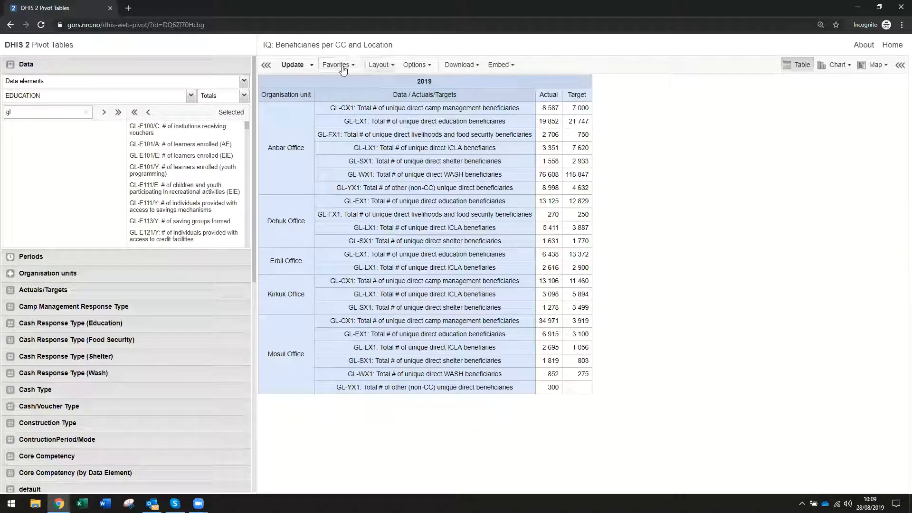
left_click(293, 65)
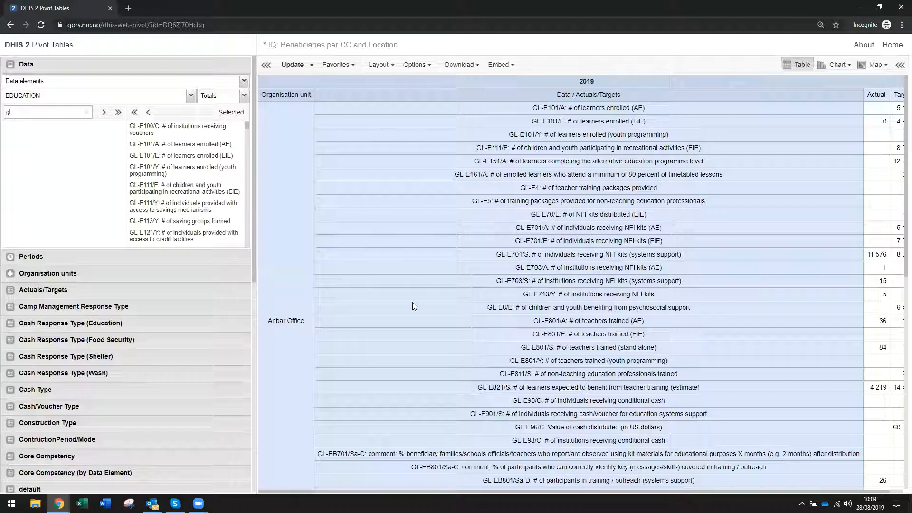
Examine the 2019 education actuals and targets for each office across the full-width table, and restore the selection panel.
left_click(266, 65)
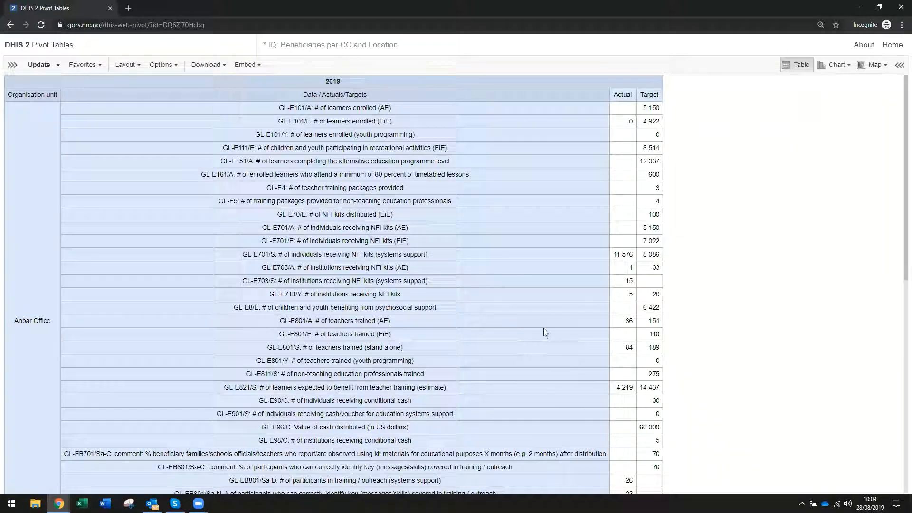
scroll(570, 294, "down", 1)
scroll(570, 285, "down", 5)
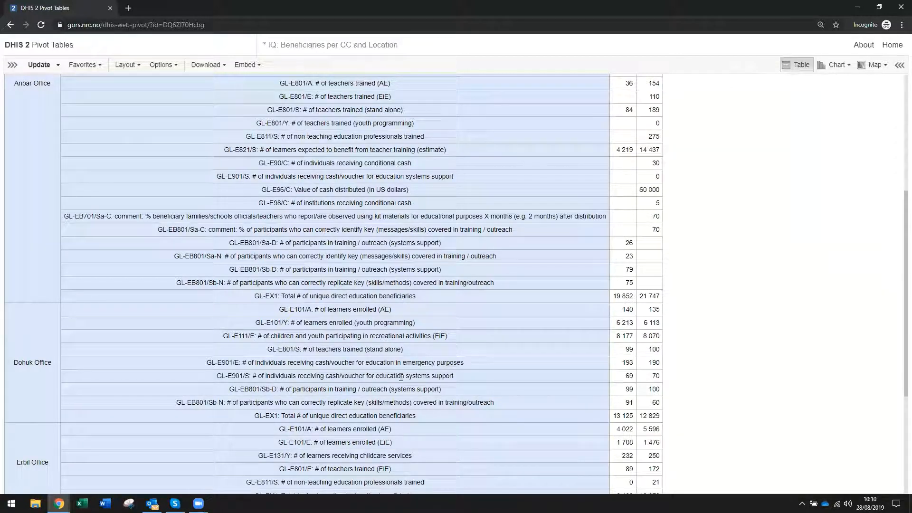
scroll(380, 335, "down", 4)
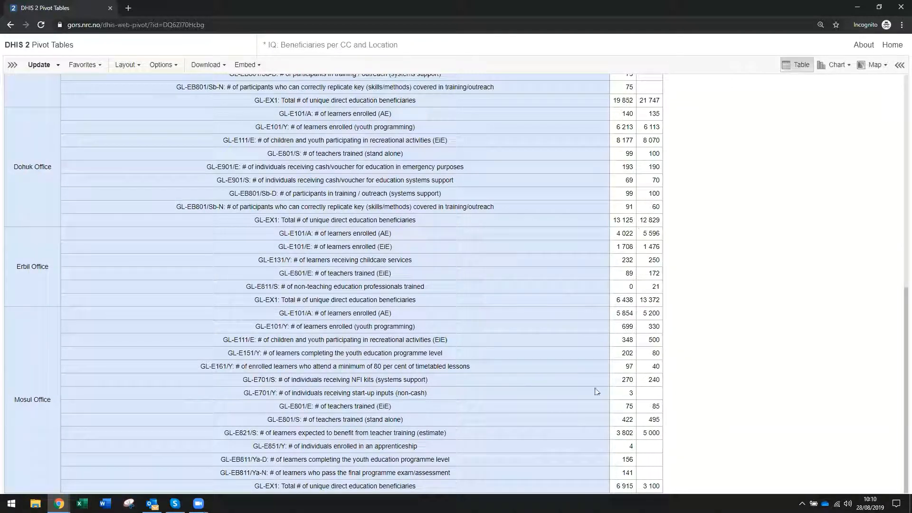
scroll(357, 354, "up", 9)
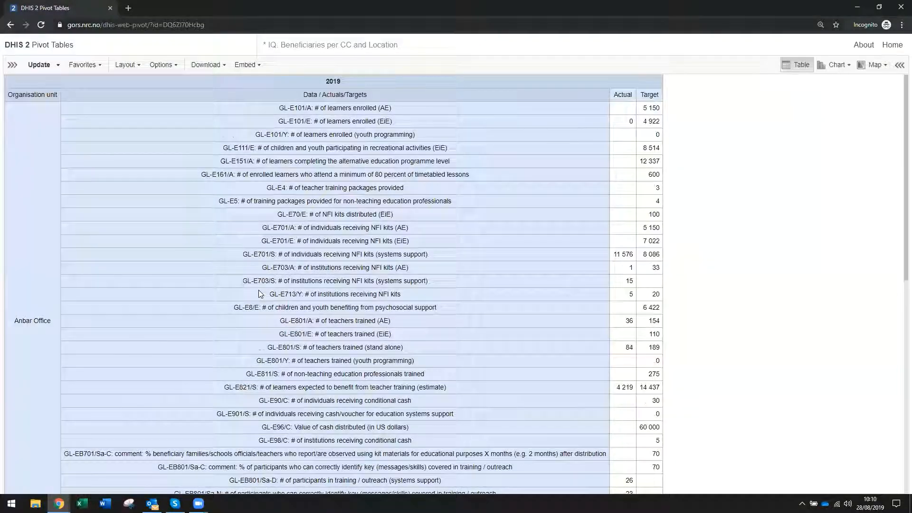
left_click(12, 64)
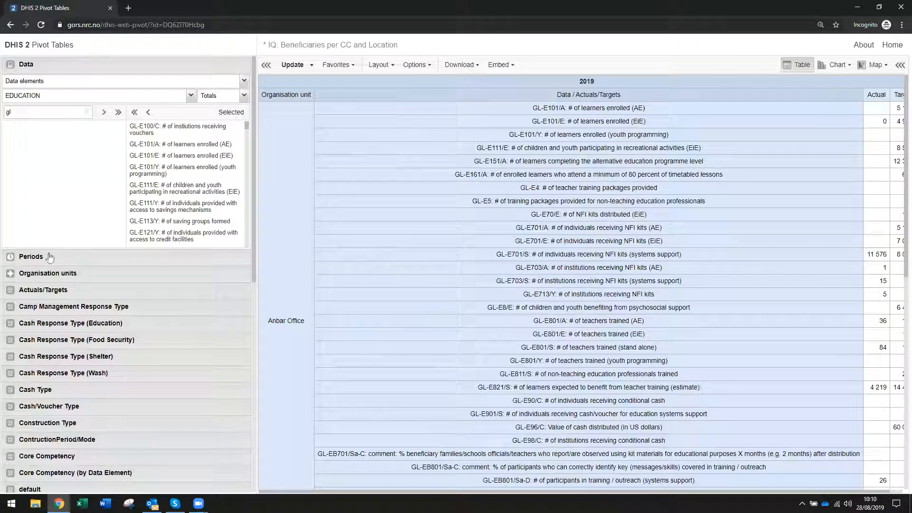
Change the organisation unit level for Iraq to Country, update the pivot table and review the country totals.
left_click(68, 274)
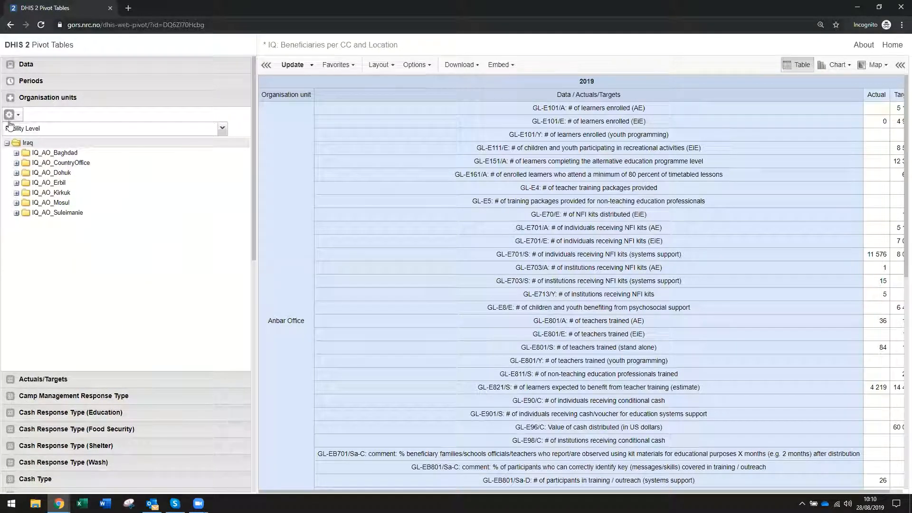
left_click(53, 132)
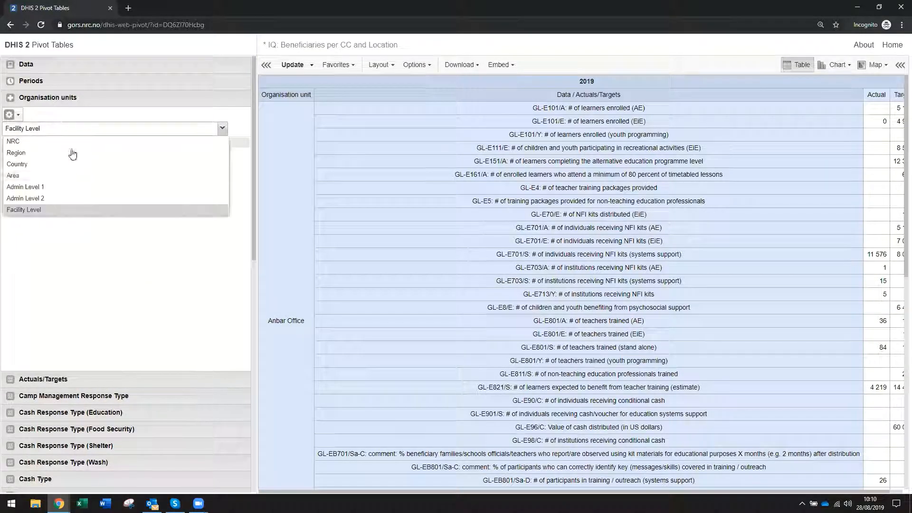
left_click(38, 212)
left_click(38, 164)
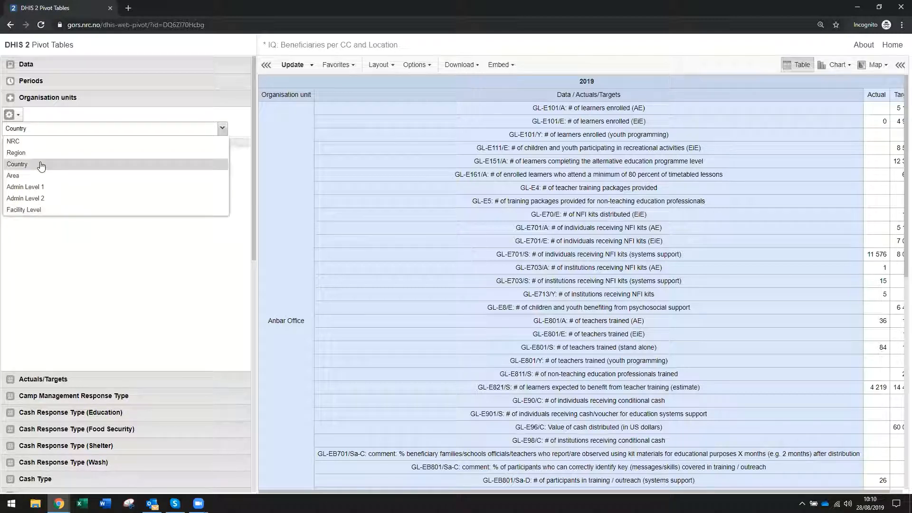
left_click(292, 65)
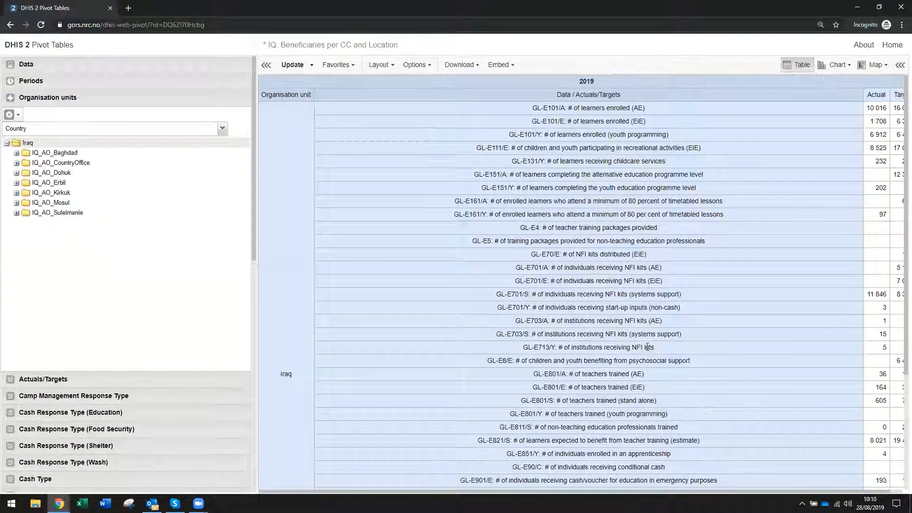
scroll(646, 346, "down", 3)
scroll(646, 346, "up", 3)
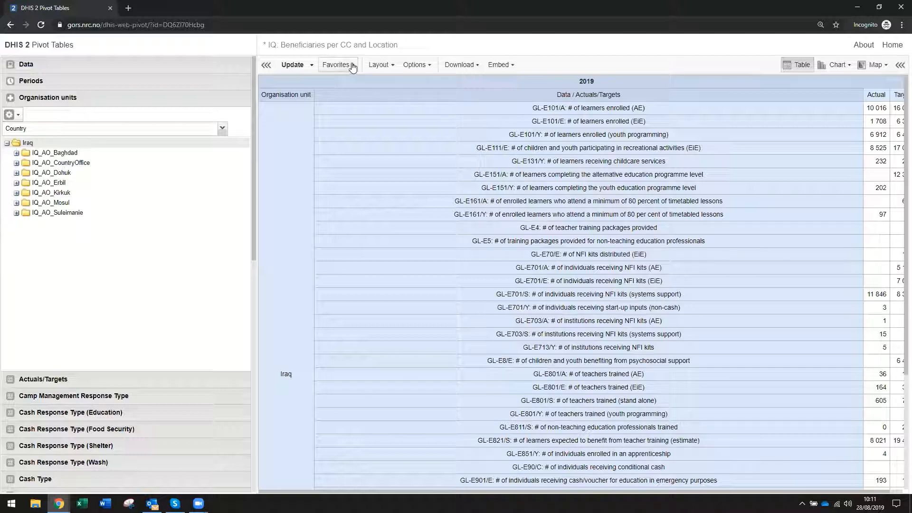
Save the country-level education pivot table as a new favorite named "IQ: Education all".
left_click(337, 65)
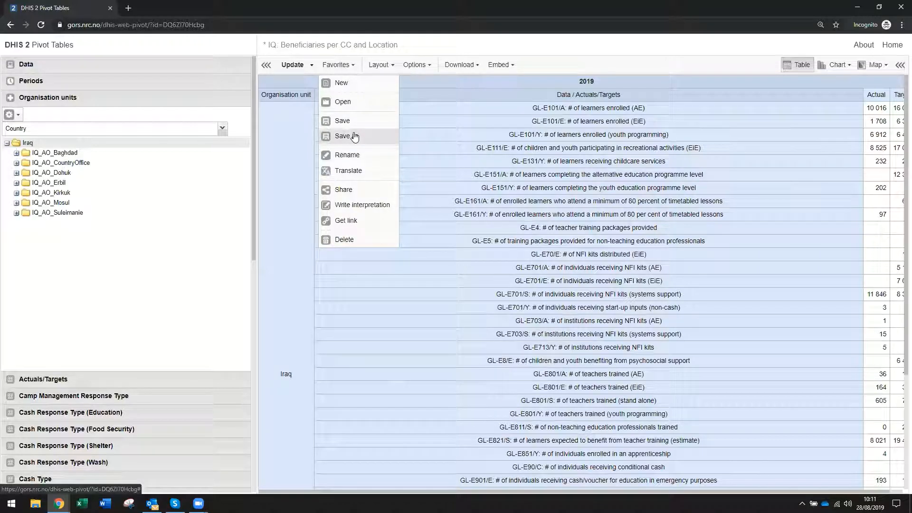
left_click(354, 137)
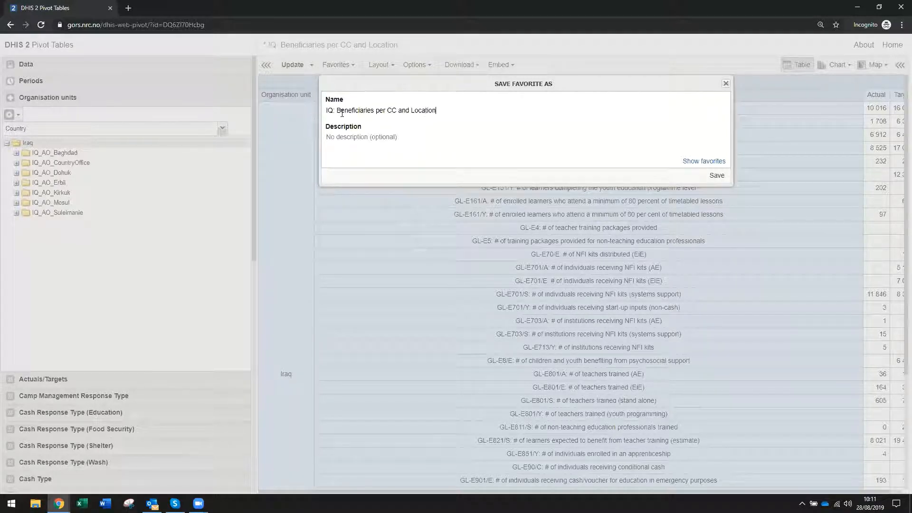
left_click_drag(347, 110, 444, 106)
key("BackSpace")
key("BackSpace")
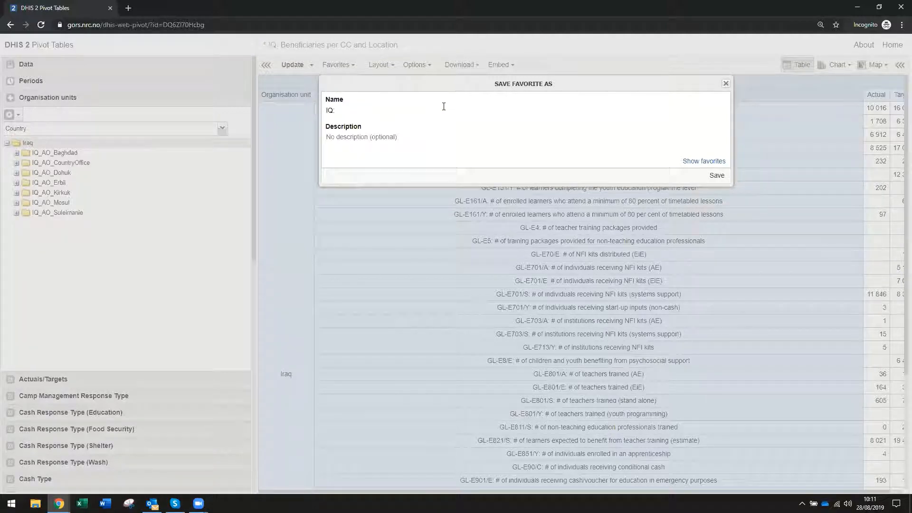
type("Education all")
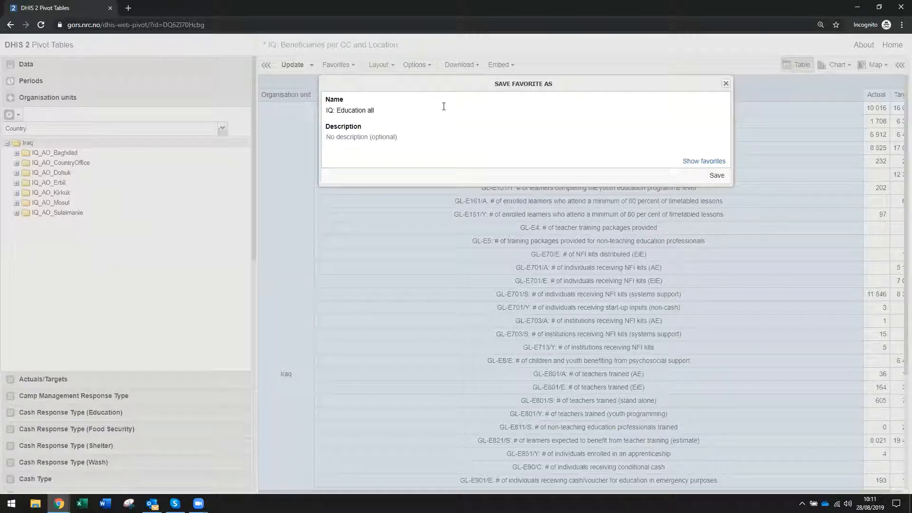
left_click(716, 174)
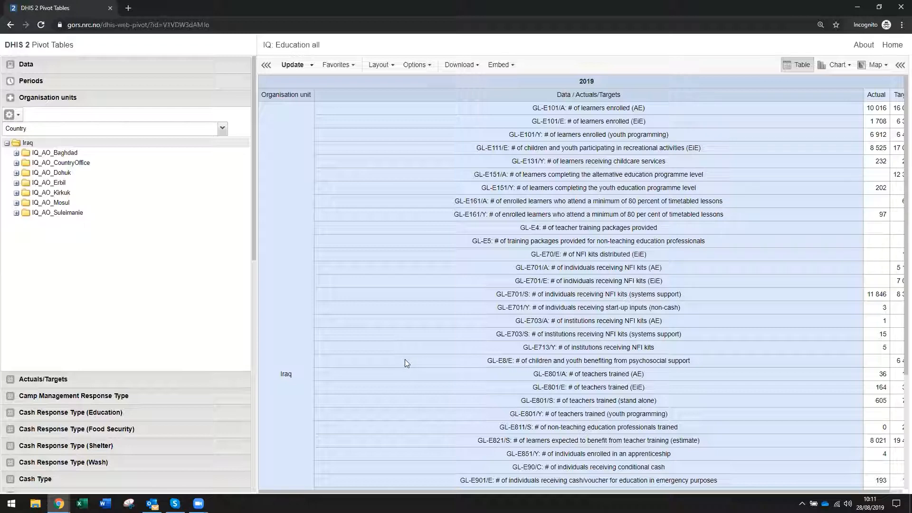
Search the saved favorites for "iq", sort them by last update and open "IQ: Beneficiaries per CC and Location".
left_click(352, 65)
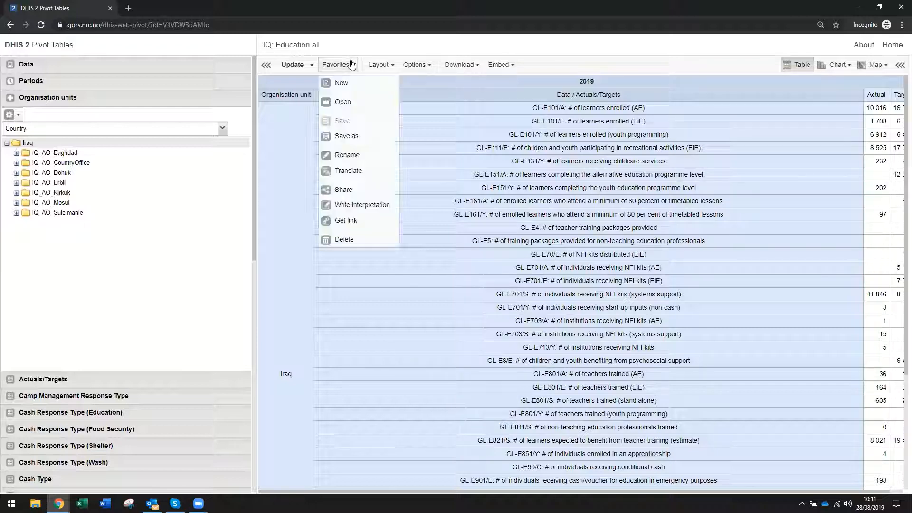
left_click(343, 102)
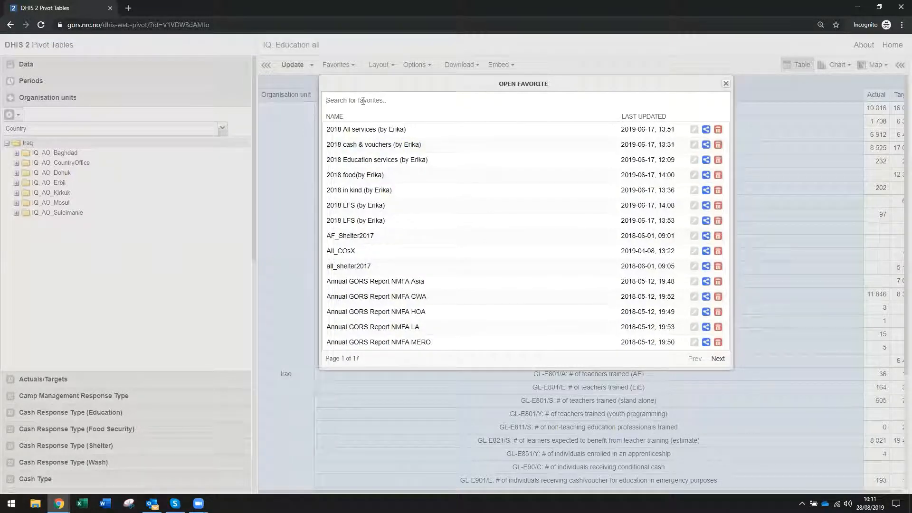
type("iq")
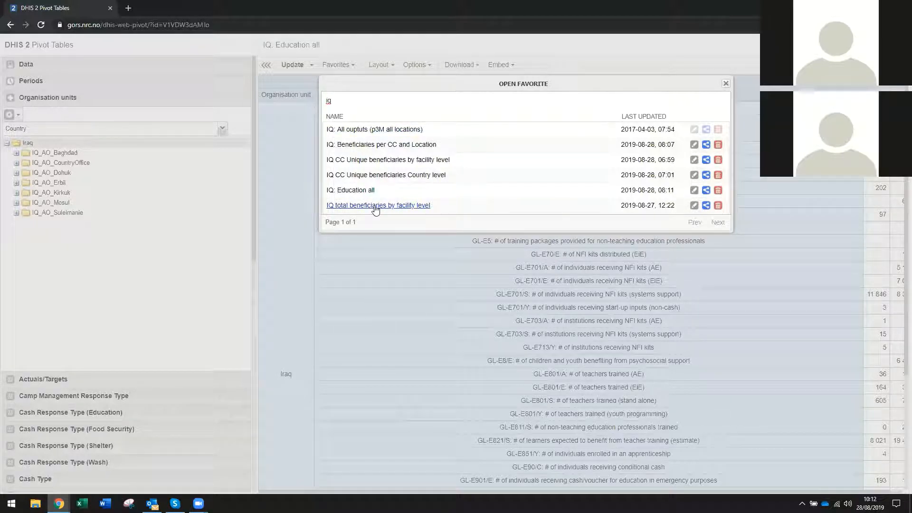
left_click(641, 118)
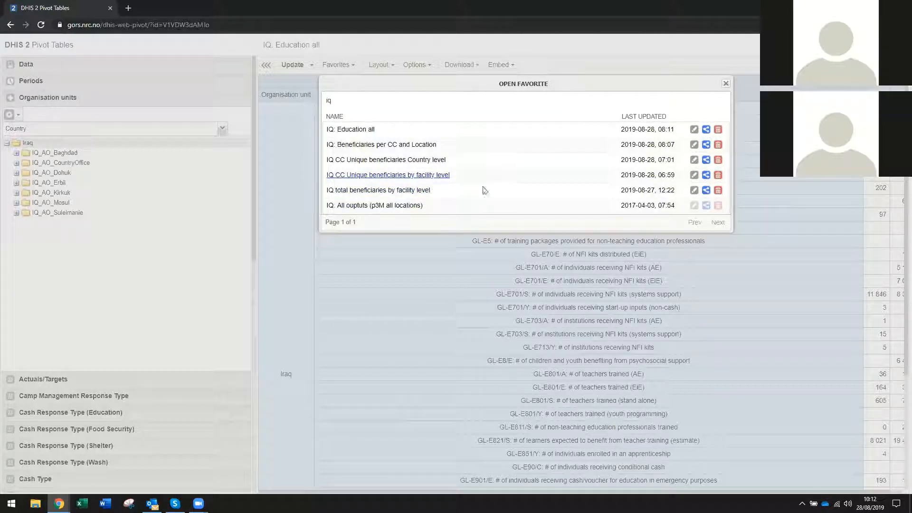
left_click(387, 145)
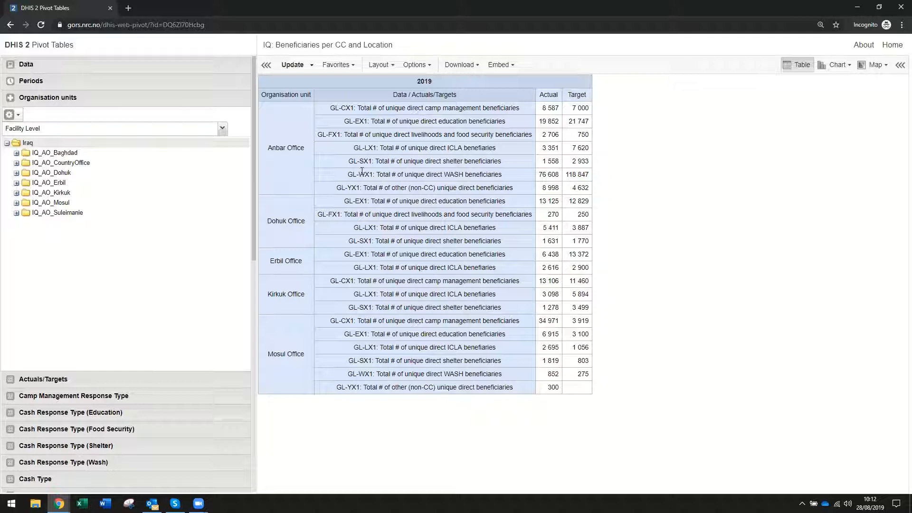
Open the beneficiaries table as a chart and examine the Anbar Office actual and target bars.
left_click(834, 65)
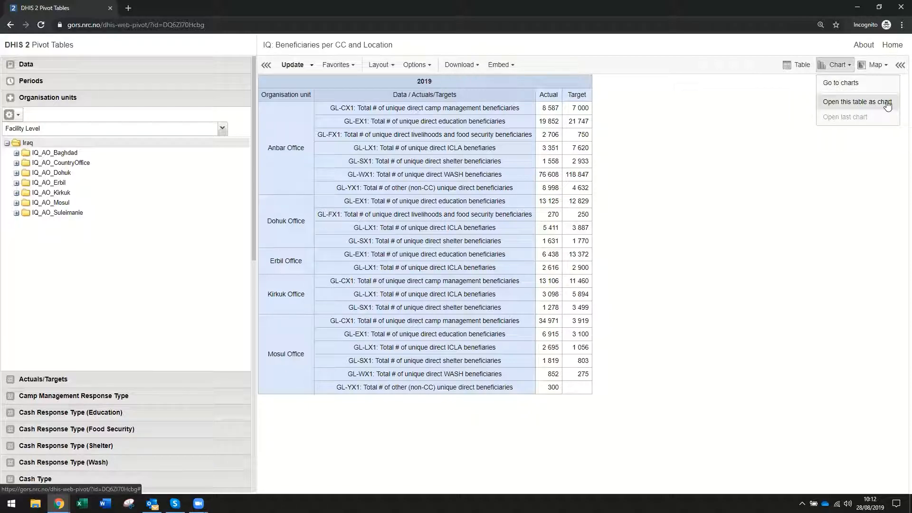
left_click(857, 104)
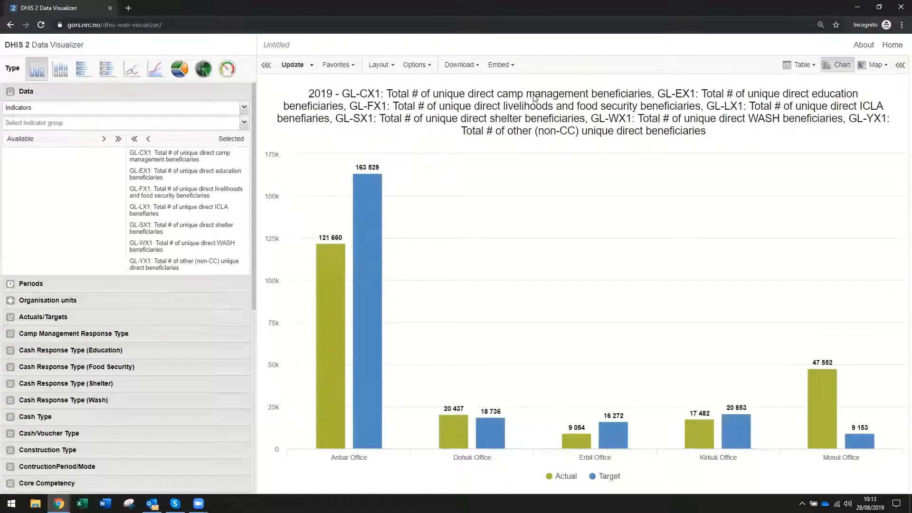
mouse_move(367, 181)
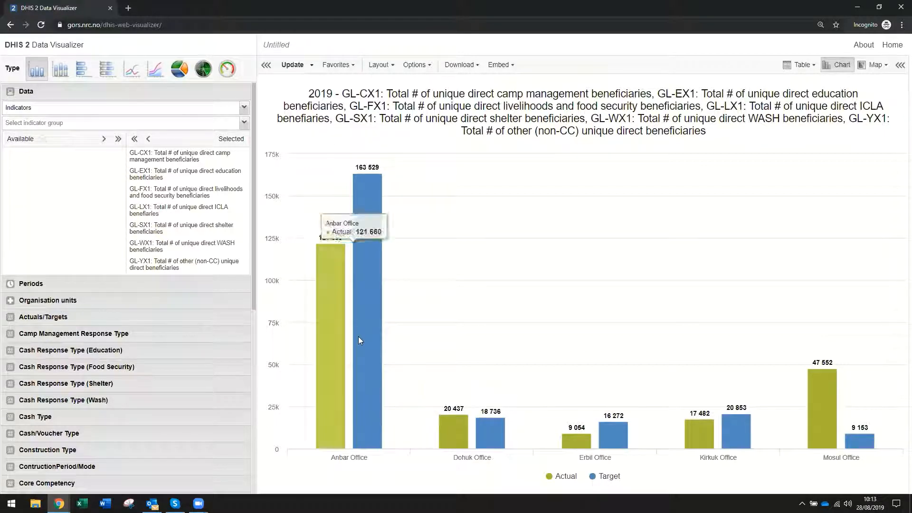
Convert the chart back to a pivot table with Data as row dimension and Organisation units as report filter, and update it.
left_click(807, 66)
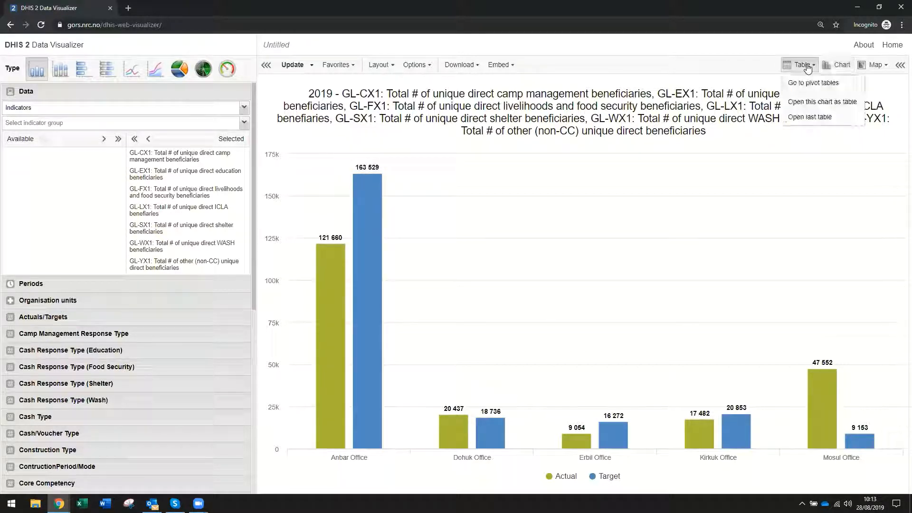
left_click(806, 104)
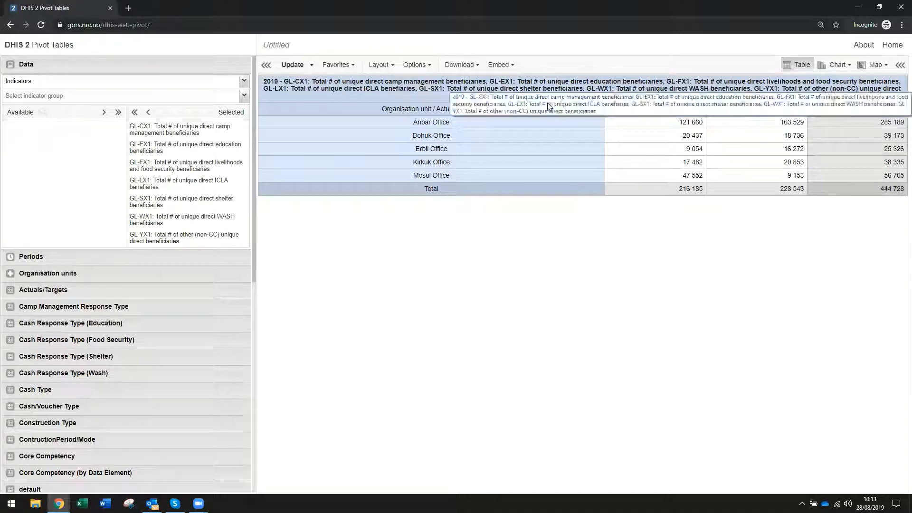
left_click(390, 65)
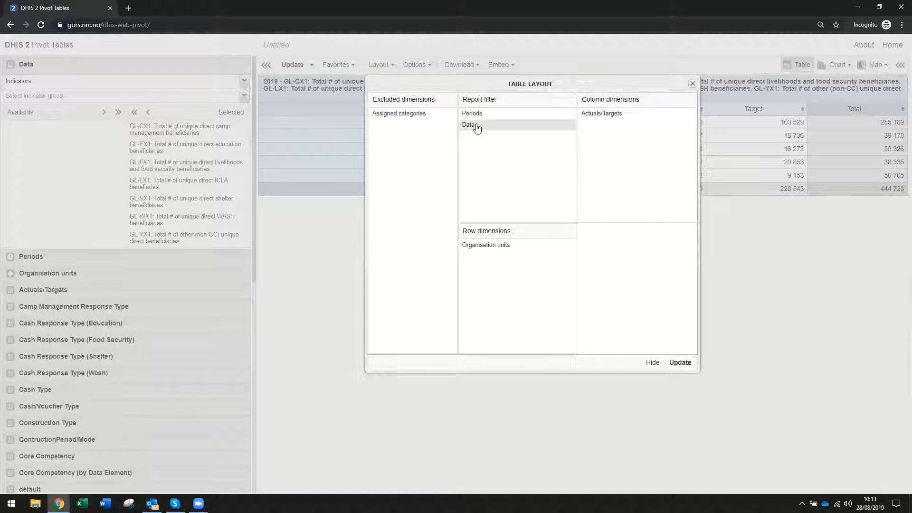
left_click_drag(477, 128, 502, 273)
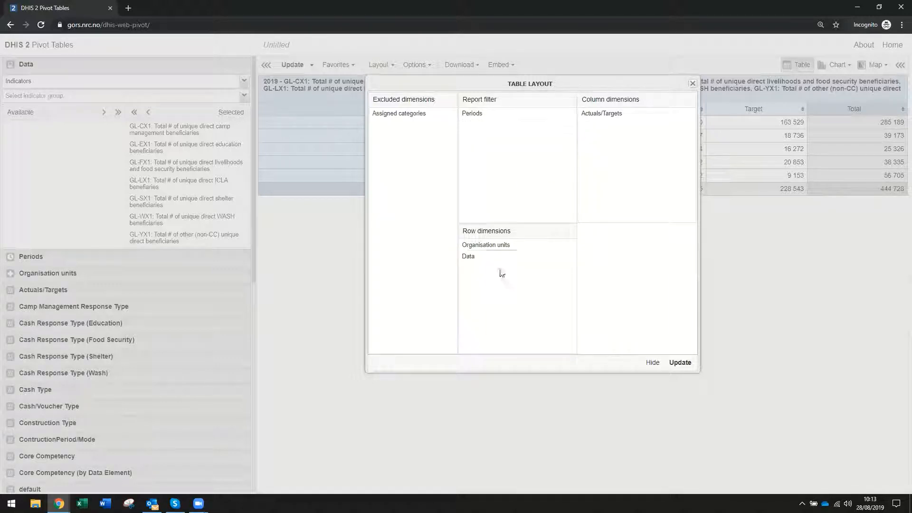
left_click_drag(472, 244, 521, 178)
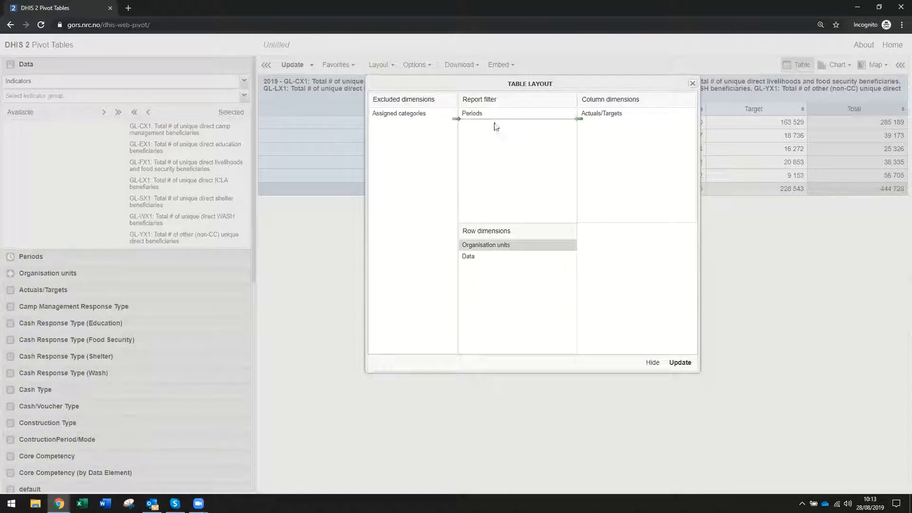
left_click_drag(496, 126, 483, 121)
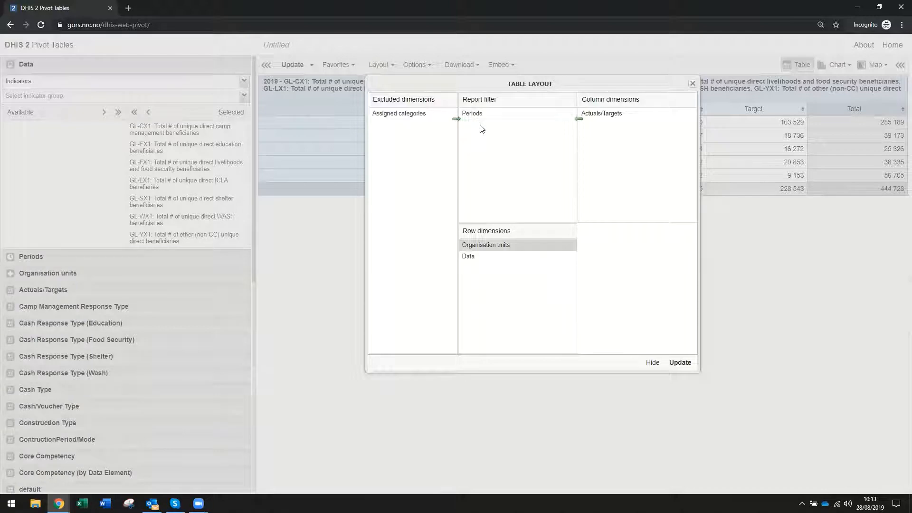
left_click(680, 363)
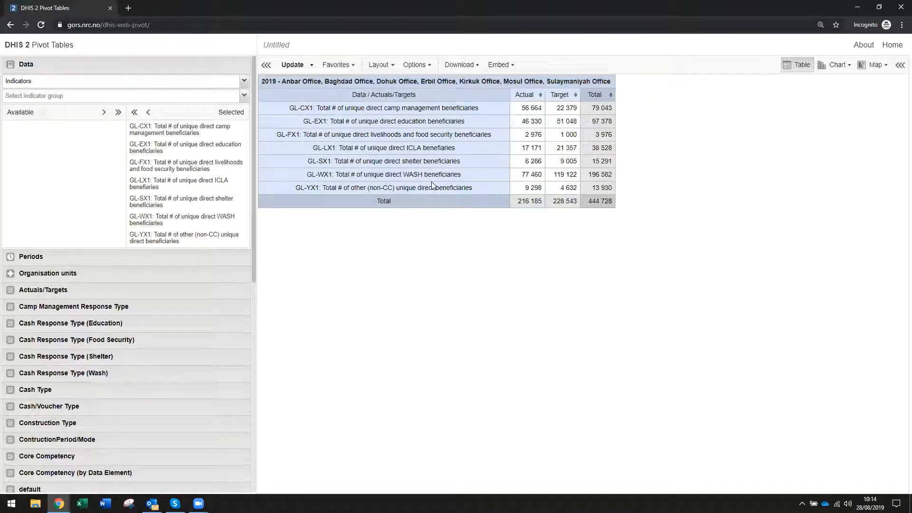
Open the rearranged table as a chart and save it as a favorite named "IQ: chart benef per CC".
left_click(826, 68)
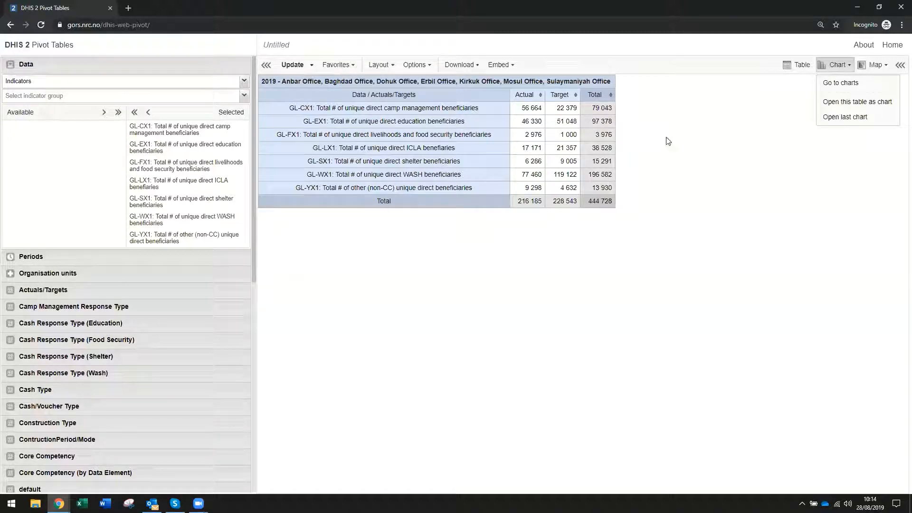
left_click(842, 104)
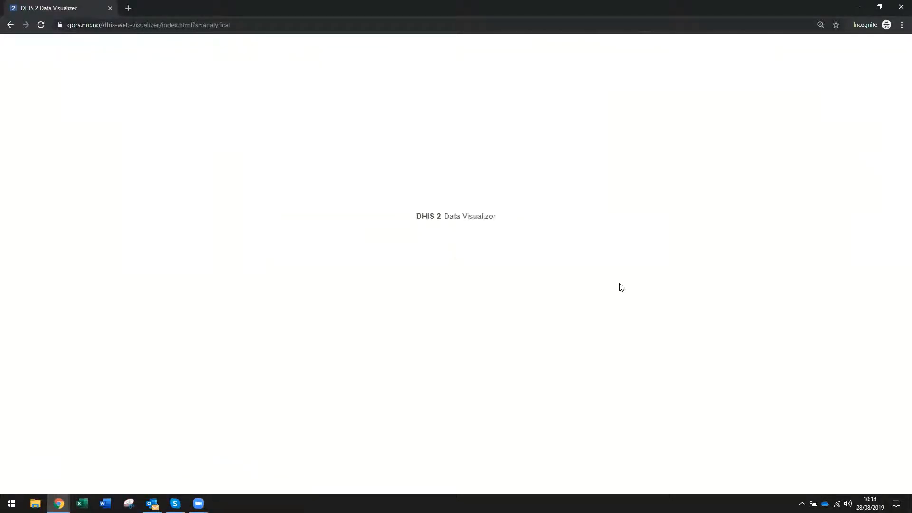
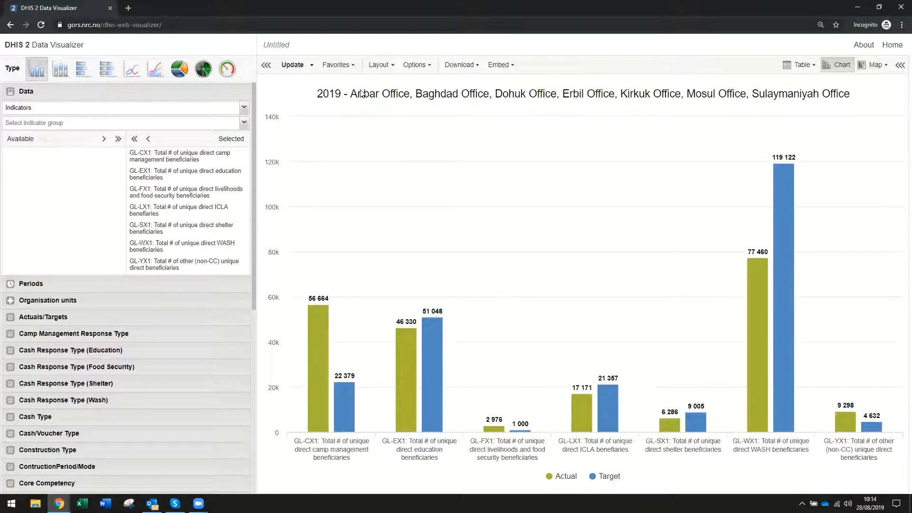
left_click(354, 66)
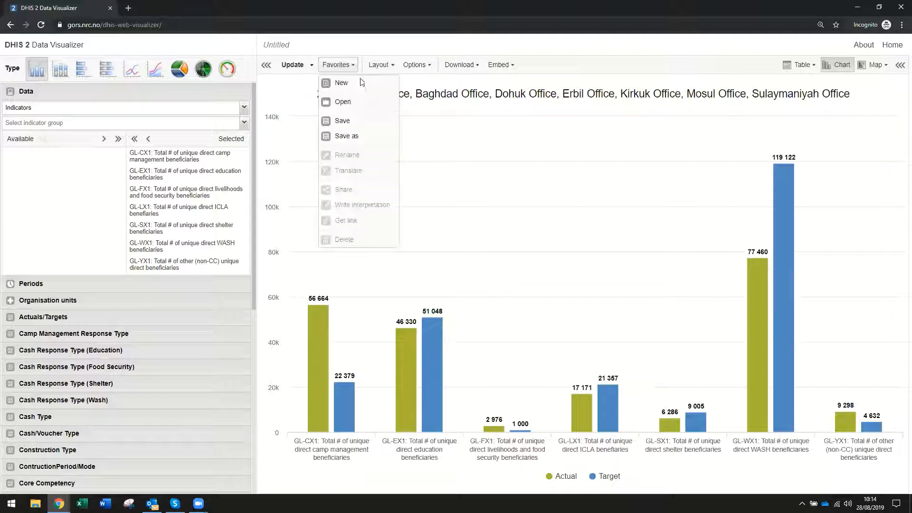
left_click(350, 121)
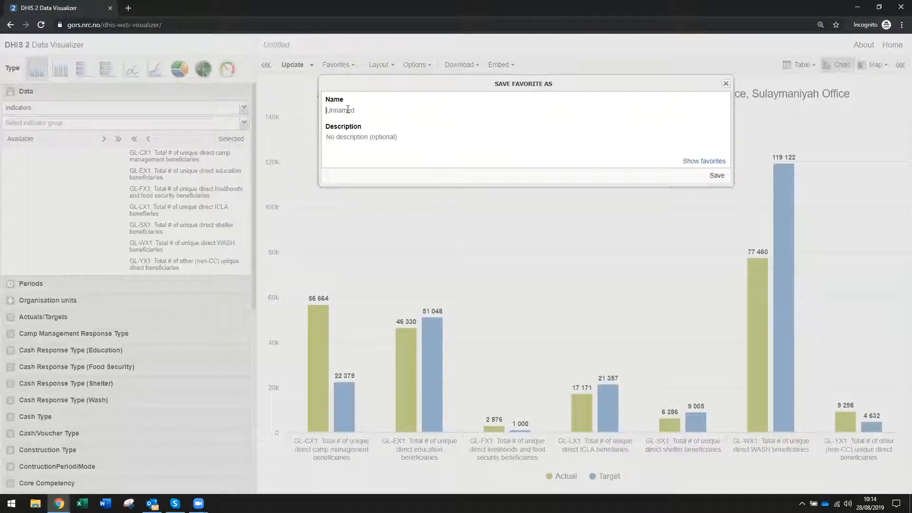
type("Chart")
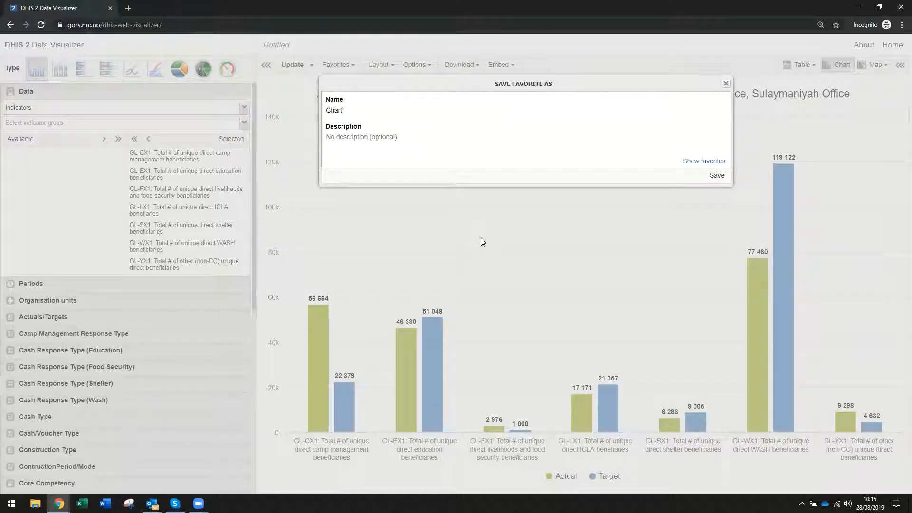
key("BackSpace")
type("IQ: chart ")
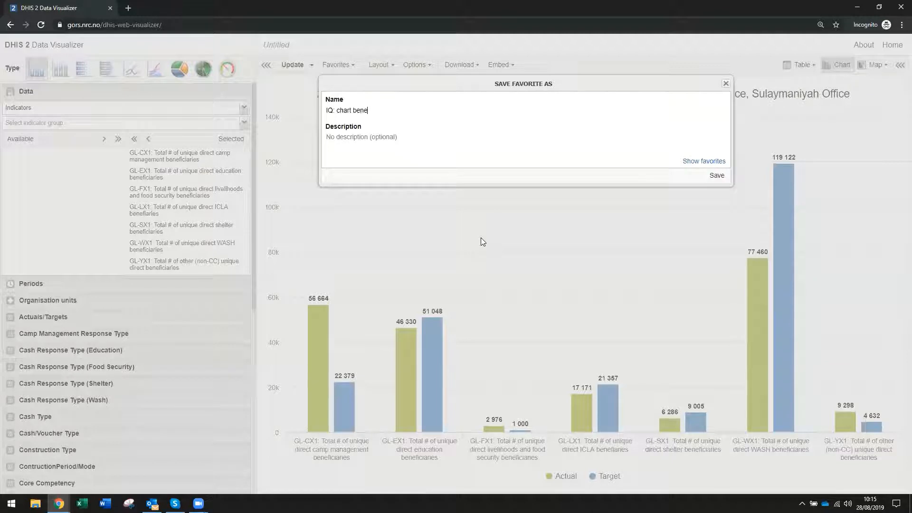
type("benef per cc")
left_click(717, 175)
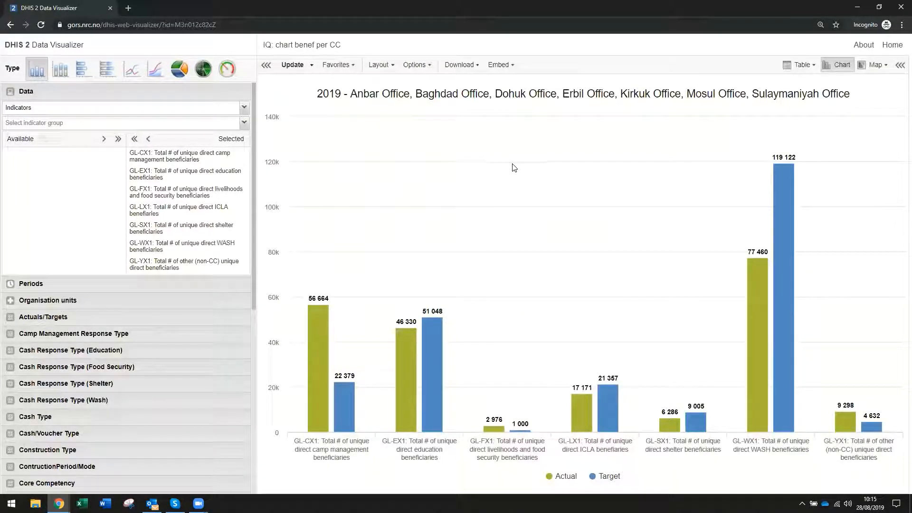
Start a blank pivot table and list the available data elements of the Output group.
left_click(798, 65)
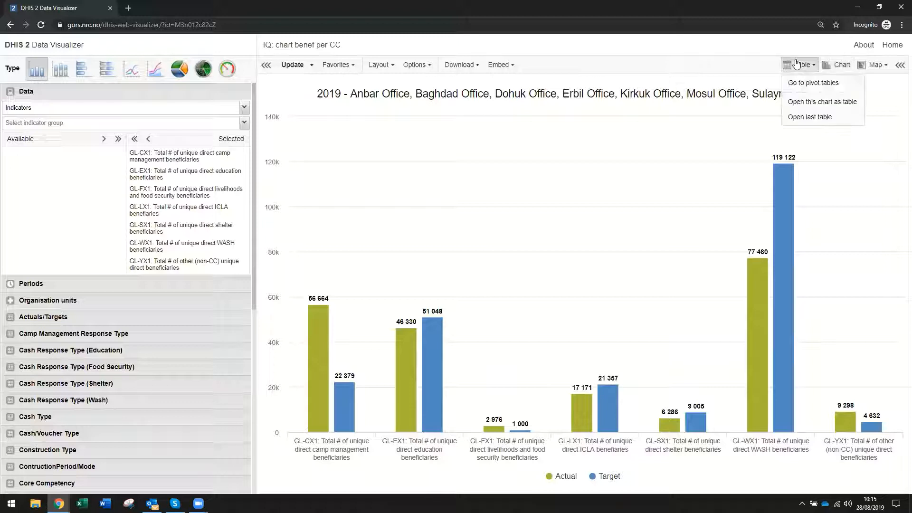
left_click(798, 83)
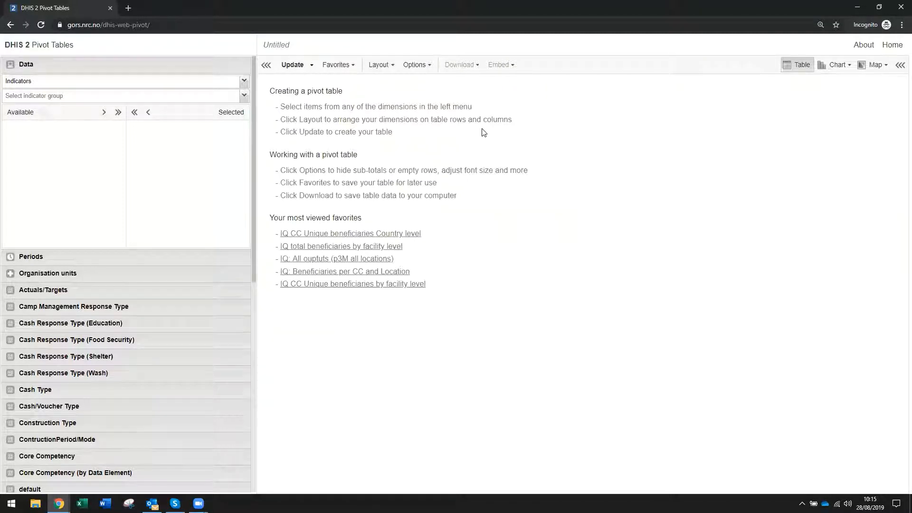
left_click(30, 81)
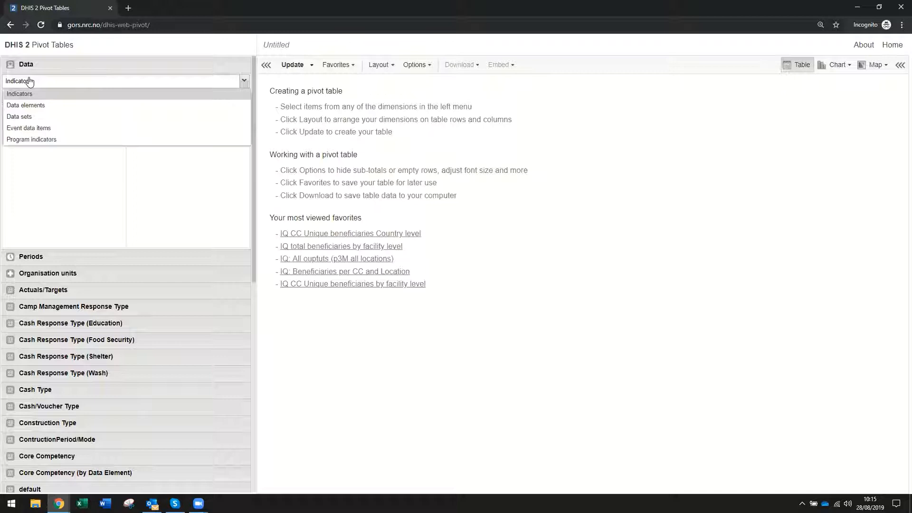
left_click(33, 104)
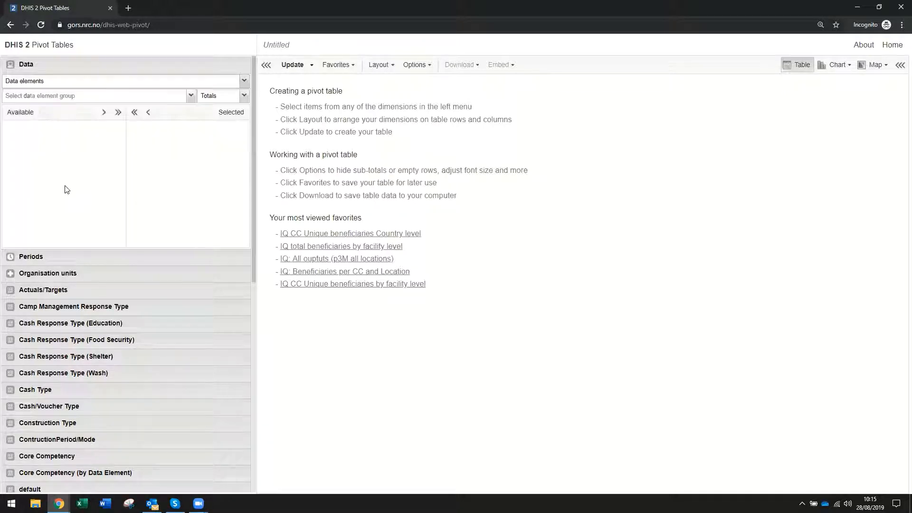
left_click(45, 97)
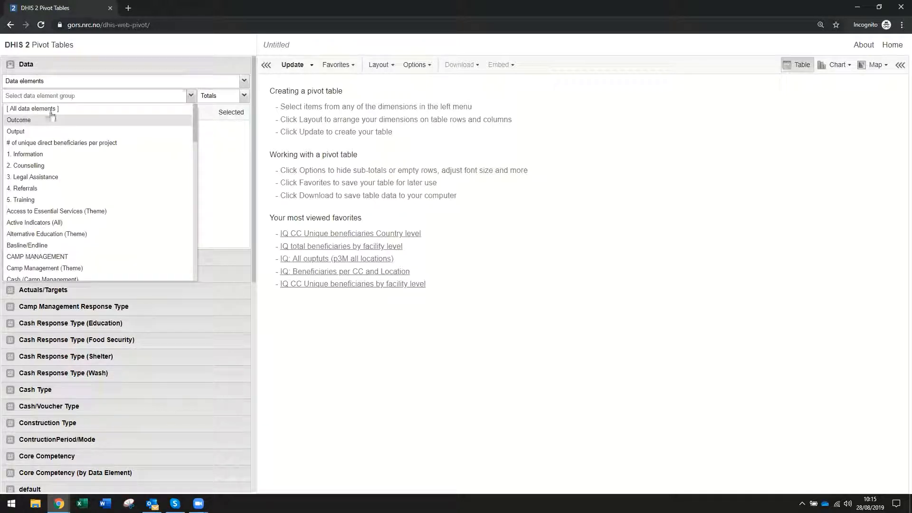
left_click(32, 132)
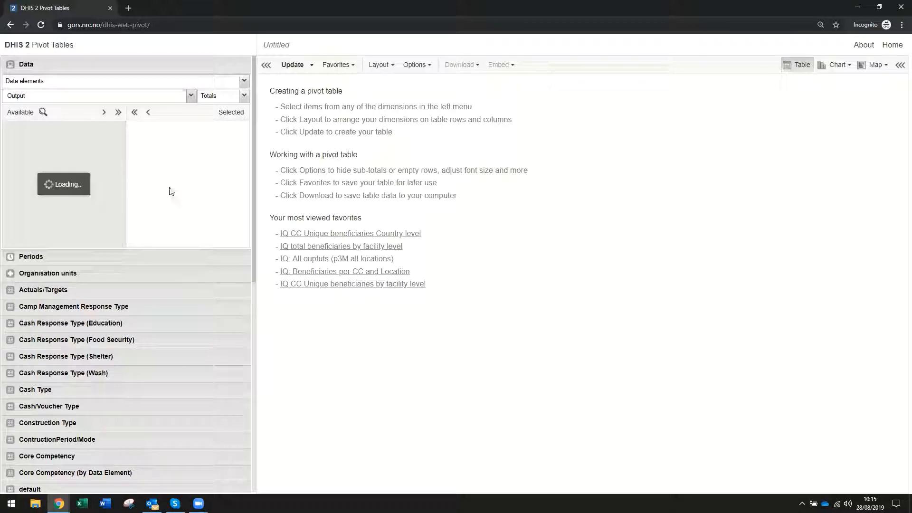
Search the favorites for "iq" and open "IQ: All ouptuts (p3M all locations)".
left_click(350, 65)
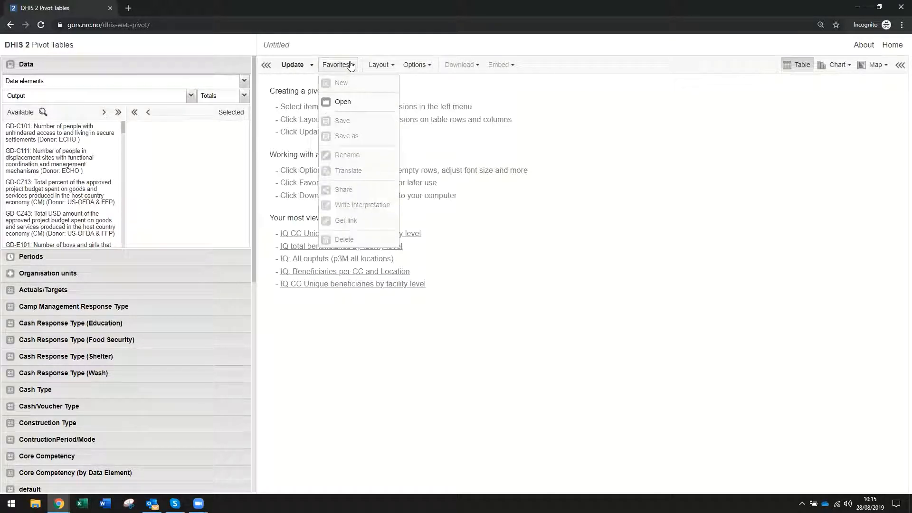
left_click(350, 102)
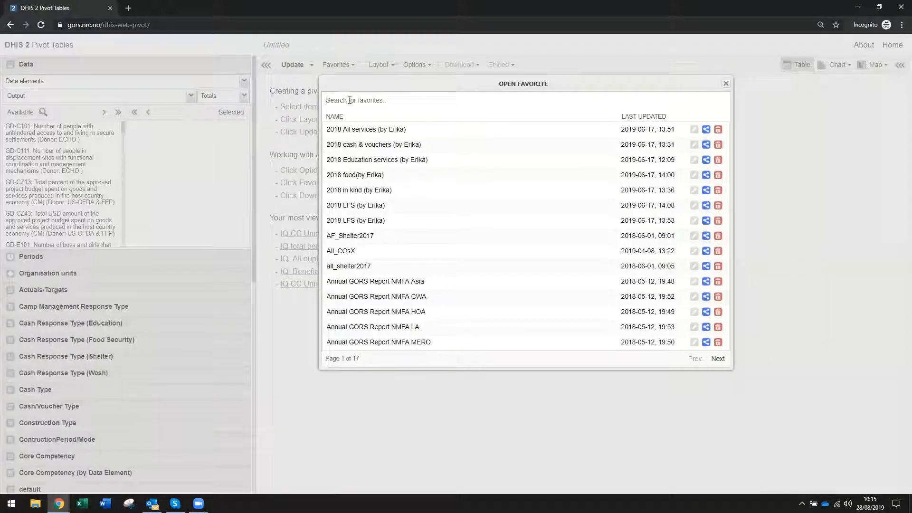
type("iq")
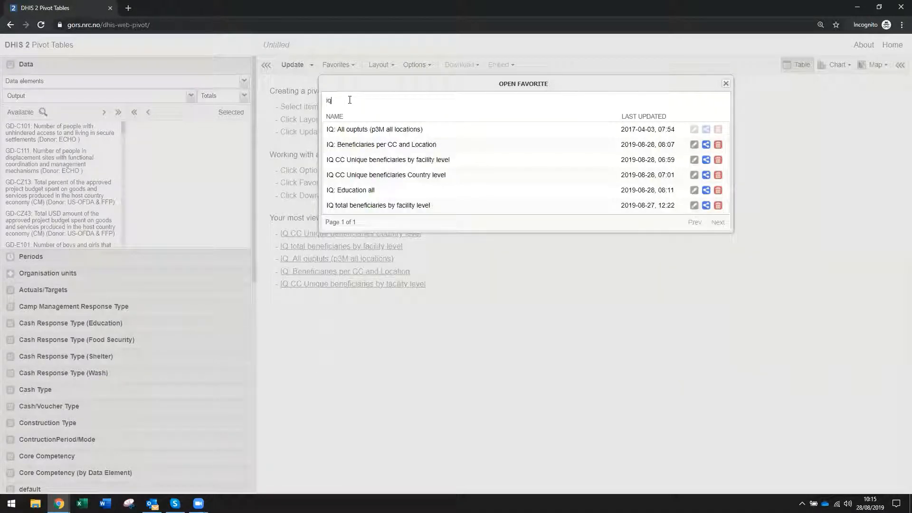
key("Return")
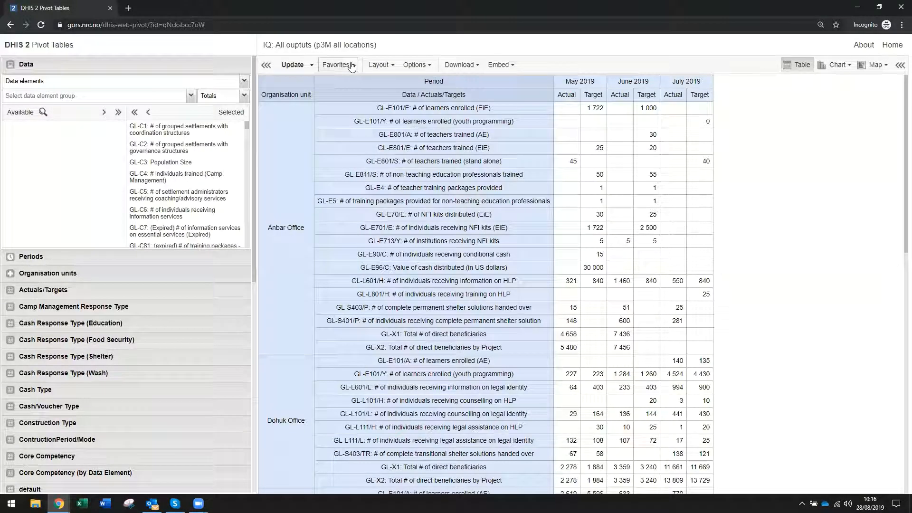
Search the favorites for "iq", sort them by last update and open "IQ: Beneficiaries per CC and Location".
left_click(351, 67)
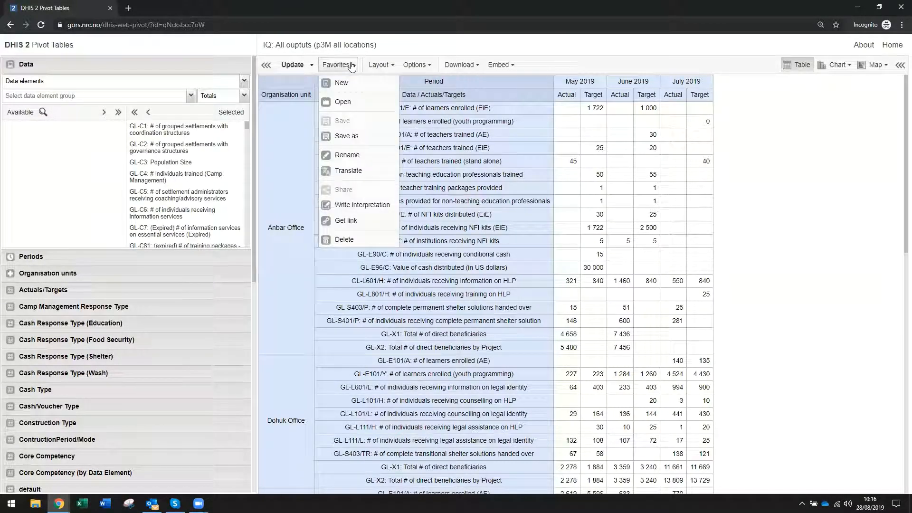
left_click(343, 101)
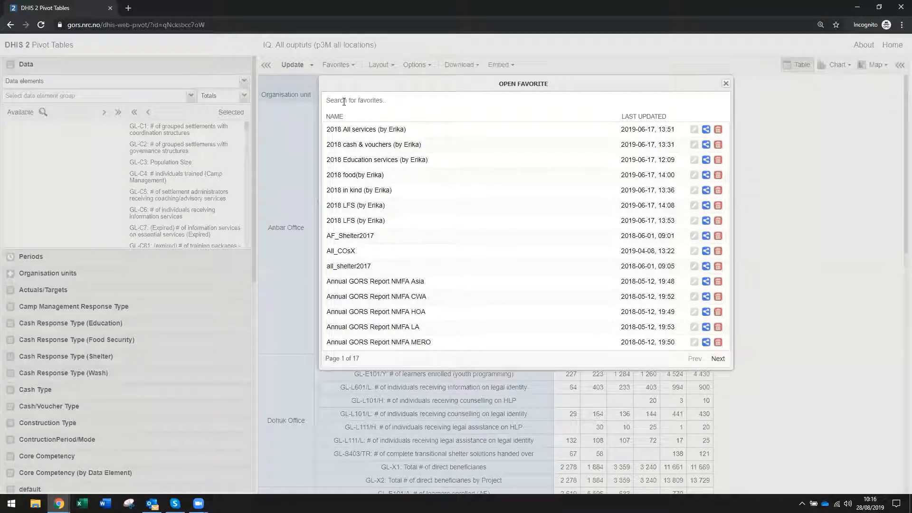
type("iq")
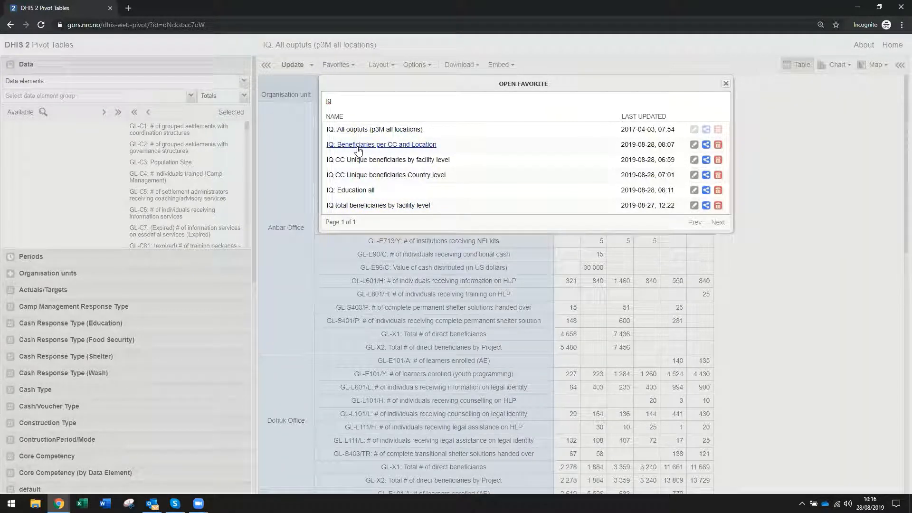
left_click(643, 117)
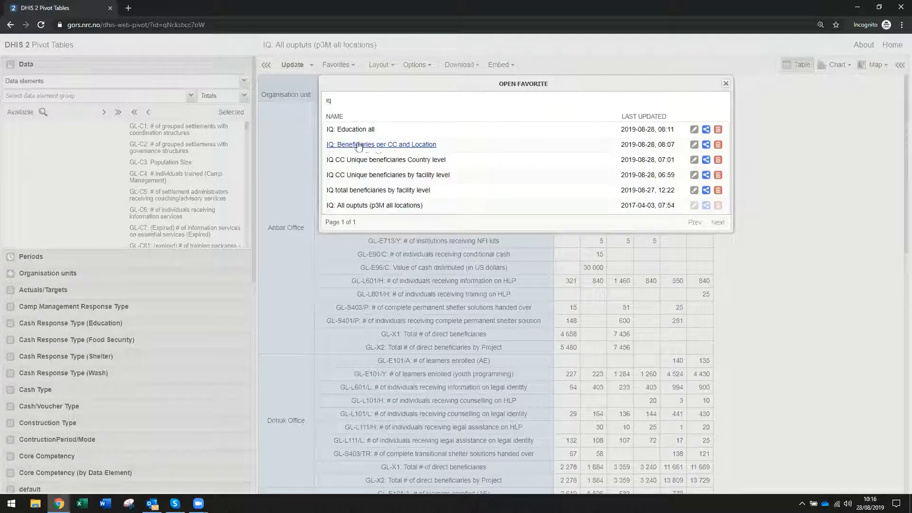
left_click(378, 145)
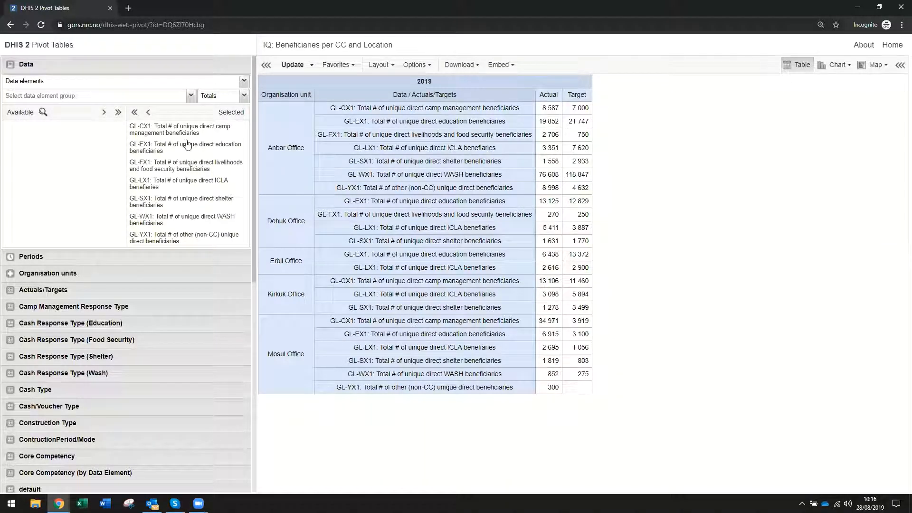
Set the organisation unit level of the beneficiaries table to Country only, deselecting Facility Level.
left_click(48, 273)
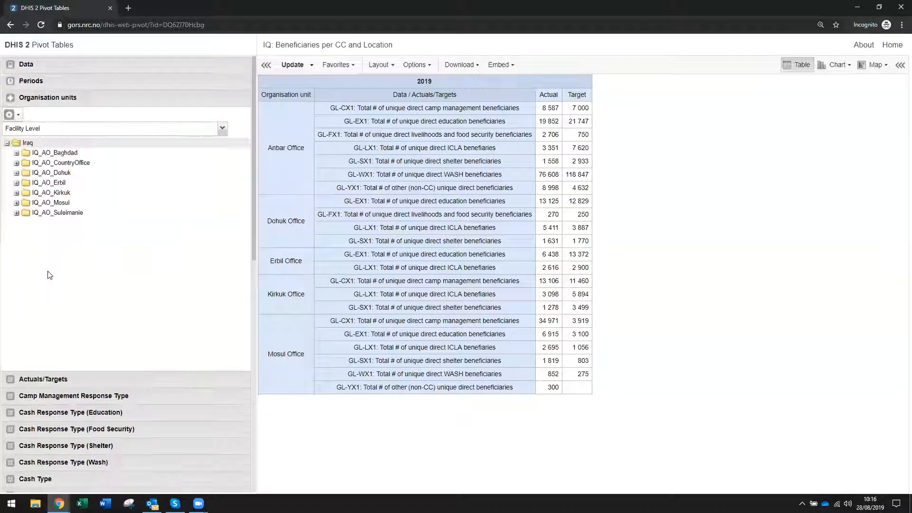
left_click(41, 130)
left_click(19, 164)
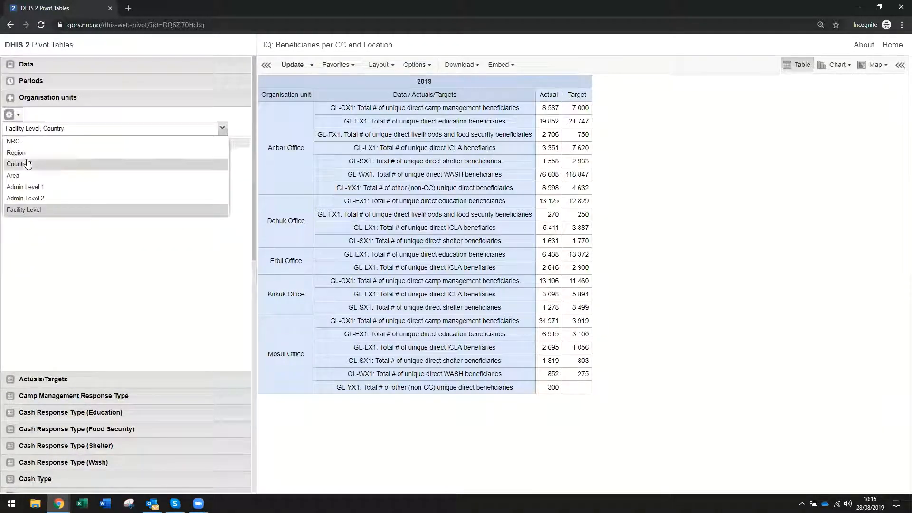
left_click(42, 212)
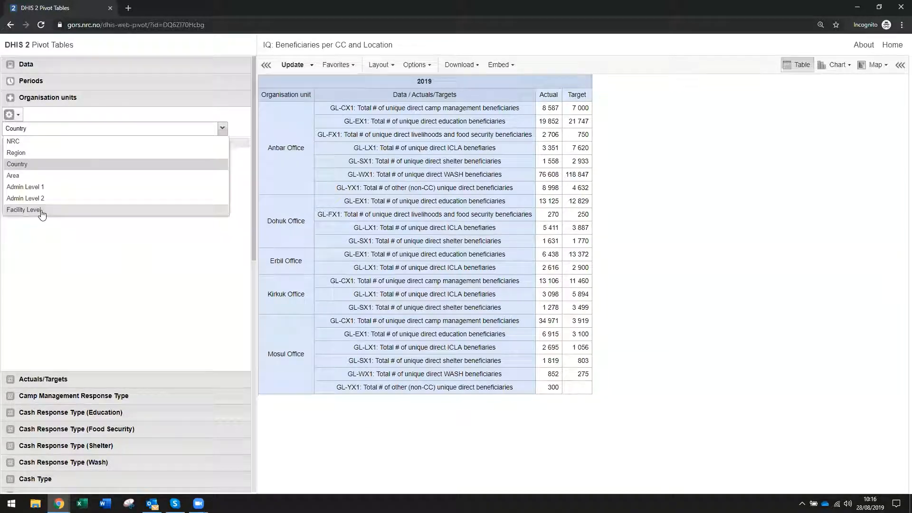
left_click(176, 324)
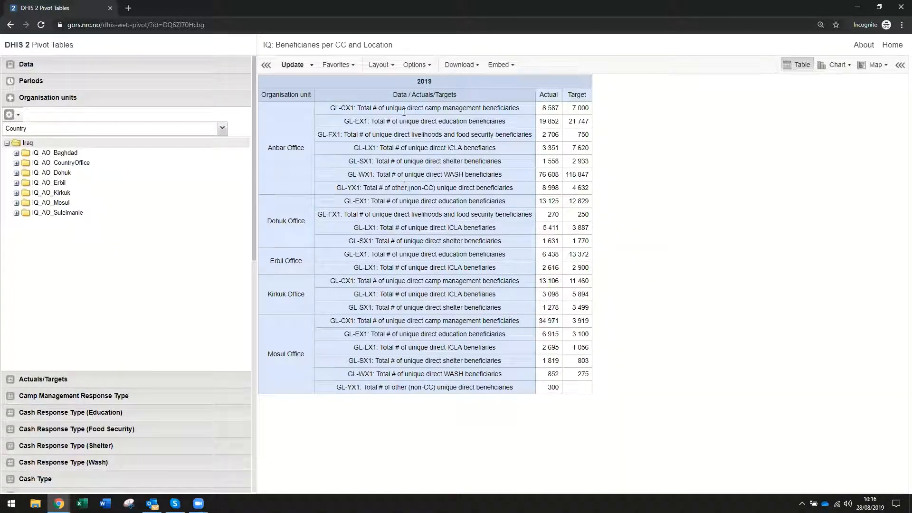
Remove Target from the selected Actuals/Targets items, keeping only Actual, and update the table.
left_click(54, 380)
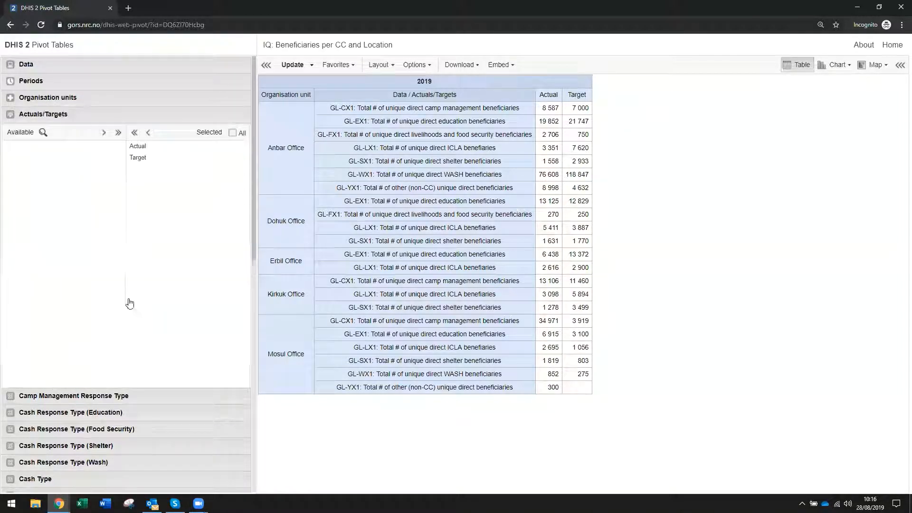
double_click(141, 158)
left_click(291, 65)
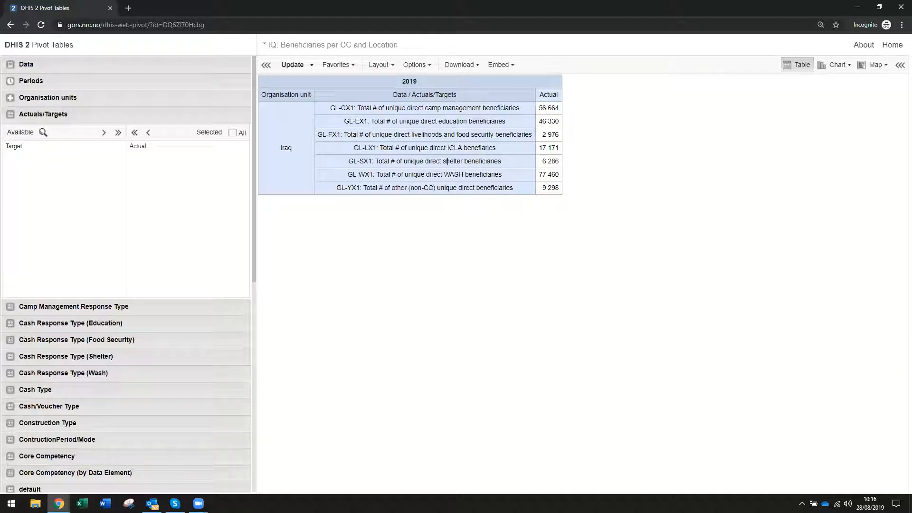
Save the country-level table as a new favorite named "IQ: Beneficiaries per CC (pie)".
left_click(354, 66)
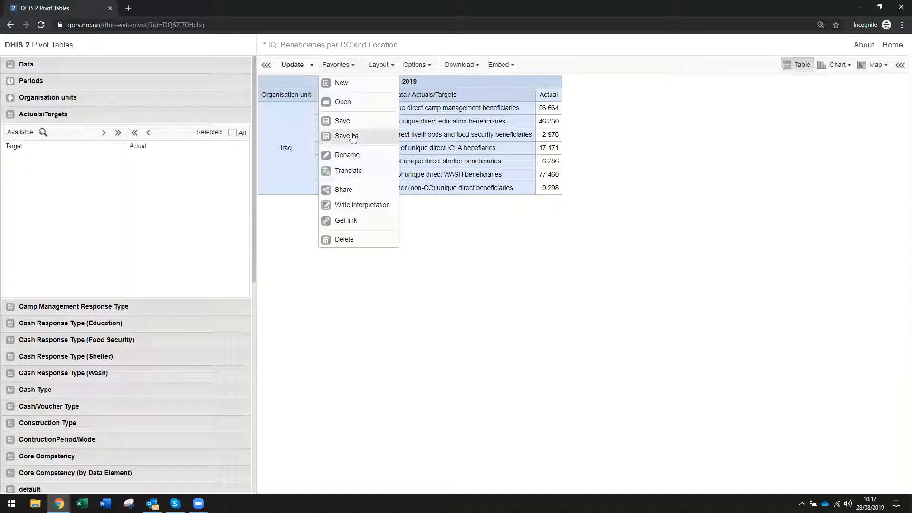
left_click(352, 137)
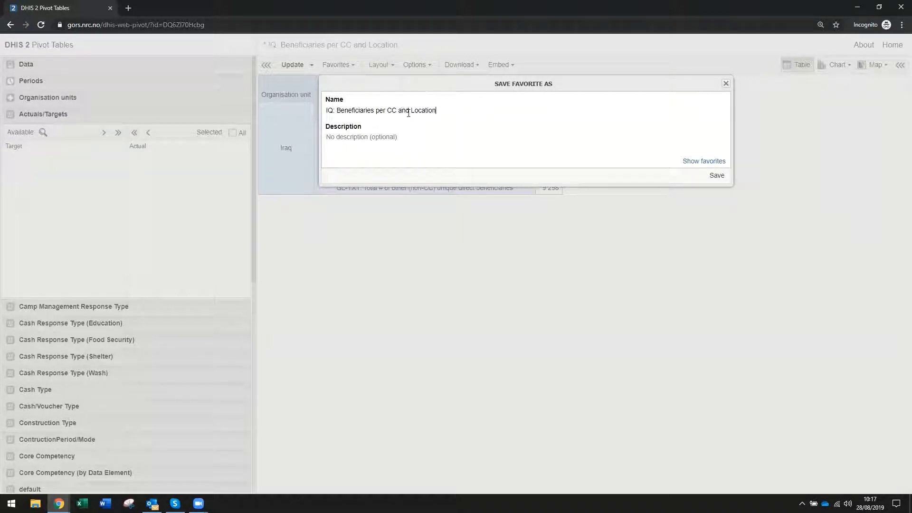
left_click_drag(415, 111, 438, 113)
type("(pie)")
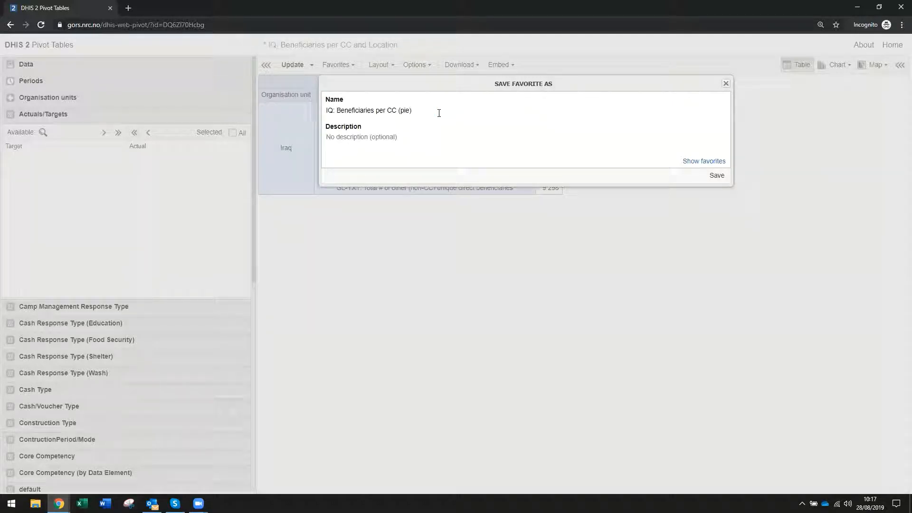
left_click(715, 177)
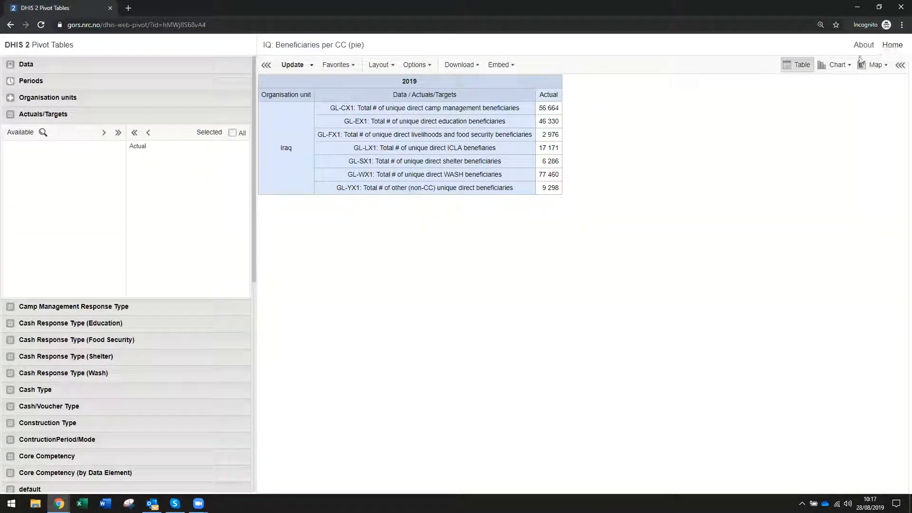
Open the country-level table as a chart and set the chart type to pie.
left_click(836, 64)
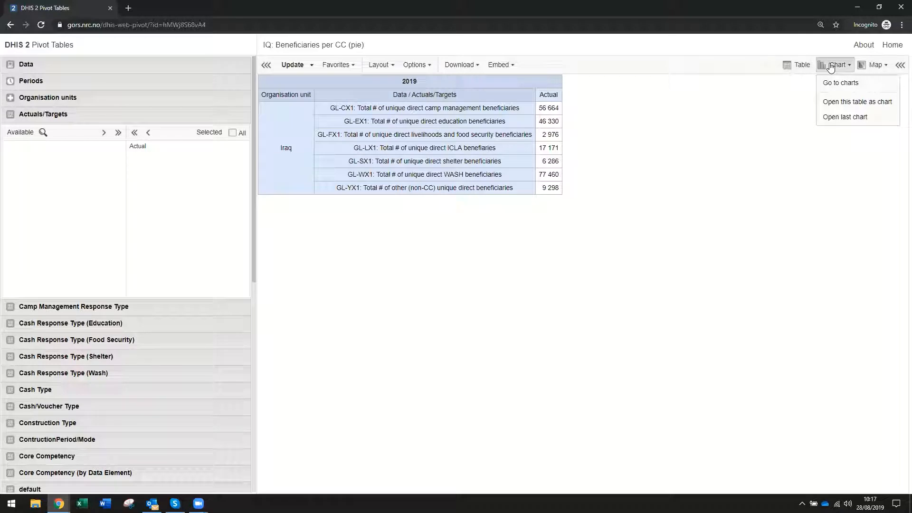
left_click(839, 102)
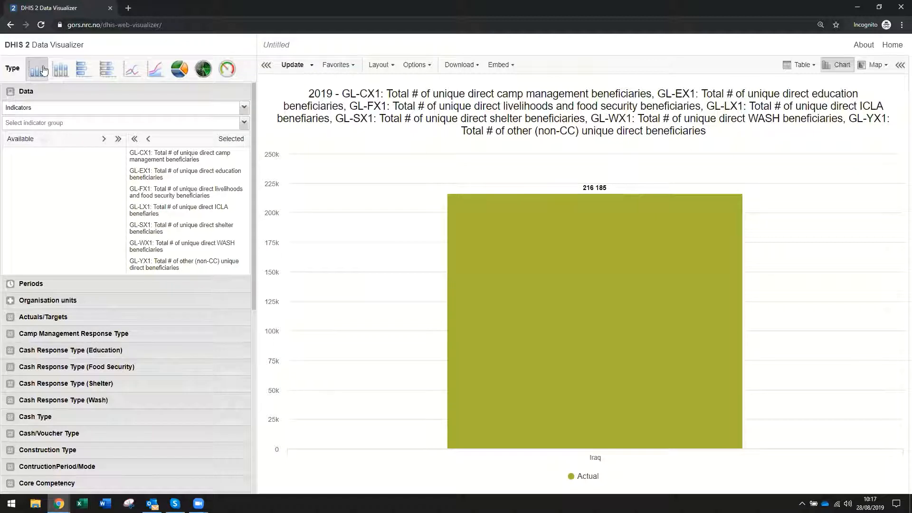
left_click(177, 70)
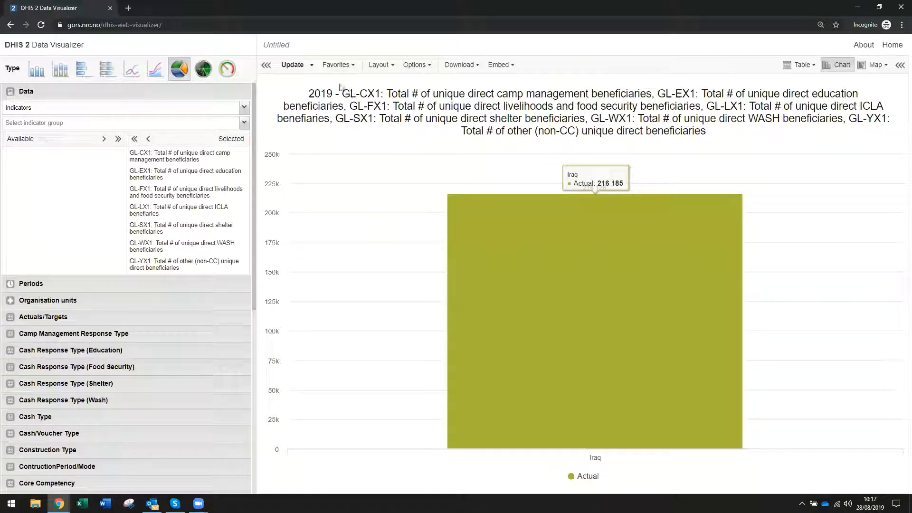
Arrange the chart layout with Data as category dimension and Organisation units as report filter, and update the pie chart.
left_click(396, 65)
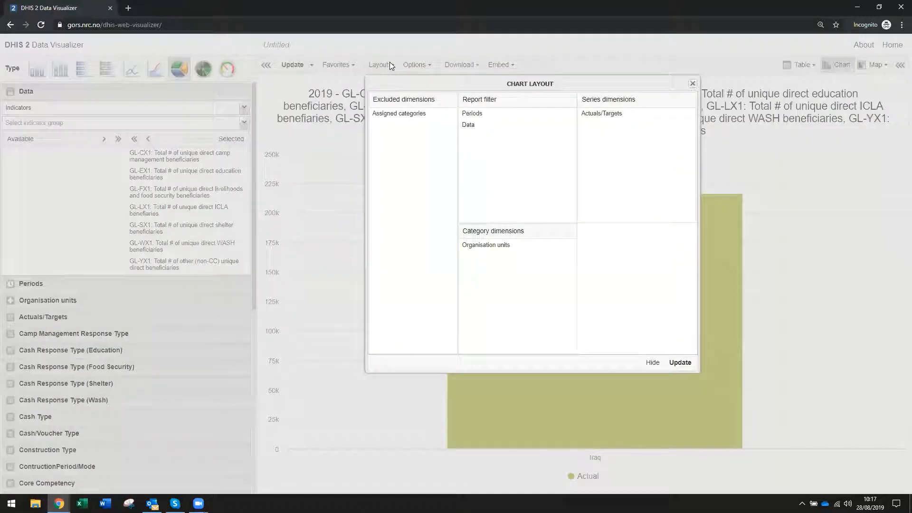
mouse_move(483, 124)
left_mouse_down()
mouse_move(493, 206)
mouse_move(485, 273)
left_mouse_up()
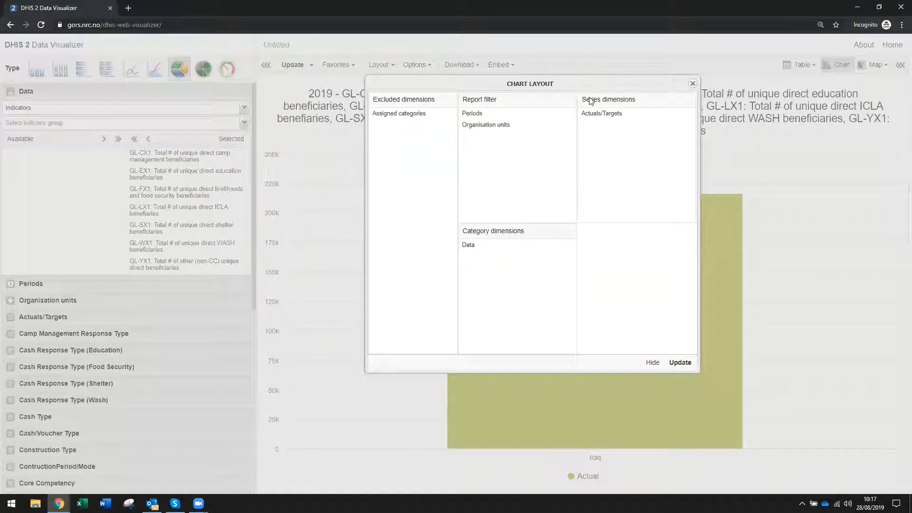
left_click(688, 367)
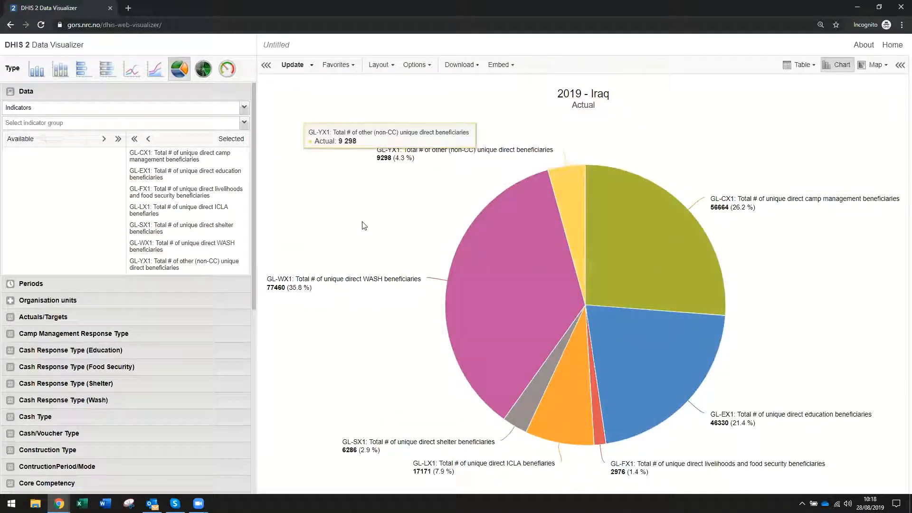
Save the pie chart as a favorite named "IQ: benef per CC pie".
left_click(351, 68)
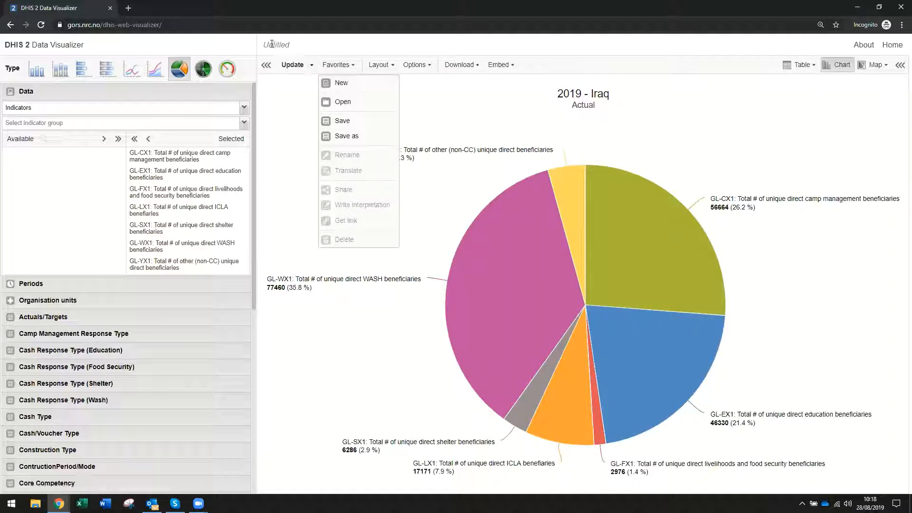
left_click(350, 120)
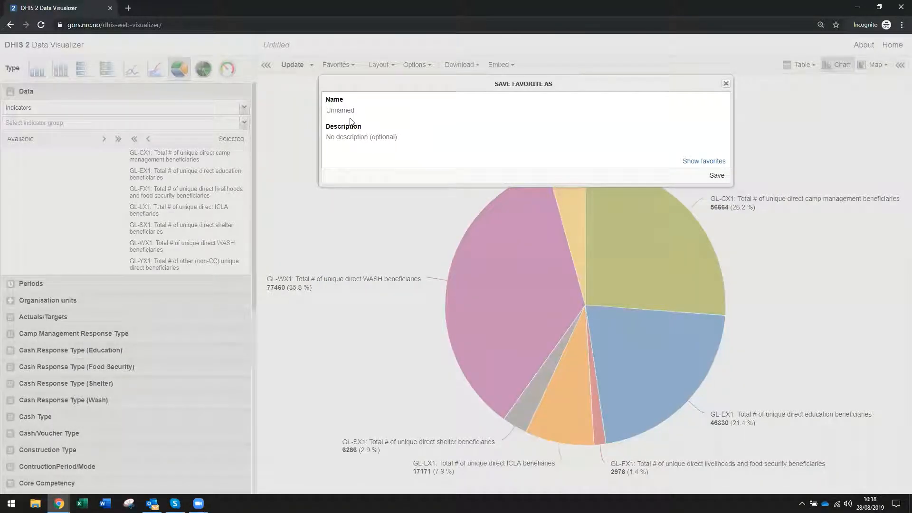
type("(")
type(": benef per CC pie")
left_click(716, 174)
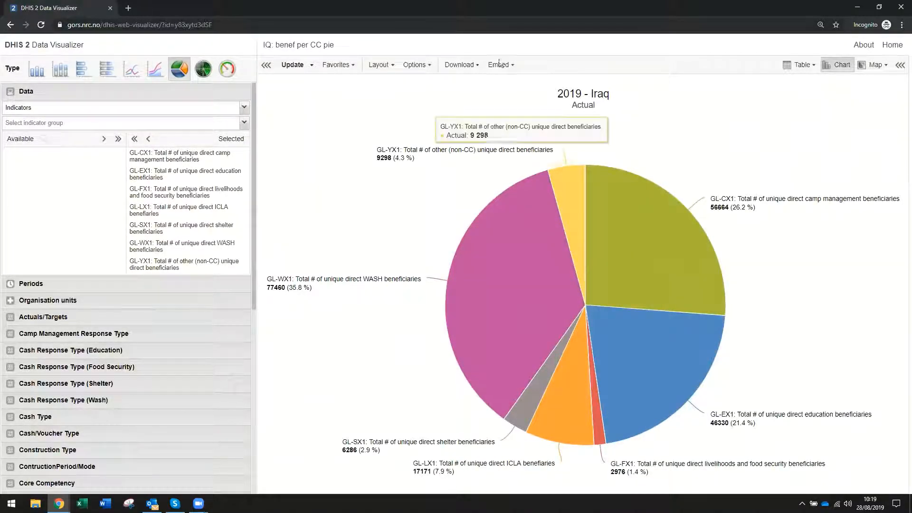
Leave the pie chart for a new pivot table and list the data elements of the Output group.
left_click(799, 67)
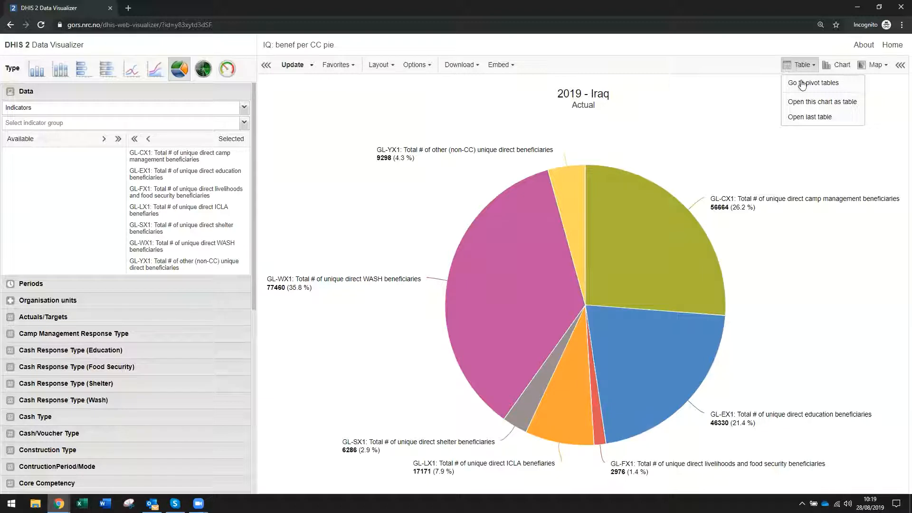
left_click(807, 85)
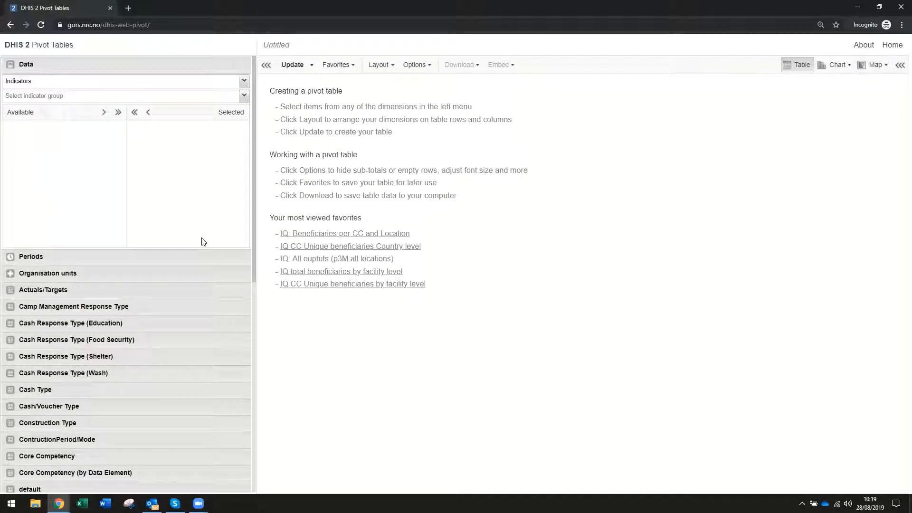
left_click(55, 84)
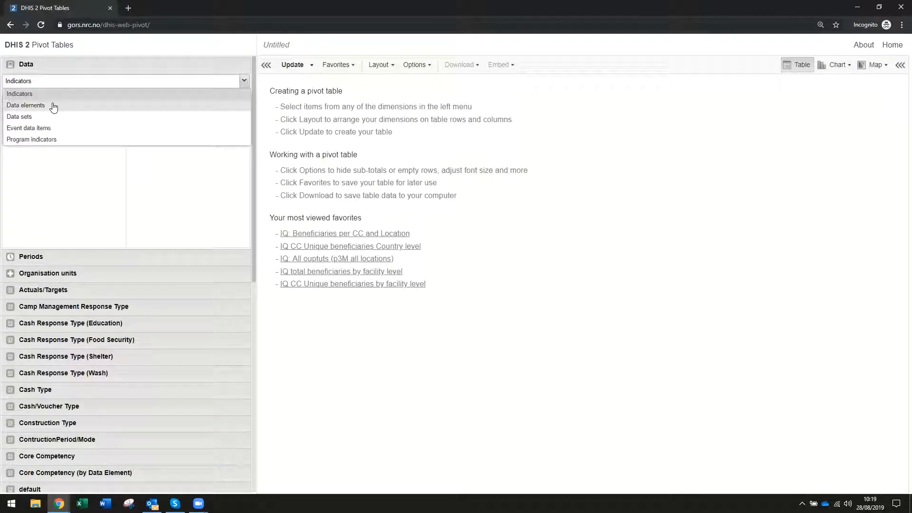
left_click(54, 105)
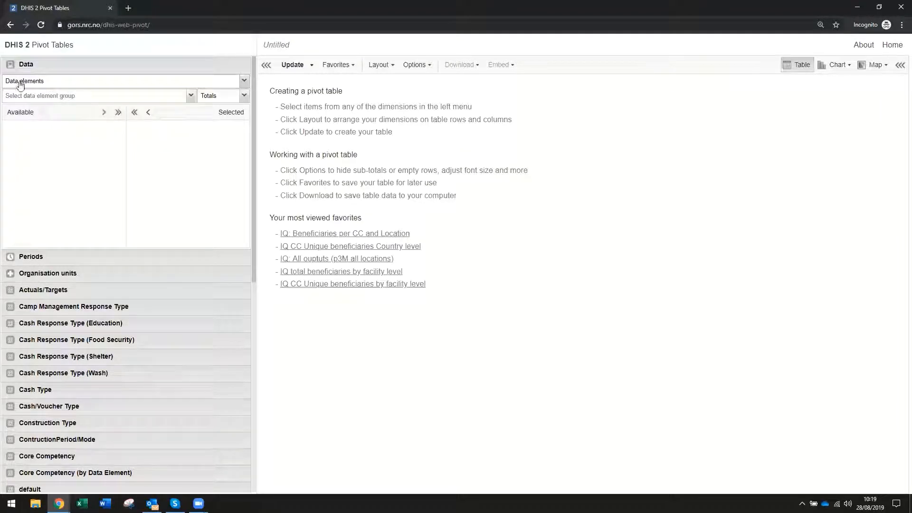
left_click(56, 99)
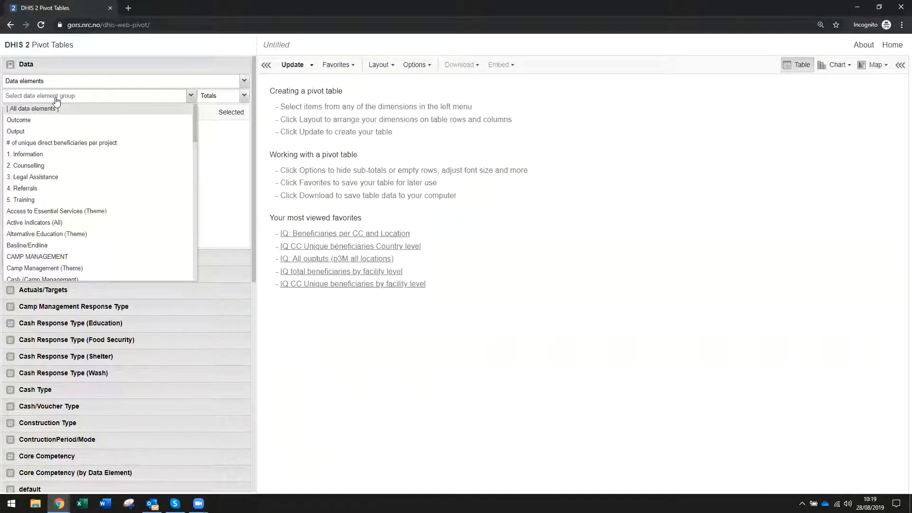
left_click(24, 132)
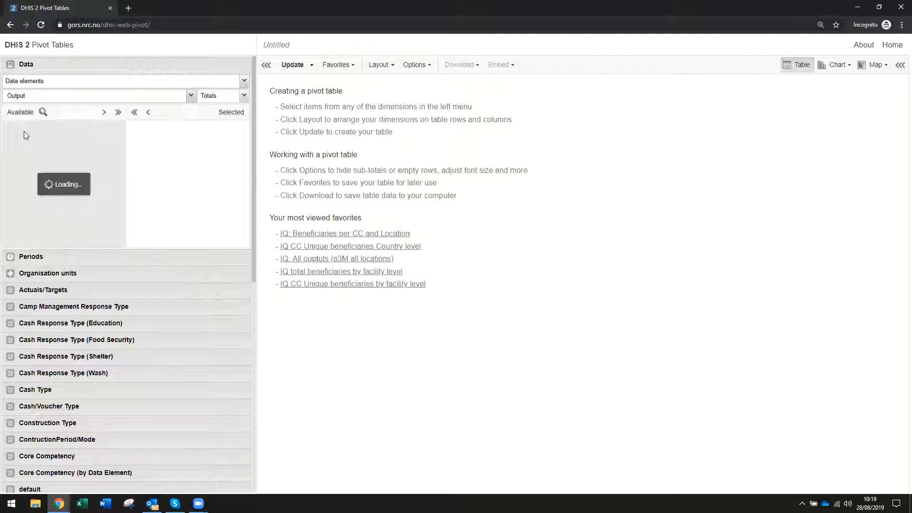
Filter the available data elements by "x1" and add "GL-X1: Total # of direct beneficiaries" to the selection.
left_click(44, 112)
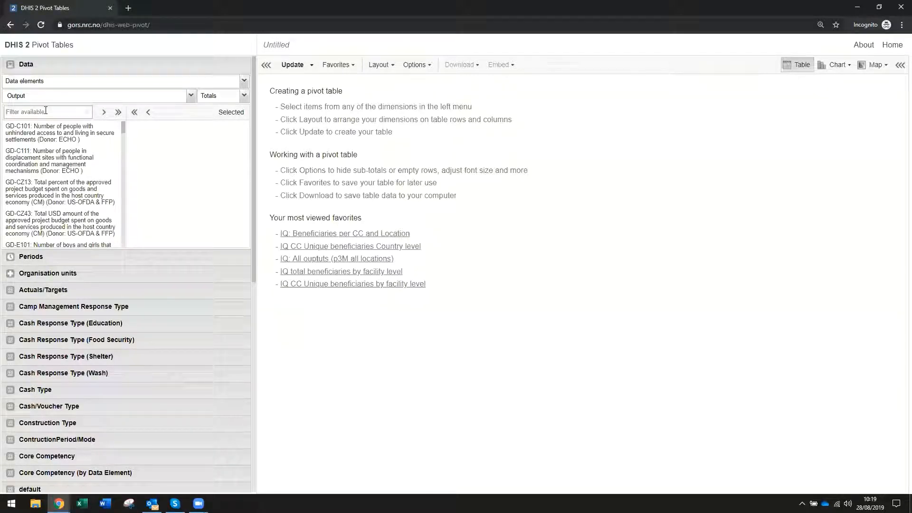
type("x1")
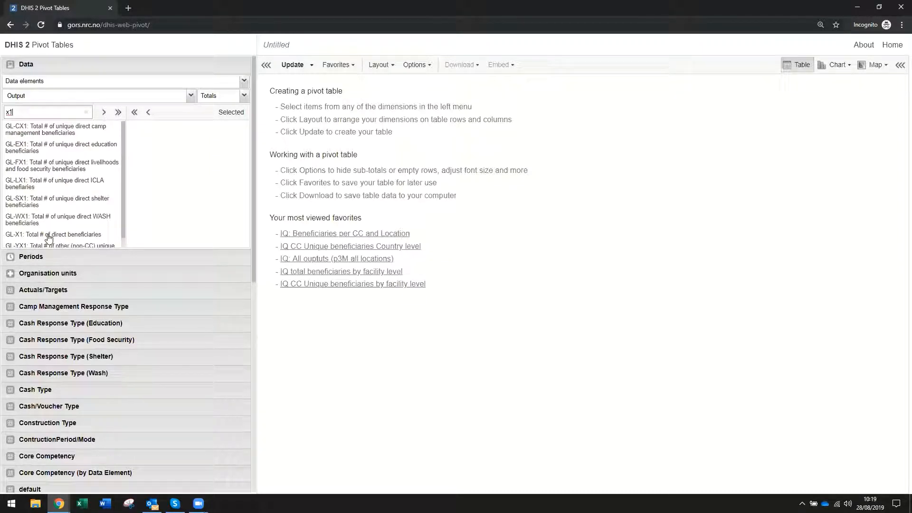
left_click(49, 236)
double_click(49, 236)
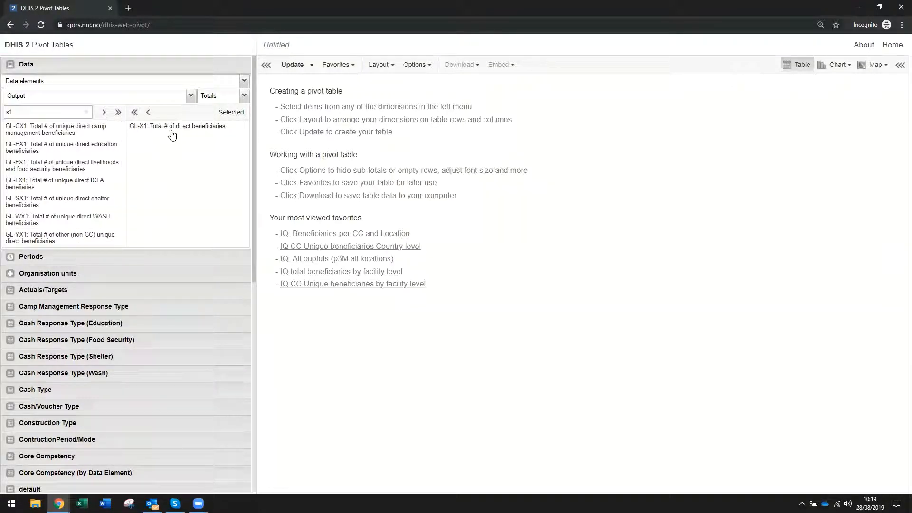
Set the pivot table's period to This year.
left_click(43, 257)
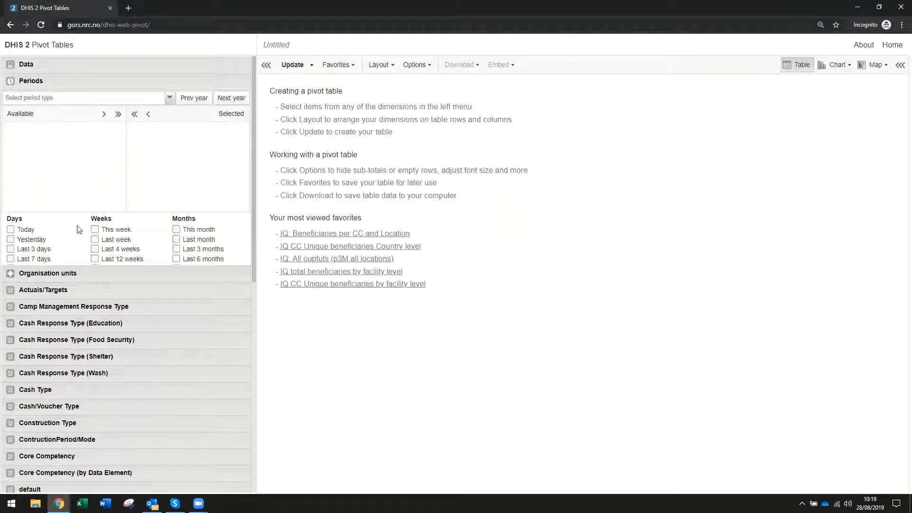
left_click(95, 302)
left_click(95, 302)
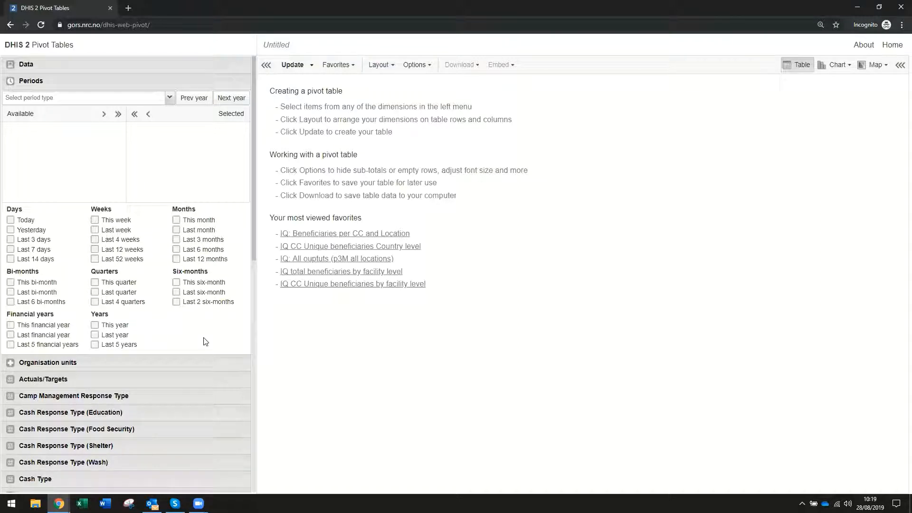
left_click(95, 325)
Review the Iraq organisation unit tree and open the Actuals/Targets dimension for selection.
left_click(60, 363)
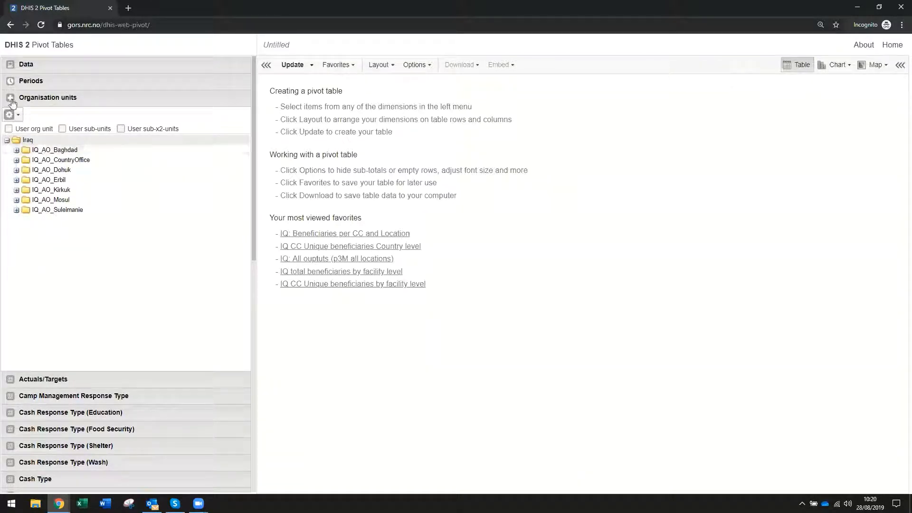
scroll(31, 143, "down", 1)
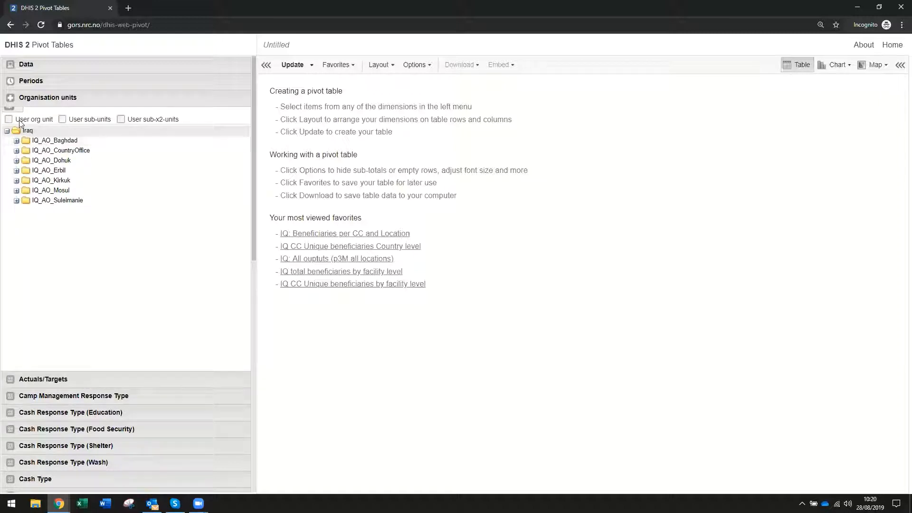
left_click(21, 105)
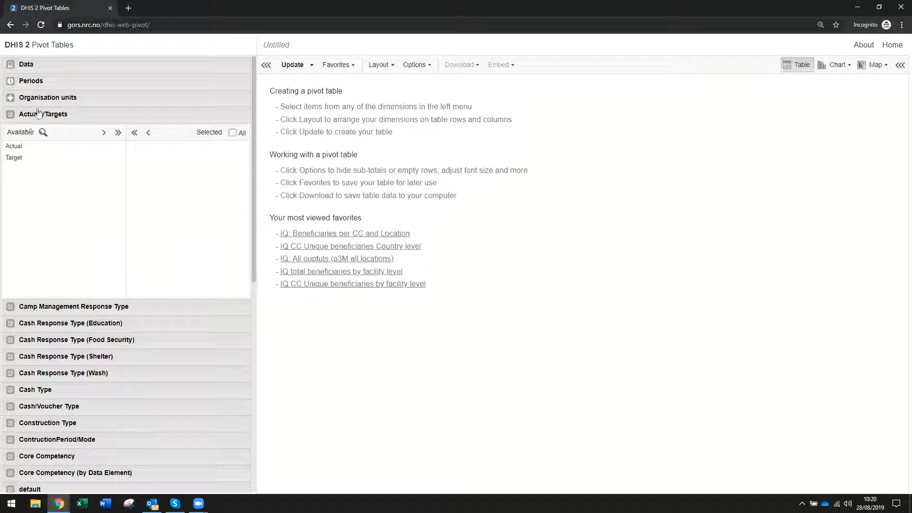
Switch the organisation unit selection mode to levels and choose Facility Level for Iraq.
left_click(30, 98)
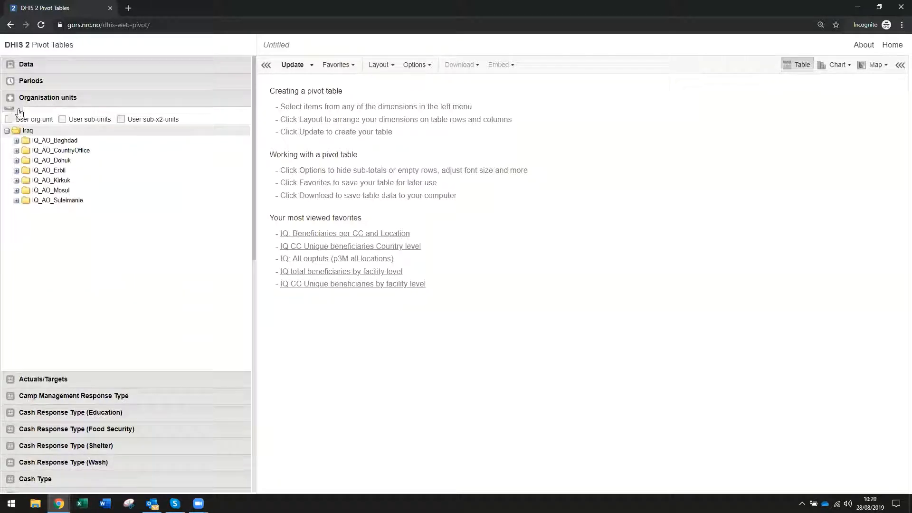
left_click(19, 114)
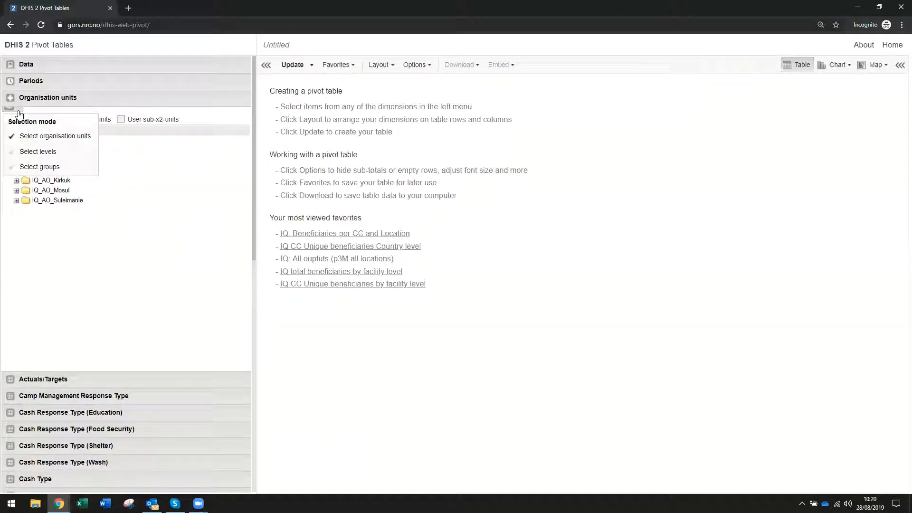
left_click(28, 150)
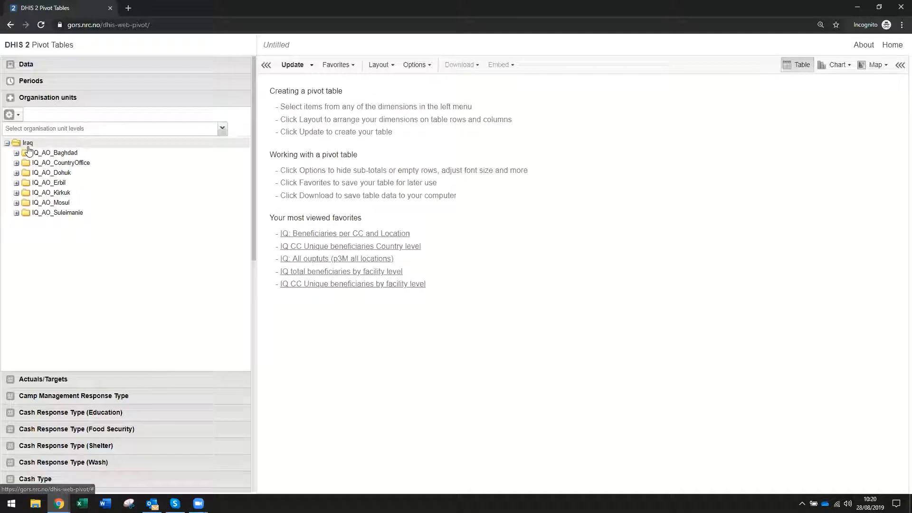
left_click(49, 129)
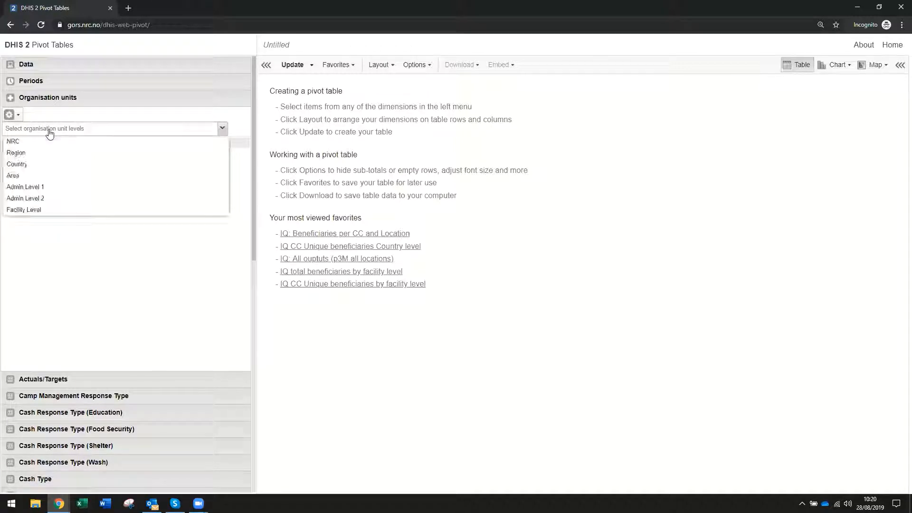
left_click(40, 211)
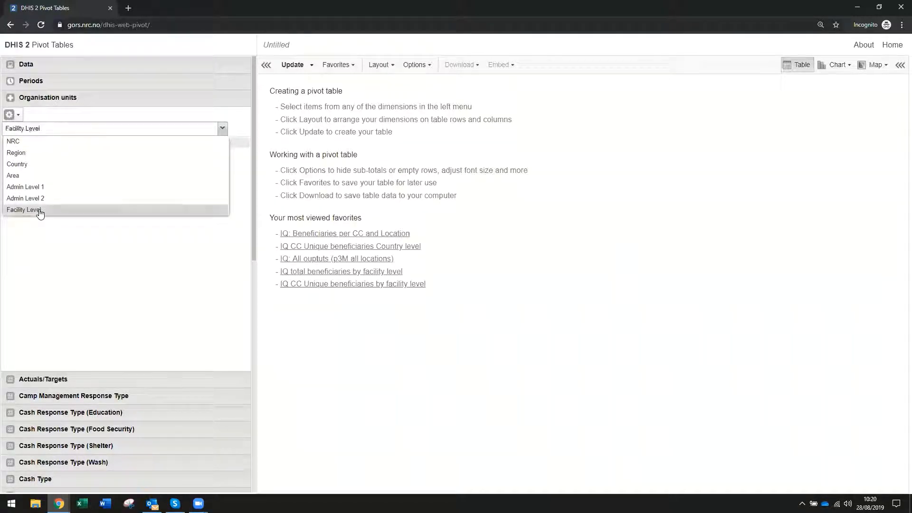
left_click(121, 282)
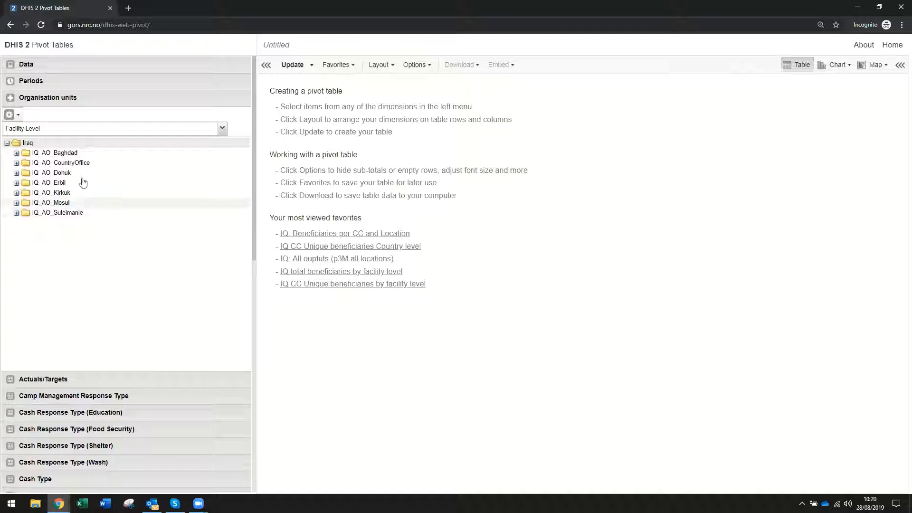
Add Actual to the selected Actuals/Targets items and update the pivot table.
left_click(55, 380)
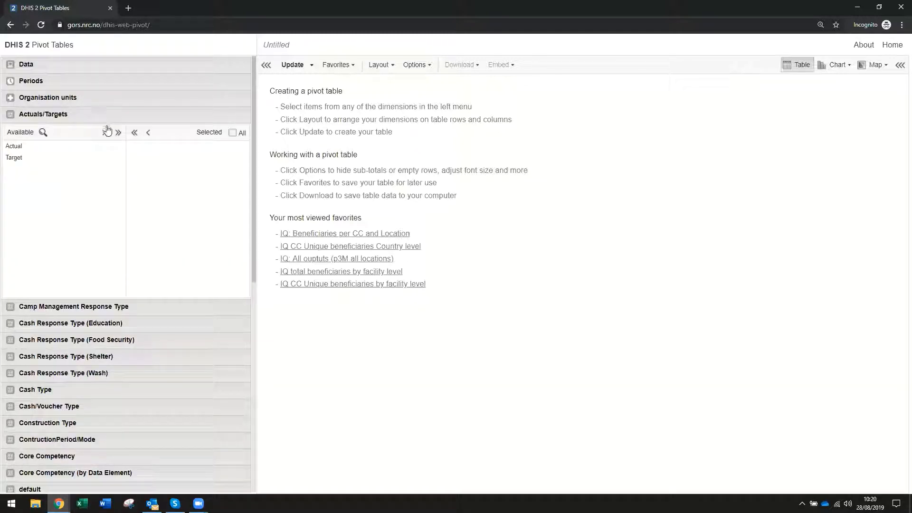
double_click(14, 147)
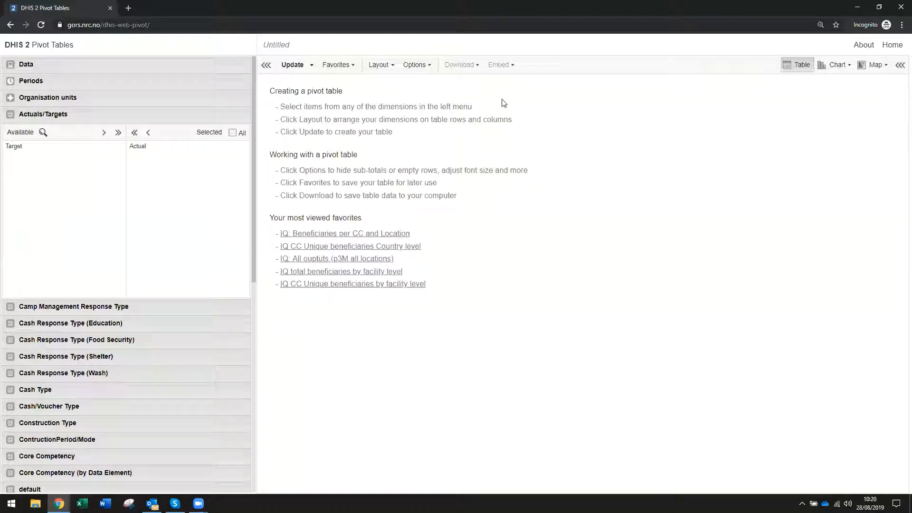
left_click(292, 65)
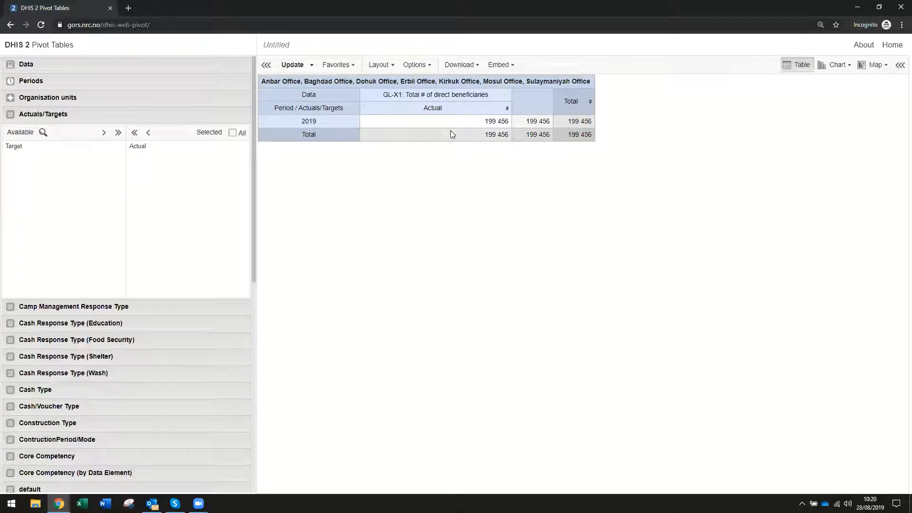
Rearrange the table layout with Organisation units as rows and Periods and Data as report filters, then update the table.
left_click(383, 68)
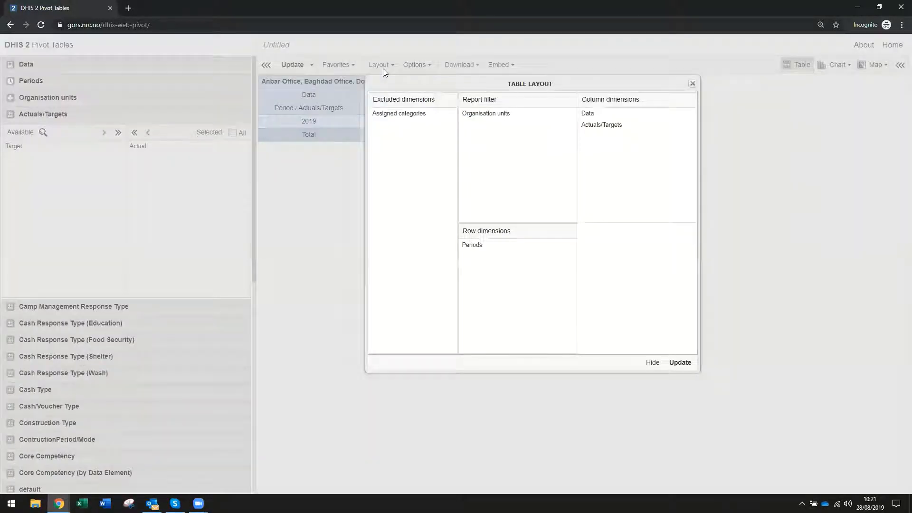
left_click(488, 117)
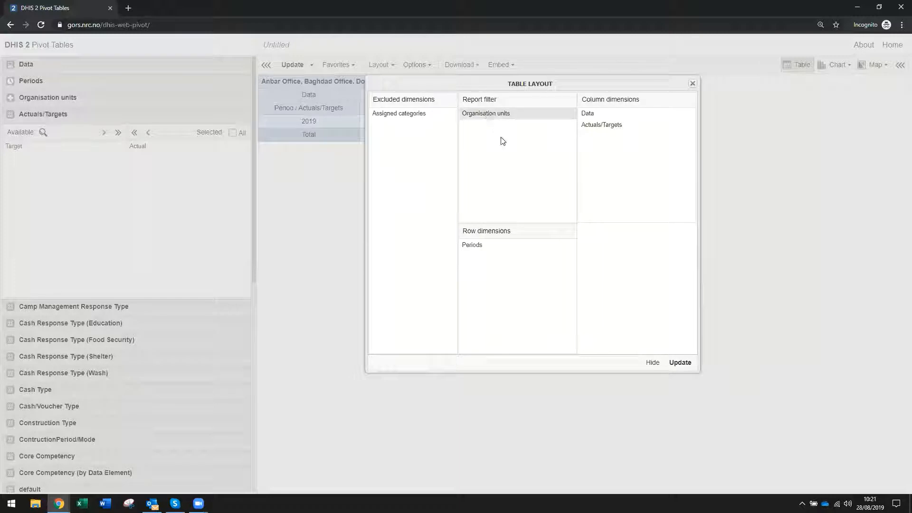
left_click_drag(502, 142, 487, 294)
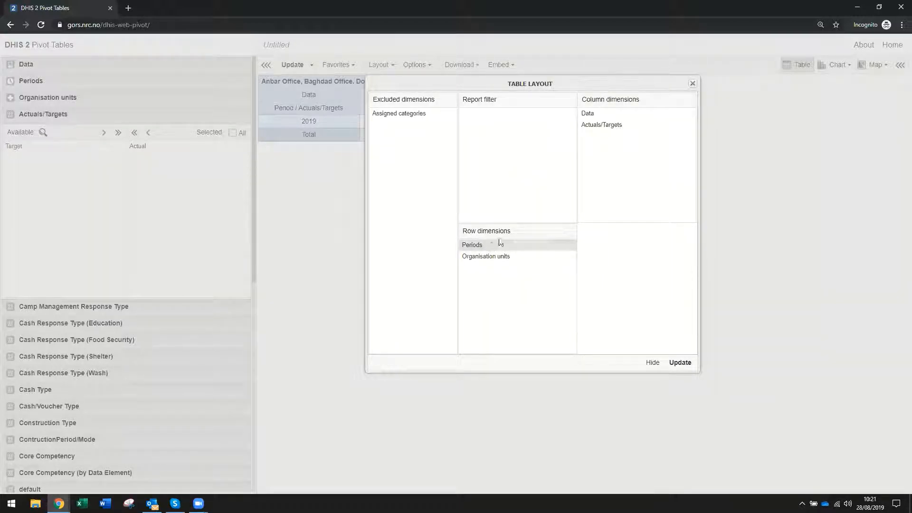
left_click_drag(499, 243, 505, 173)
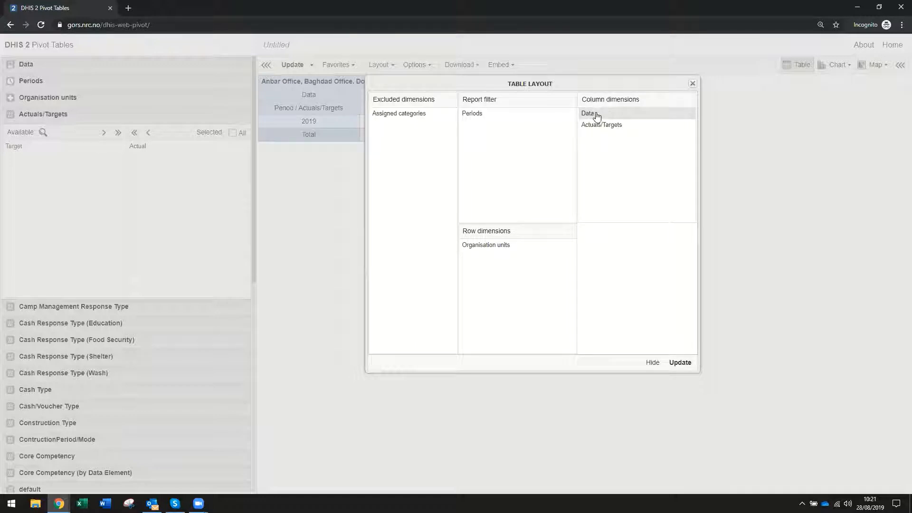
left_click_drag(596, 115, 463, 192)
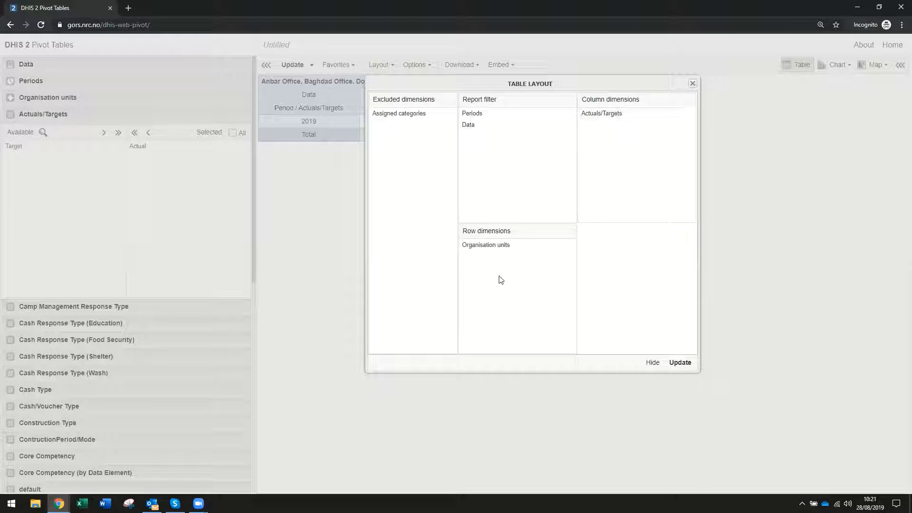
left_click(677, 366)
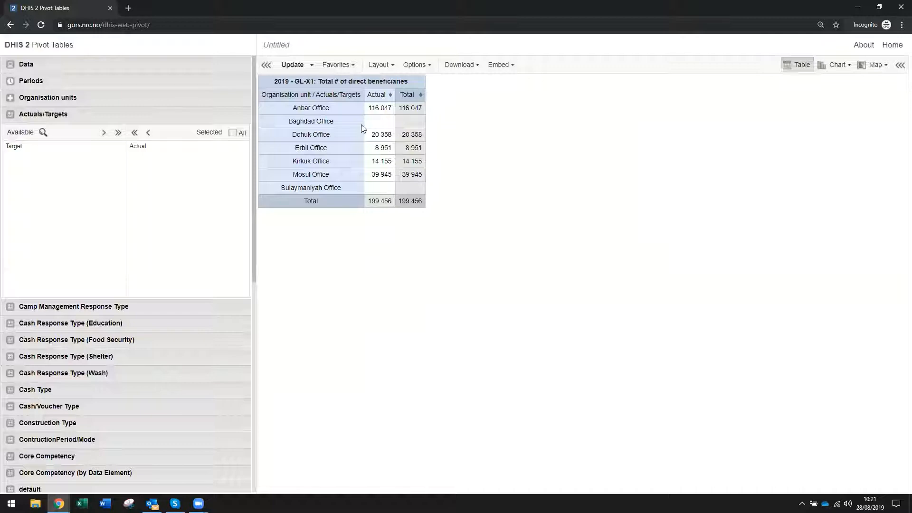
Hide the empty rows through the table options and update the table.
left_click(413, 67)
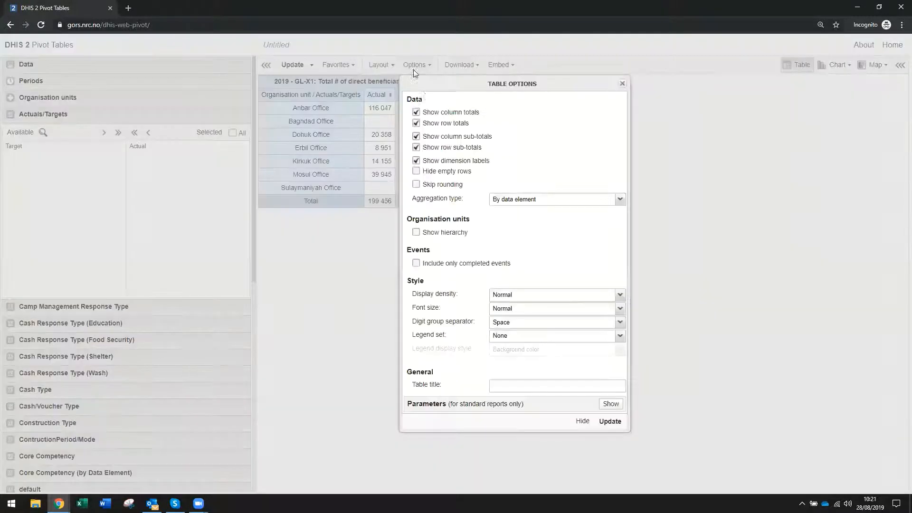
left_click(416, 172)
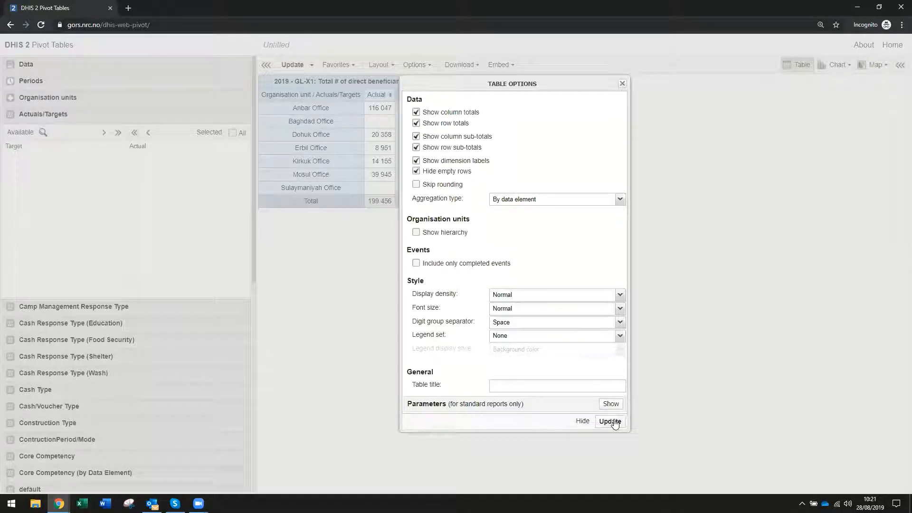
left_click(611, 421)
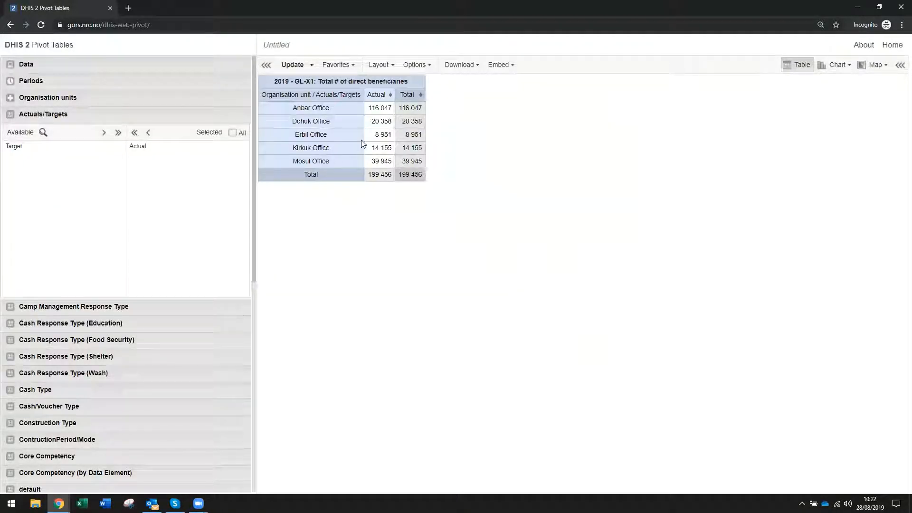
Turn off hiding of empty rows in the table options and update the table.
left_click(424, 65)
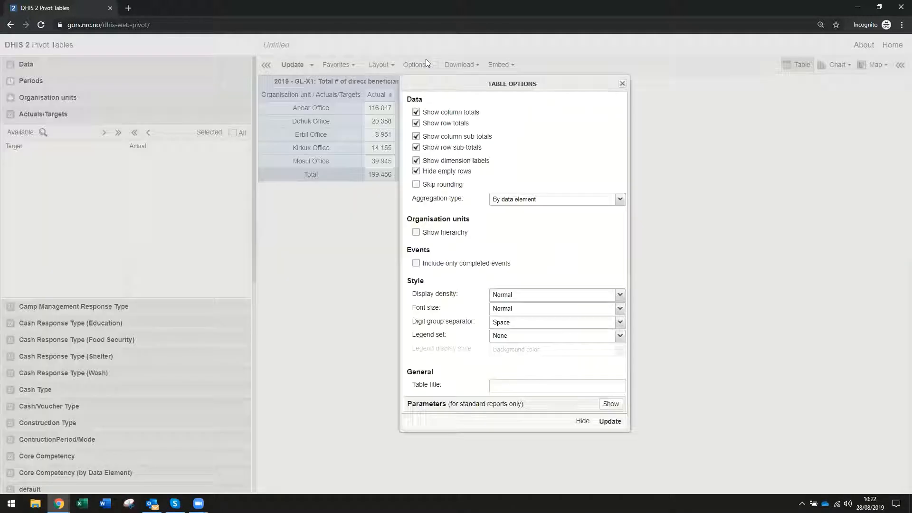
left_click(416, 172)
left_click(610, 421)
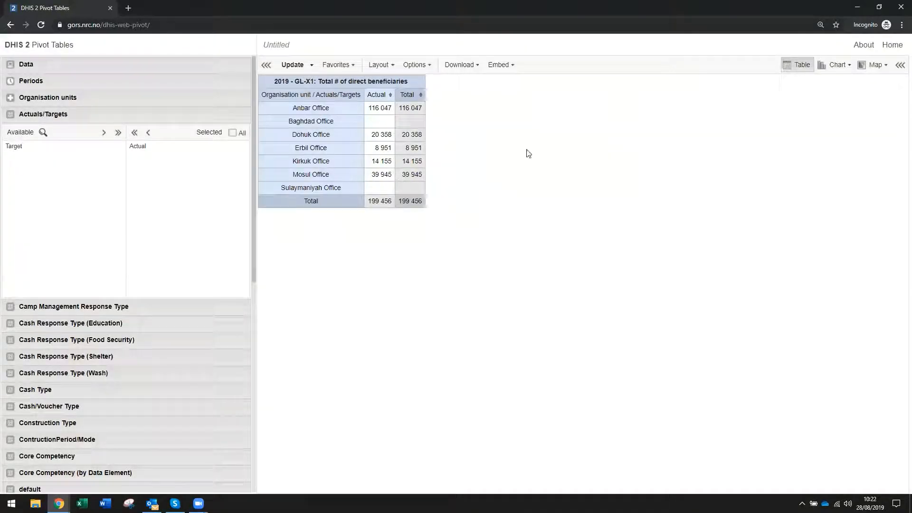
Save the pivot table as a favorite named "IQ: GL-X1 per location".
left_click_drag(269, 44, 297, 46)
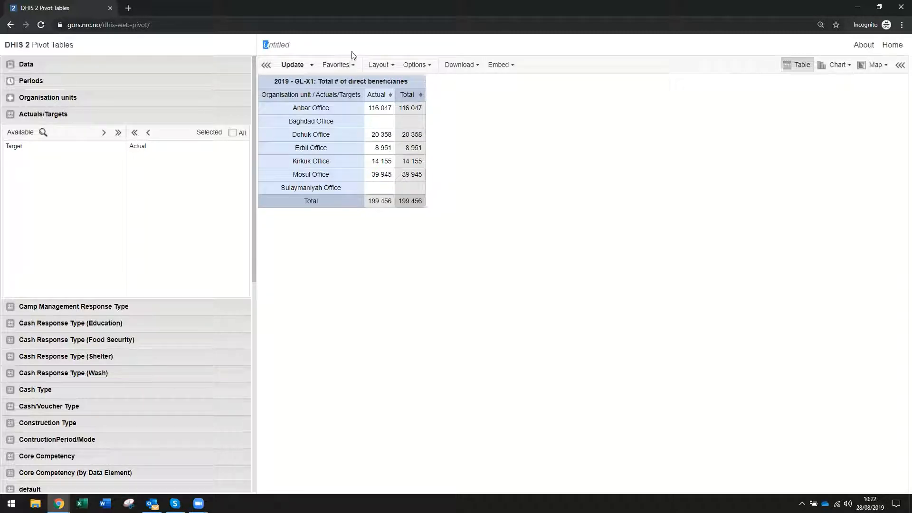
left_click(353, 66)
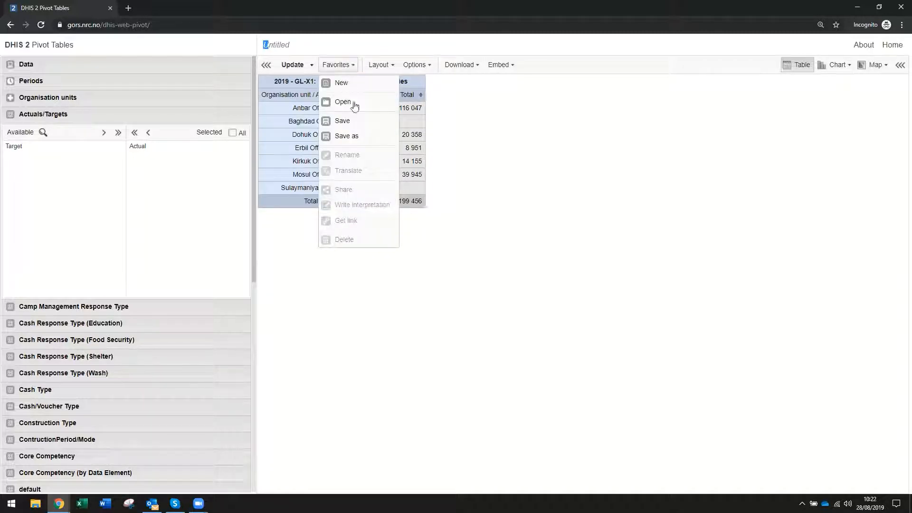
left_click(353, 120)
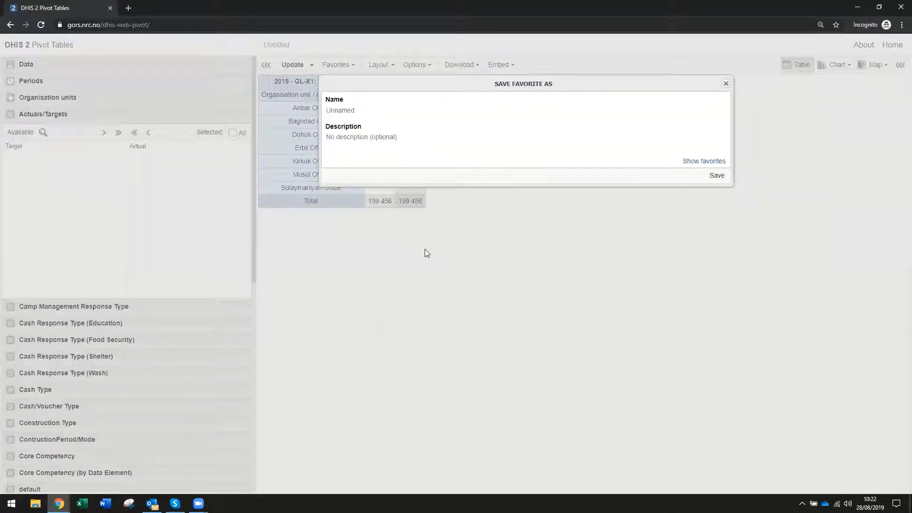
type("I")
type("Q: to")
type("-")
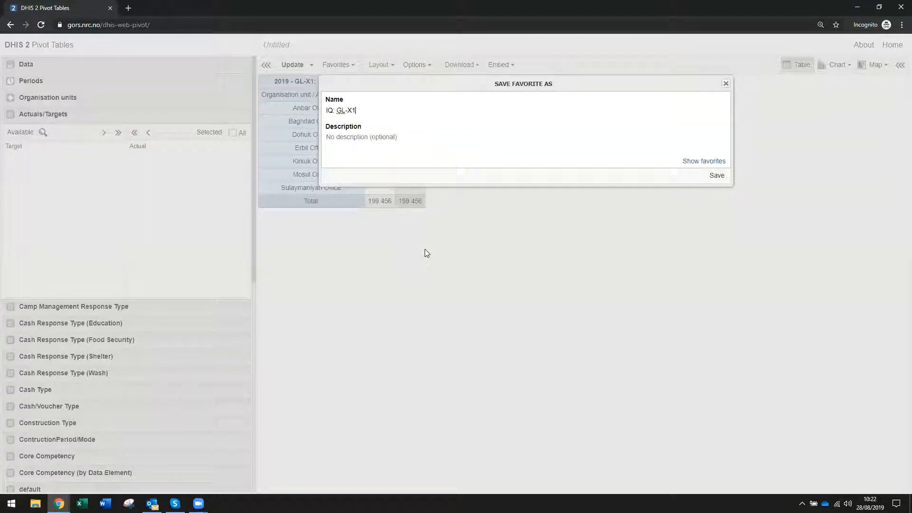
type("X1 per location")
left_click(716, 175)
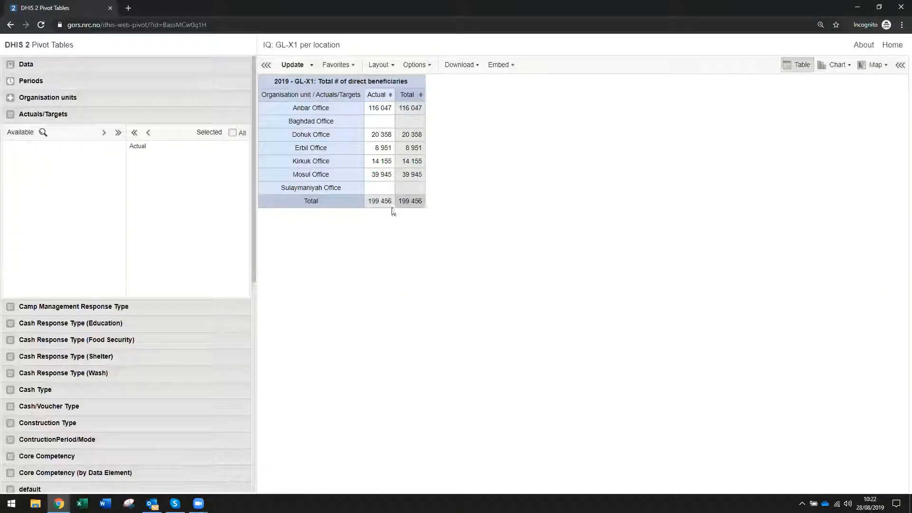
Check the available favorite actions and the application's About information.
left_click(354, 66)
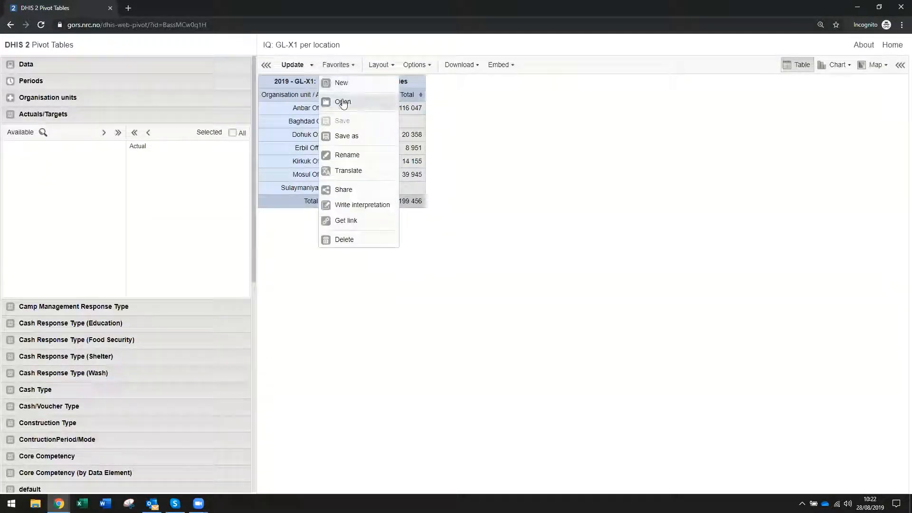
left_click(442, 153)
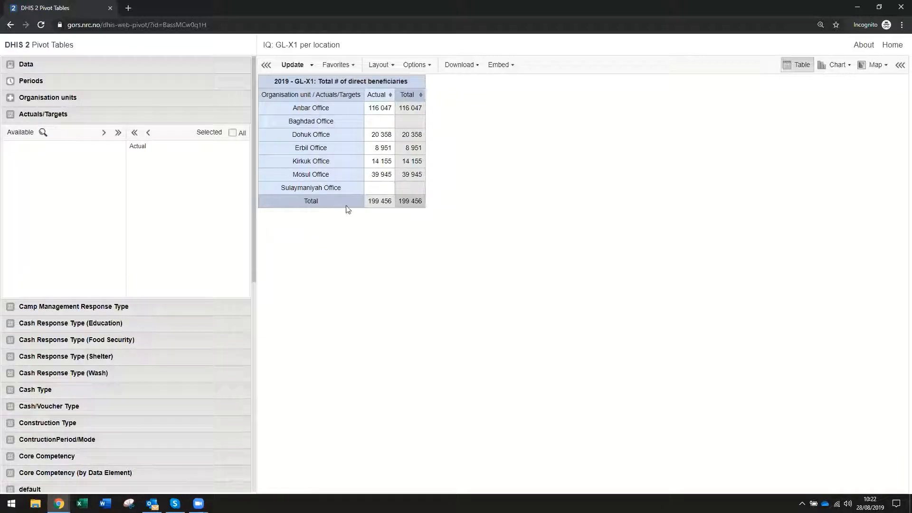
left_click(864, 46)
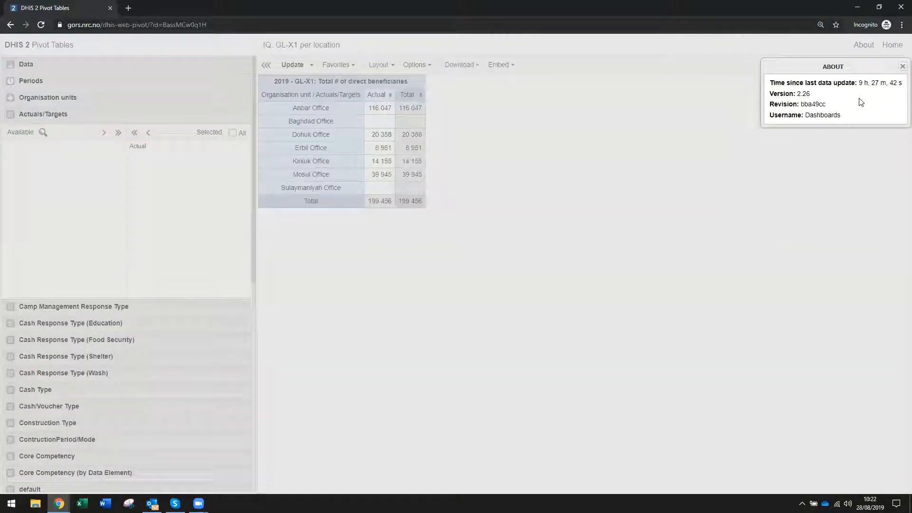
left_click(594, 192)
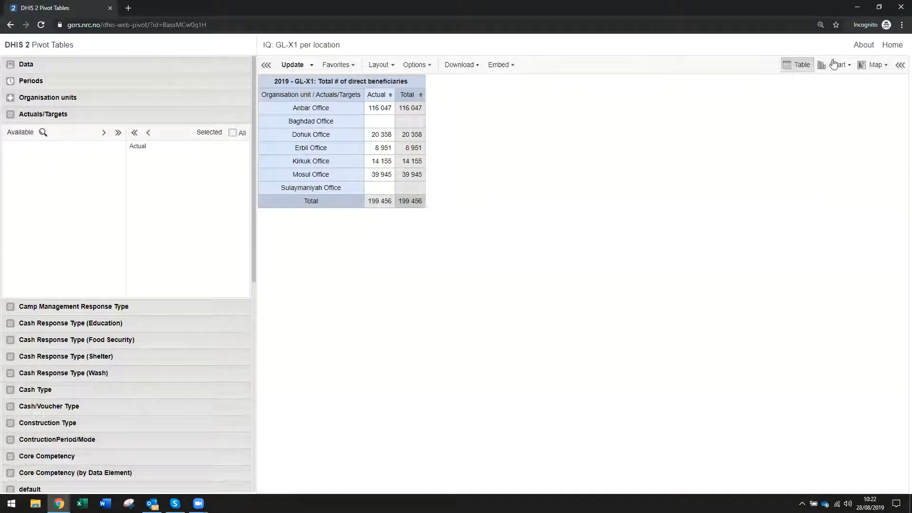
Open the current pivot table as a map and inspect the office markers for Baghdad, Mosul, Erbil and Dohuk.
left_click(864, 67)
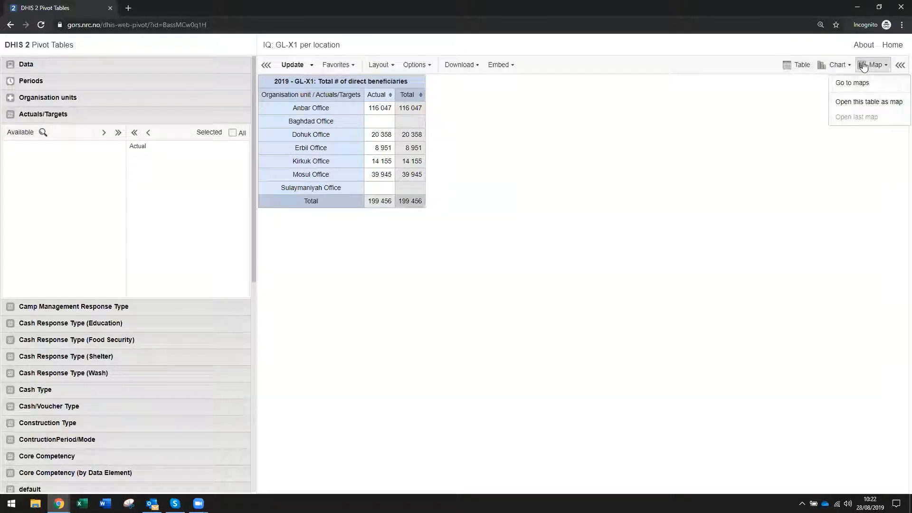
left_click(864, 103)
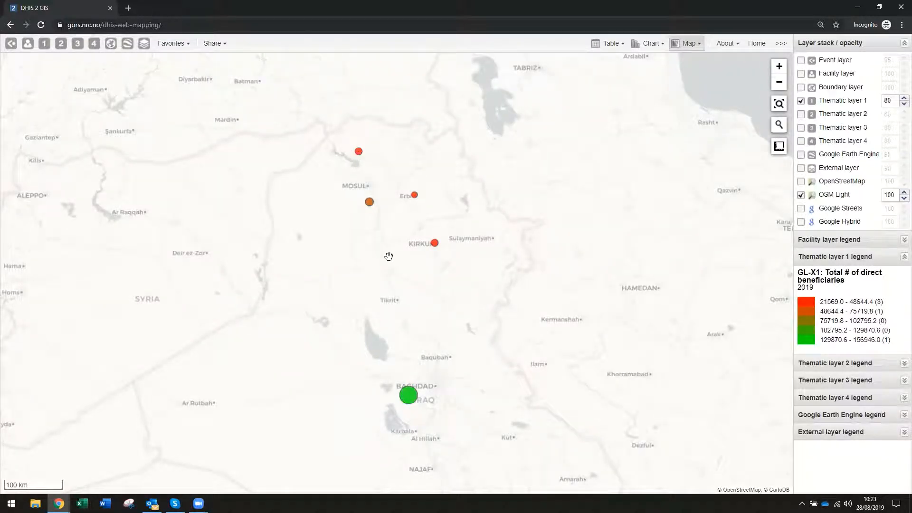
mouse_move(410, 402)
mouse_move(370, 208)
mouse_move(415, 201)
mouse_move(359, 153)
Save the map as a new favorite named "IQ: total benef MAP" and return to the home dashboard.
left_click(187, 44)
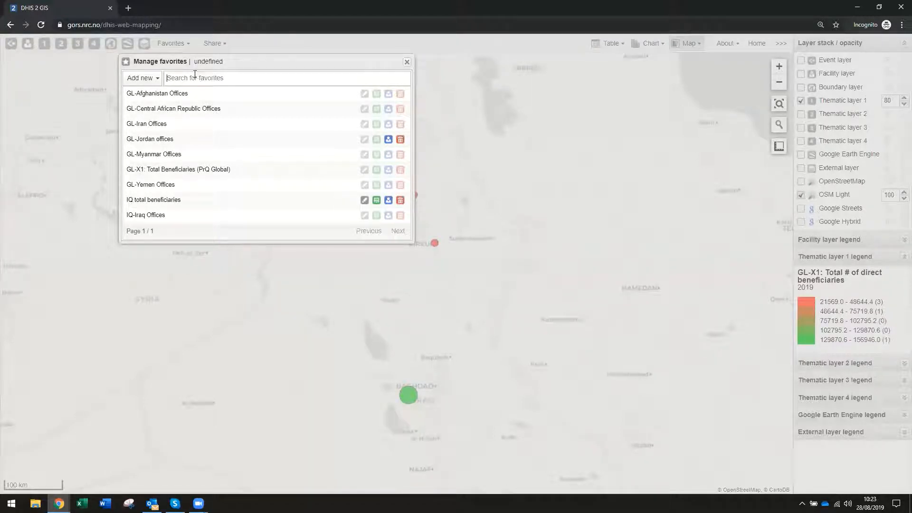
left_click(156, 79)
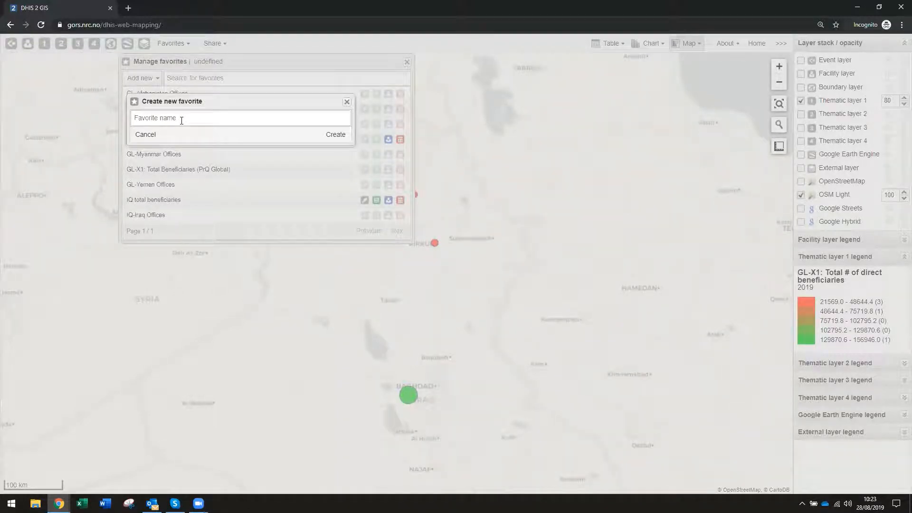
type("IQ: total benef MAP")
left_click(336, 135)
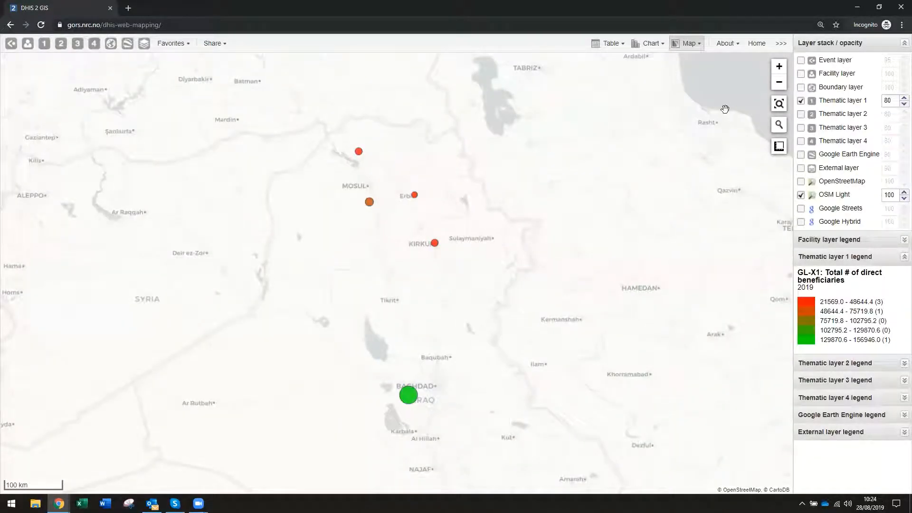
left_click(756, 44)
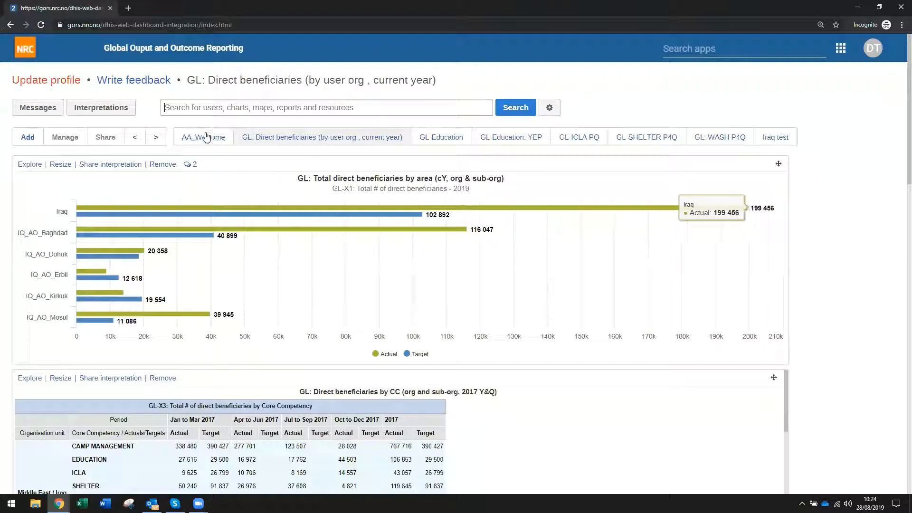
View the AA_Welcome, GL: Direct beneficiaries (by user org, current year) and GL-Education dashboards in turn.
left_click(204, 137)
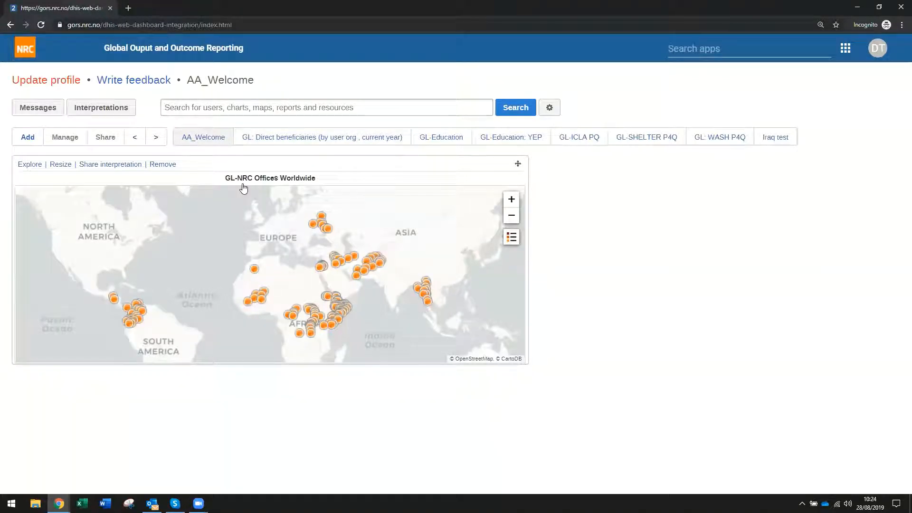
left_click(321, 137)
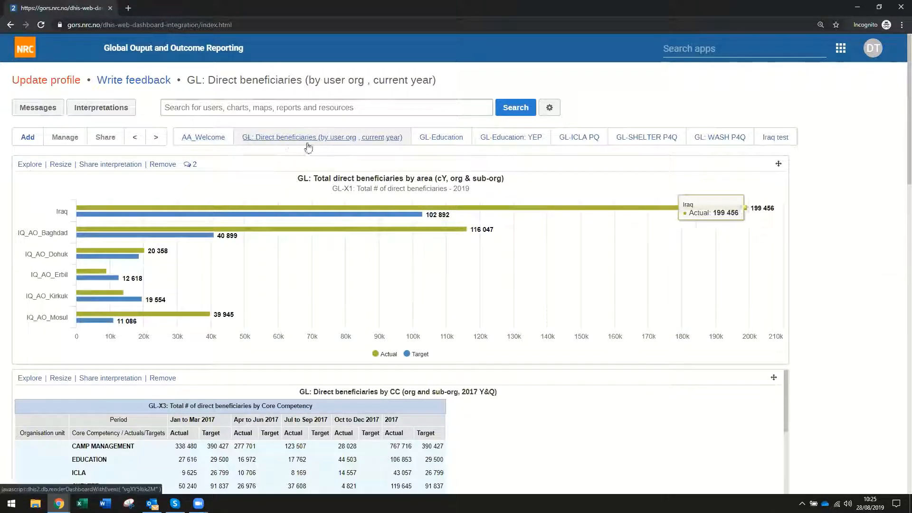
left_click(441, 138)
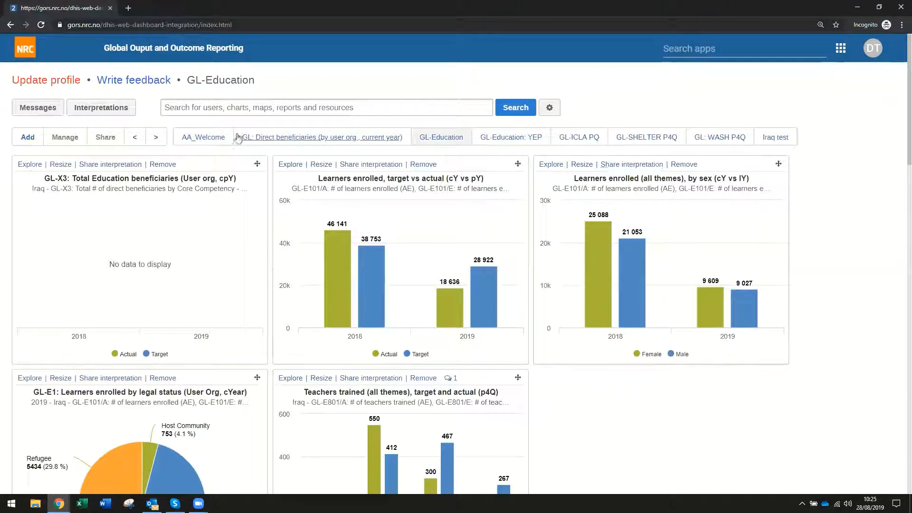
Delete the Iraq test dashboard.
left_click(779, 138)
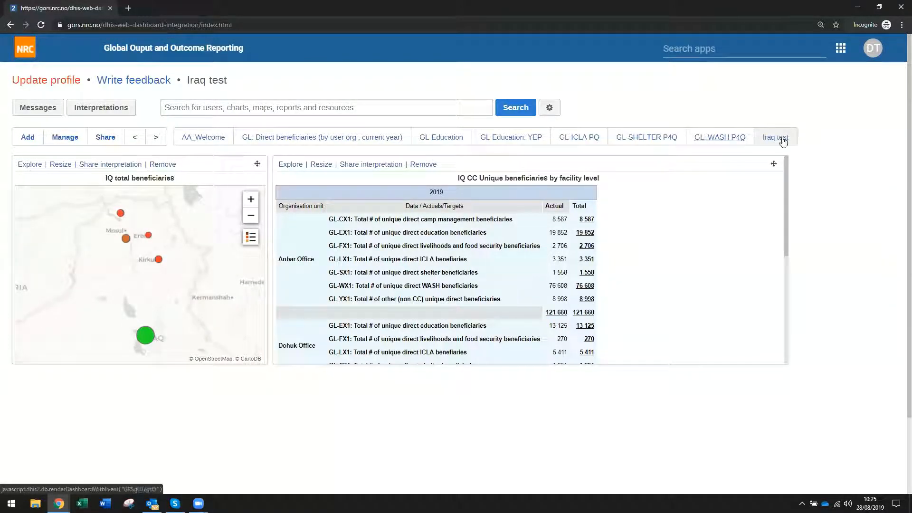
left_click(76, 140)
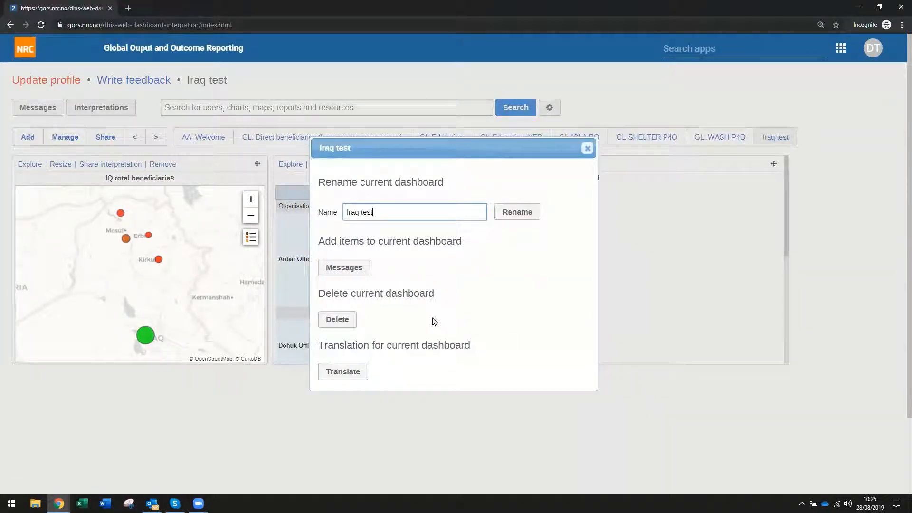
left_click(342, 325)
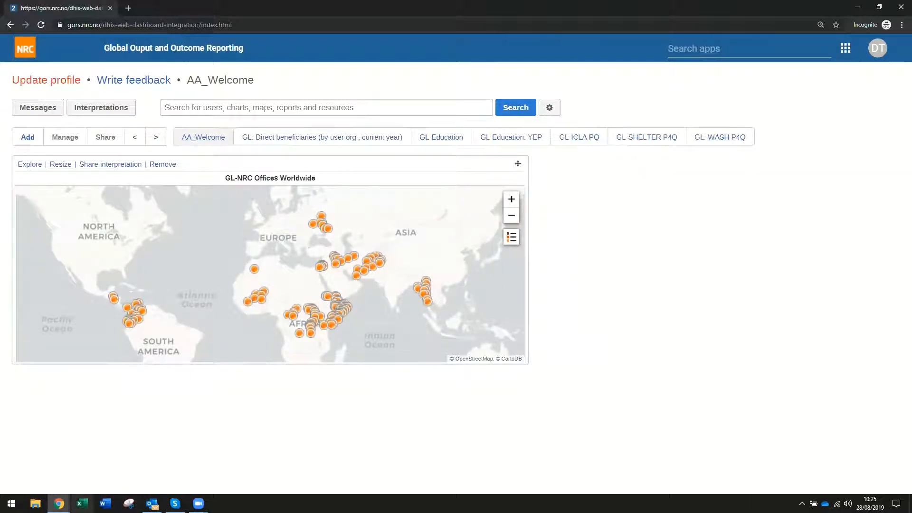
Switch to the GORS Global Helpdesk browser window and skim the guide "Using Pivot Table in GORS.pdf".
mouse_move(59, 503)
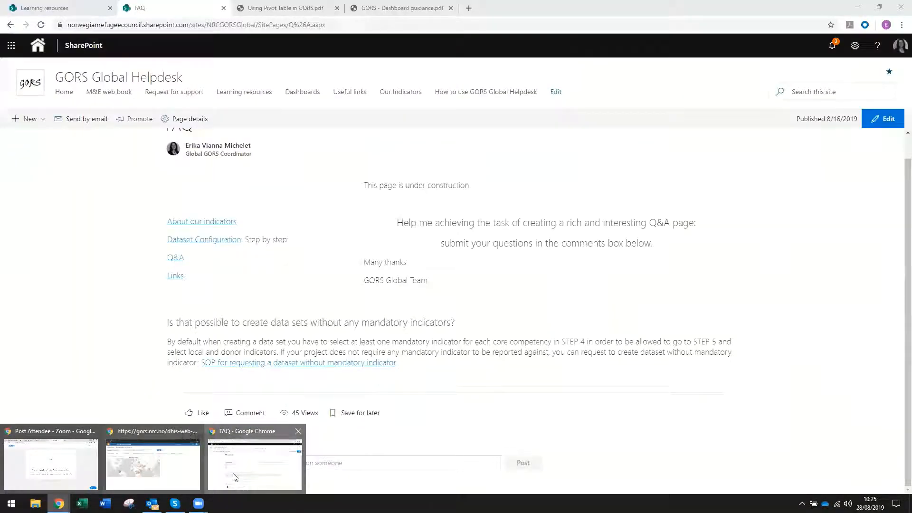
left_click(232, 470)
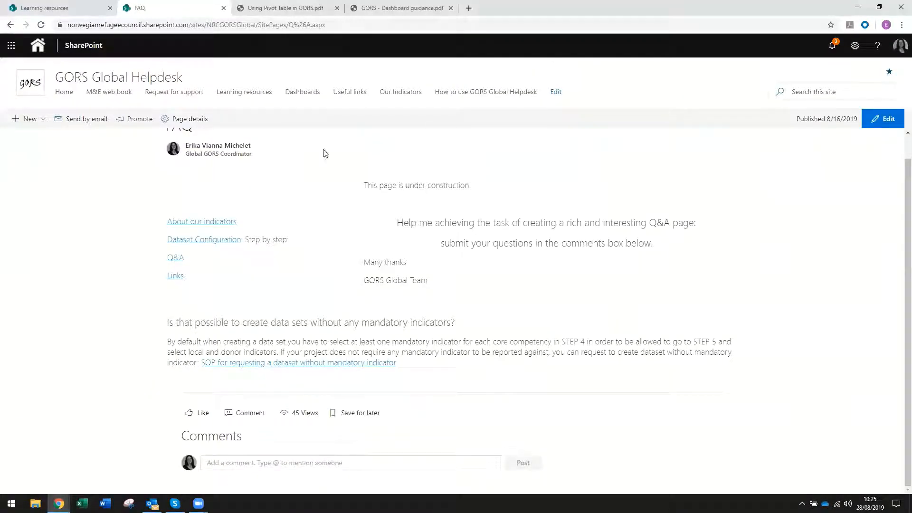
left_click(266, 8)
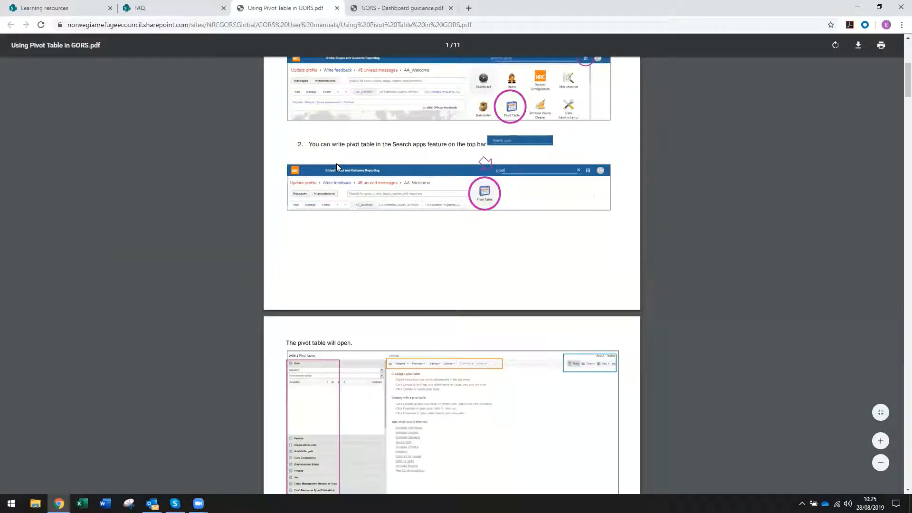
scroll(336, 164, "up", 6)
scroll(402, 358, "down", 8)
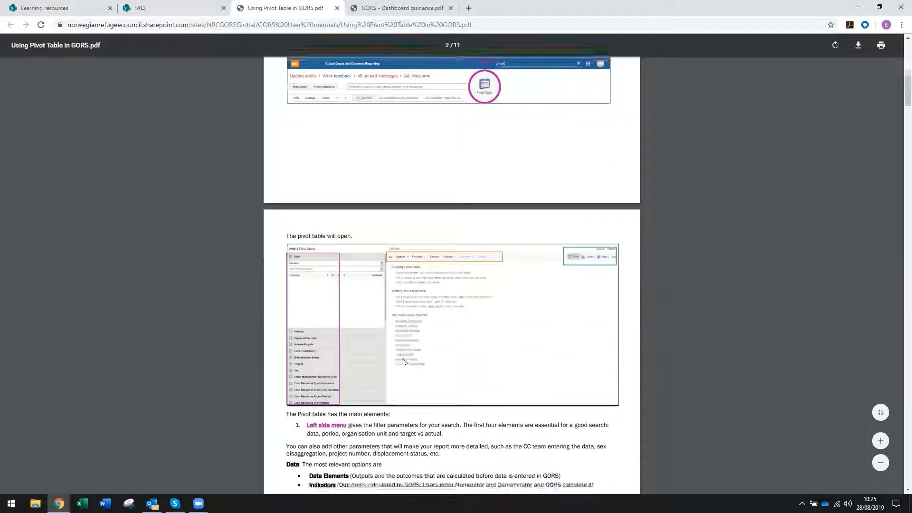
scroll(402, 361, "down", 8)
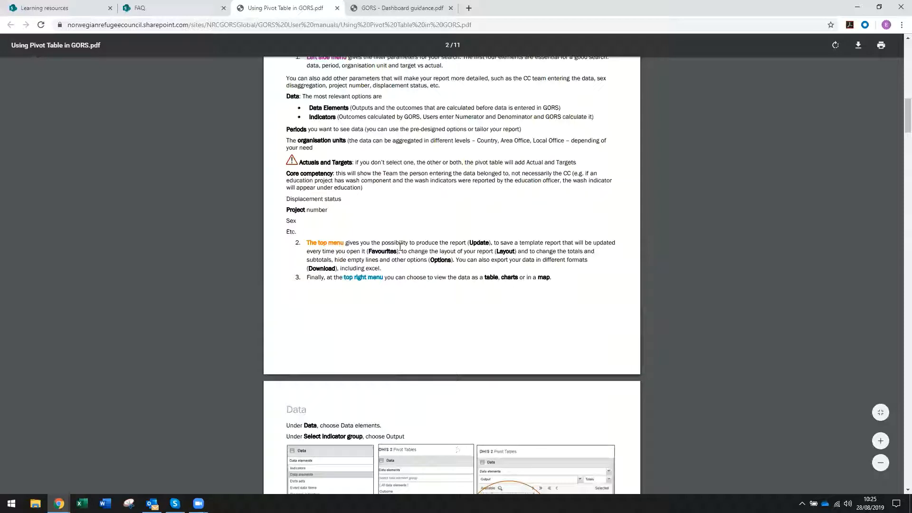
scroll(421, 273, "up", 13)
Review the dashboard overview and the section on creating a dashboard in "GORS - Dashboard guidance.pdf".
left_click(372, 9)
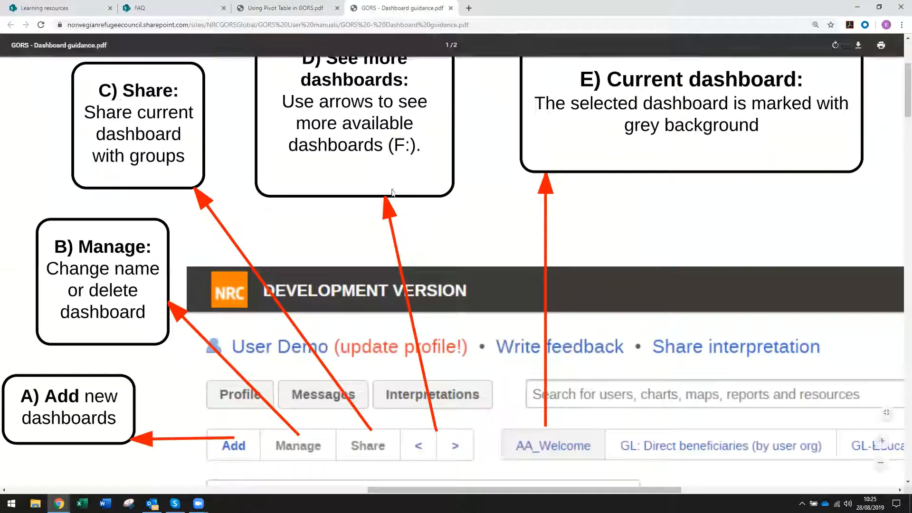
scroll(441, 327, "down", 3, "ctrl")
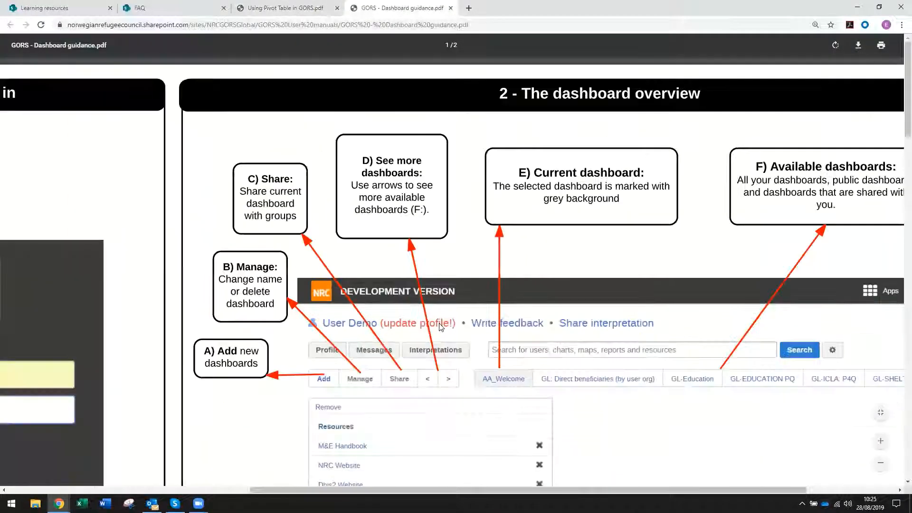
left_click_drag(589, 492, 630, 492)
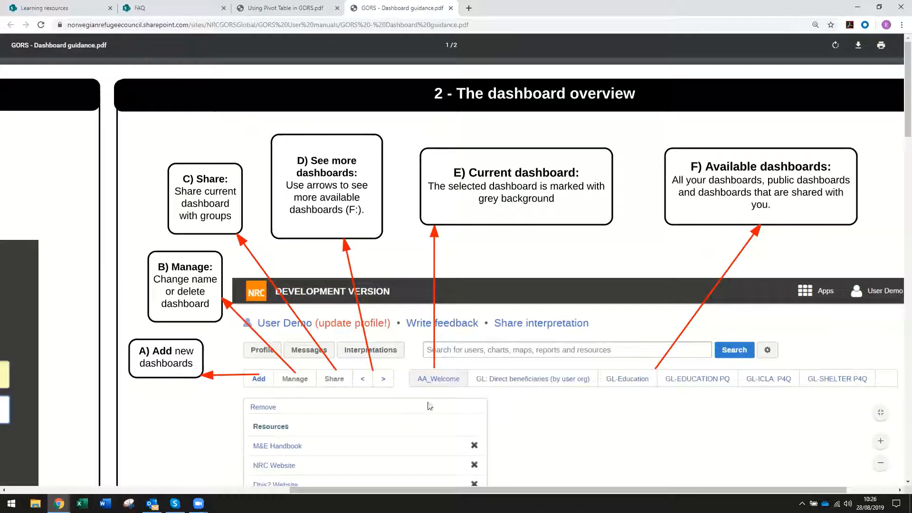
scroll(184, 425, "down", 2)
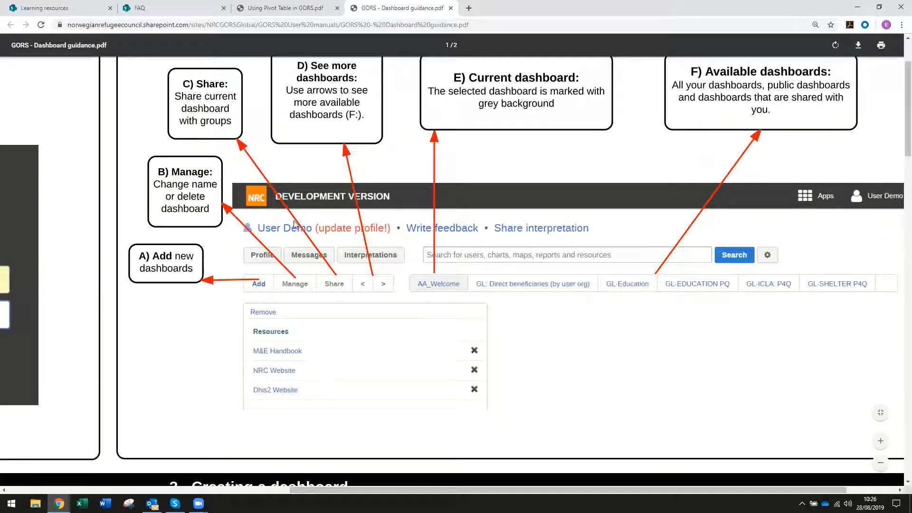
scroll(297, 238, "down", 8)
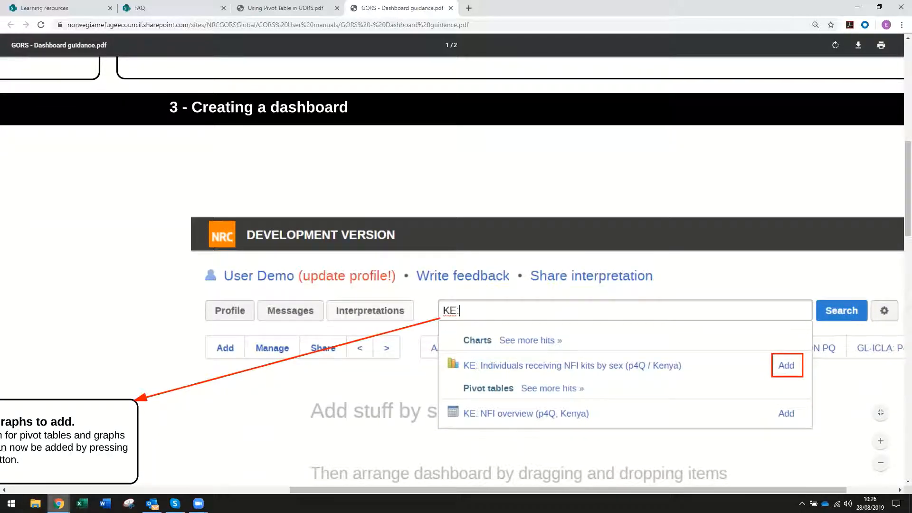
Switch back to the GORS dashboard window, create a dashboard named "AAA_Iraq Global" and check its management options.
mouse_move(59, 503)
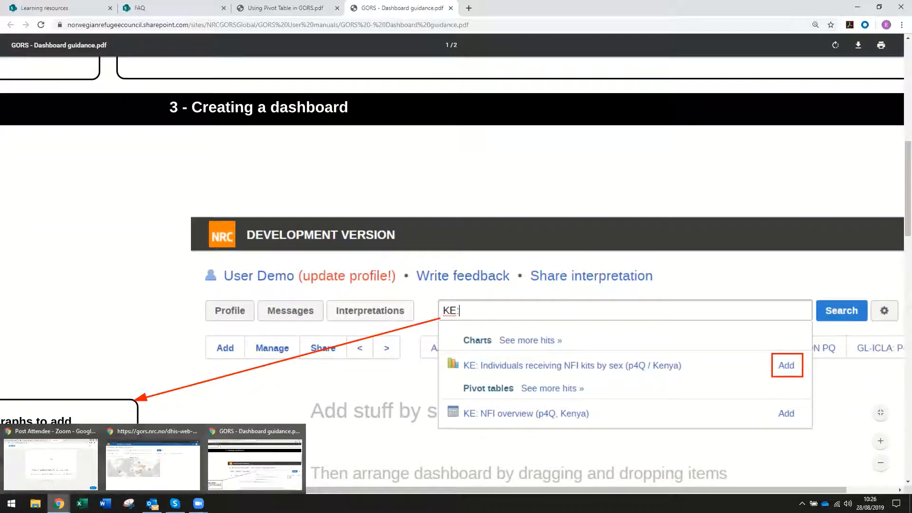
left_click(184, 463)
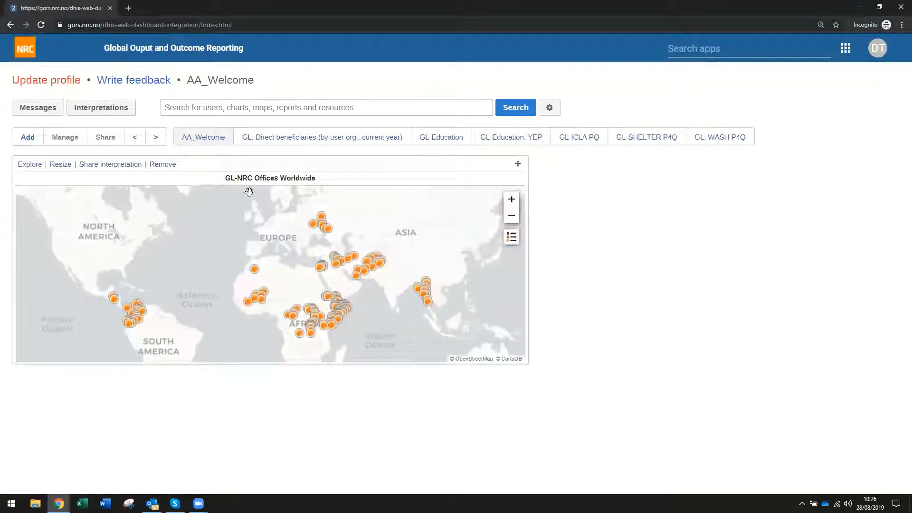
left_click(28, 138)
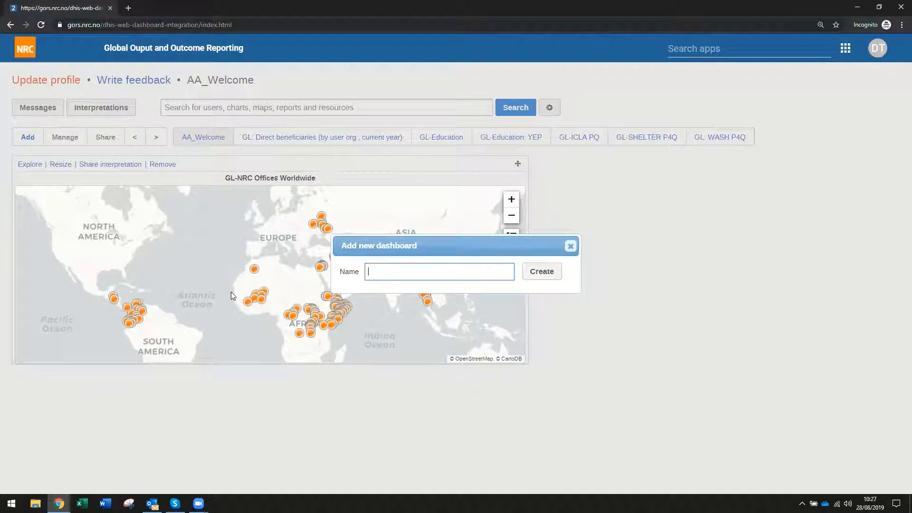
type("AA")
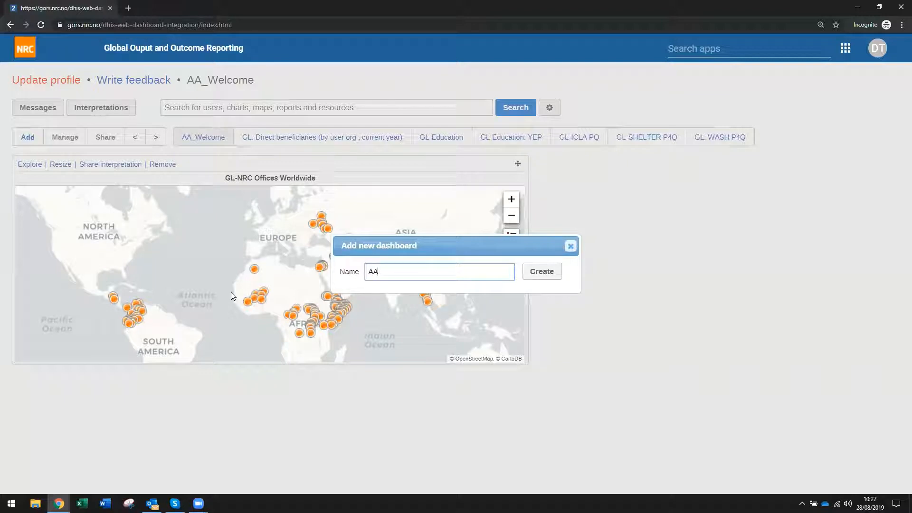
type("A_")
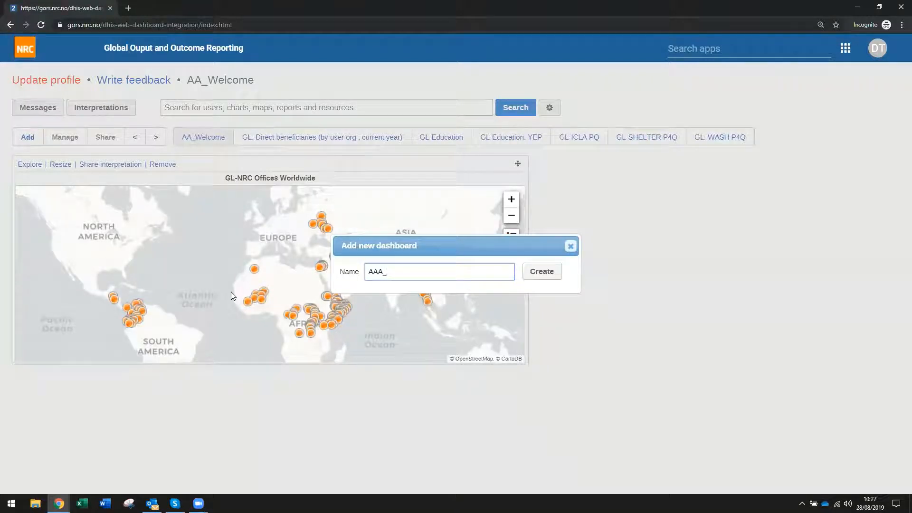
type("Irq")
key("BackSpace")
key("BackSpace")
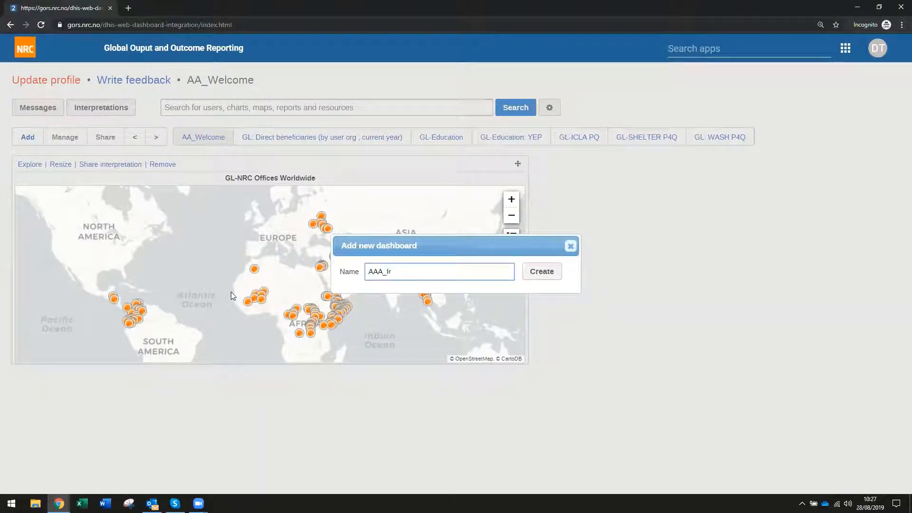
type("raq Global")
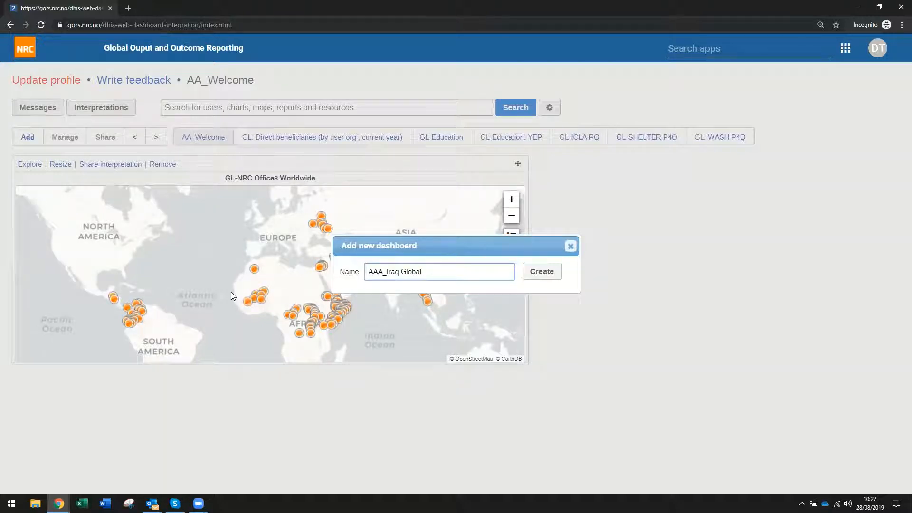
left_click(546, 272)
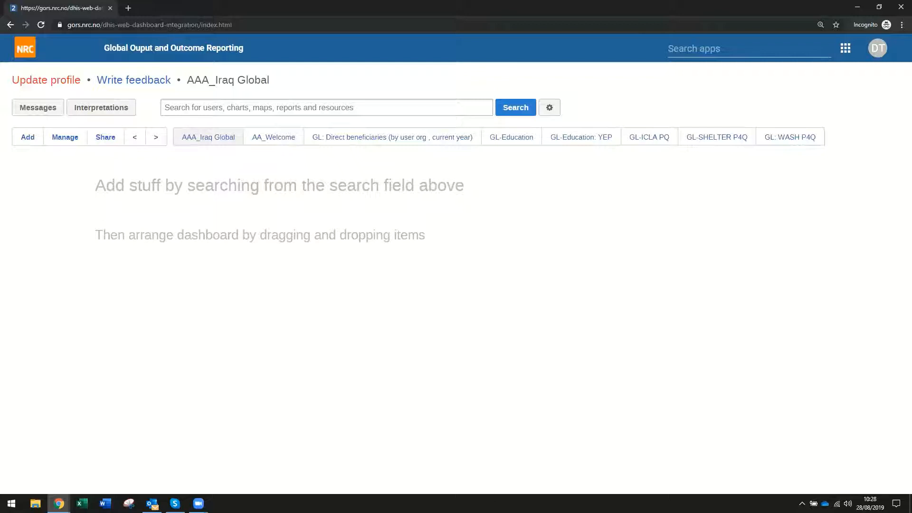
left_click(66, 137)
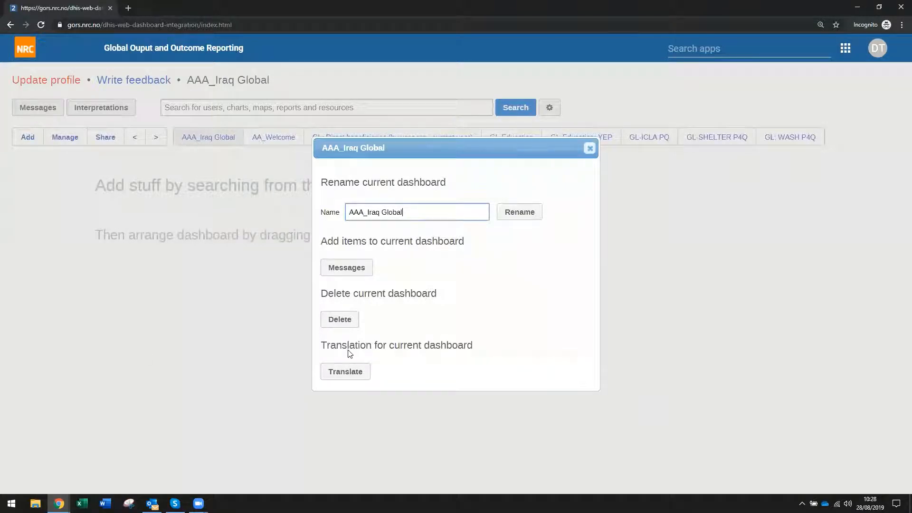
left_click(589, 148)
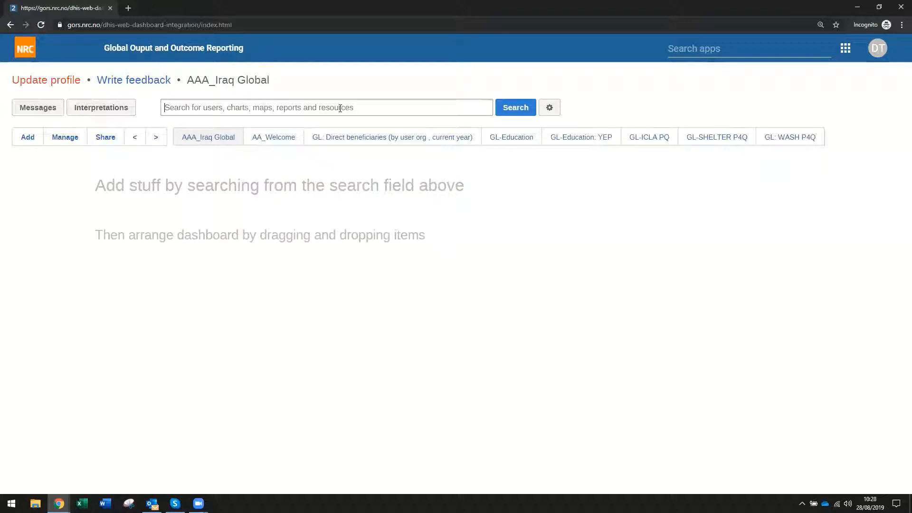
Search the dashboard resources for "iq", view the chart "IQ: benef per CC pie" and return to the dashboard.
type("iq")
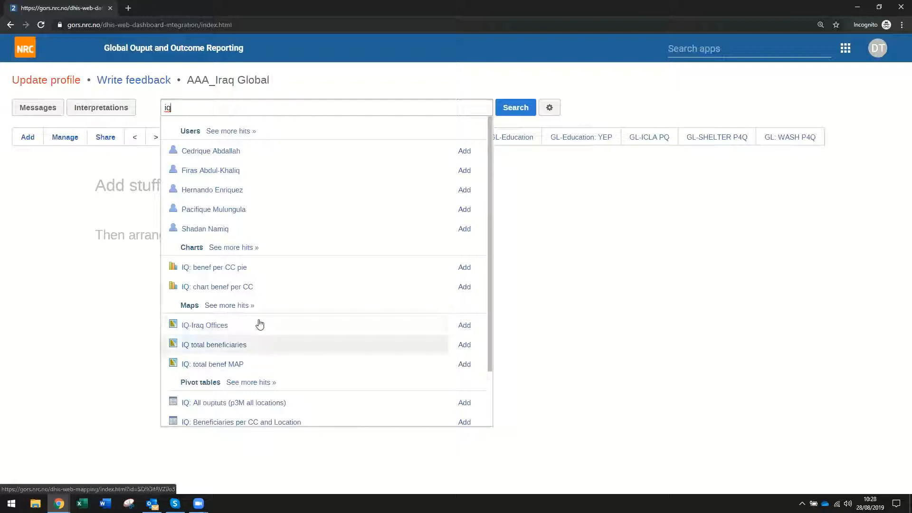
left_click(220, 269)
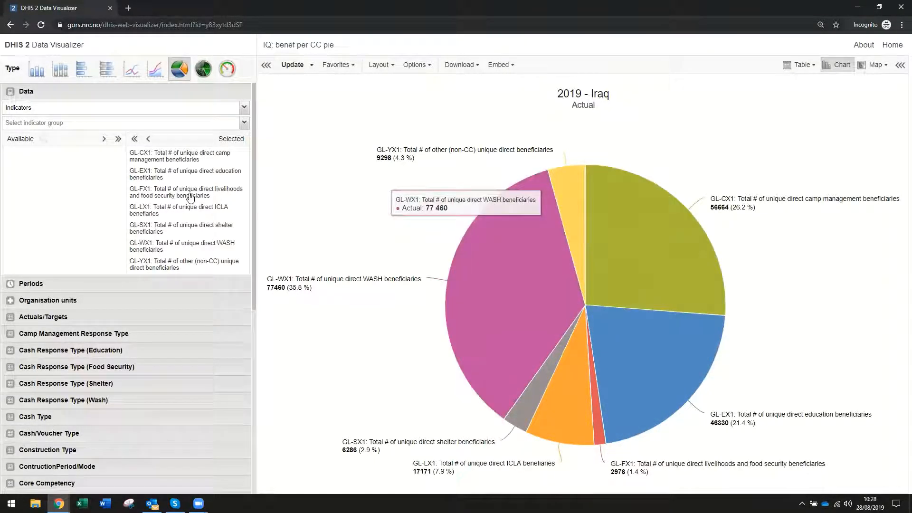
left_click(10, 24)
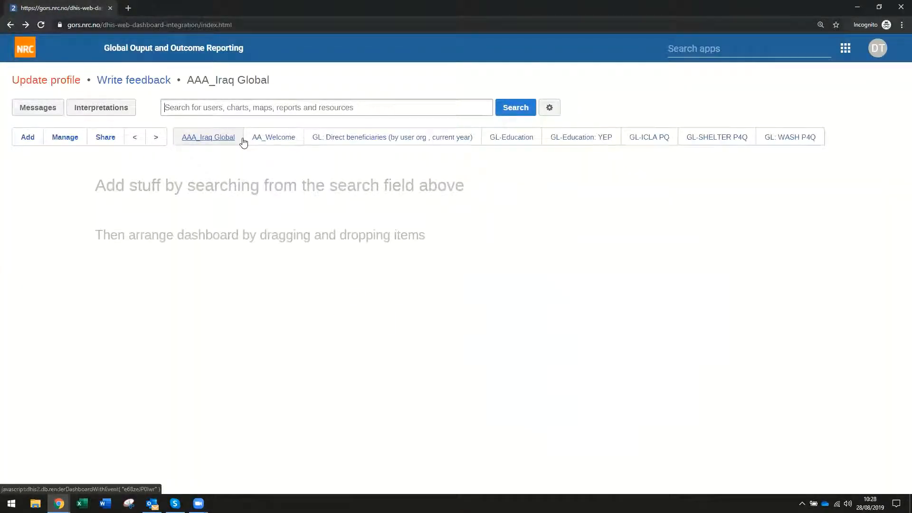
Search for "iq", add the chart "IQ: benef per CC pie" to the AAA_Iraq Global dashboard and reload the dashboard.
type("iq")
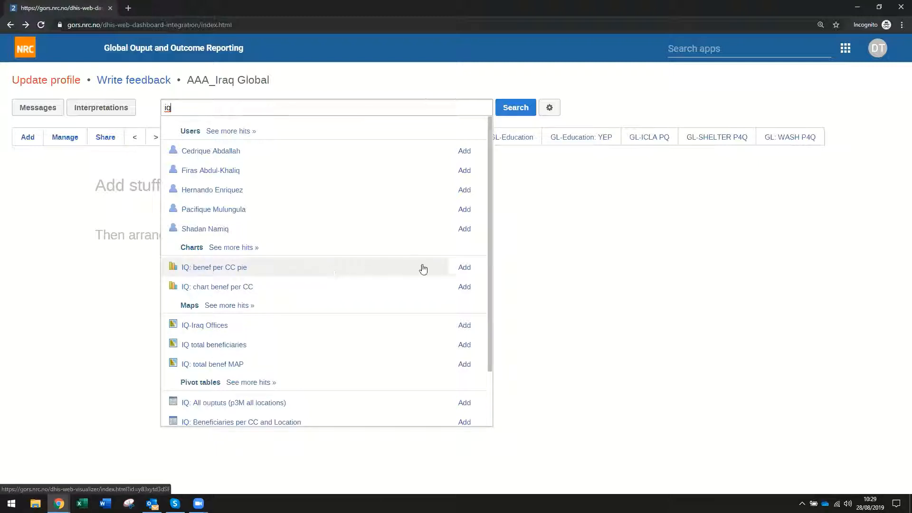
left_click(465, 267)
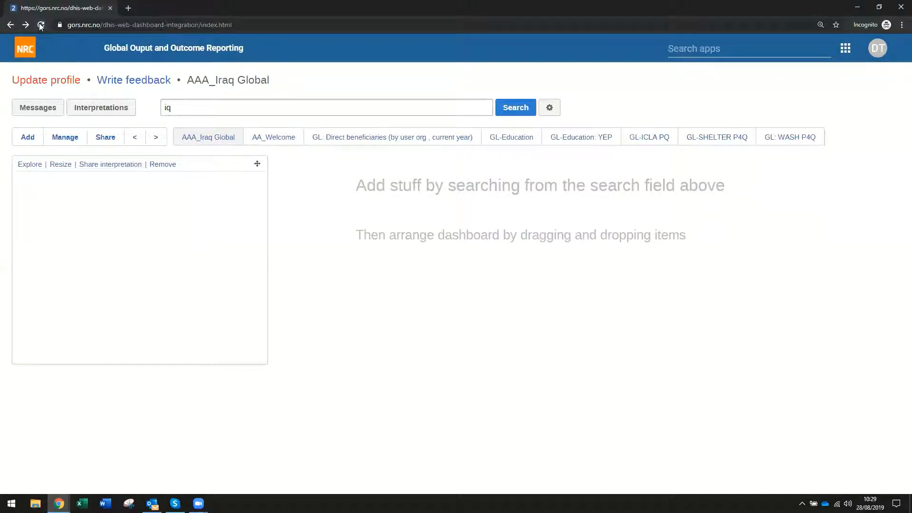
left_click(204, 141)
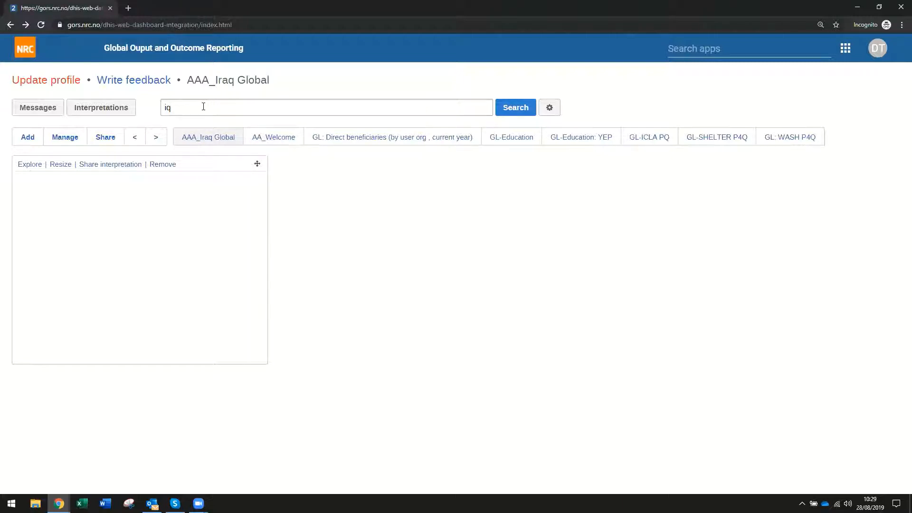
Open the map "IQ: total benef MAP" from the "iq" search to view it and return to the home dashboard.
left_click(515, 108)
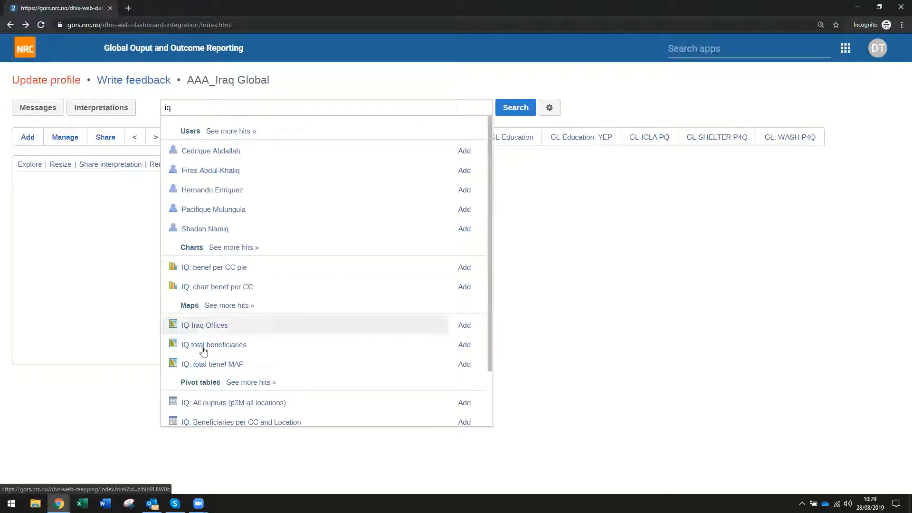
left_click(218, 367)
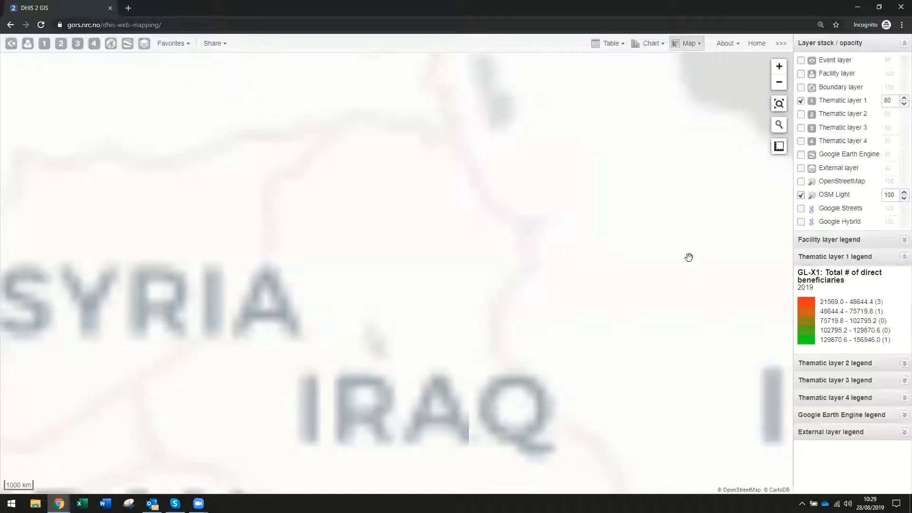
left_click(754, 44)
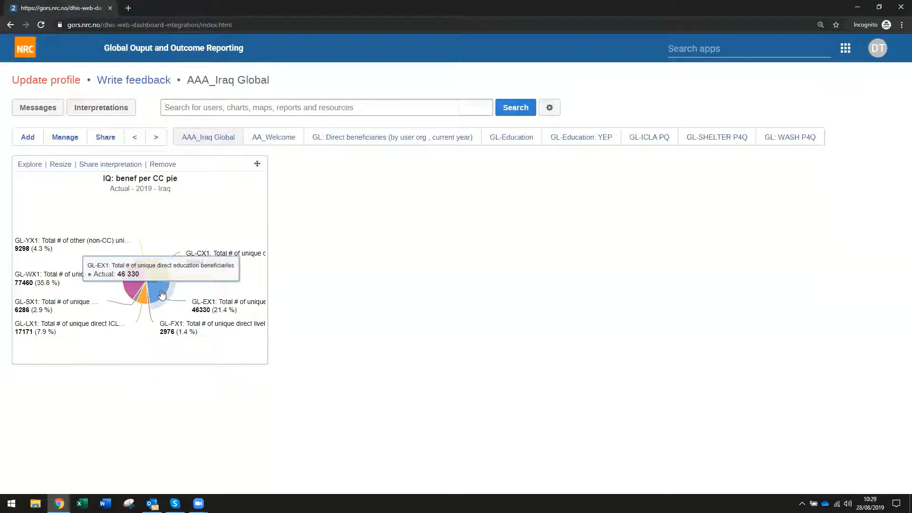
Widen the pie chart item on the AAA_Iraq Global dashboard and add the map "IQ: total benef MAP" from an "iq" search.
left_click(58, 165)
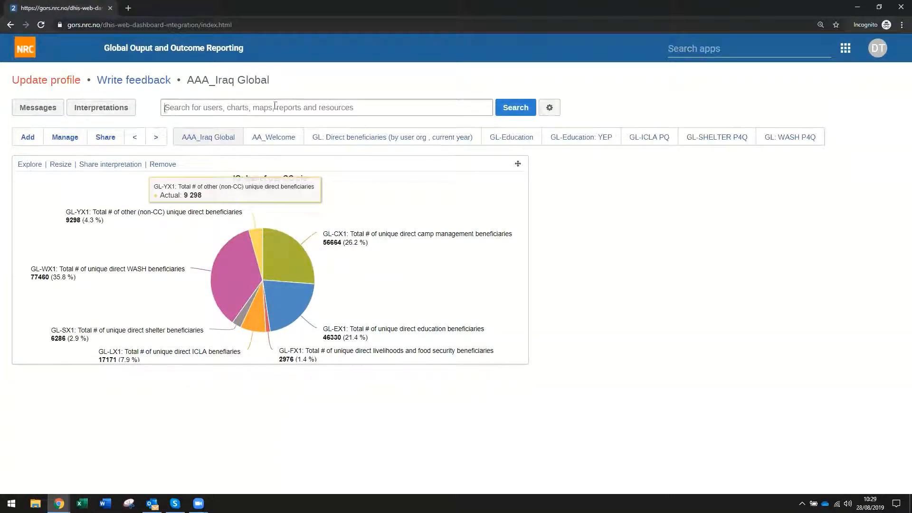
left_click(194, 111)
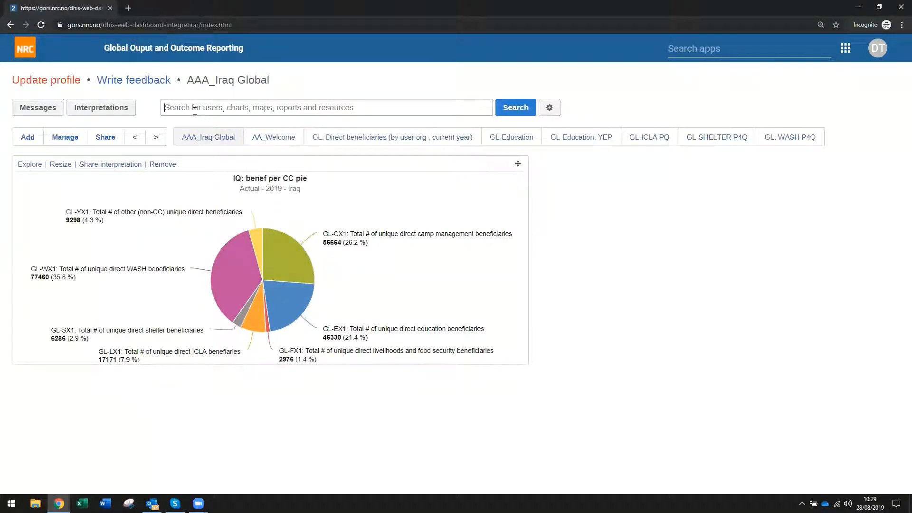
type("iq")
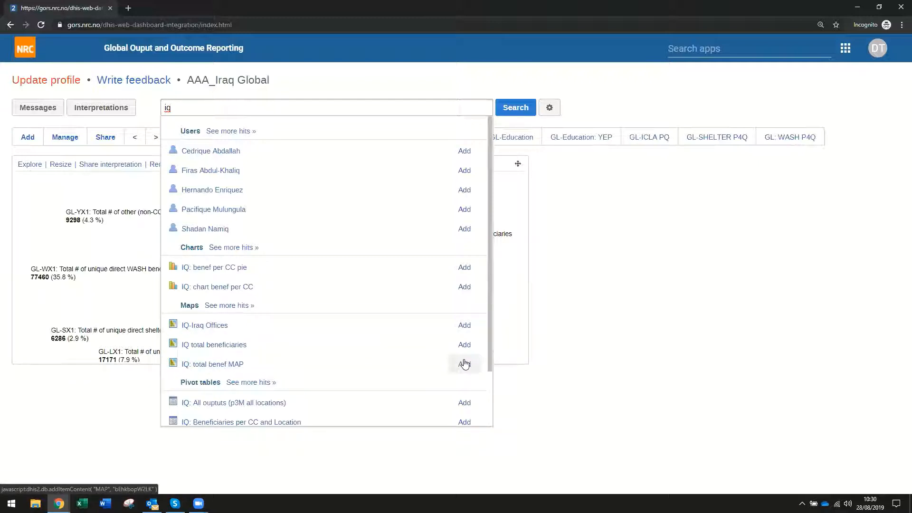
left_click(464, 364)
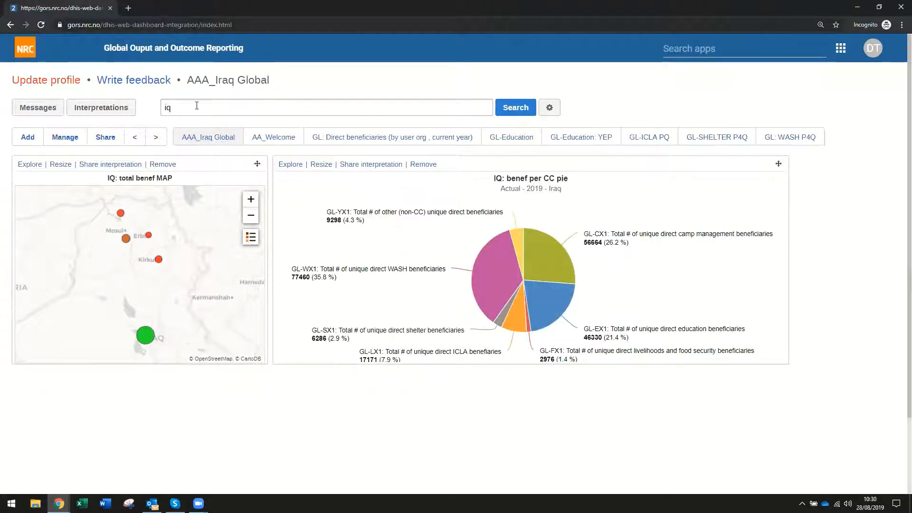
Add the chart "IQ: chart benef per CC" from the "iq" search and resize it to span the full dashboard row.
left_click(517, 106)
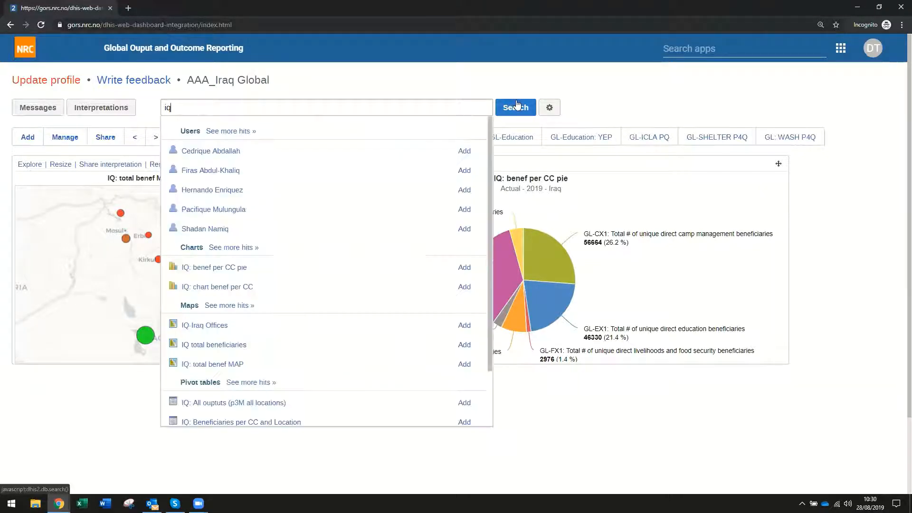
scroll(322, 397, "down", 2)
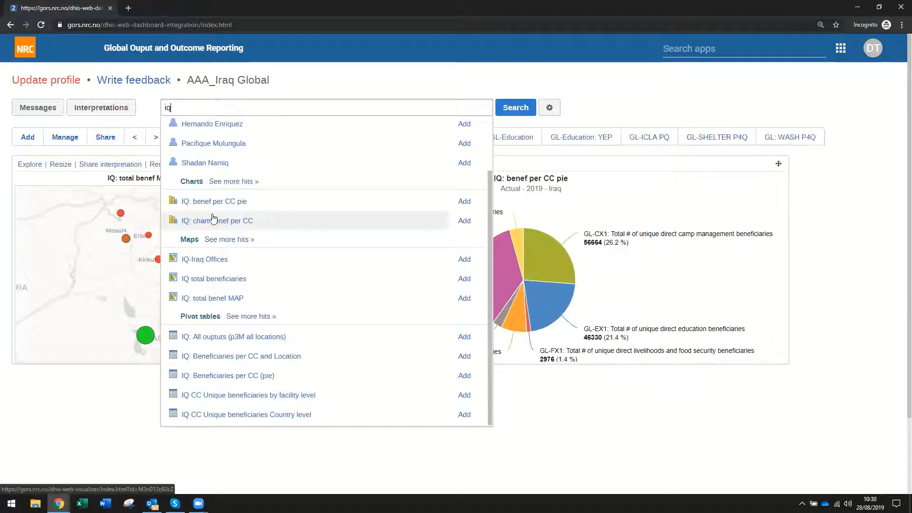
left_click(465, 220)
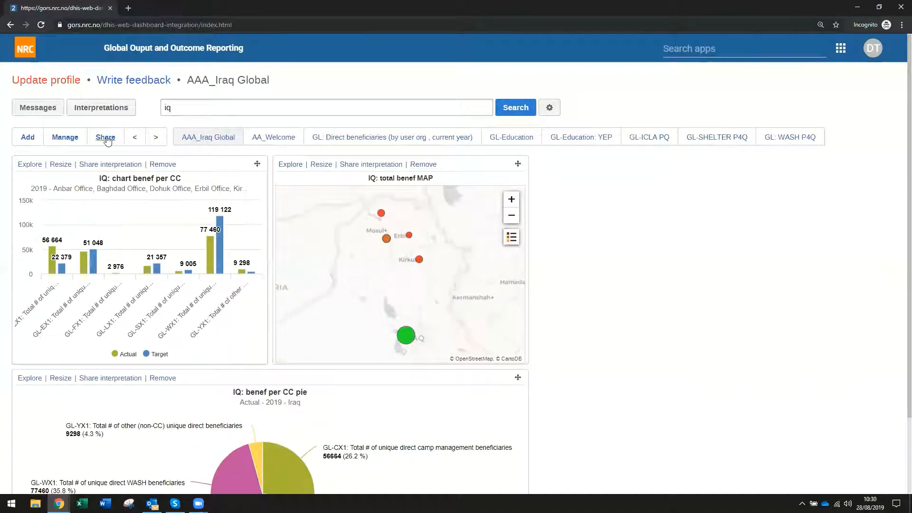
left_click(59, 164)
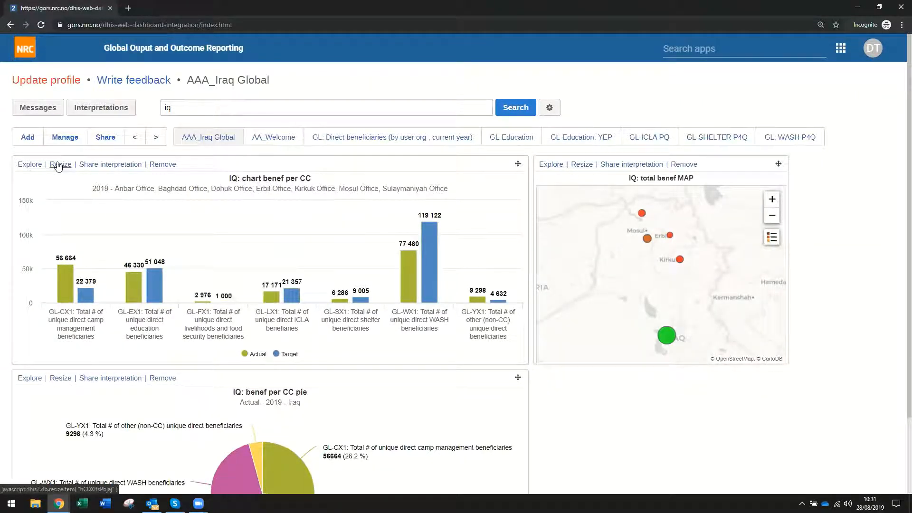
left_click(59, 164)
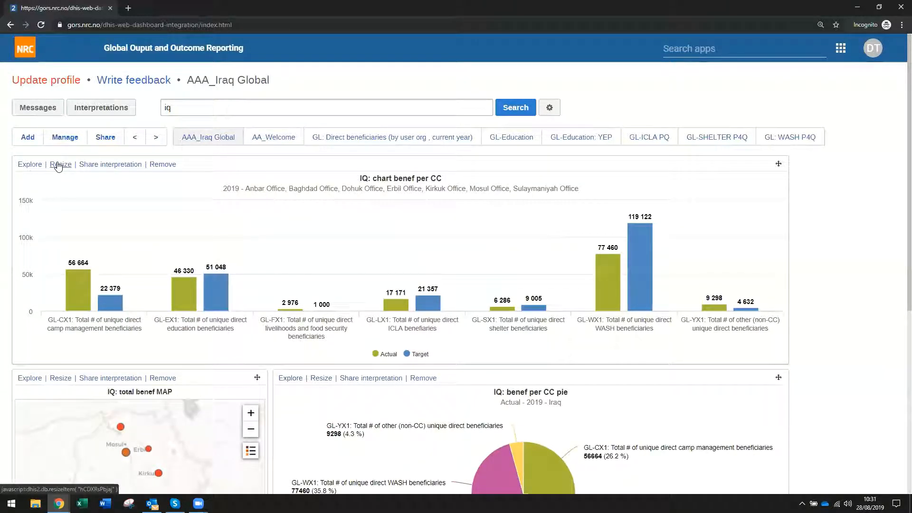
left_click(59, 164)
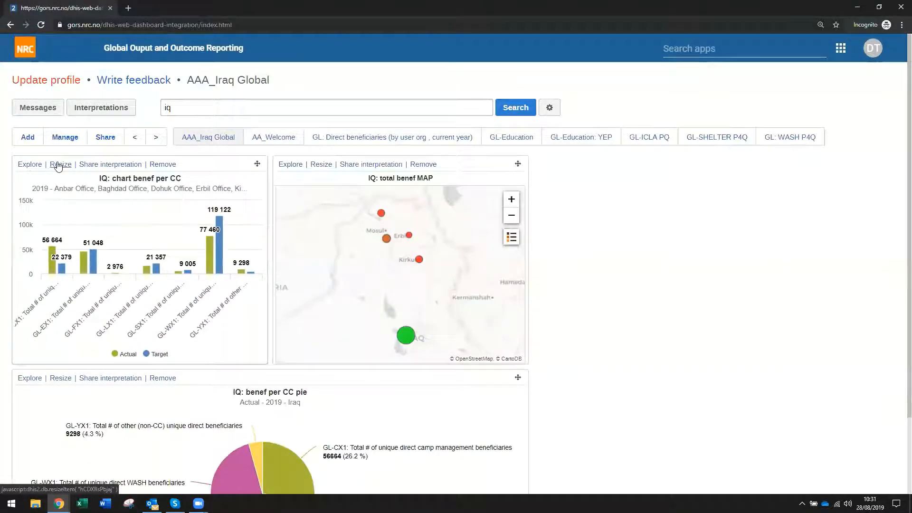
left_click(59, 164)
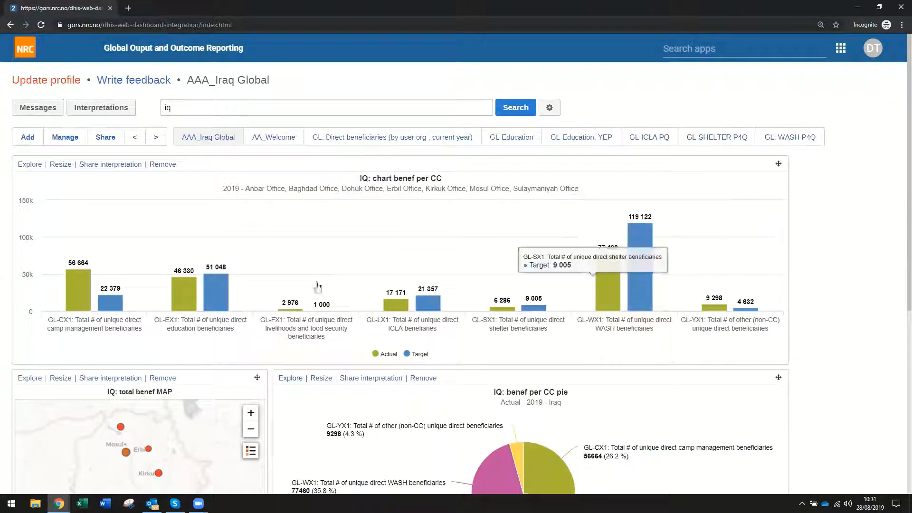
Explore the pie chart "IQ: benef per CC pie", rename the favorite "IQ: Total beneficiaries per CC" and return to the dashboard.
scroll(520, 407, "down", 4)
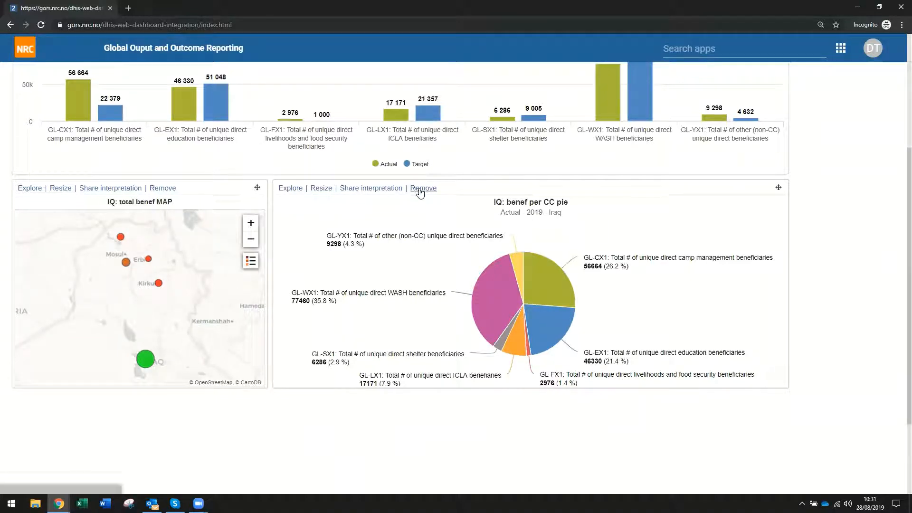
left_click(286, 189)
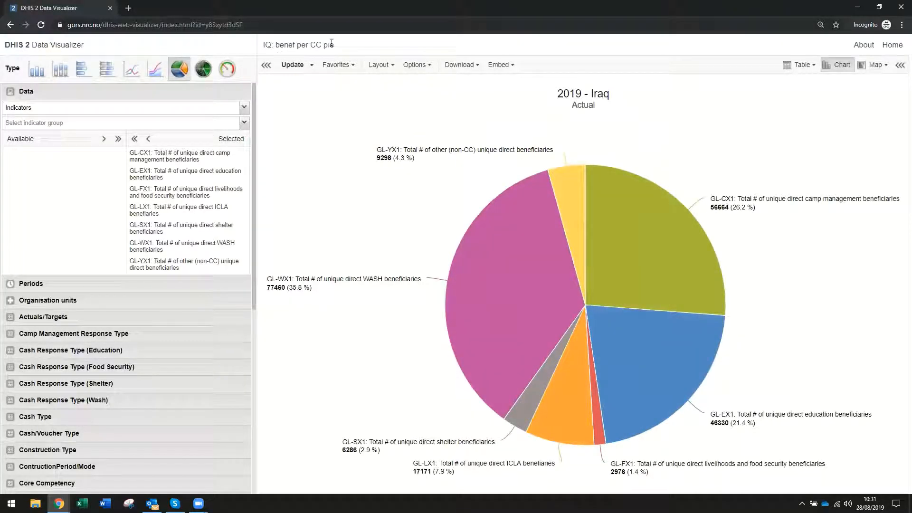
left_click(354, 66)
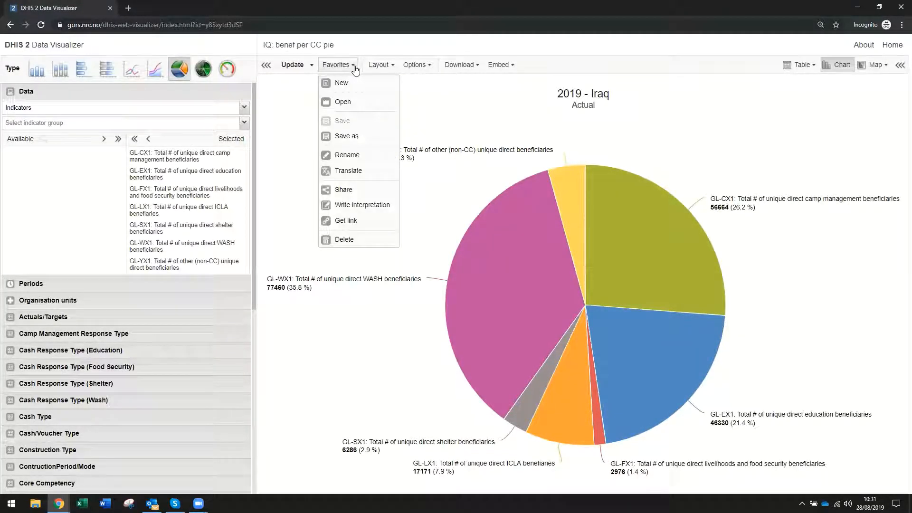
left_click(349, 156)
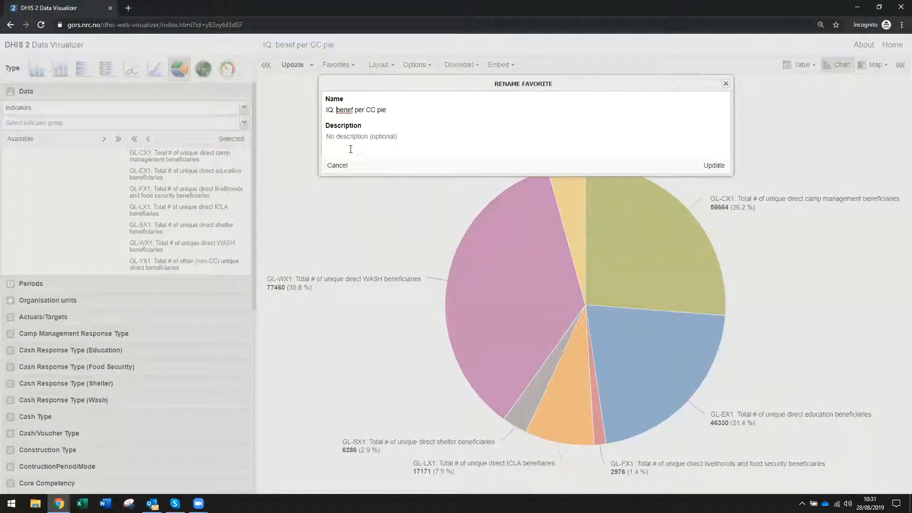
type("Total ")
type("i")
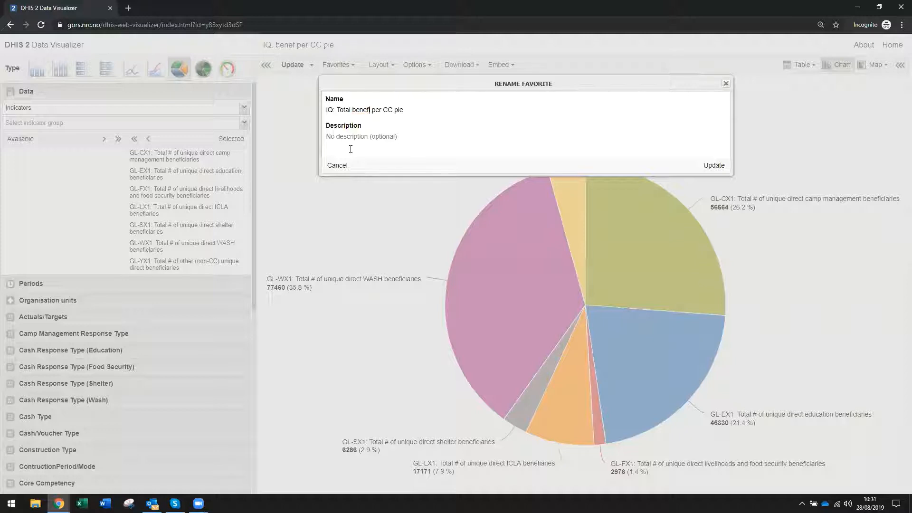
type("iciaries")
key("BackSpace")
left_click(714, 165)
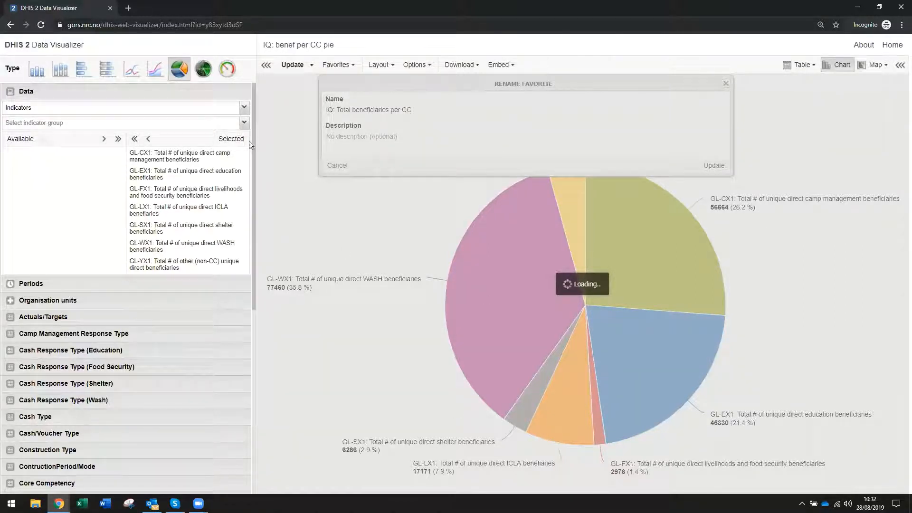
left_click(41, 23)
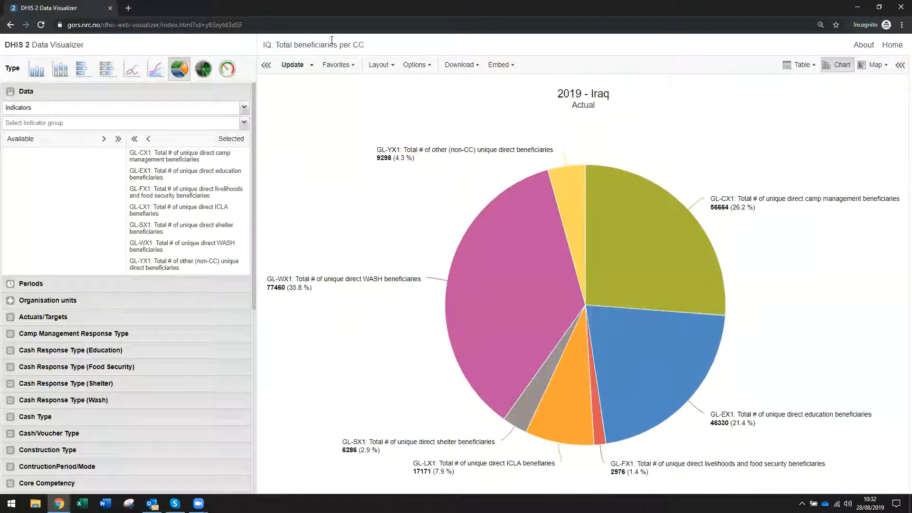
left_click_drag(276, 44, 397, 39)
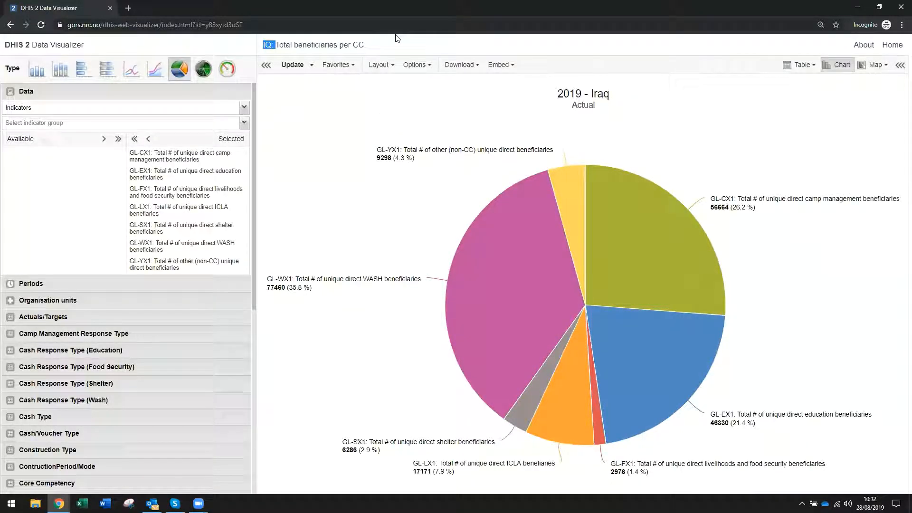
left_click(891, 45)
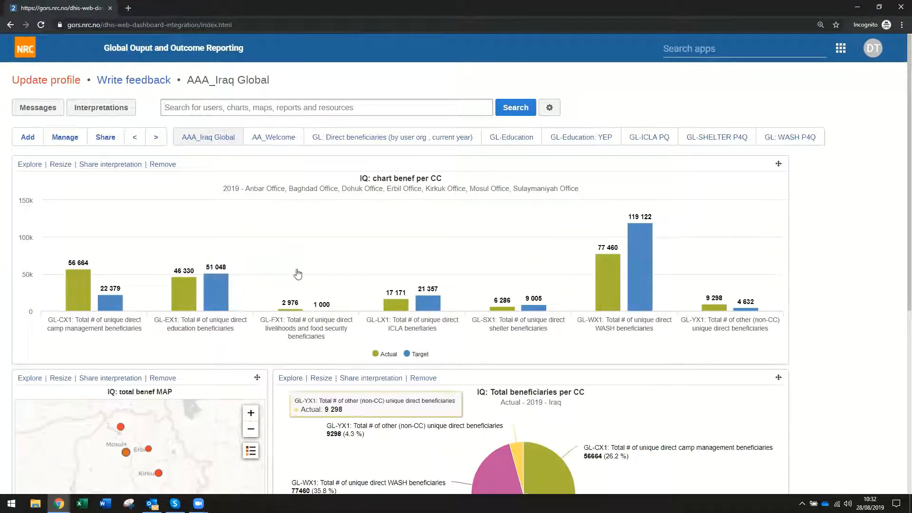
Create a new dashboard named "AAA_Iraq Education" and check its management options.
left_click(28, 137)
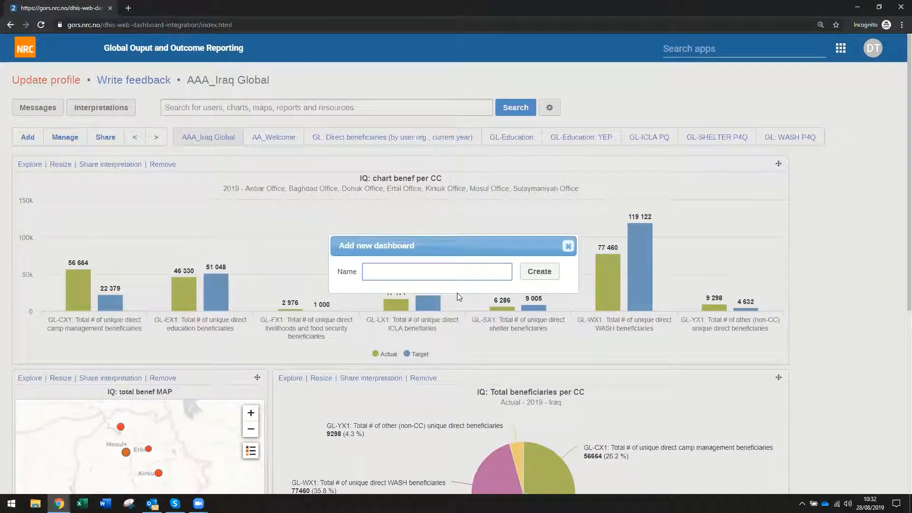
type("AAA_Iraq Edu")
type("tion")
left_click(544, 270)
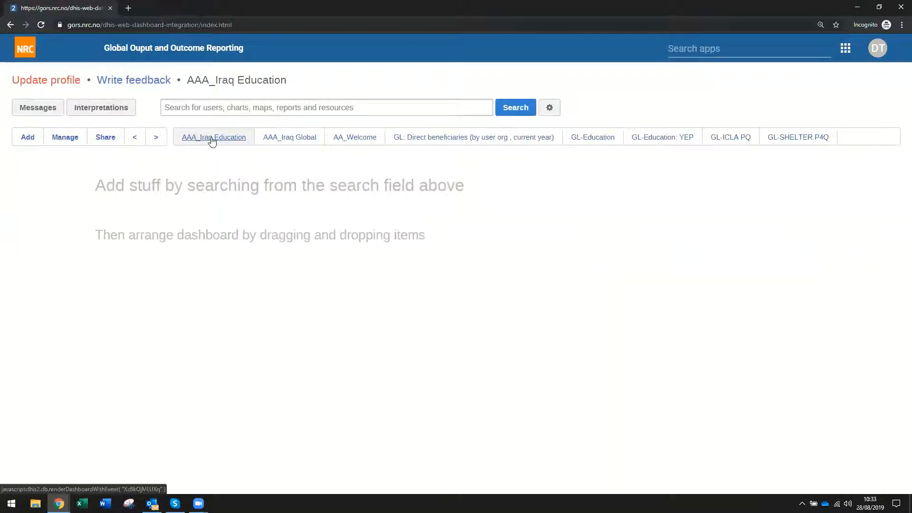
left_click(67, 138)
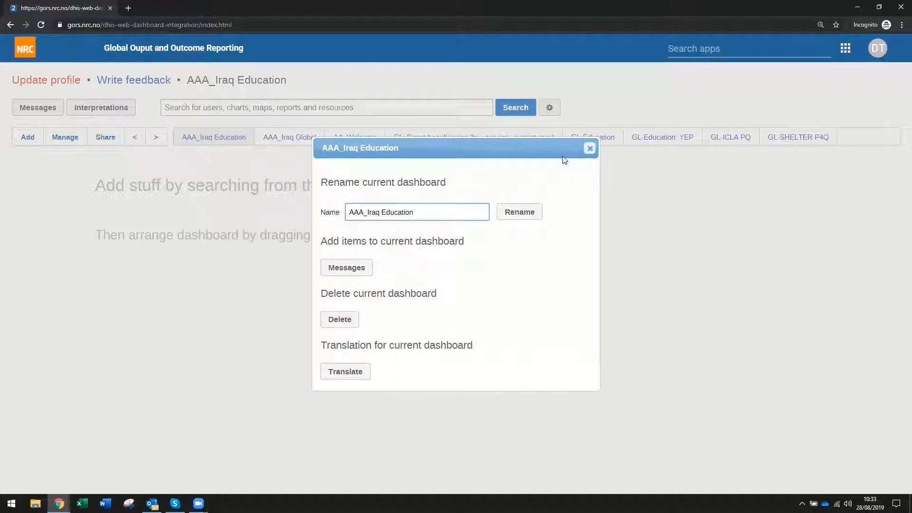
left_click(591, 151)
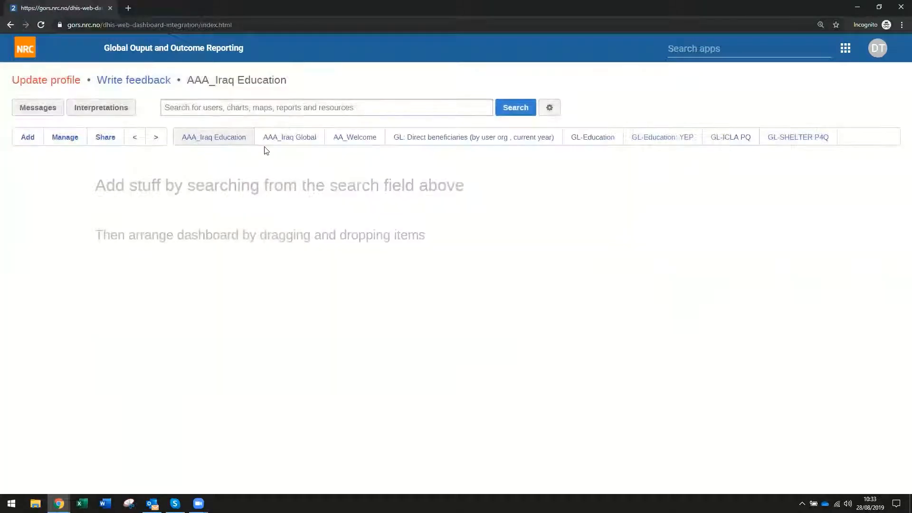
Rename the AAA_Iraq Global dashboard as "AAA_Iraq".
left_click(290, 137)
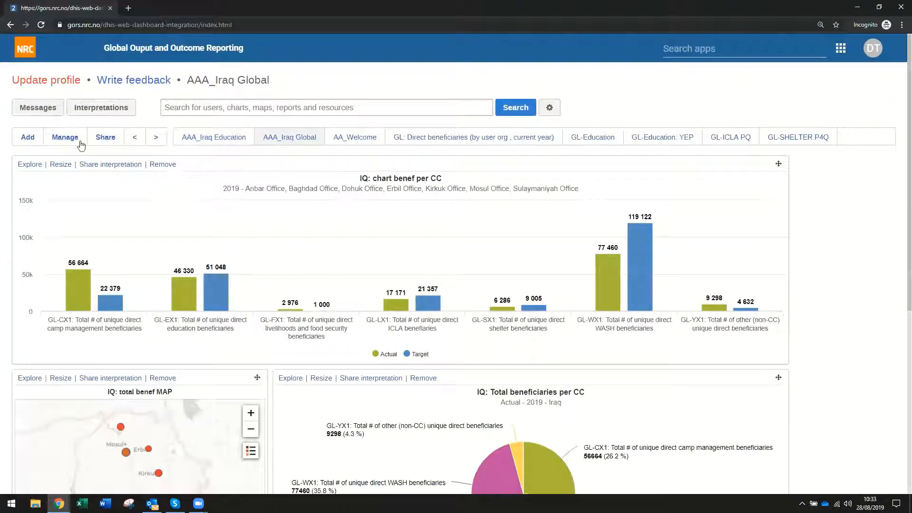
left_click(73, 137)
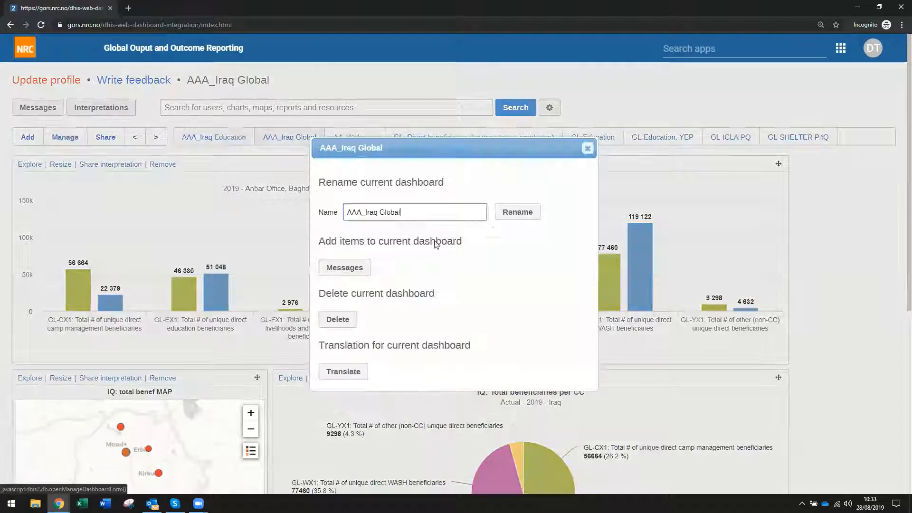
double_click(396, 212)
key("BackSpace")
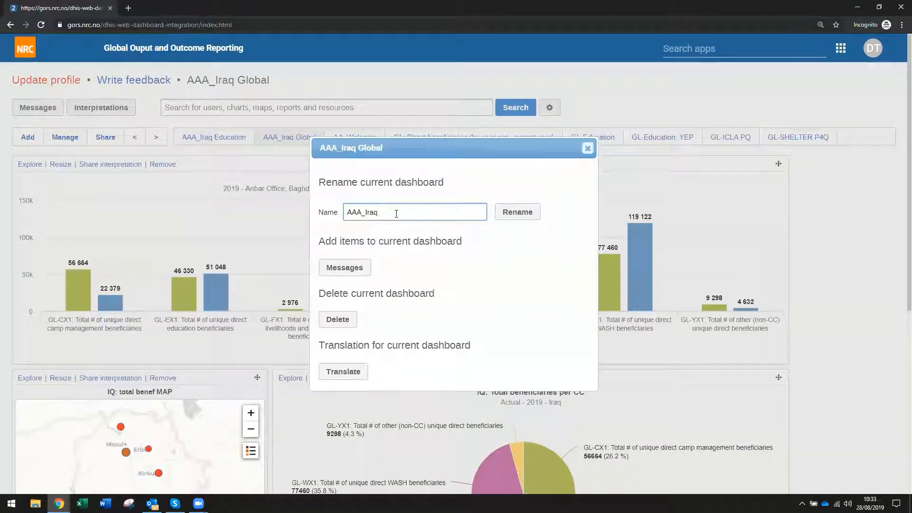
left_click(525, 211)
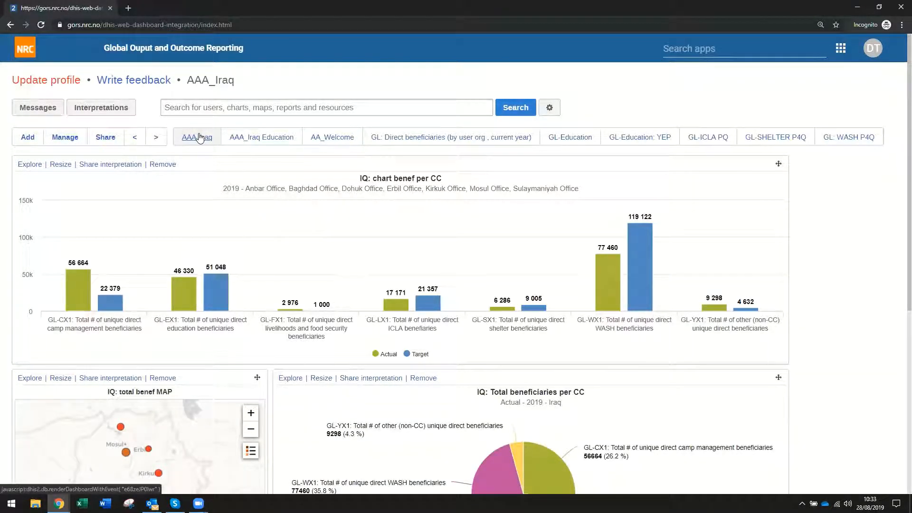
From the AAA_Iraq Education dashboard, search for "iq", expand the pivot table hits and open "IQ: Education all" to examine its indicators.
left_click(253, 138)
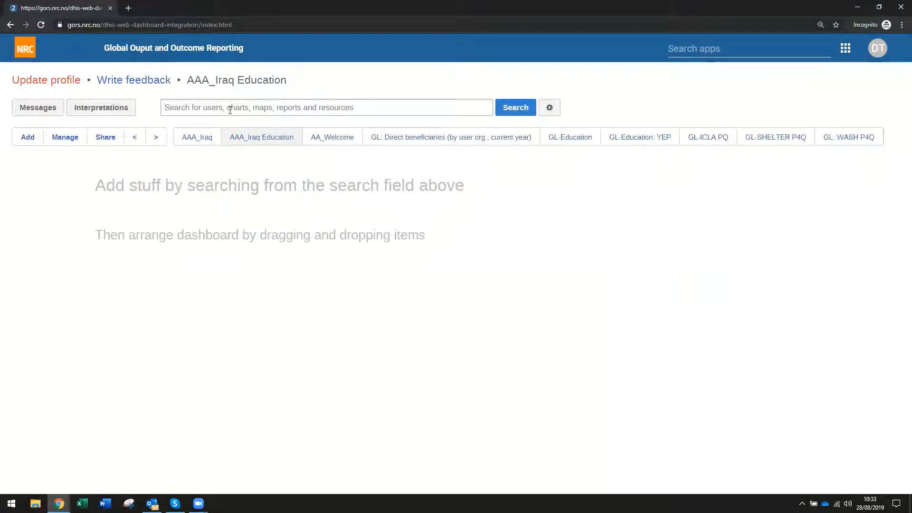
type("iq")
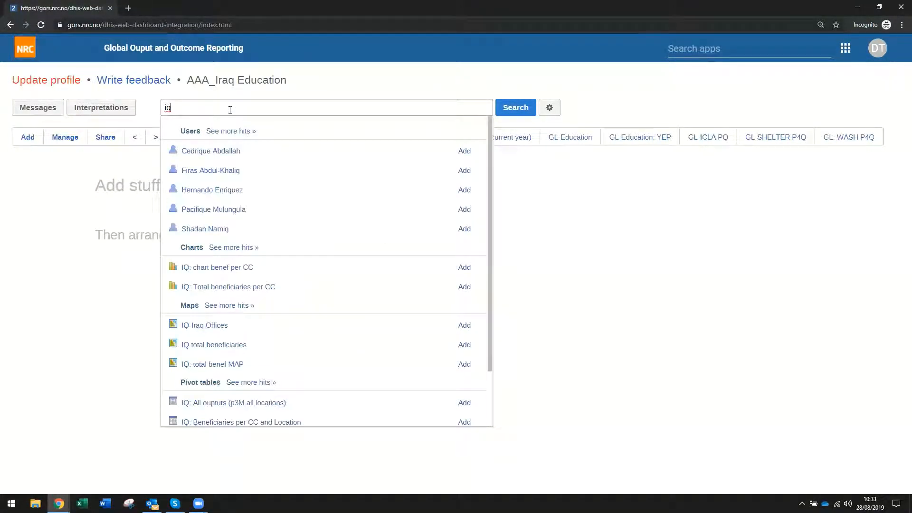
scroll(347, 380, "down", 2)
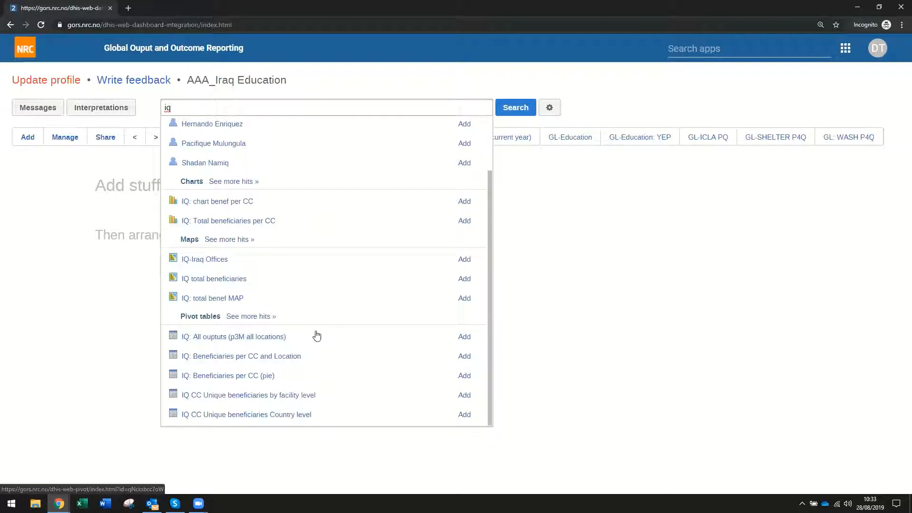
left_click(265, 316)
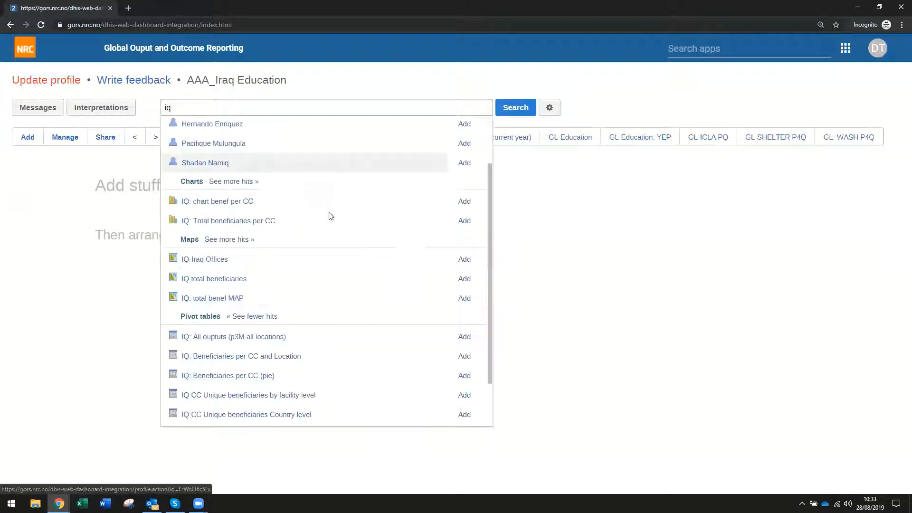
scroll(385, 377, "down", 2)
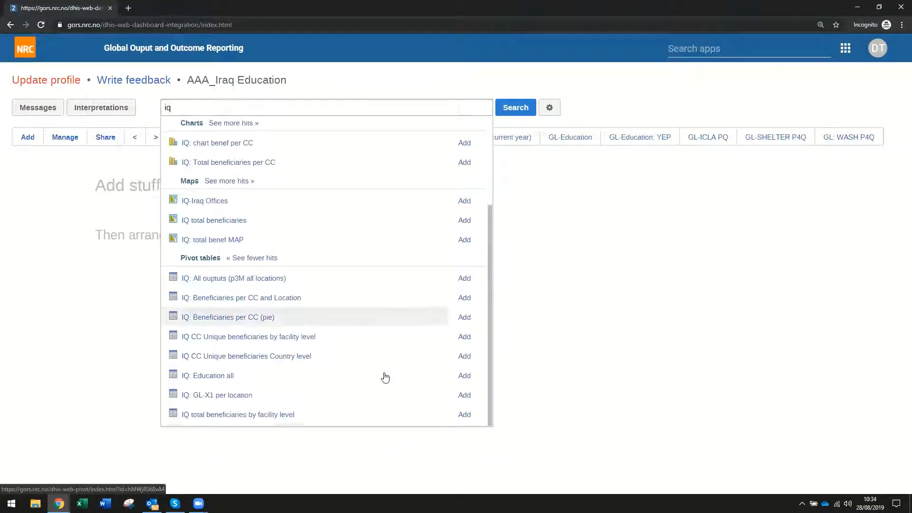
left_click(208, 378)
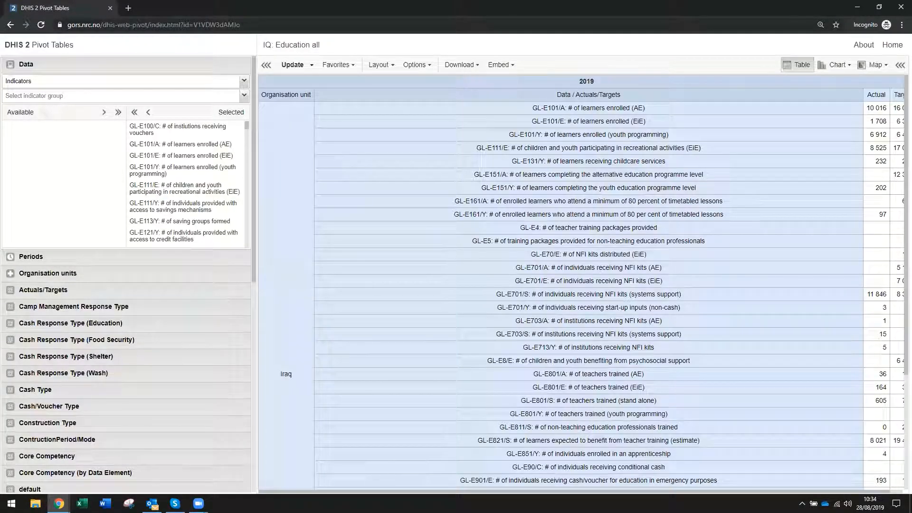
scroll(633, 270, "down", 3)
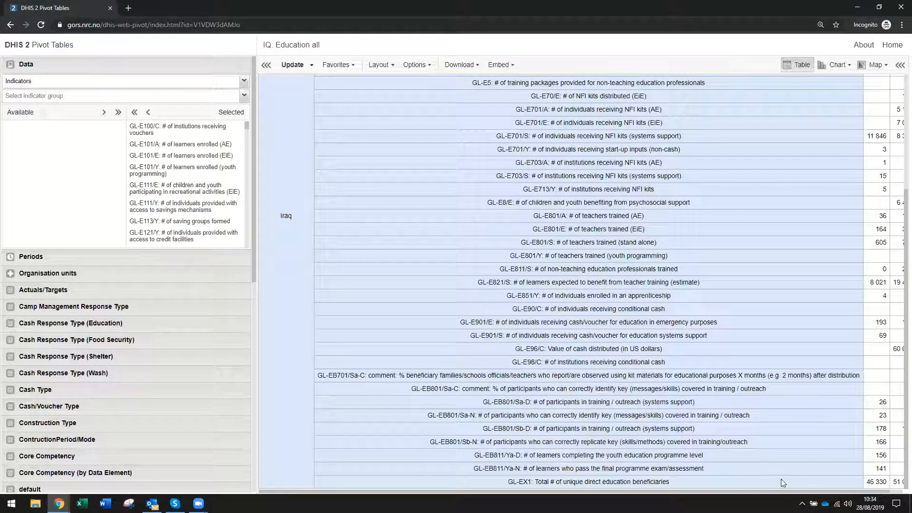
Examine the Actual and Target columns of the "IQ: Education all" pivot table across its full width, and return to the dashboard.
left_click(266, 66)
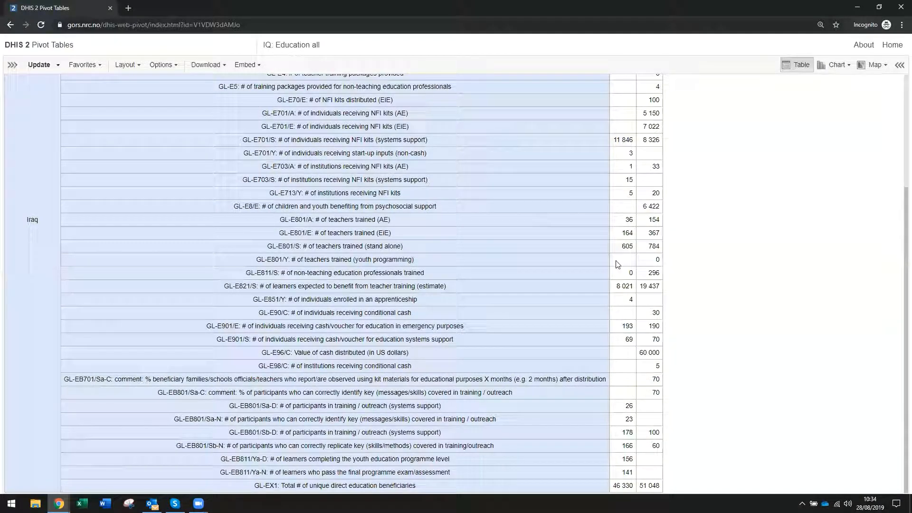
scroll(618, 264, "up", 1)
scroll(618, 264, "up", 3)
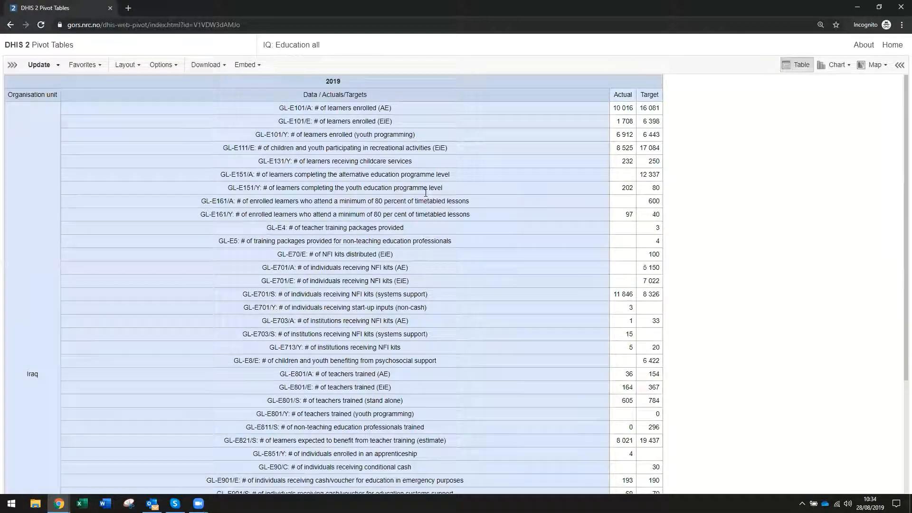
left_click(12, 66)
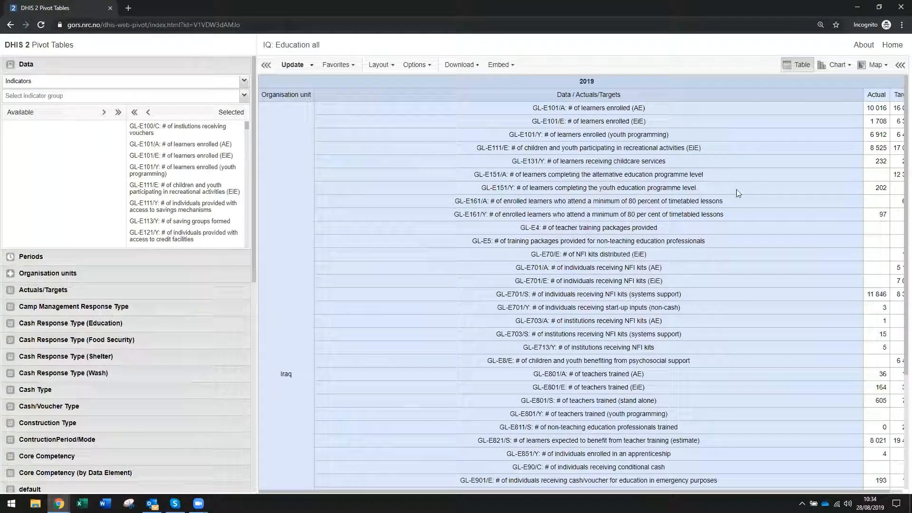
left_click(888, 48)
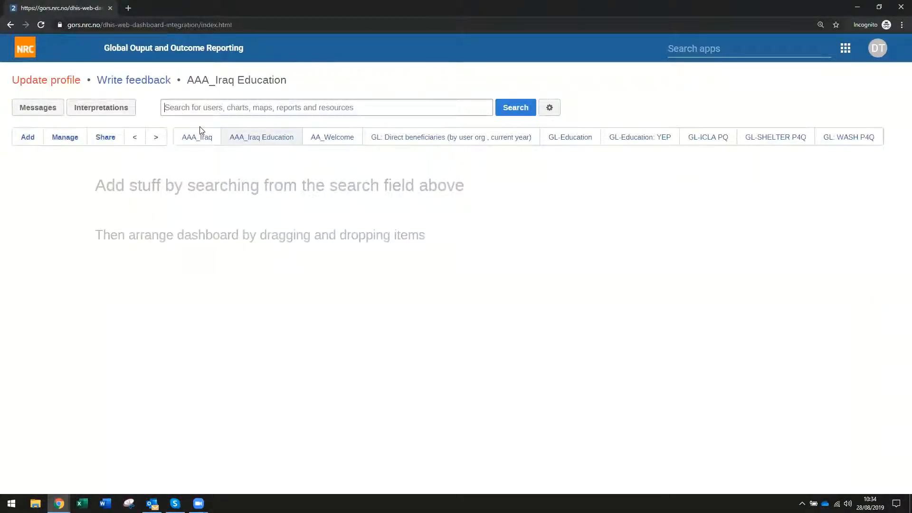
Search for "educa" on the AAA_Iraq Education dashboard, expand the pivot table hits and open "IQ: Education all".
type("educa")
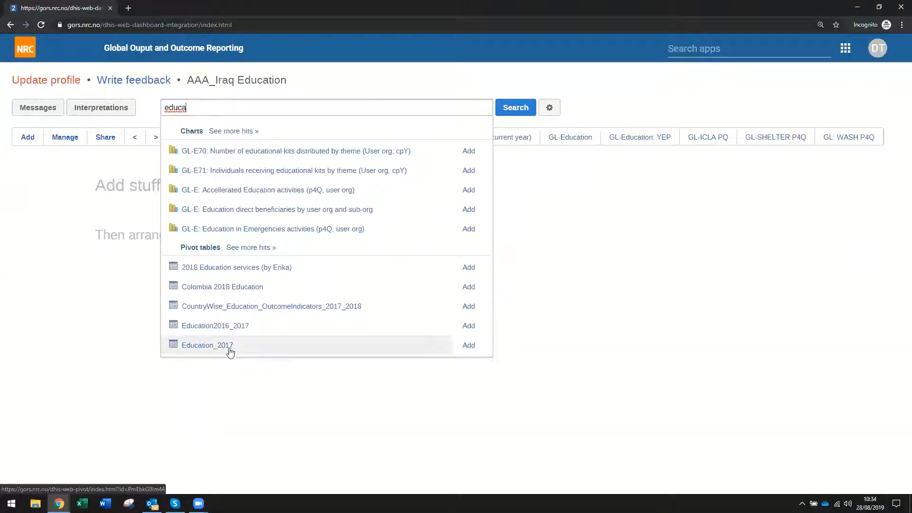
left_click(270, 249)
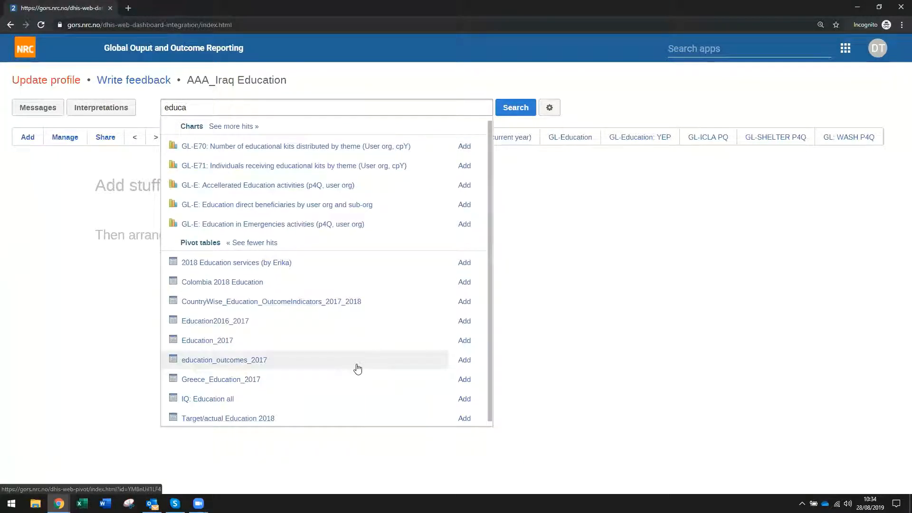
left_click(213, 400)
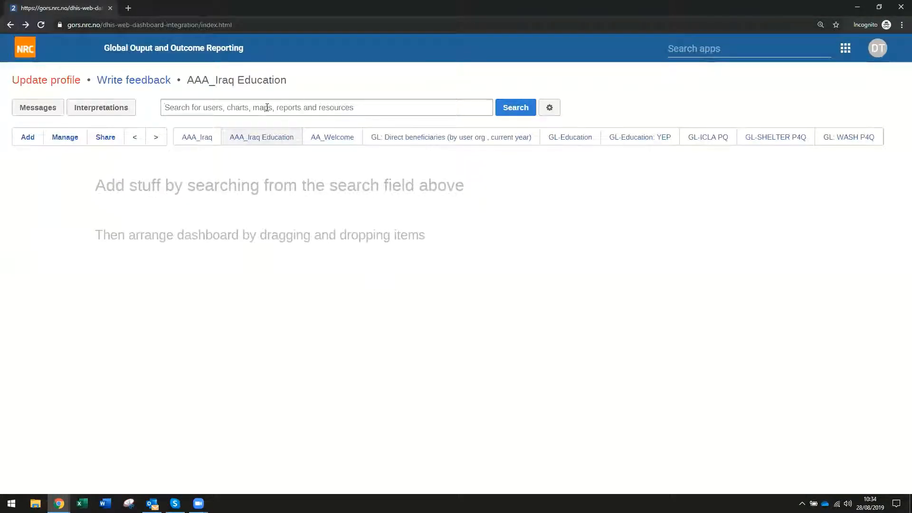
Search for "iq" from the dashboard, expand the pivot table hits and open "IQ: Education all" from the list.
type("iq")
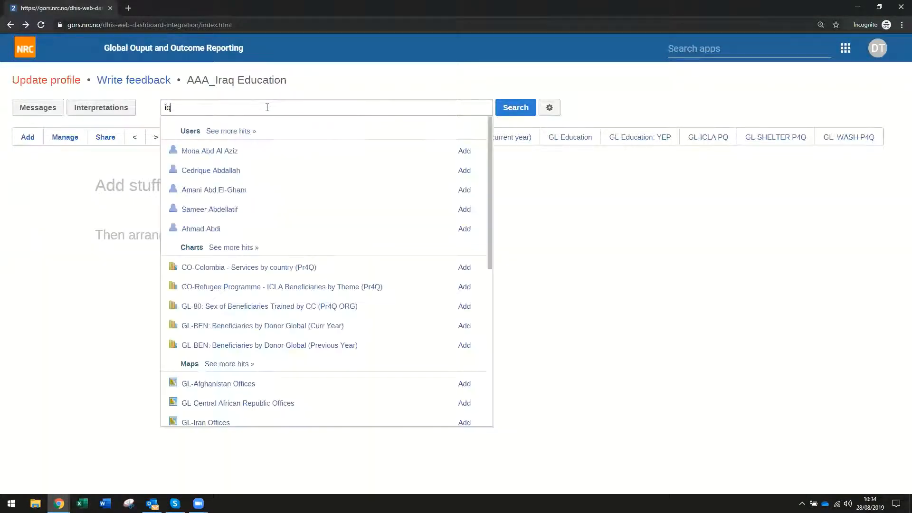
scroll(203, 375, "down", 3)
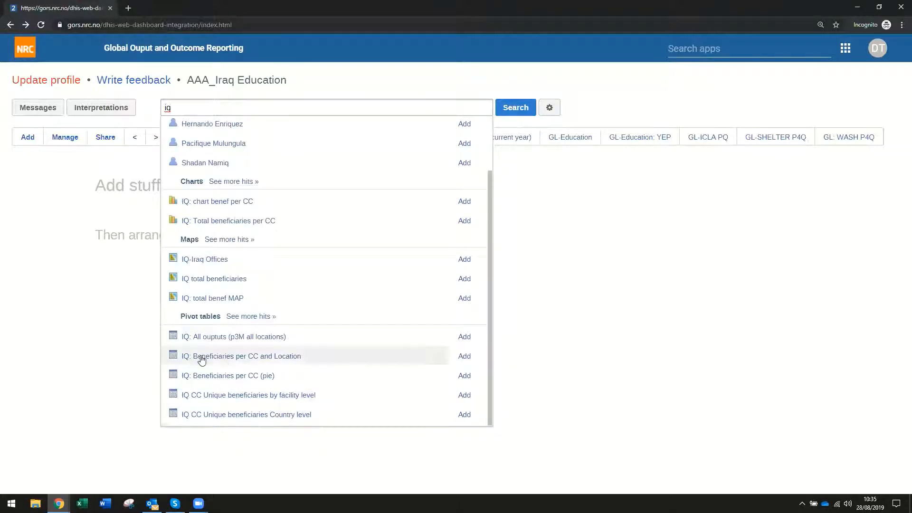
left_click(246, 317)
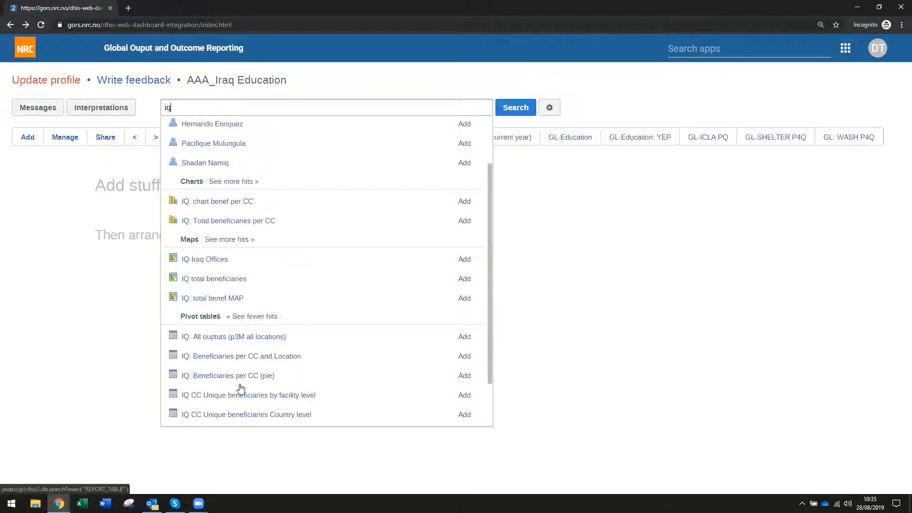
scroll(232, 399, "down", 2)
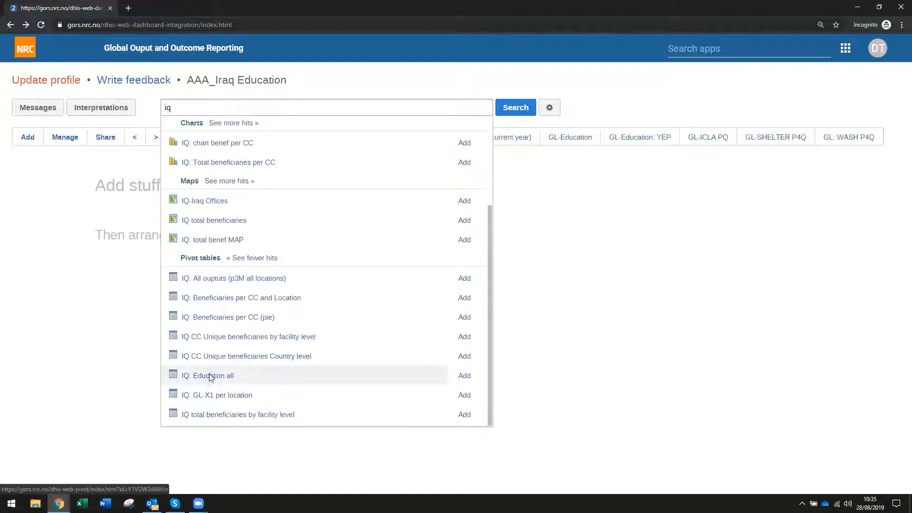
left_click(210, 377)
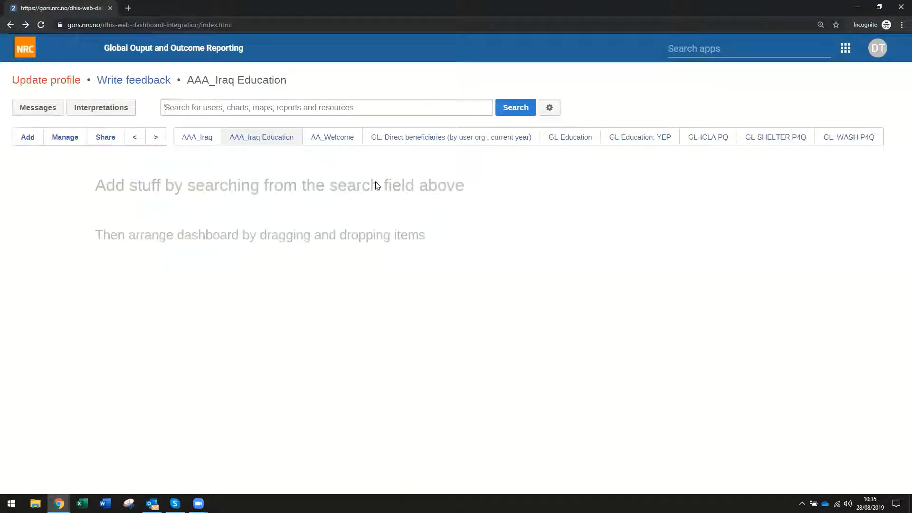
Search for "iq:", add the pivot table "IQ: Education all" to the AAA_Iraq Education dashboard and reload the page.
type("iq:")
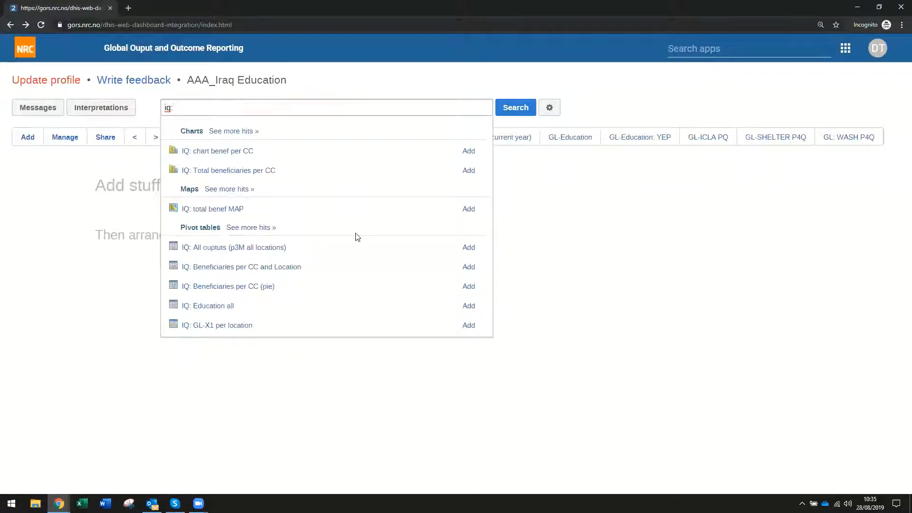
left_click(259, 228)
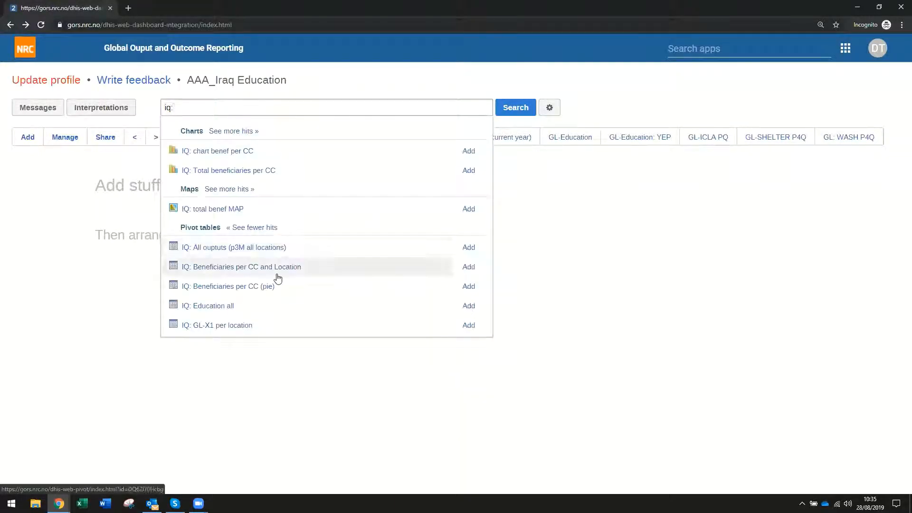
left_click(469, 307)
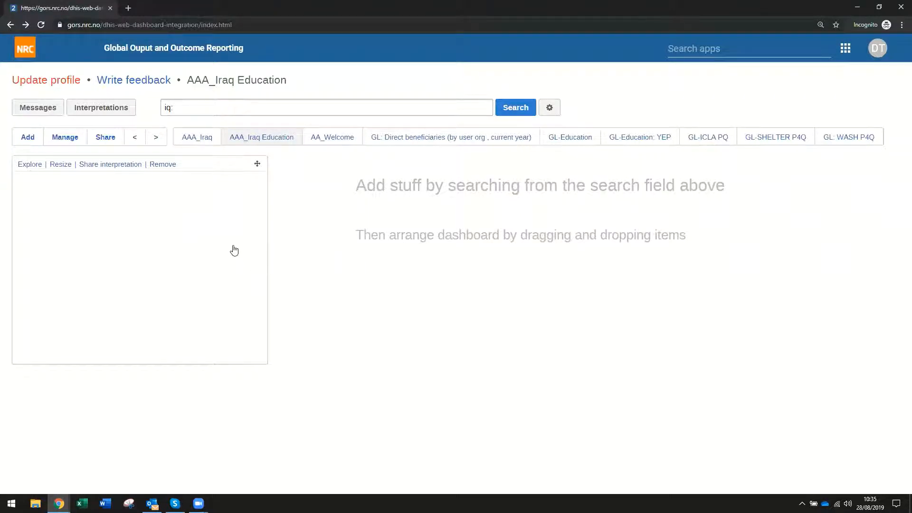
left_click(40, 25)
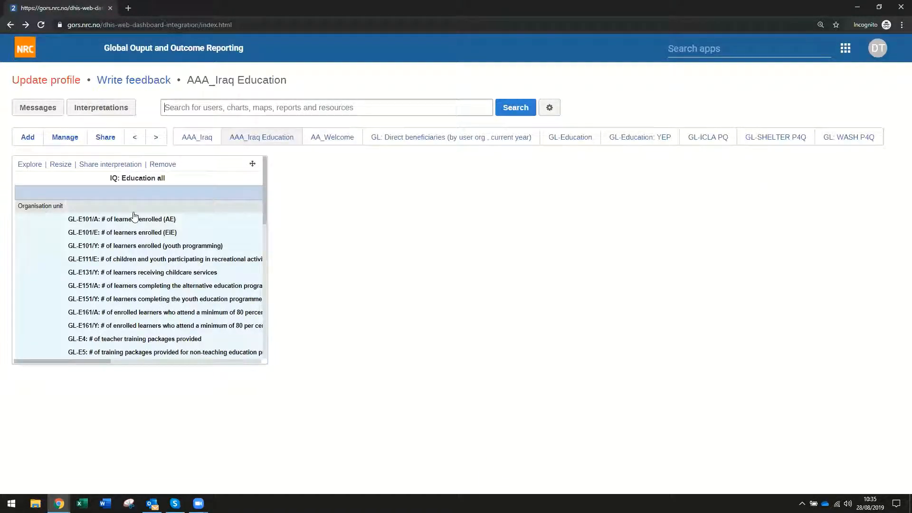
Enlarge the "IQ: Education all" dashboard item until both the Actual and Target columns fit, and look through its rows.
scroll(138, 283, "down", 8)
scroll(138, 283, "down", 3)
scroll(123, 228, "up", 12)
left_click(58, 166)
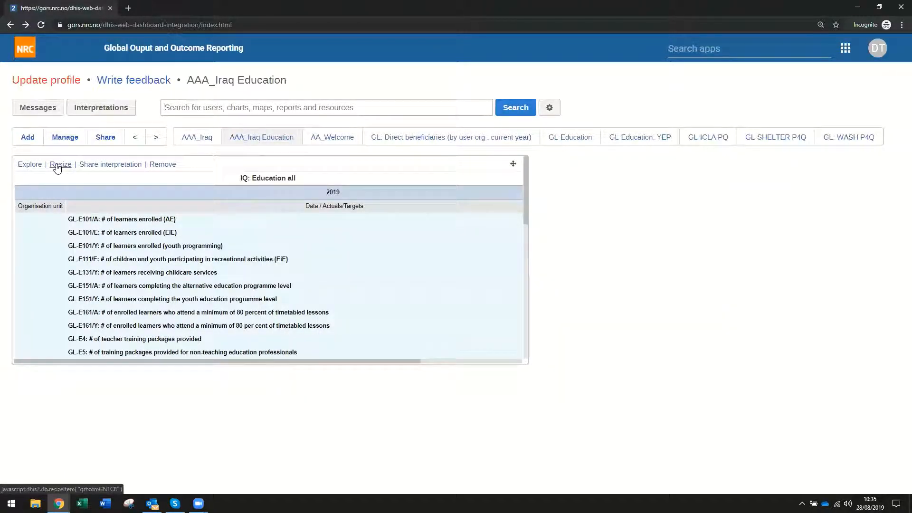
left_click(58, 166)
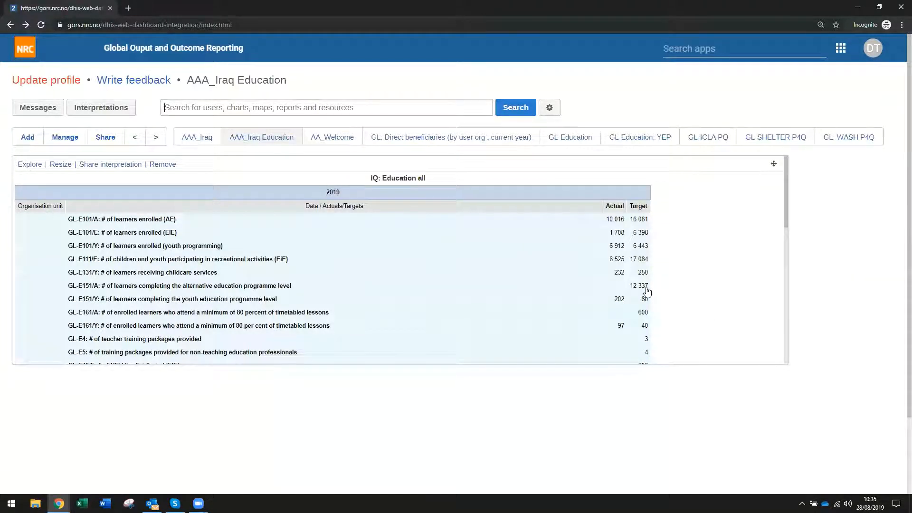
scroll(647, 292, "down", 10)
scroll(647, 292, "up", 10)
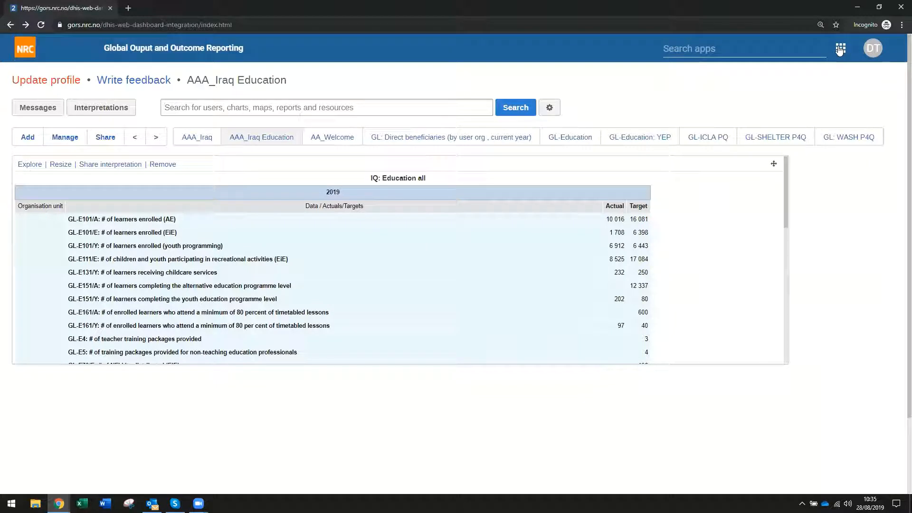
Start a new table in the Pivot Table app and set its data type to Data elements.
left_click(840, 49)
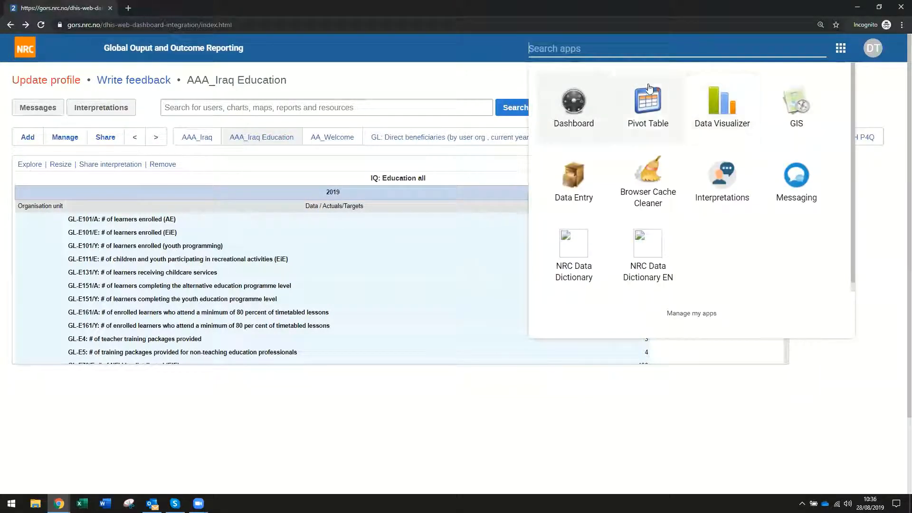
left_click(649, 116)
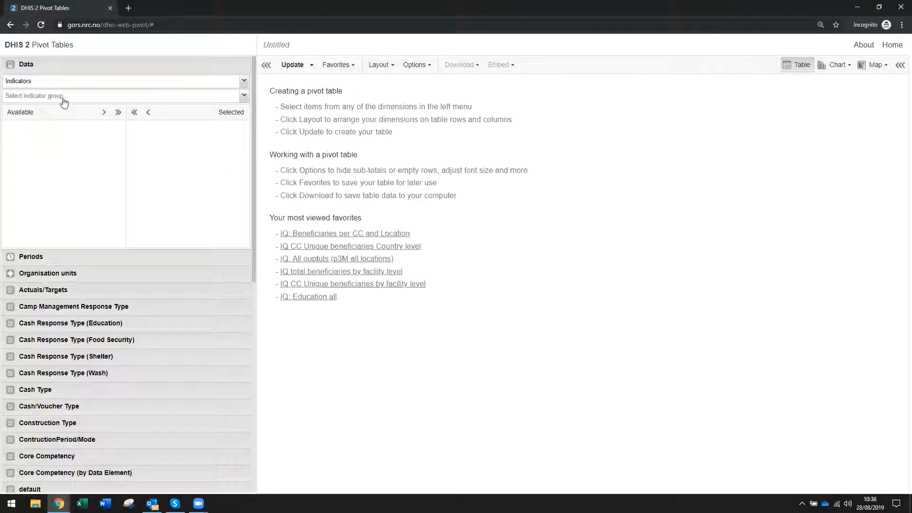
left_click(41, 82)
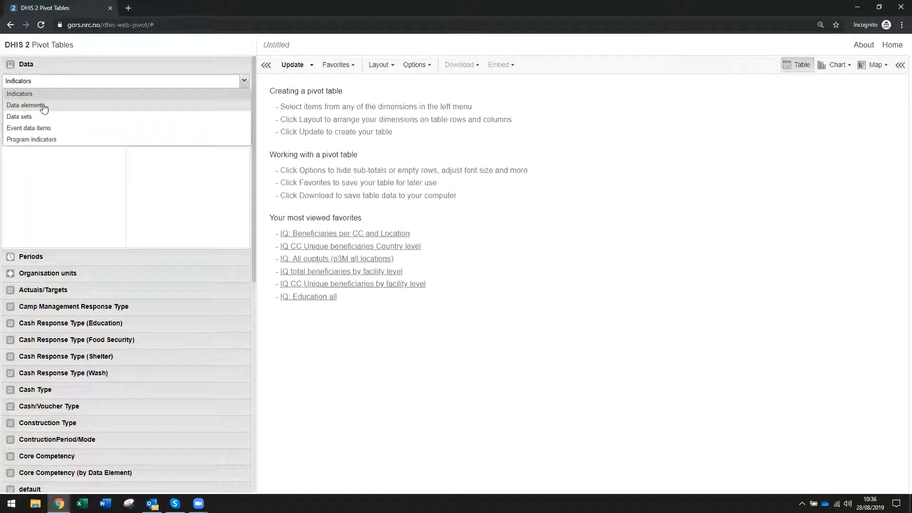
left_click(43, 106)
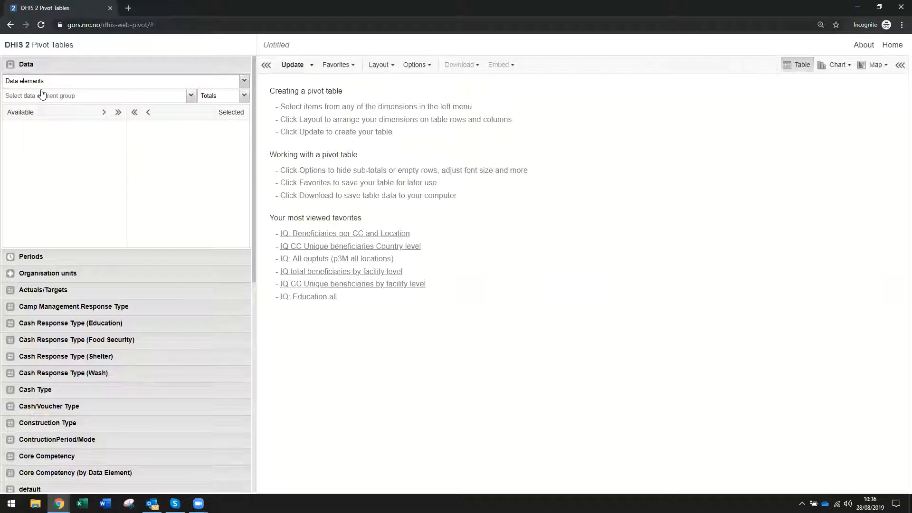
Set the data element group to EDUCATION for the new pivot table.
left_click(42, 95)
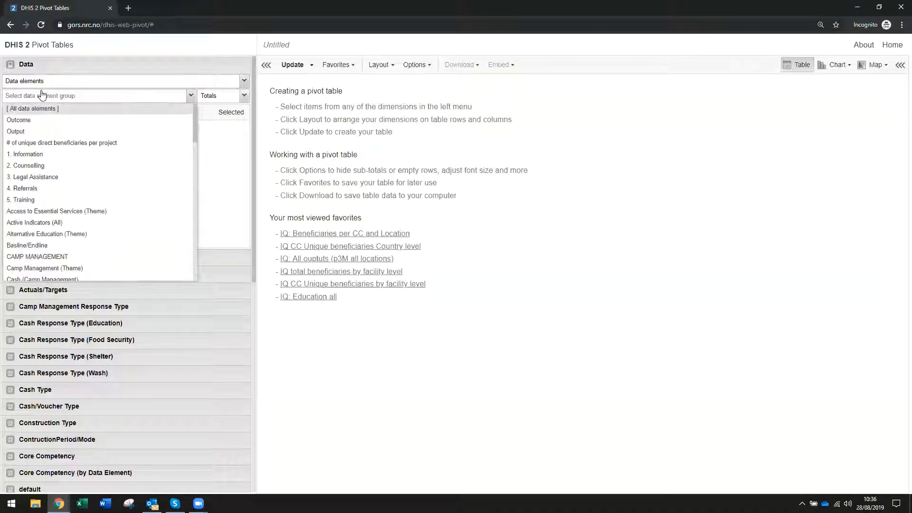
left_click(19, 132)
left_click(46, 96)
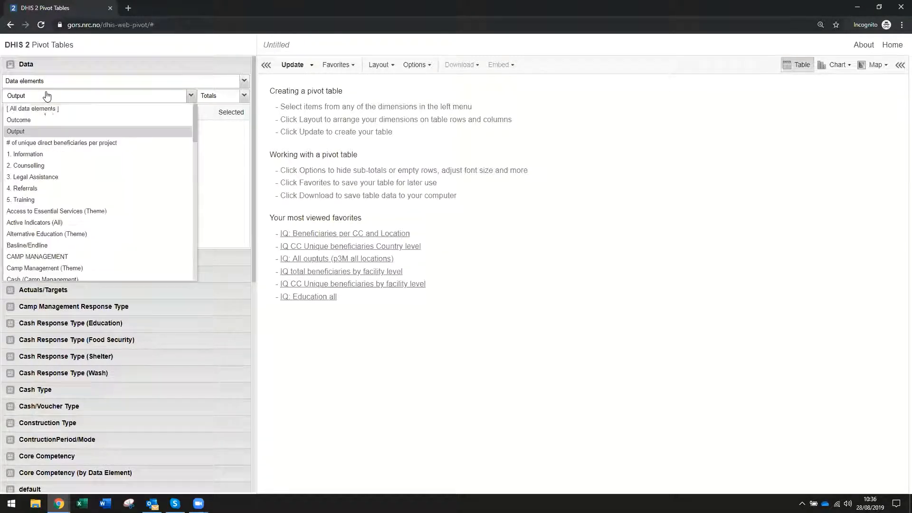
scroll(66, 242, "down", 4)
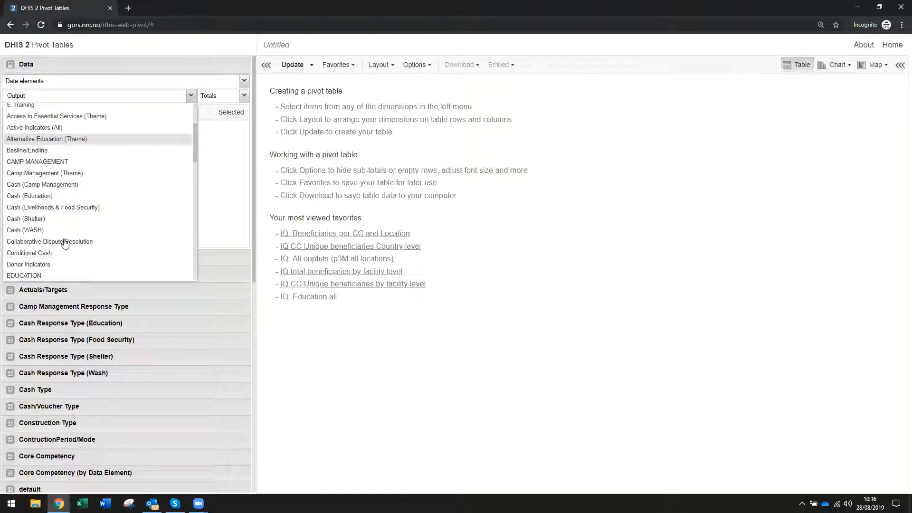
scroll(28, 233, "down", 2)
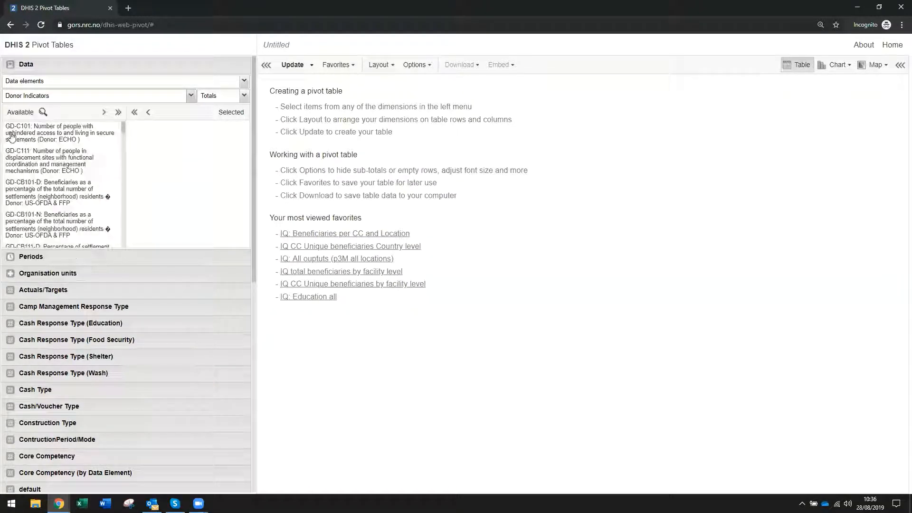
left_click(35, 96)
scroll(43, 236, "down", 4)
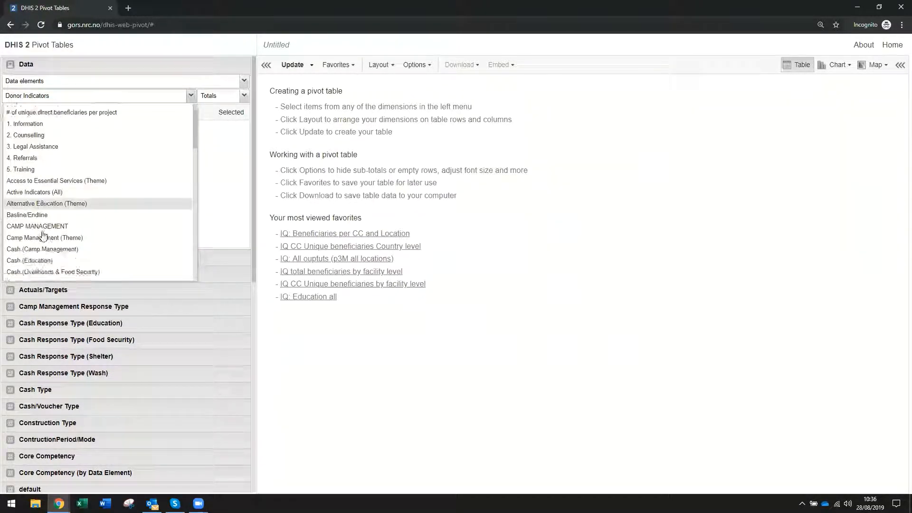
left_click(22, 228)
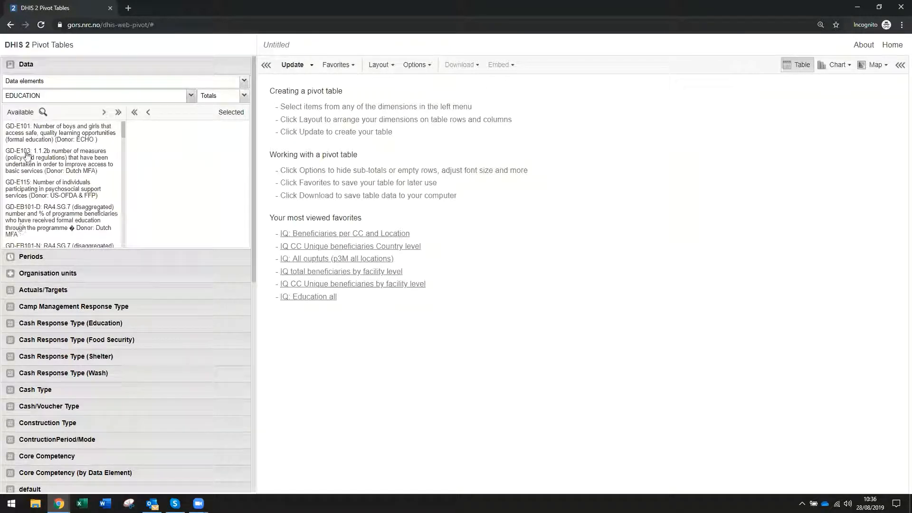
Filter the EDUCATION data elements by "enro" and select the GL indicators from GL-E101/A to GL-EB111/A-N.
left_click(42, 112)
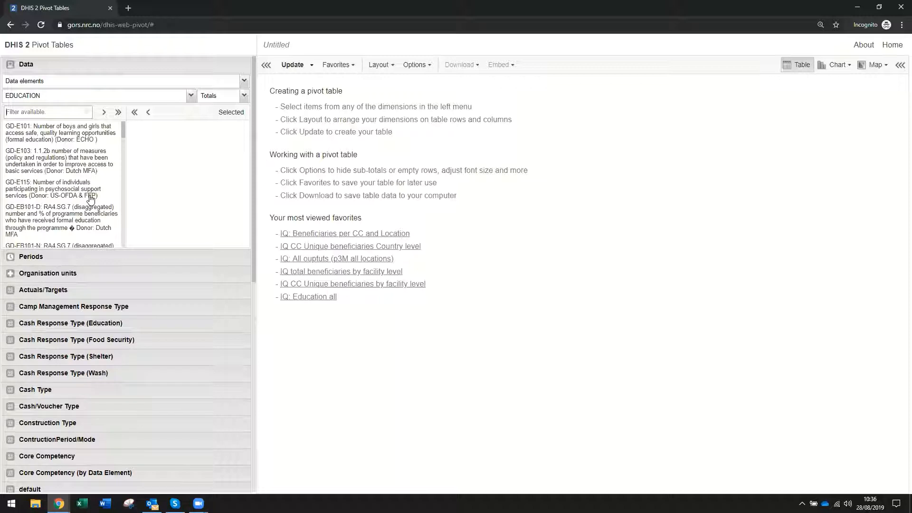
type("enro")
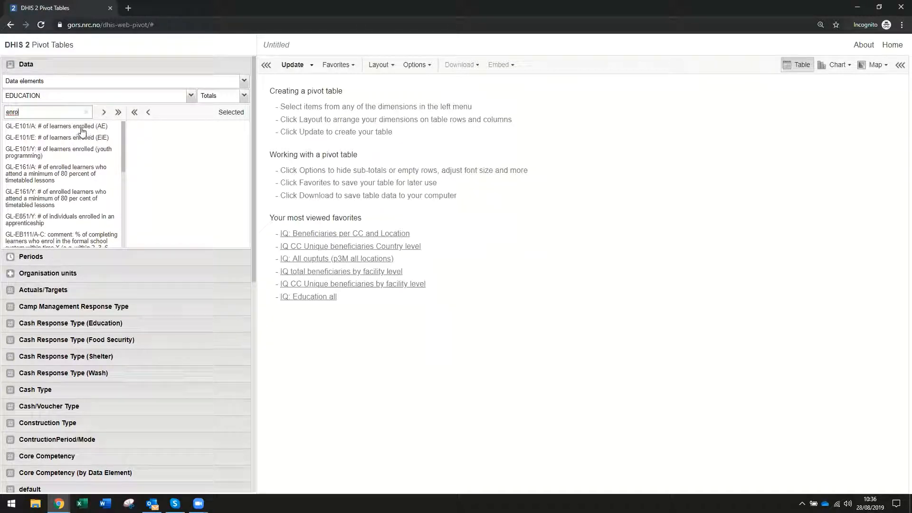
scroll(52, 218, "down", 5)
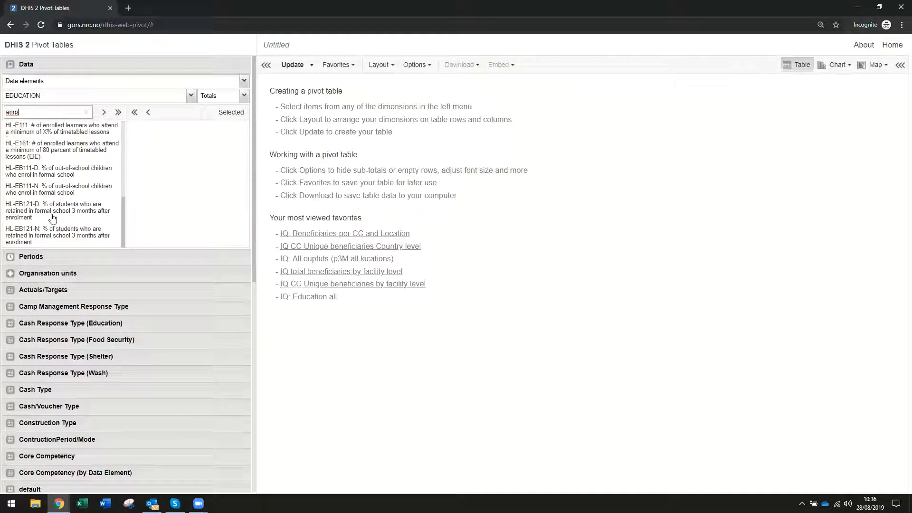
scroll(52, 218, "down", 3)
scroll(68, 147, "up", 3)
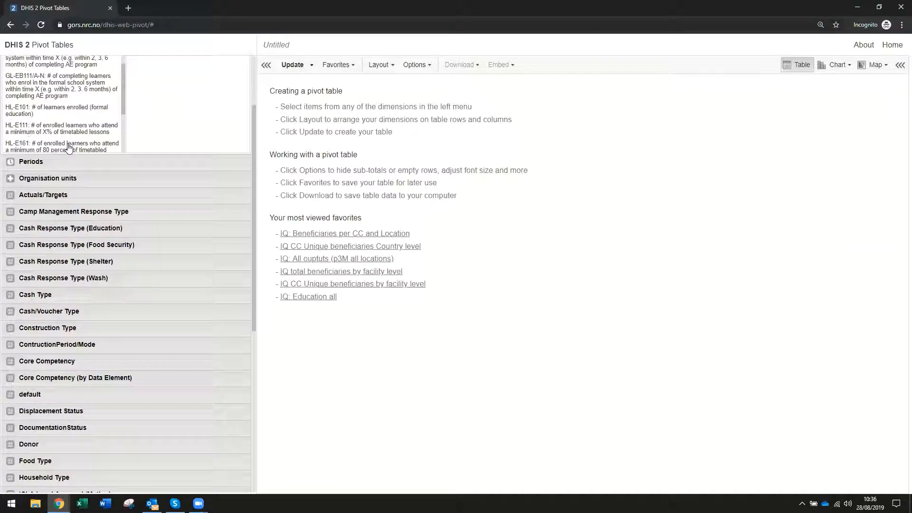
scroll(199, 107, "up", 2)
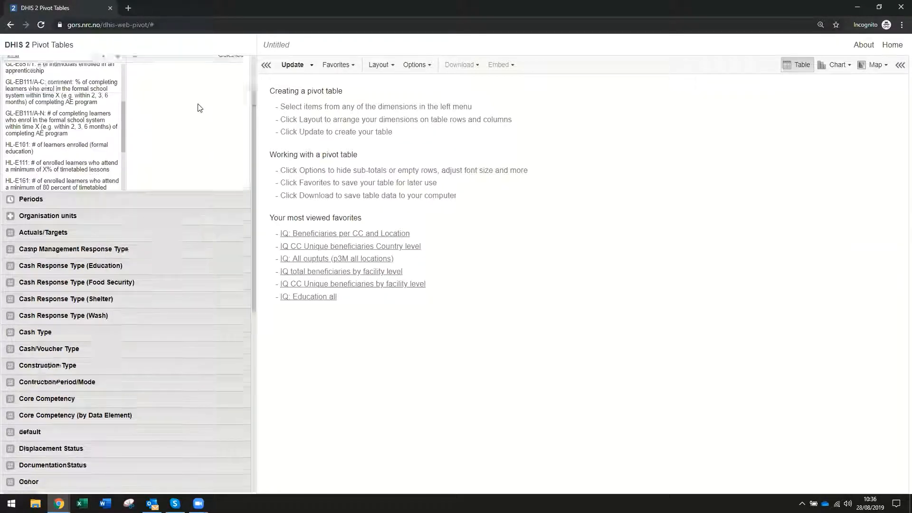
scroll(199, 108, "up", 2)
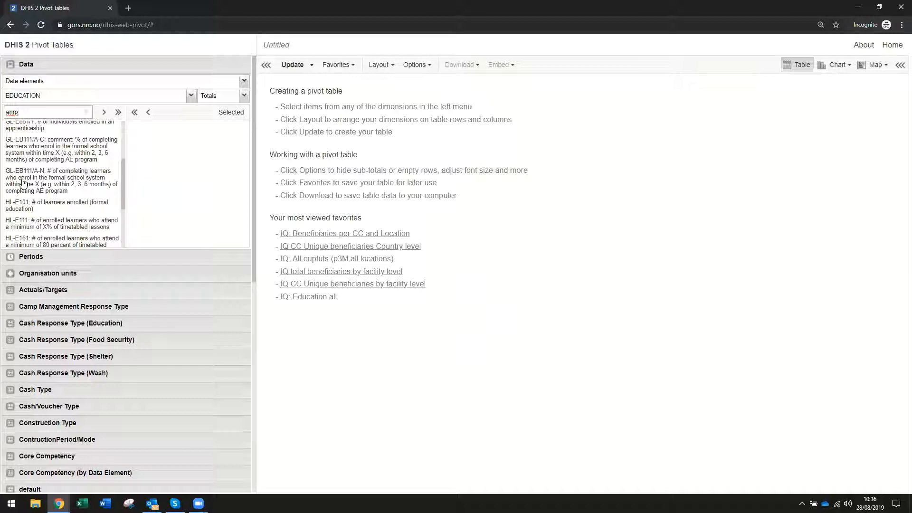
key("BackSpace")
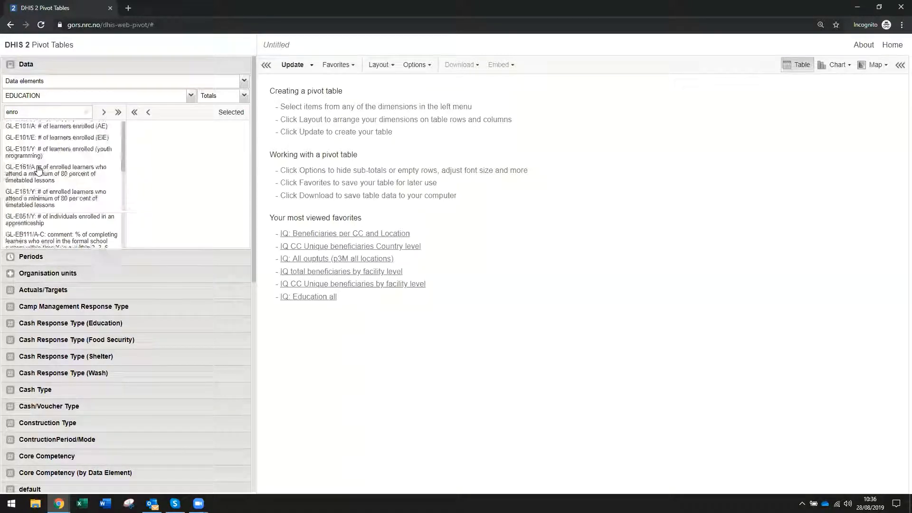
left_click(104, 112)
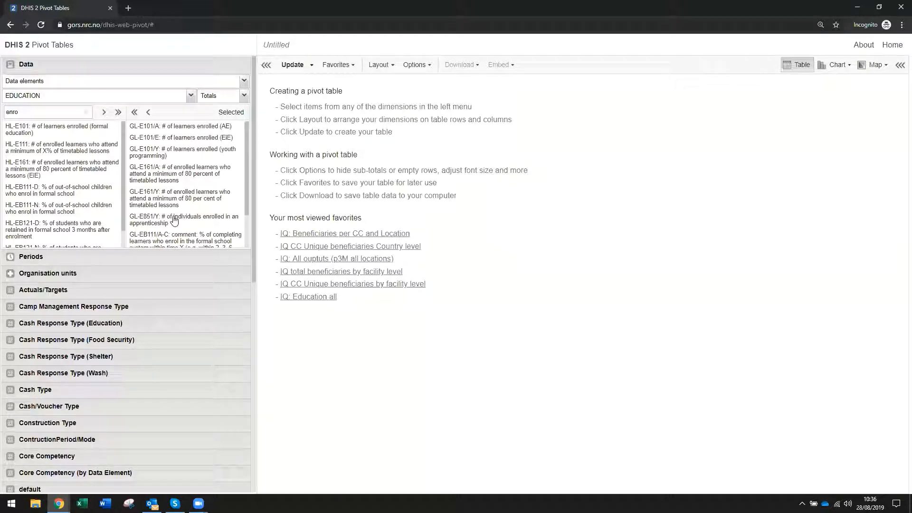
Set the pivot table's period to This year.
left_click(28, 257)
left_click(95, 302)
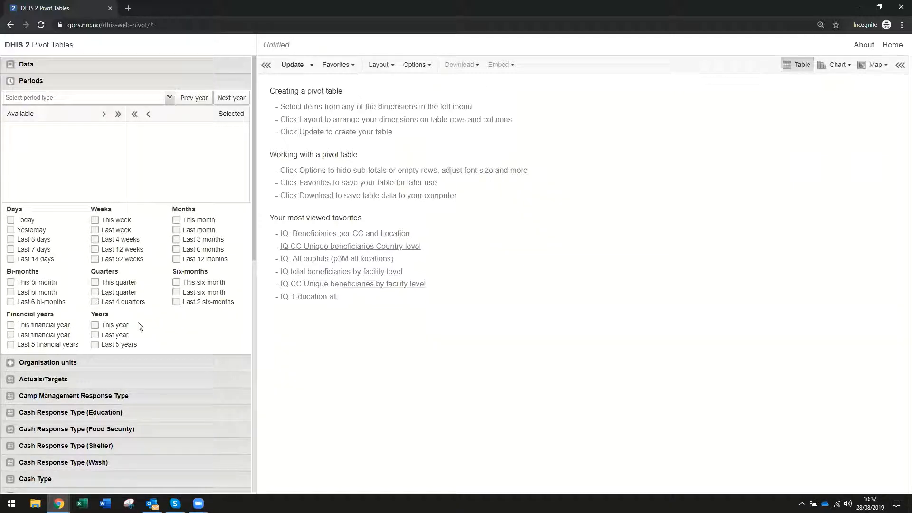
left_click(95, 326)
Keep Iraq as the organisation unit and add both Actual and Target from the Actuals/Targets dimension.
left_click(69, 364)
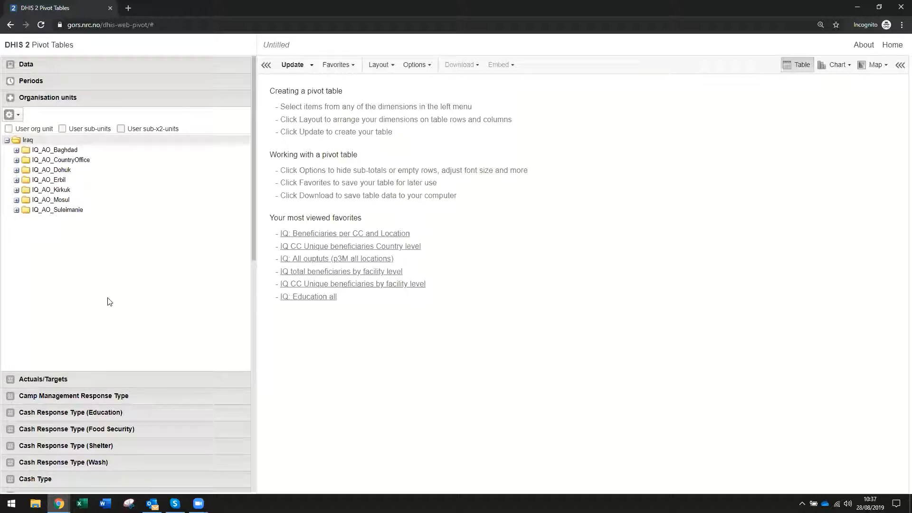
left_click(60, 379)
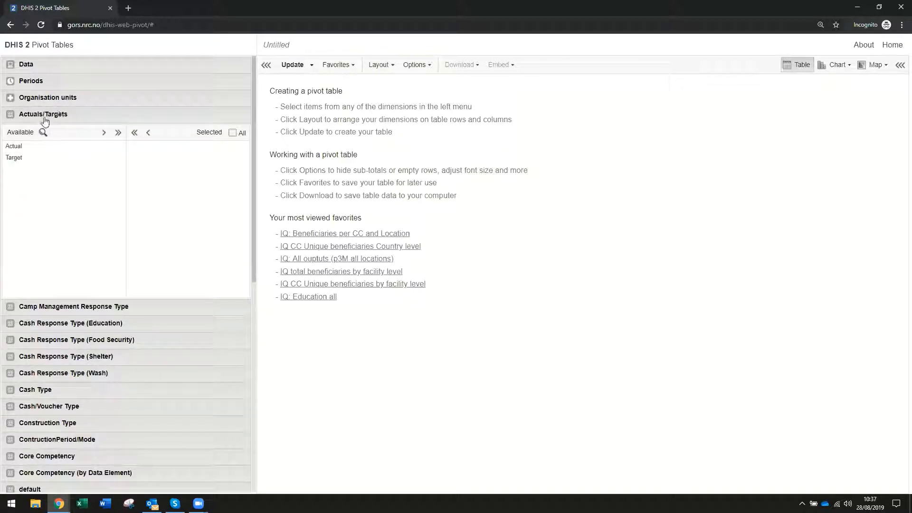
left_click(118, 133)
scroll(77, 258, "down", 1)
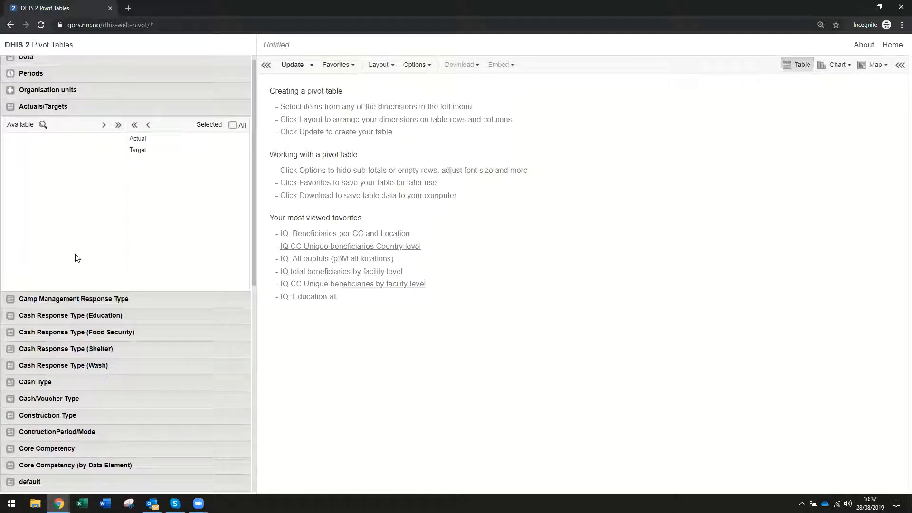
scroll(77, 258, "down", 6)
scroll(75, 228, "up", 6)
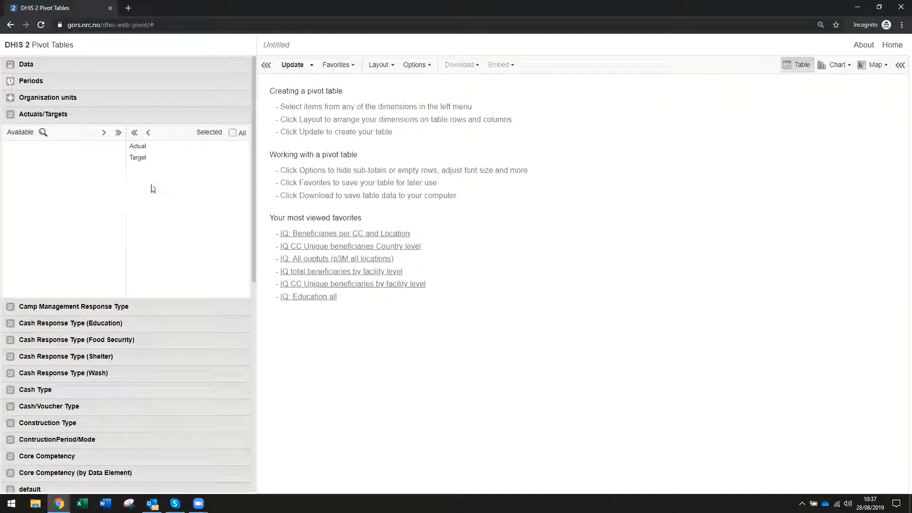
Generate the table with Data and Actuals/Targets as columns, Periods as rows and Organisation units as report filter.
left_click(56, 65)
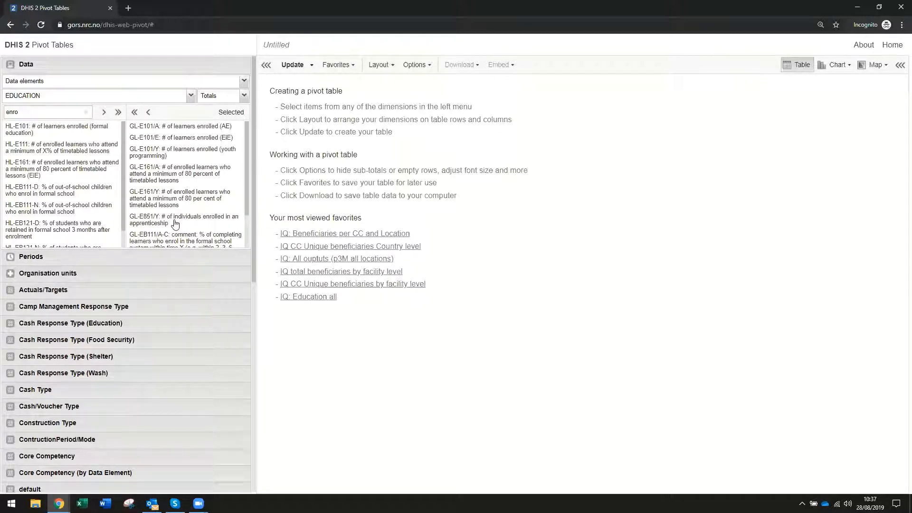
left_click(380, 66)
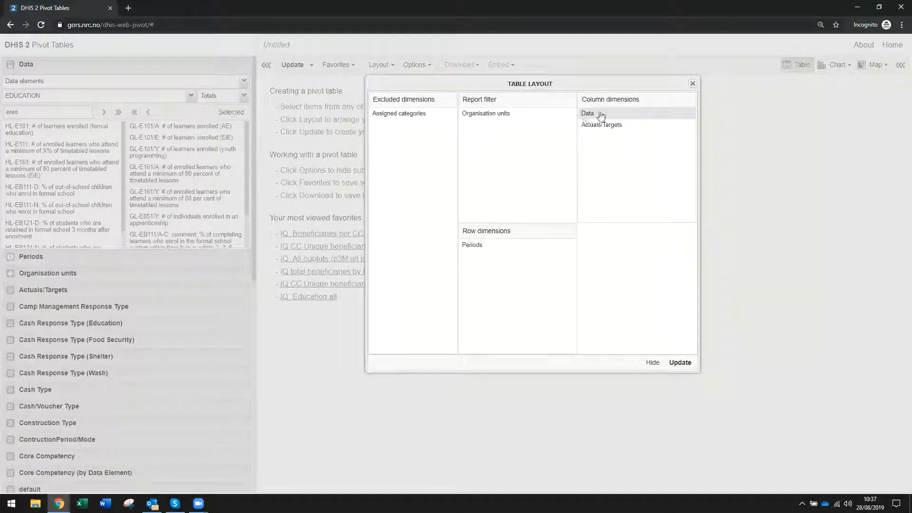
left_click(682, 364)
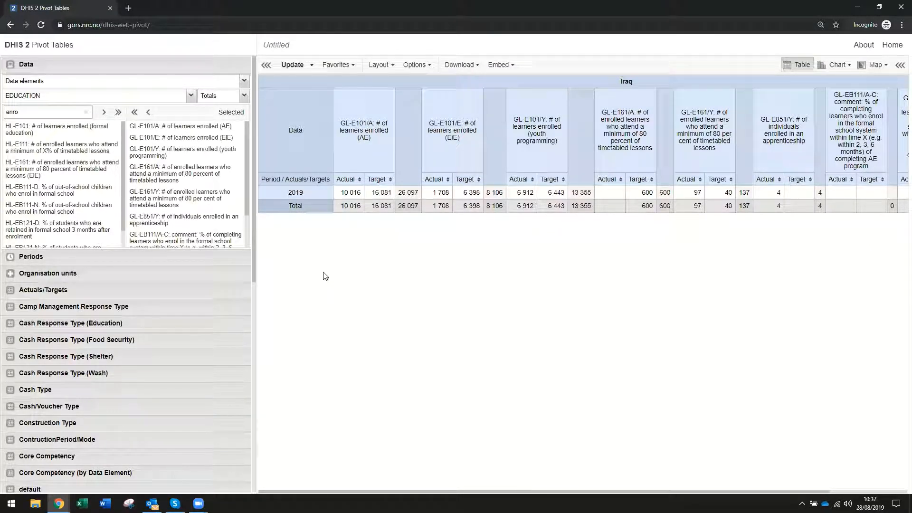
Turn off the column sub-totals in the table options and update the table.
left_click(379, 65)
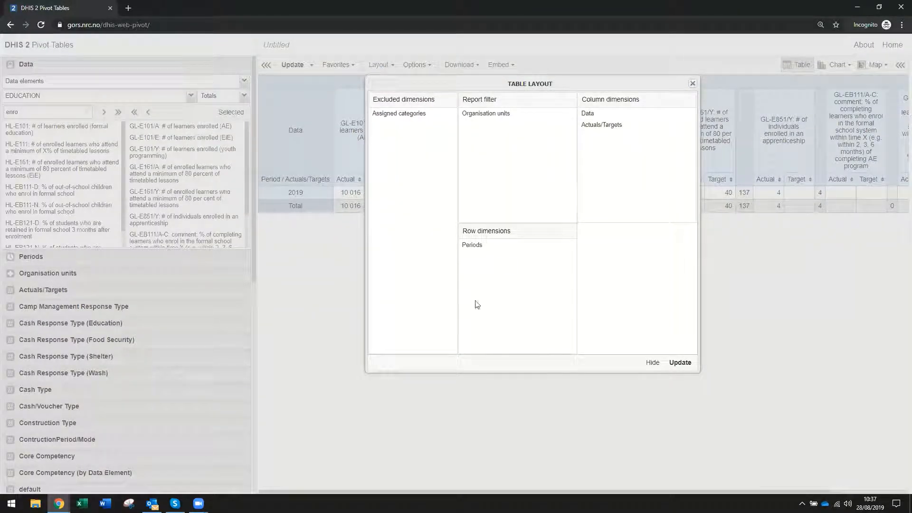
left_click(651, 363)
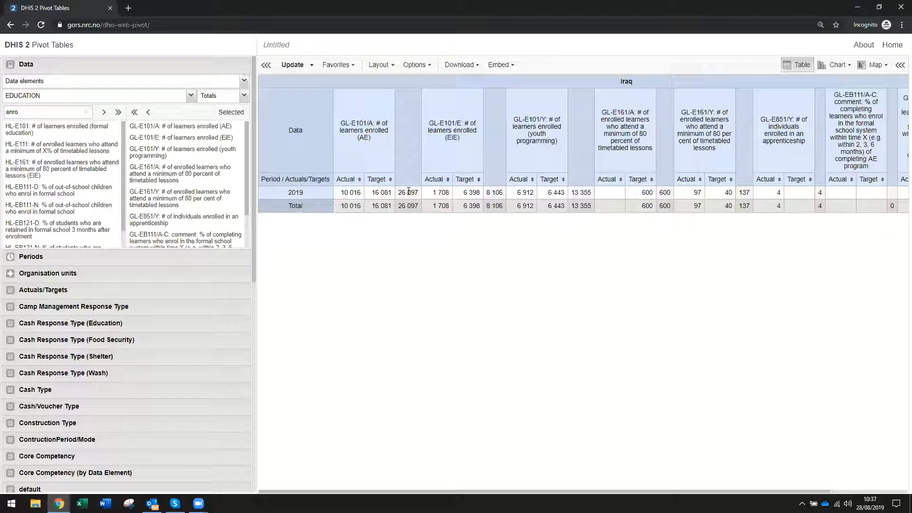
left_click(423, 66)
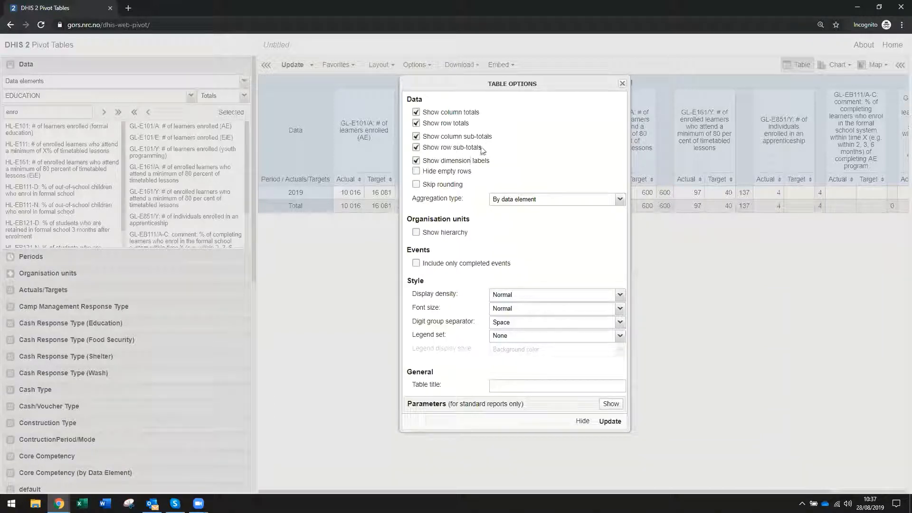
left_click(416, 147)
left_click(416, 136)
left_click(613, 424)
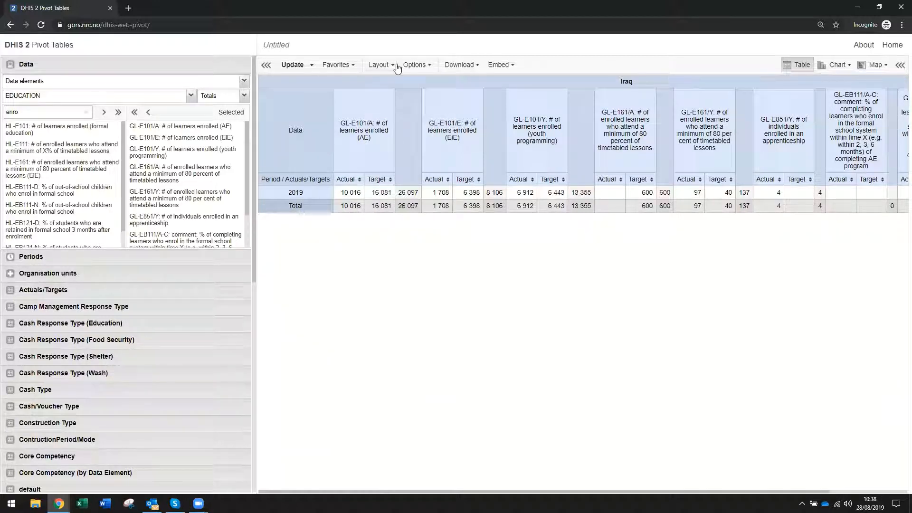
Turn off both column totals and row totals in the table options and update the table.
left_click(430, 65)
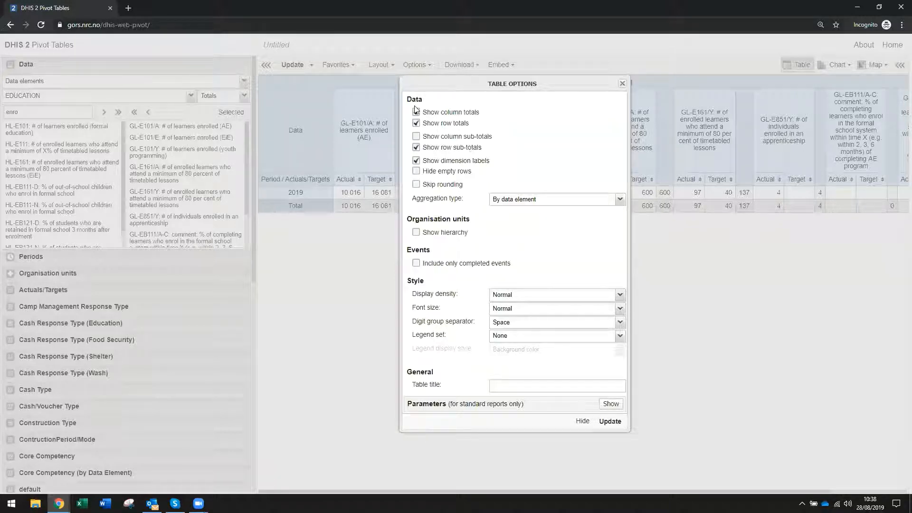
left_click(416, 123)
left_click(609, 422)
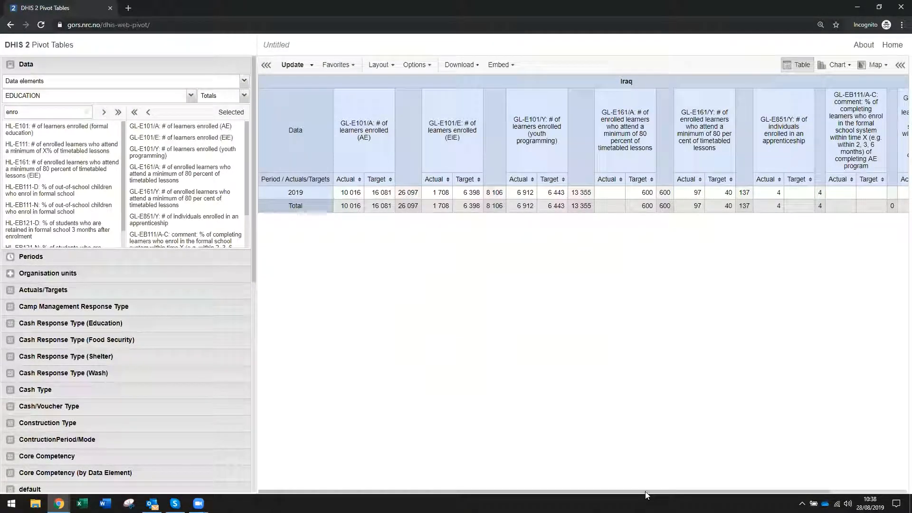
left_click_drag(645, 492, 770, 482)
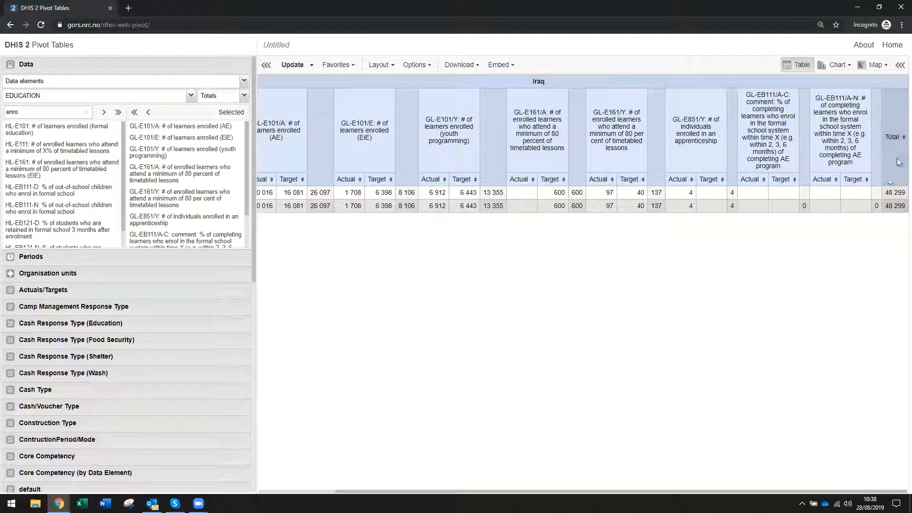
left_click(420, 66)
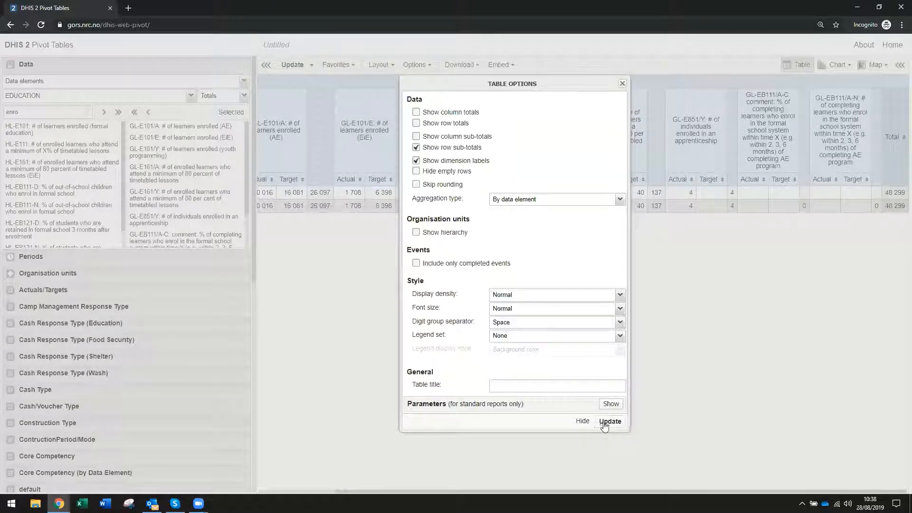
left_click(610, 422)
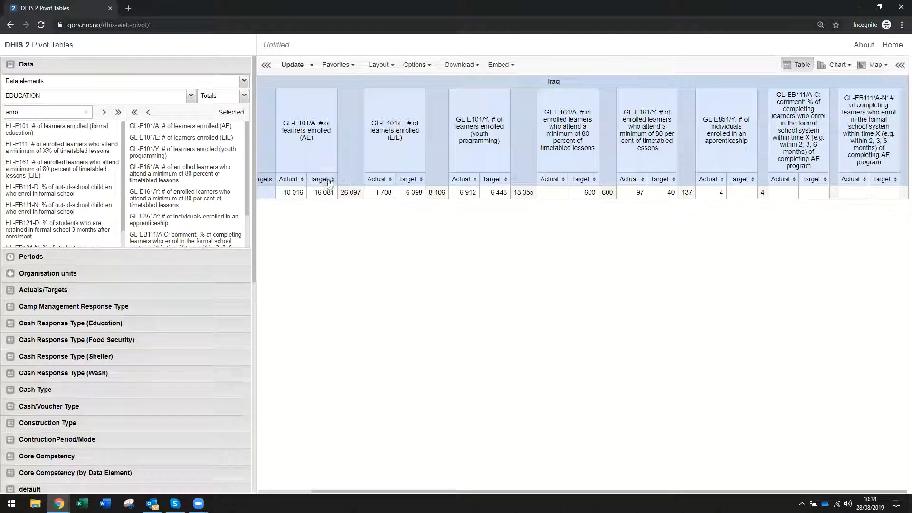
Collapse the dimension pane, then rearrange the layout with Data as rows and Periods as a report filter, and update the table.
left_click(265, 65)
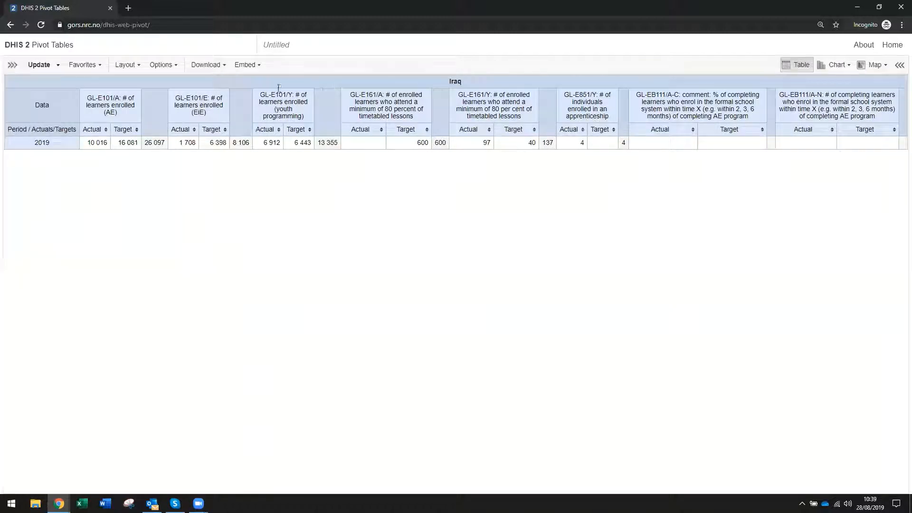
left_click(125, 65)
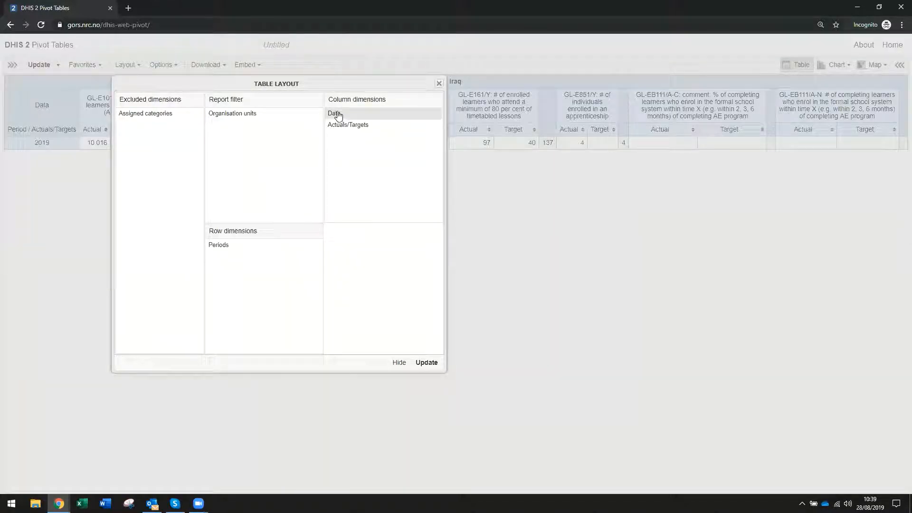
left_click_drag(338, 115, 242, 291)
left_click_drag(235, 245, 250, 143)
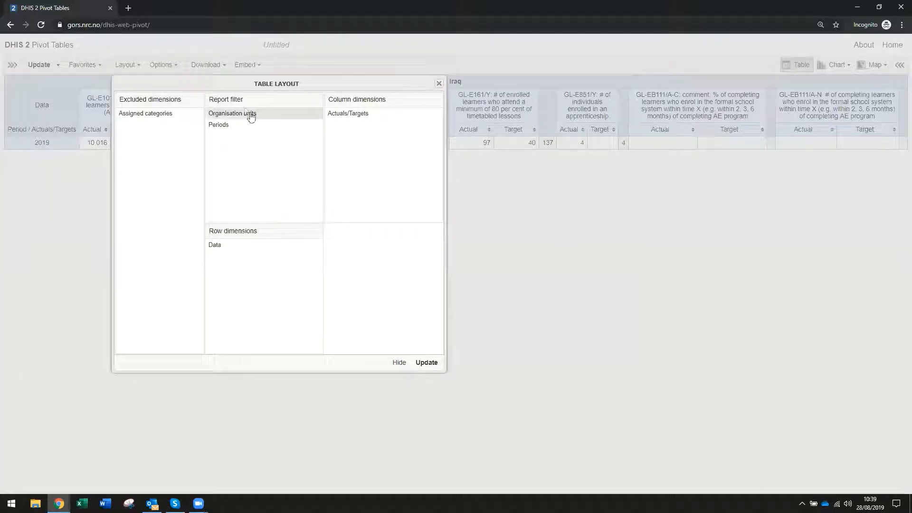
left_click(427, 362)
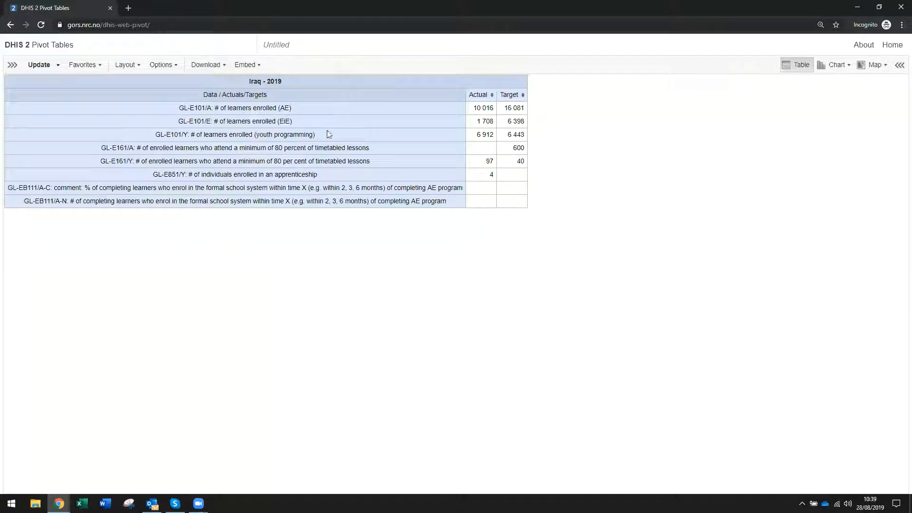
Bring back the dimension pane and hide the table's empty rows through the table options.
left_click(13, 66)
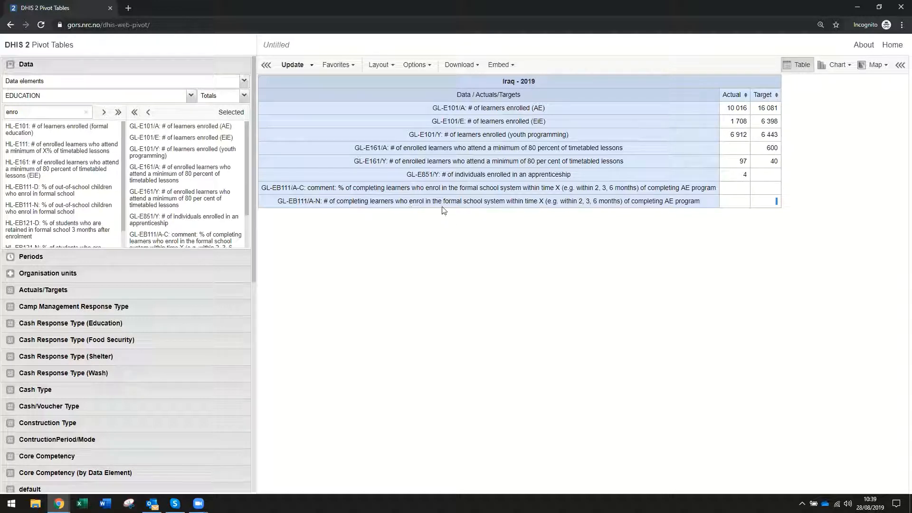
left_click(429, 65)
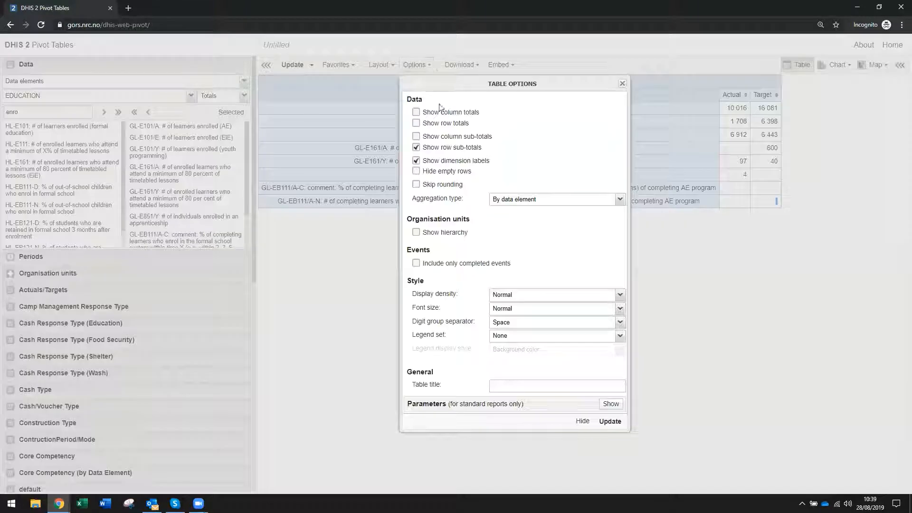
left_click(416, 171)
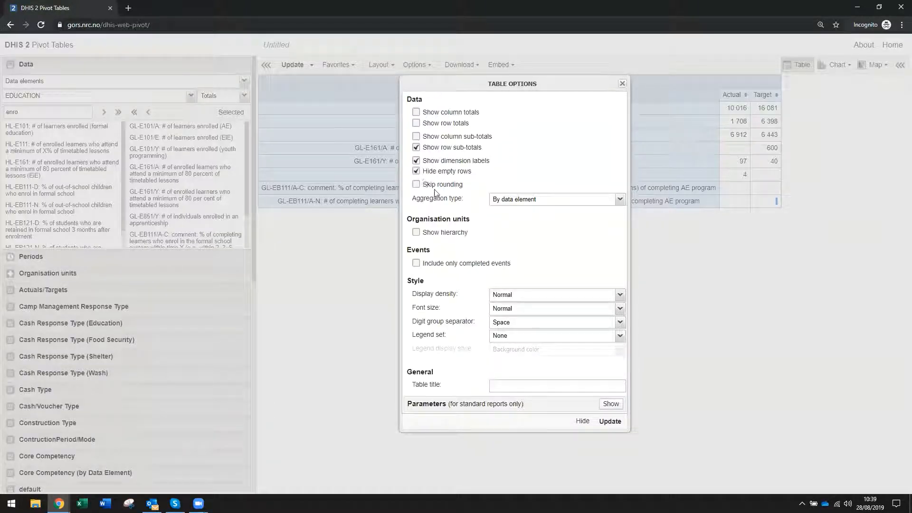
left_click(609, 421)
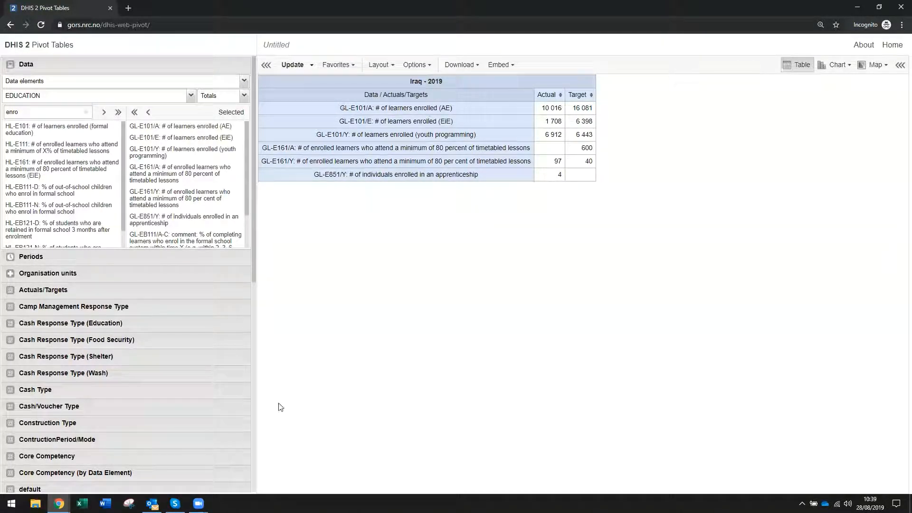
Add all categories of the Sex dimension to the pivot table and update it.
scroll(93, 434, "down", 1)
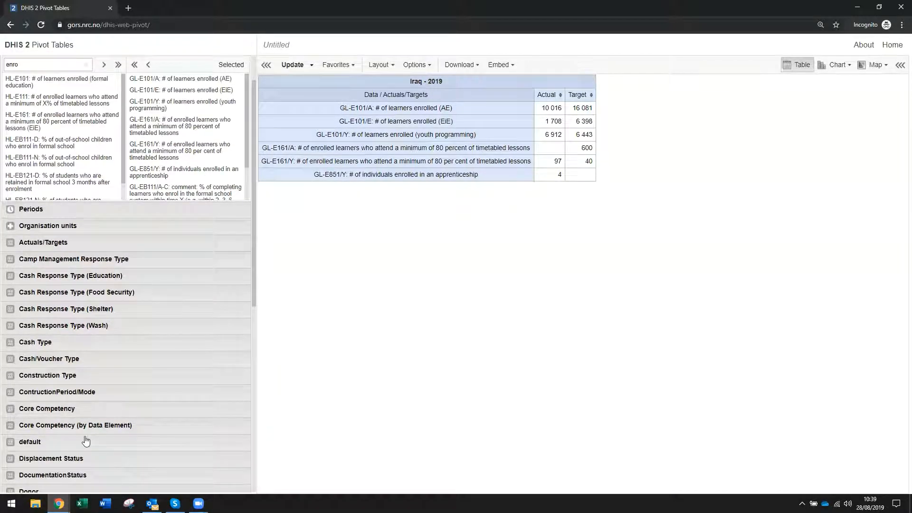
scroll(86, 442, "down", 2)
scroll(166, 436, "down", 4)
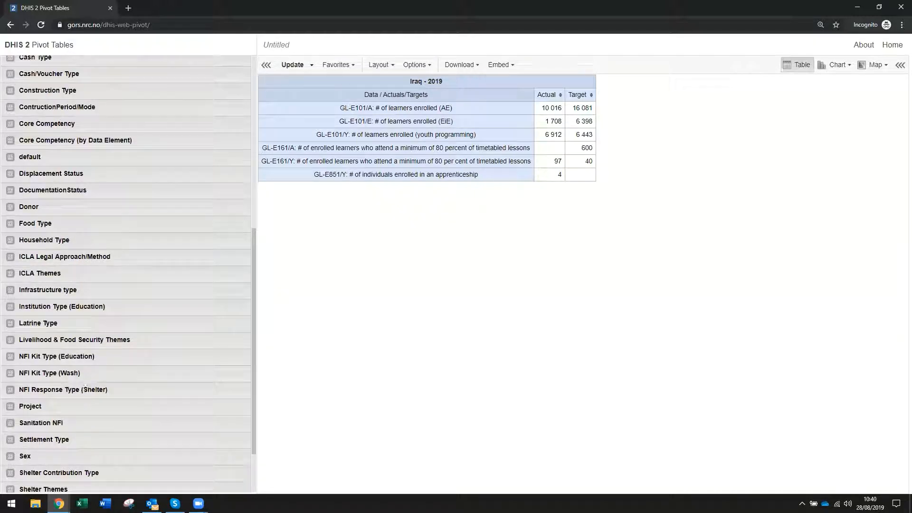
left_click(30, 457)
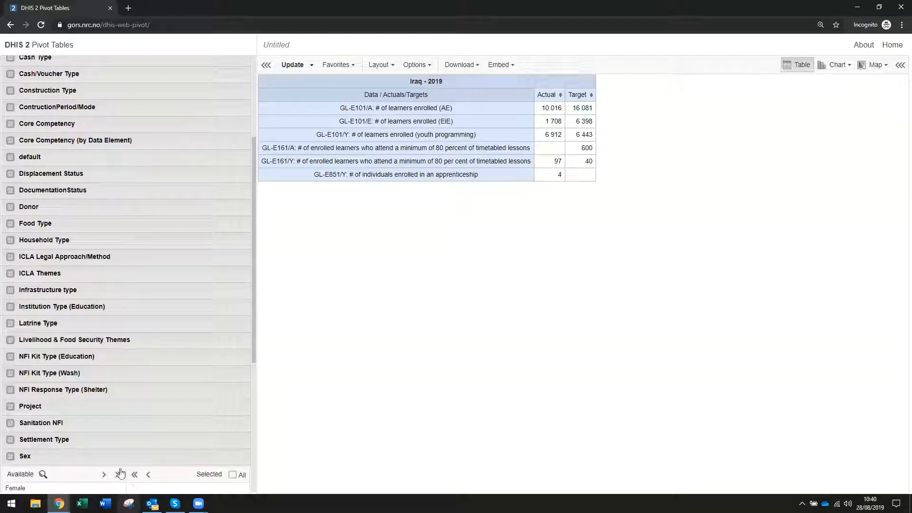
left_click(118, 474)
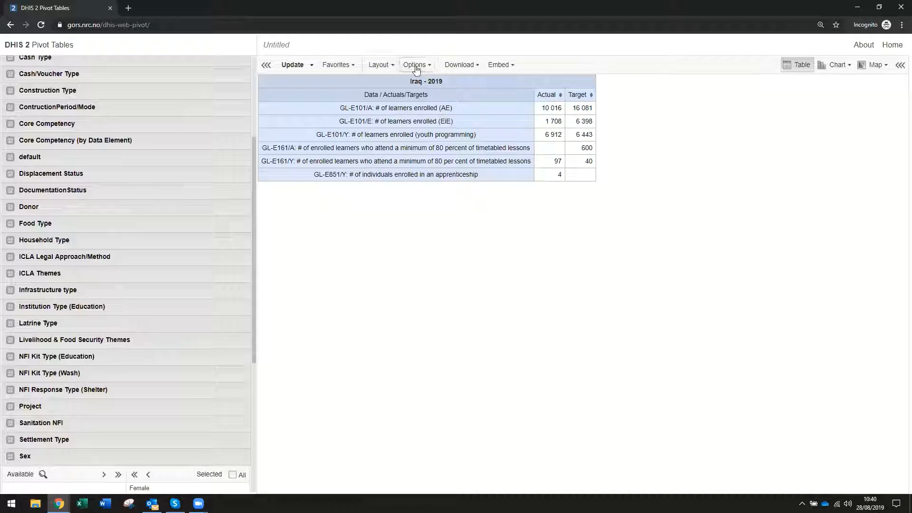
left_click(293, 66)
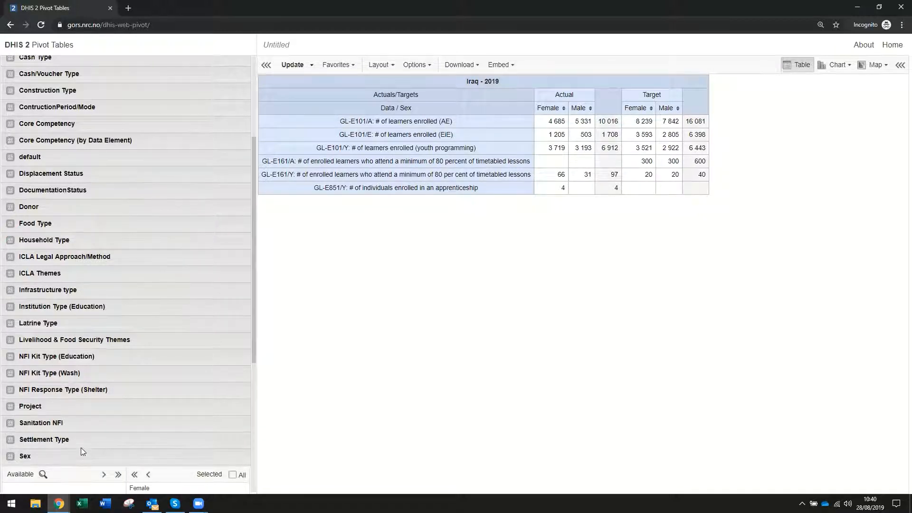
Select all available projects in the Project dimension.
scroll(81, 448, "down", 4)
scroll(112, 480, "down", 1)
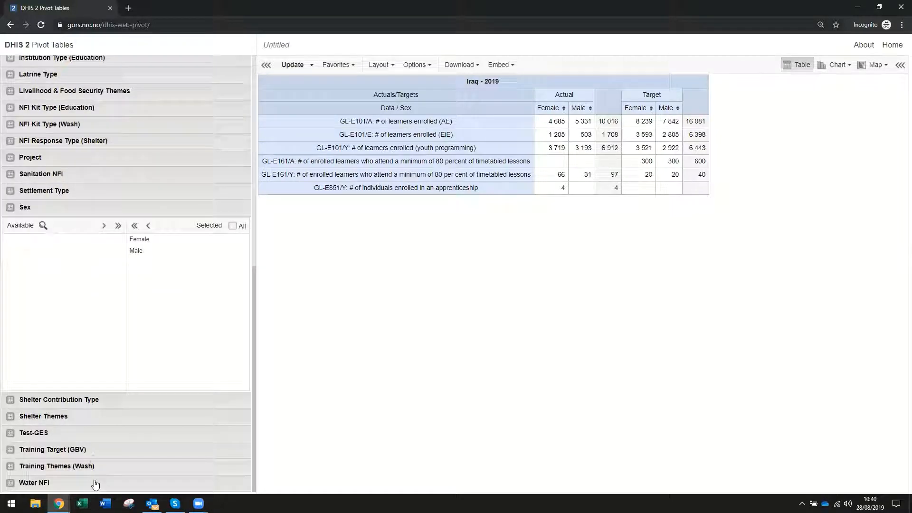
scroll(95, 461, "up", 7)
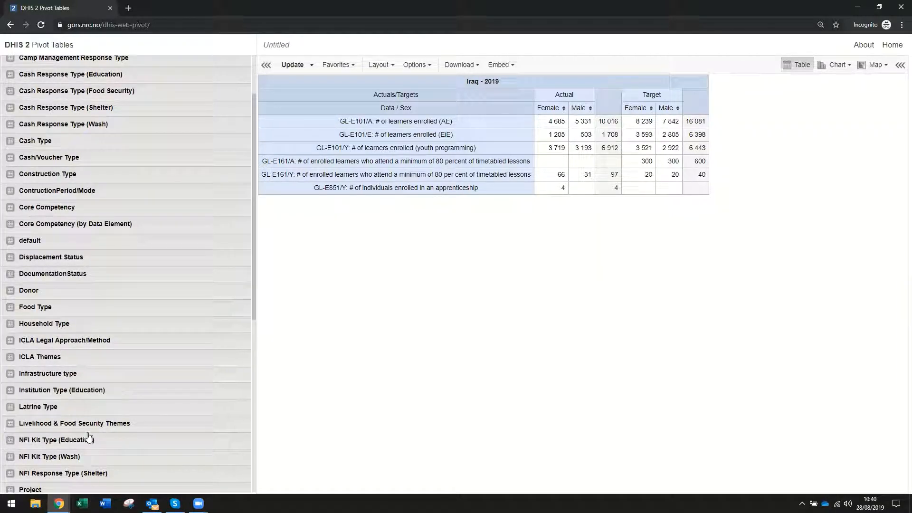
scroll(88, 437, "down", 2)
left_click(43, 394)
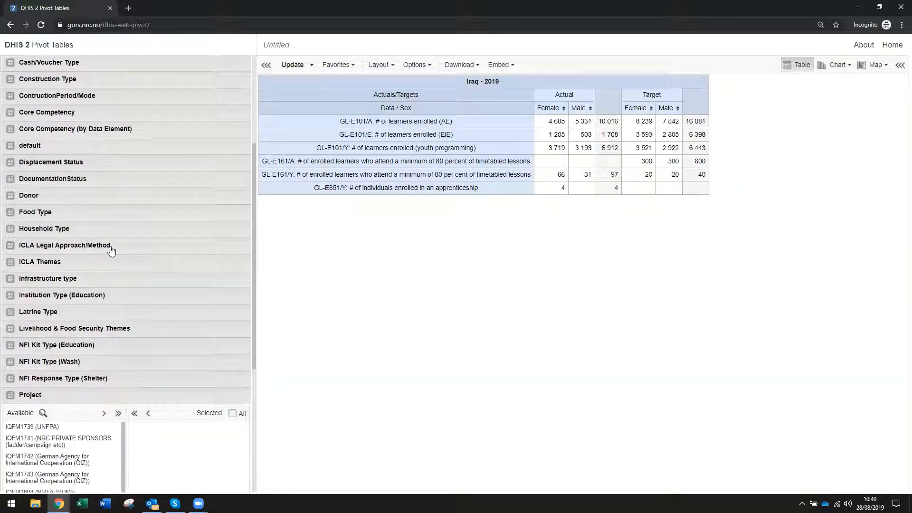
scroll(118, 266, "down", 3)
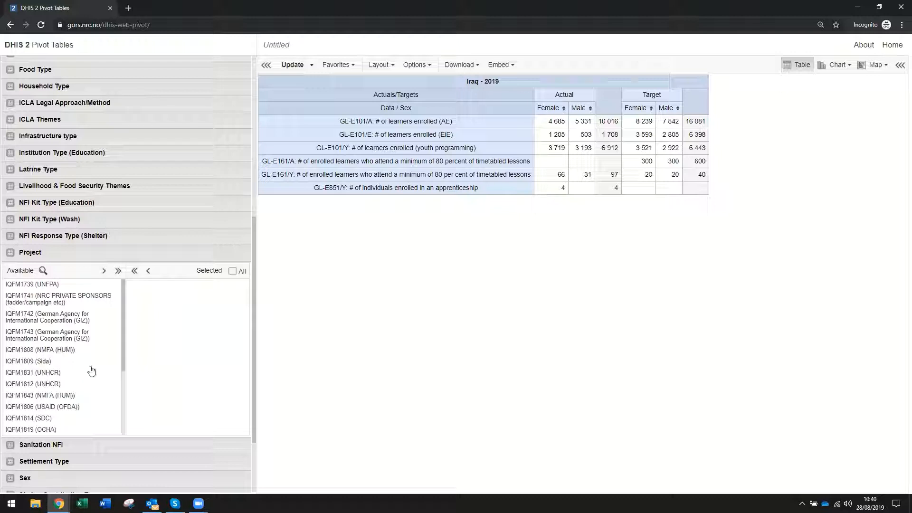
scroll(87, 349, "down", 3)
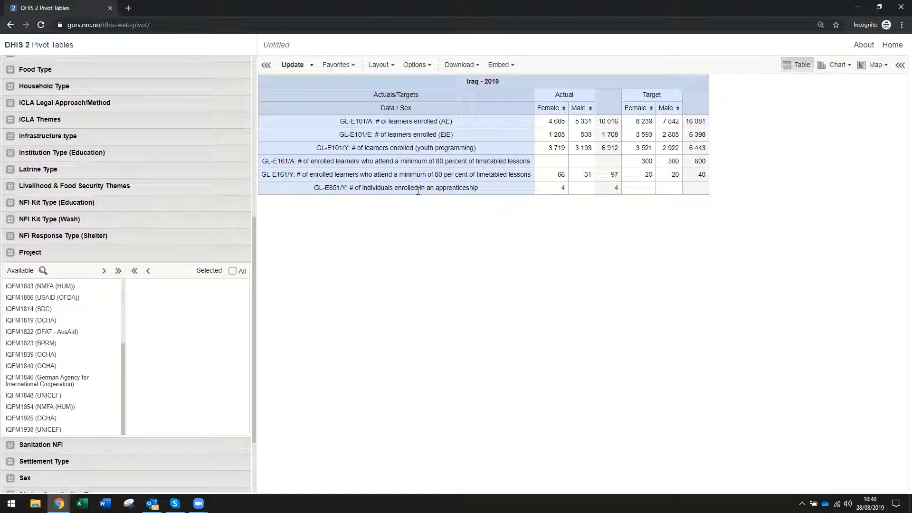
left_click(118, 271)
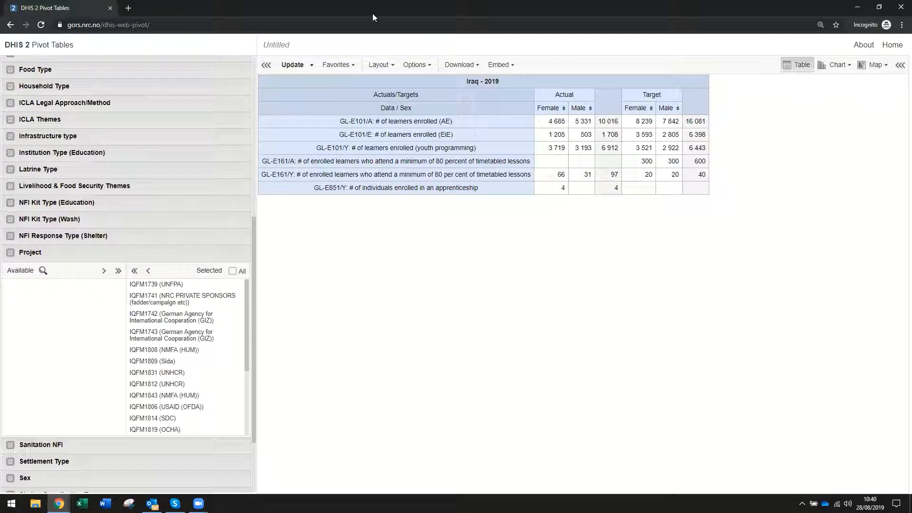
Move Project from the column dimensions to the row dimensions above Data and update the table.
left_click(380, 64)
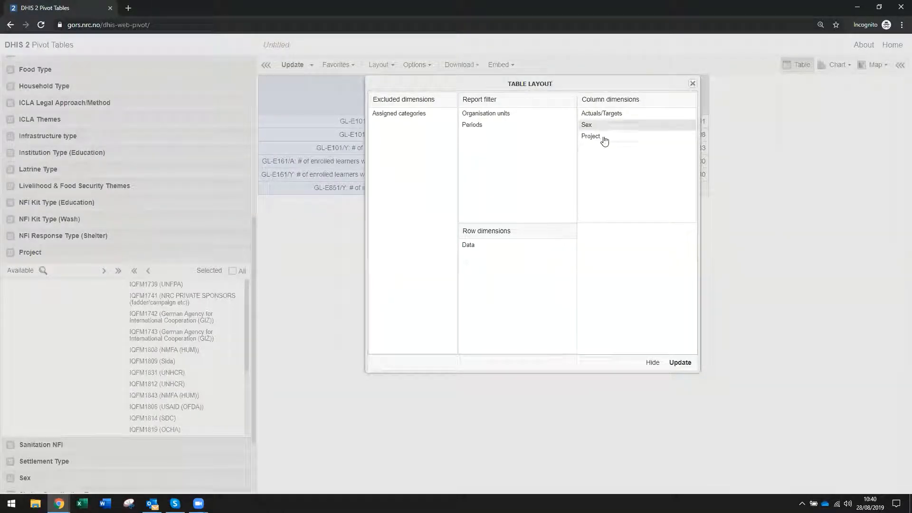
left_click_drag(603, 138, 485, 244)
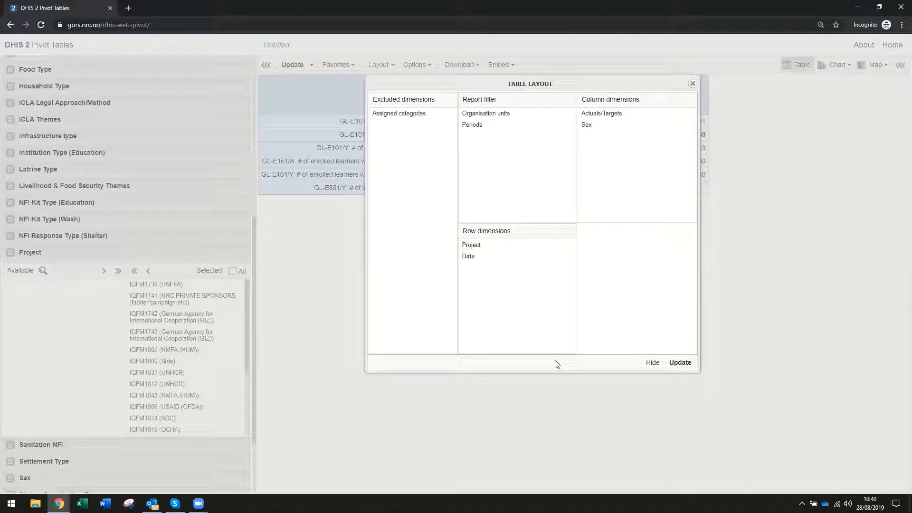
left_click(681, 362)
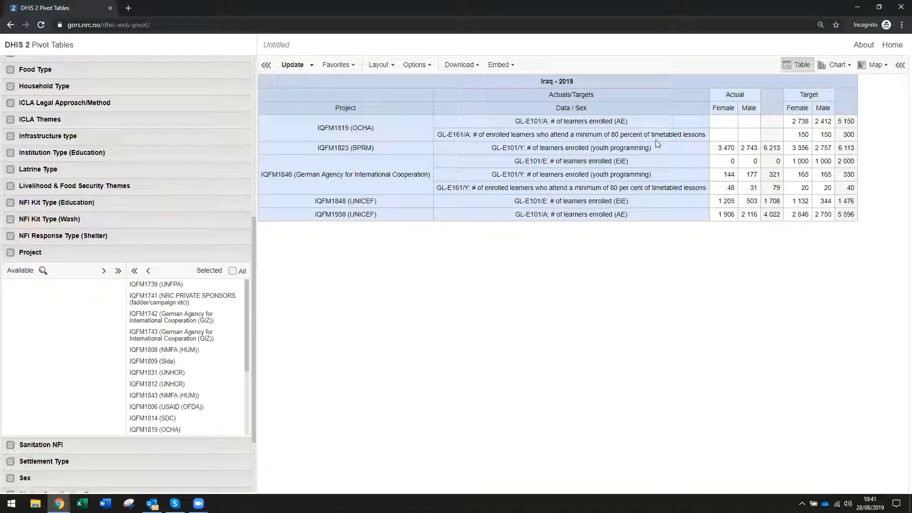
left_click(430, 62)
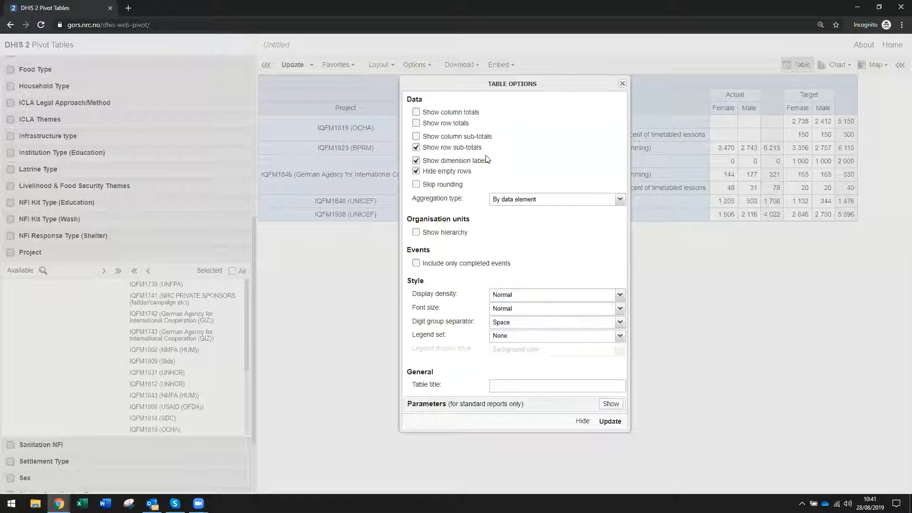
left_click(728, 294)
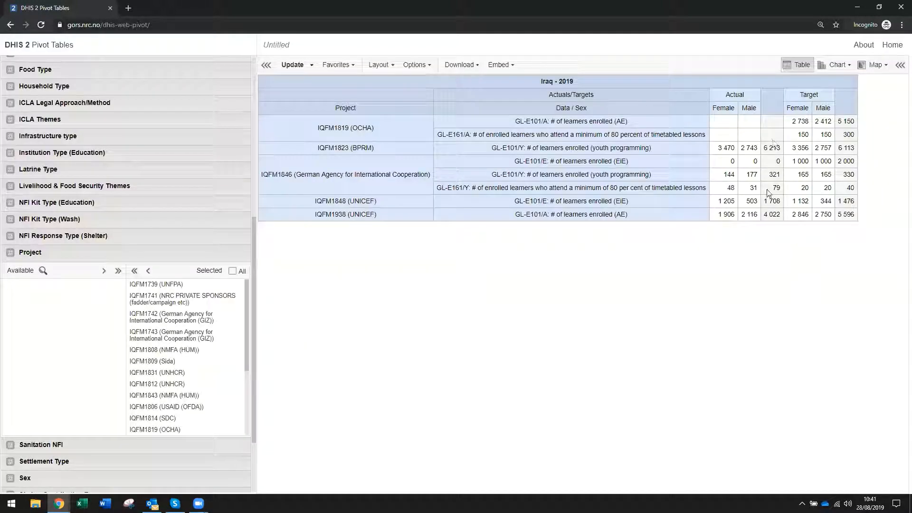
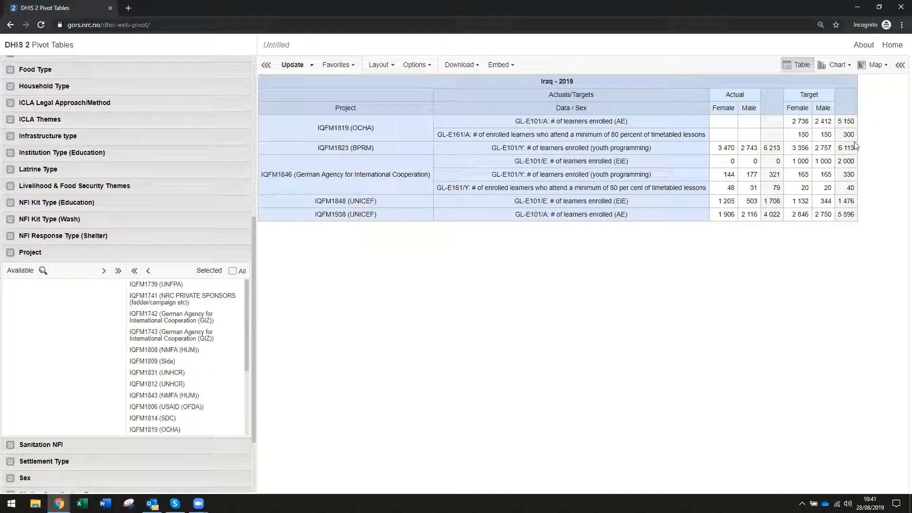
Reorder the column dimensions so that Sex comes before Actuals/Targets and update the table.
left_click(392, 64)
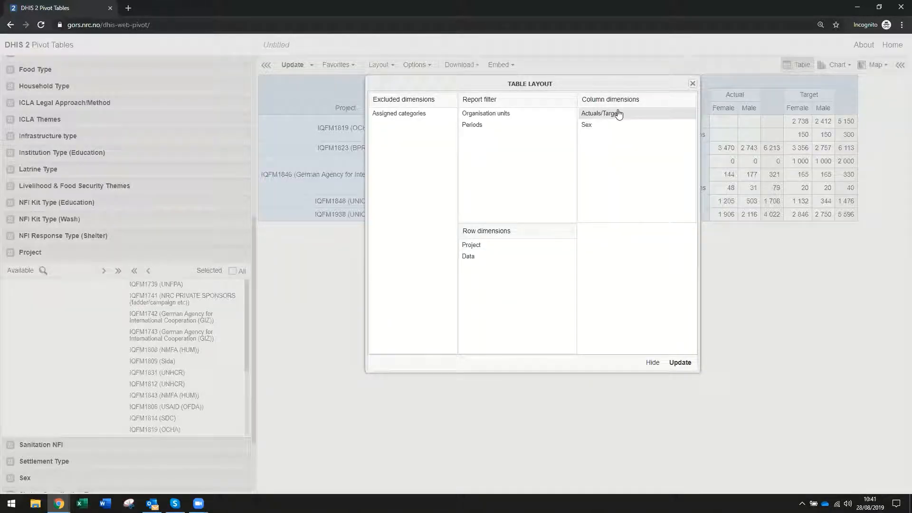
left_click_drag(618, 114, 619, 133)
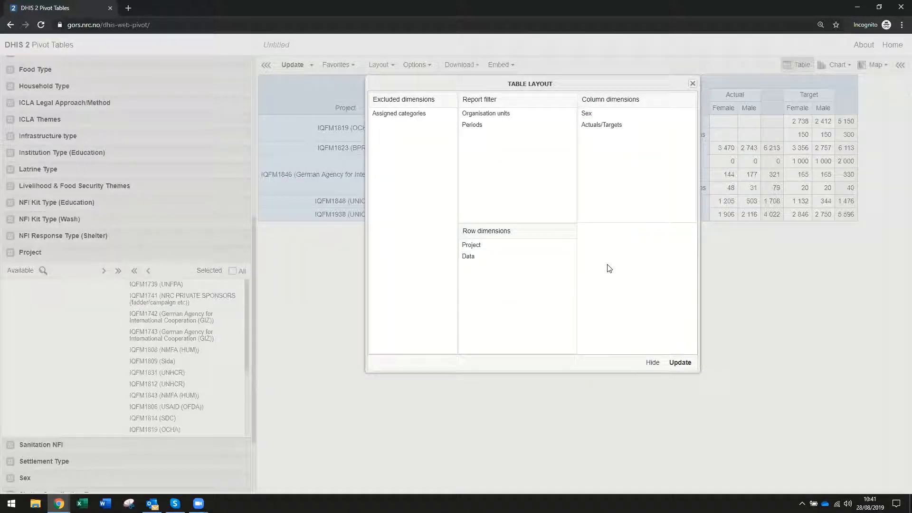
left_click(680, 362)
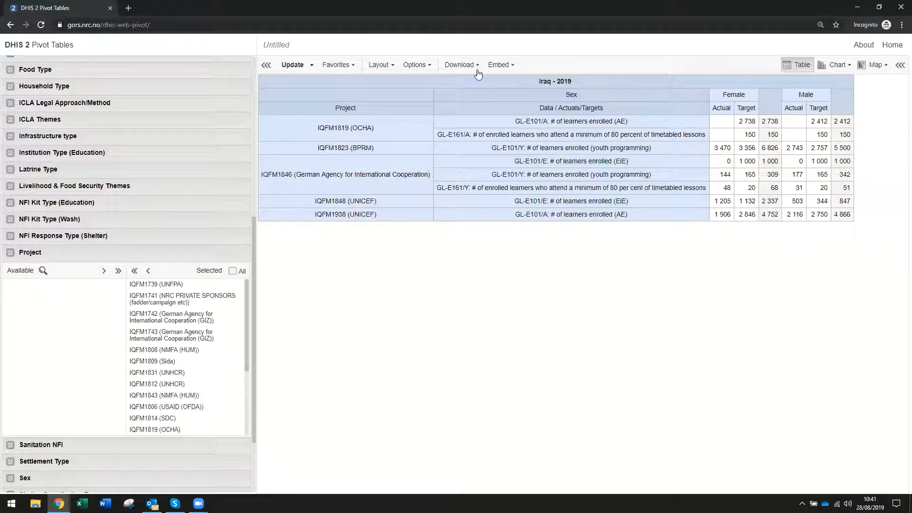
Put Actuals/Targets back ahead of Sex in the column dimensions and update the table.
left_click(379, 65)
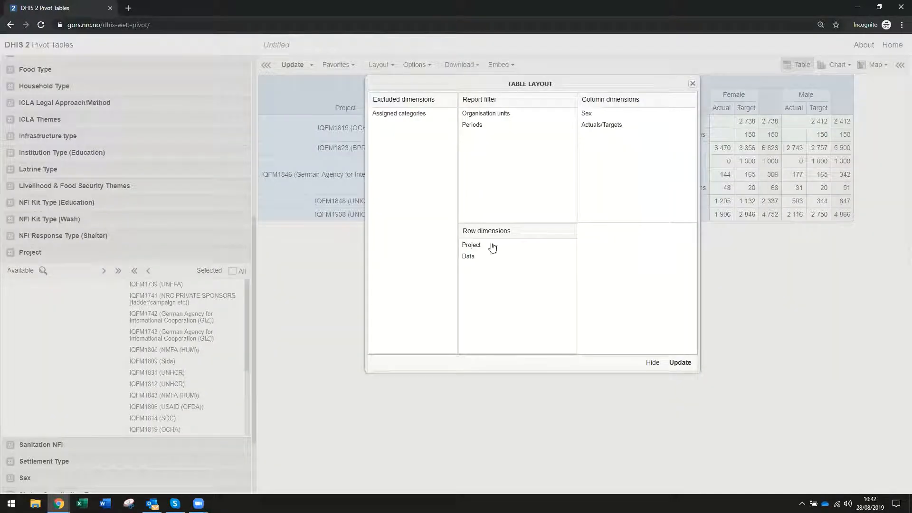
mouse_move(588, 114)
left_mouse_down()
mouse_move(596, 137)
mouse_move(597, 130)
left_mouse_up()
left_click(681, 362)
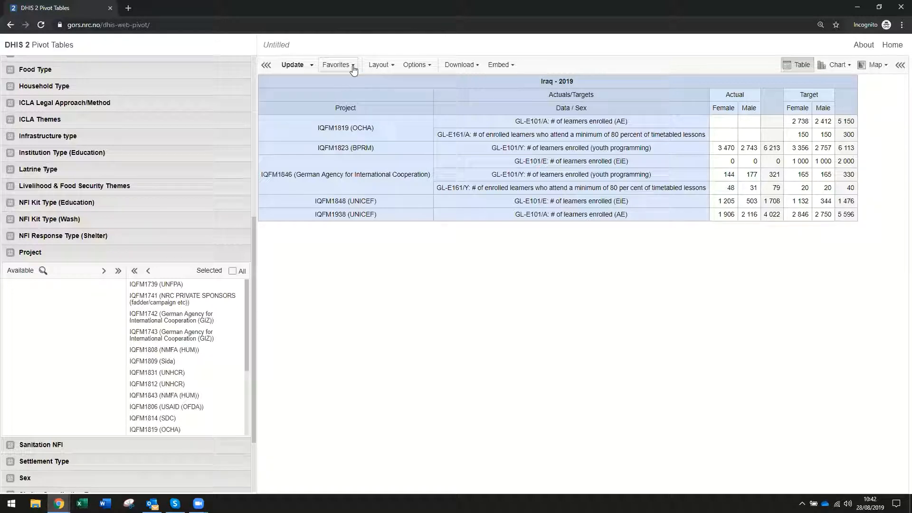
Save the pivot table as a favorite named "IQ: Enrolment per project".
double_click(268, 45)
left_click(349, 66)
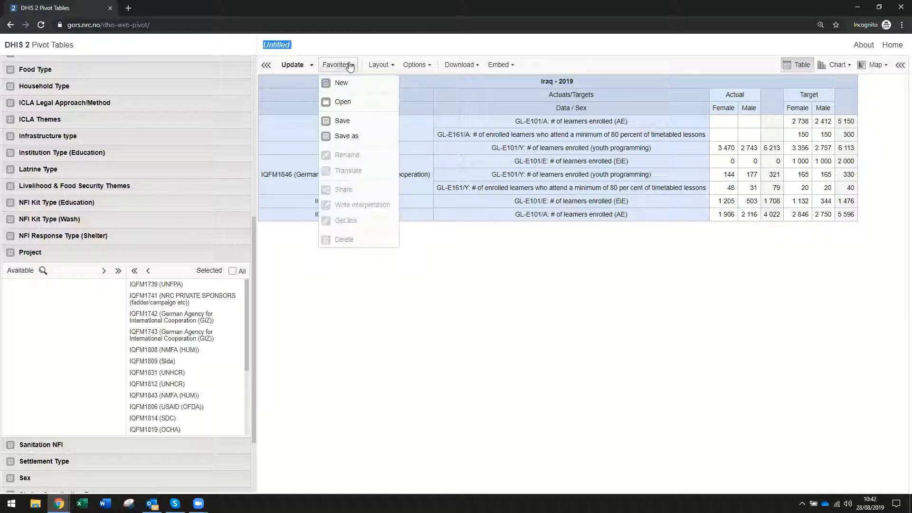
left_click(350, 124)
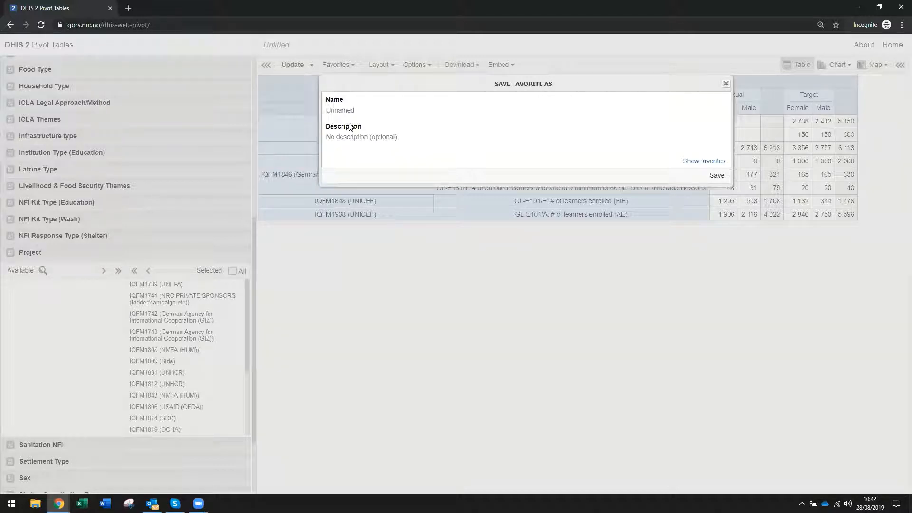
type("IQ: Enrollment per project")
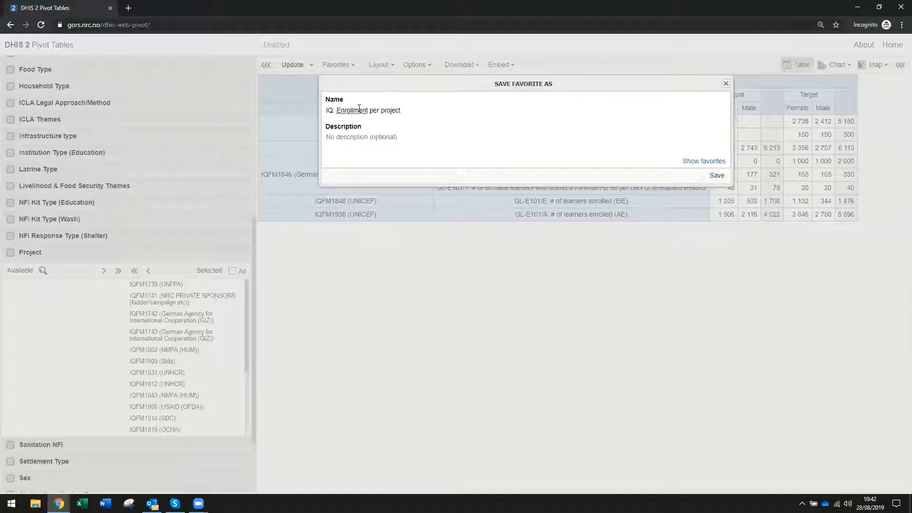
double_click(359, 111)
left_click(352, 110)
key("BackSpace")
left_click(711, 177)
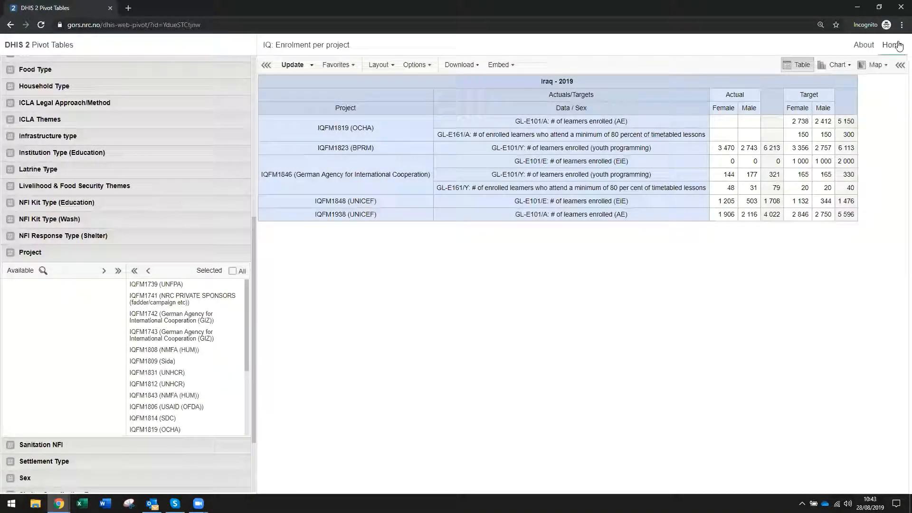
Return to the AAA_Iraq Education dashboard, search for "iq" and add the pivot table "IQ: Enrolment per project".
left_click(892, 45)
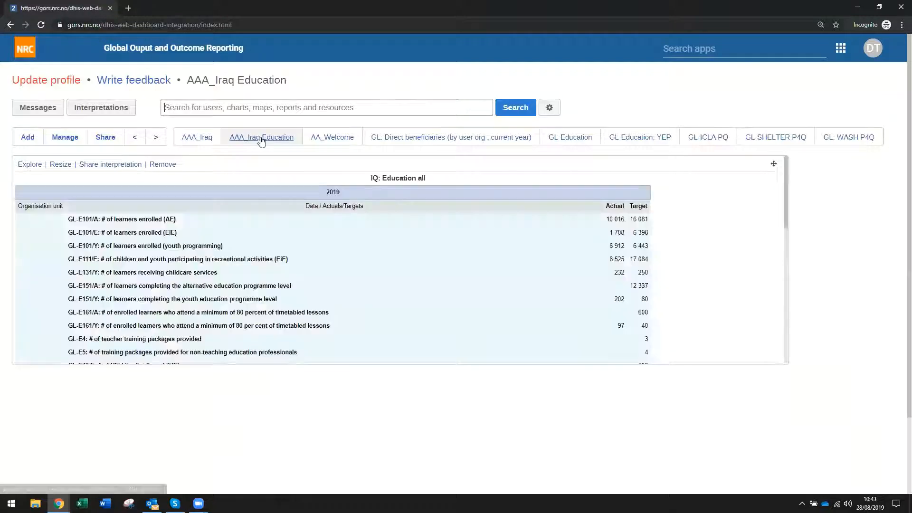
left_click(254, 107)
type("iq")
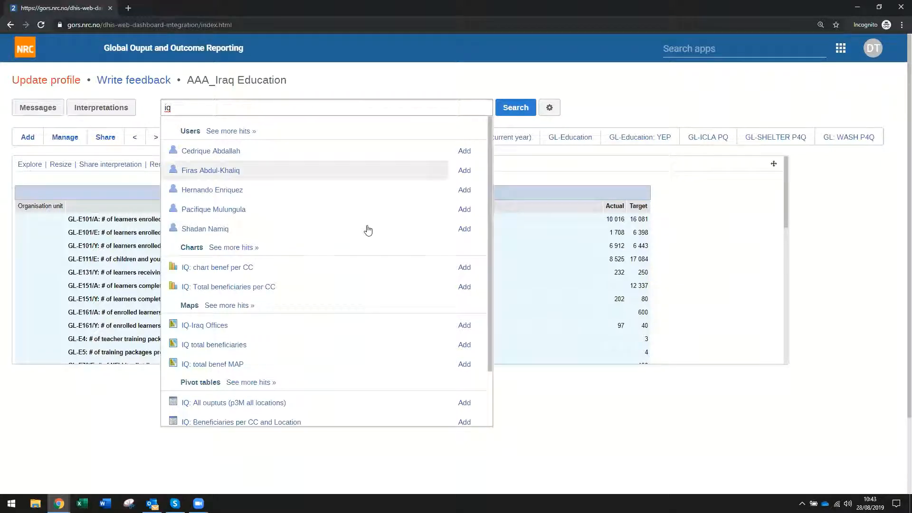
scroll(413, 332, "down", 2)
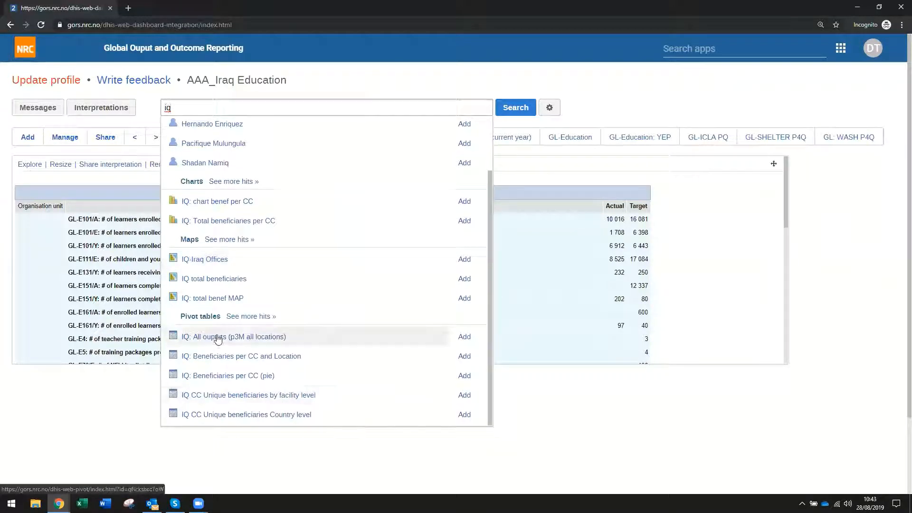
left_click(255, 317)
scroll(326, 404, "down", 2)
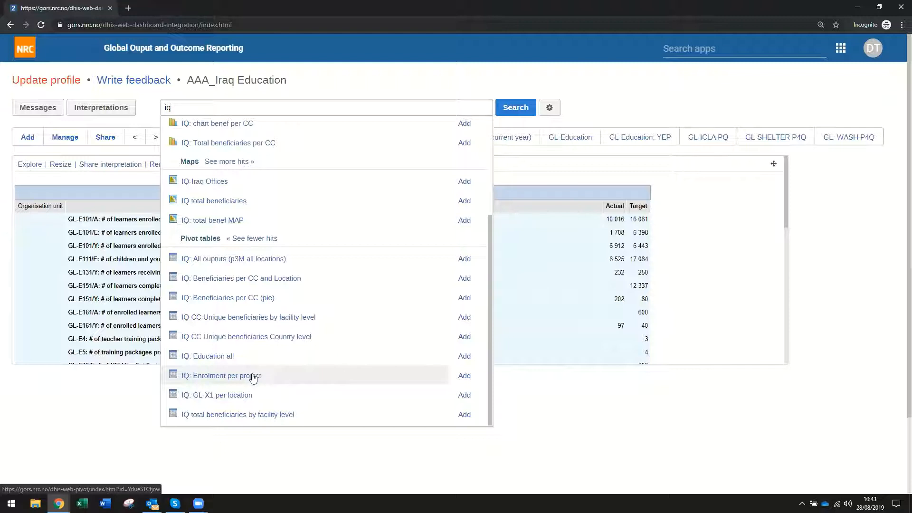
left_click(464, 376)
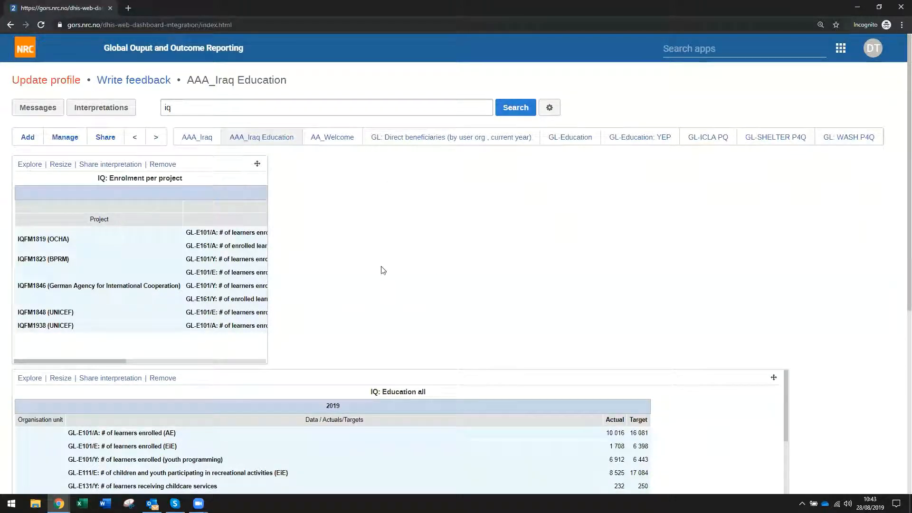
Enlarge the "IQ: Enrolment per project" dashboard item to full width and place "IQ: Education all" above it.
left_click(60, 164)
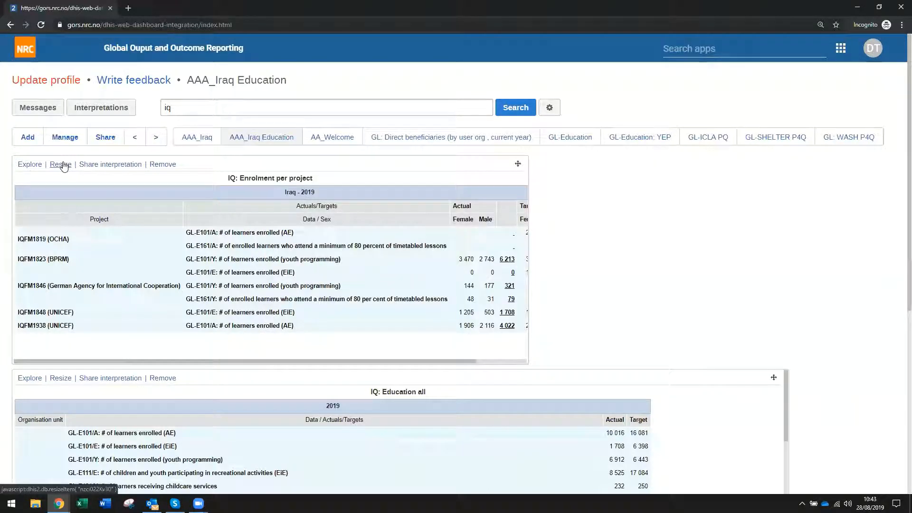
left_click(60, 164)
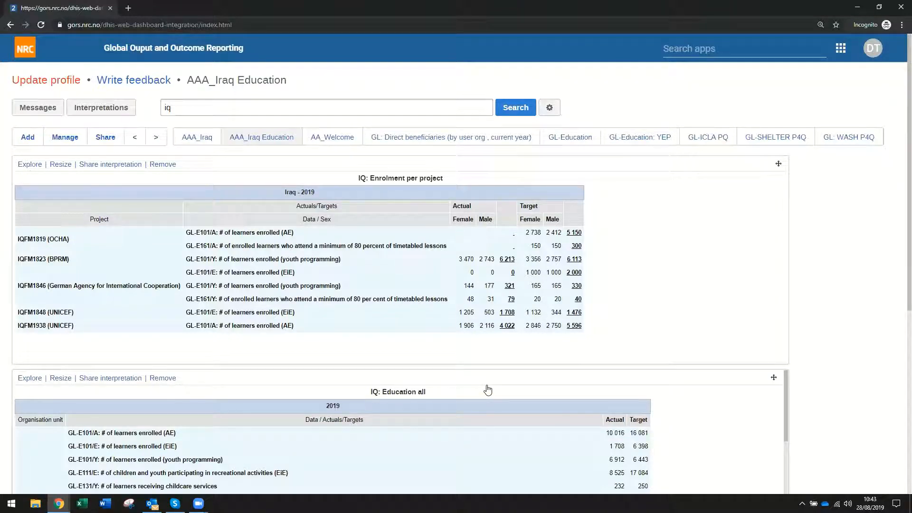
left_click_drag(487, 390, 484, 177)
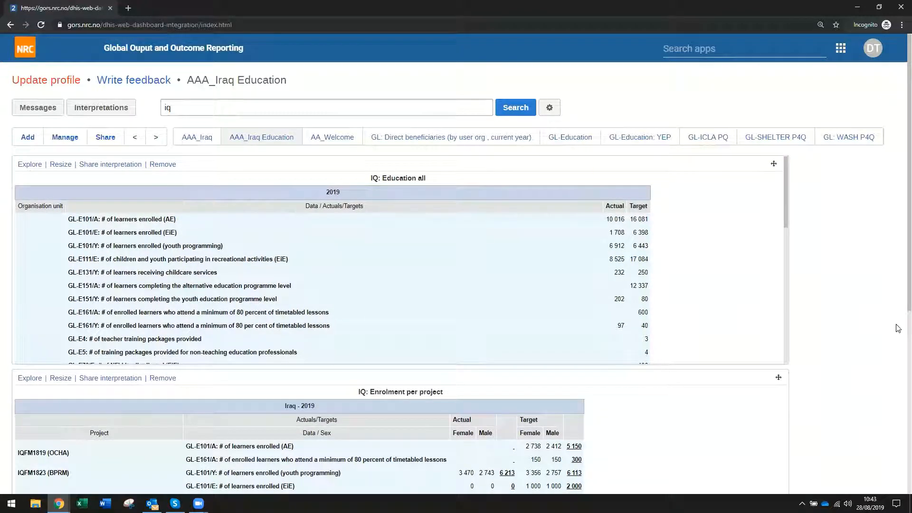
scroll(861, 331, "down", 5)
scroll(857, 344, "up", 5)
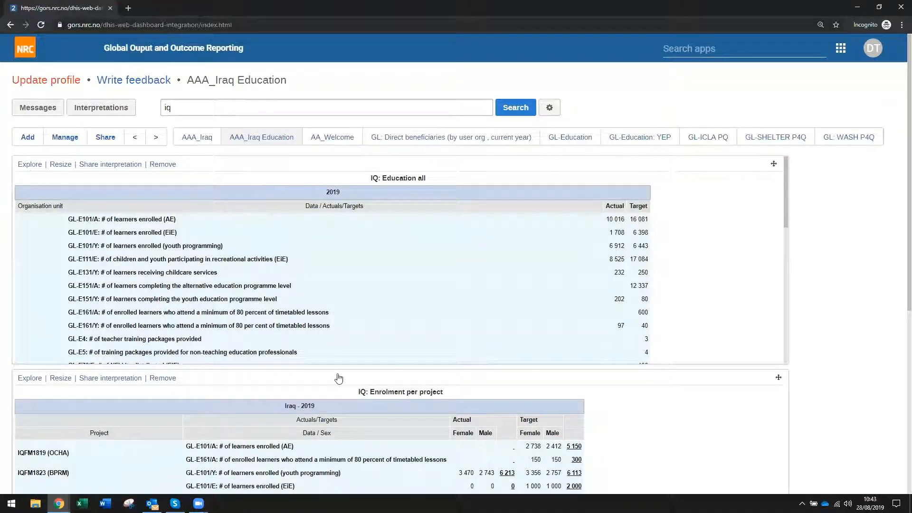
Open the sharing settings of the AAA_Iraq Education dashboard and try to find an Iraq user group, searching for "IQ_Users".
left_click(106, 137)
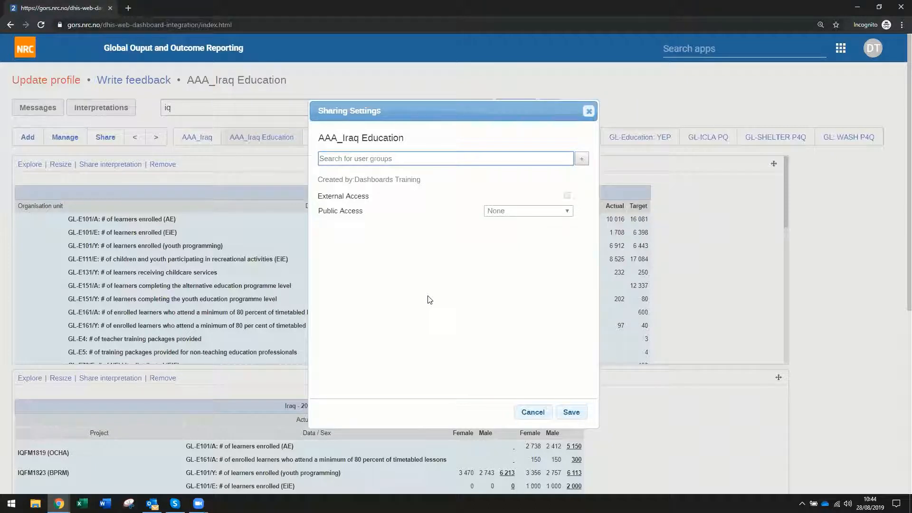
type("IQ")
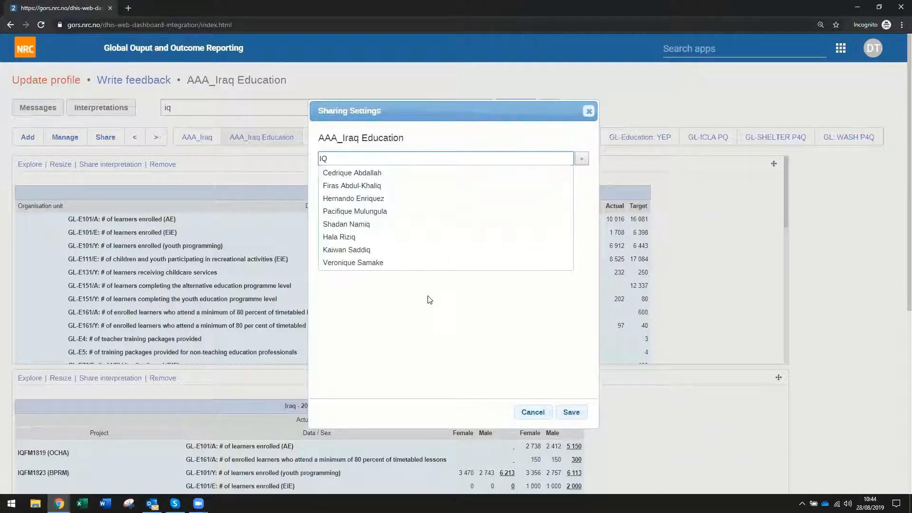
type("_Users")
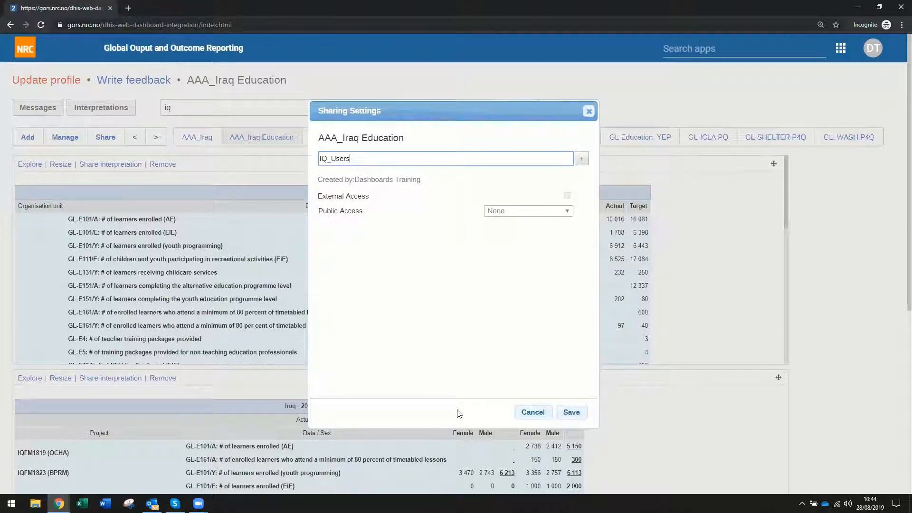
key("BackSpace")
key("BackSpace")
key("BackSpace")
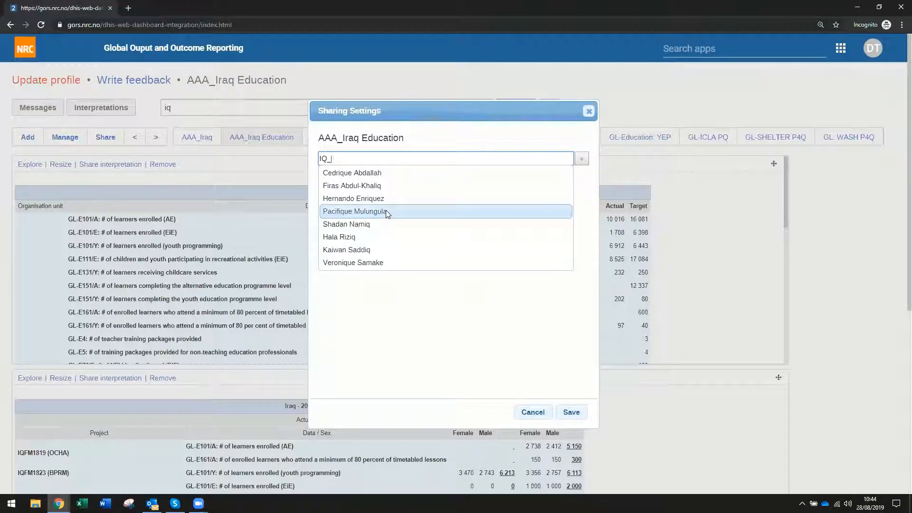
key("BackSpace")
key("BackSpace")
type("r")
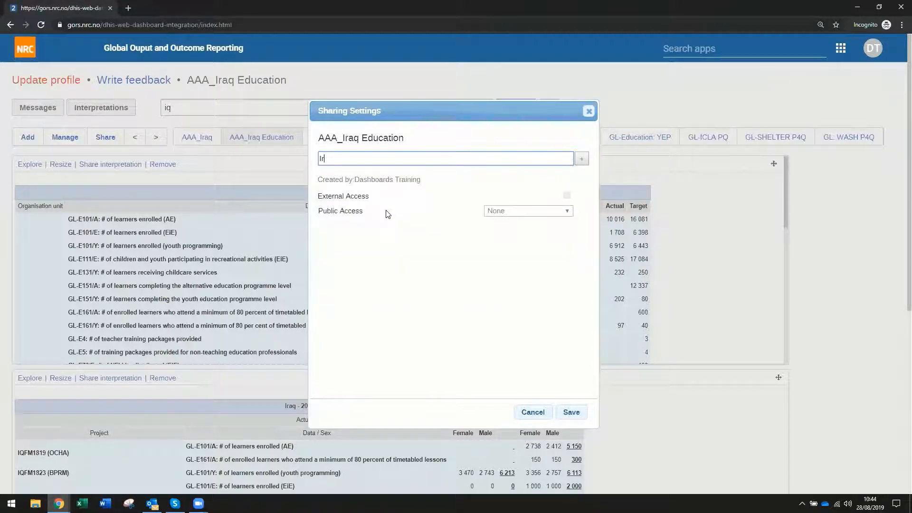
type("a")
key("BackSpace")
key("BackSpace")
key("BackSpace")
Share the AAA_Iraq Education dashboard with a colleague found by name, granting Can Edit and View access, and save.
type("Ruth")
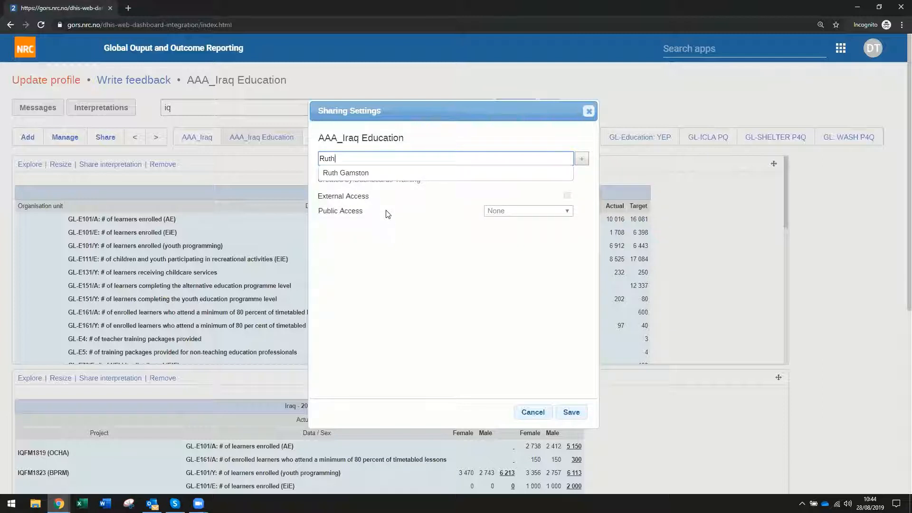
left_click(380, 173)
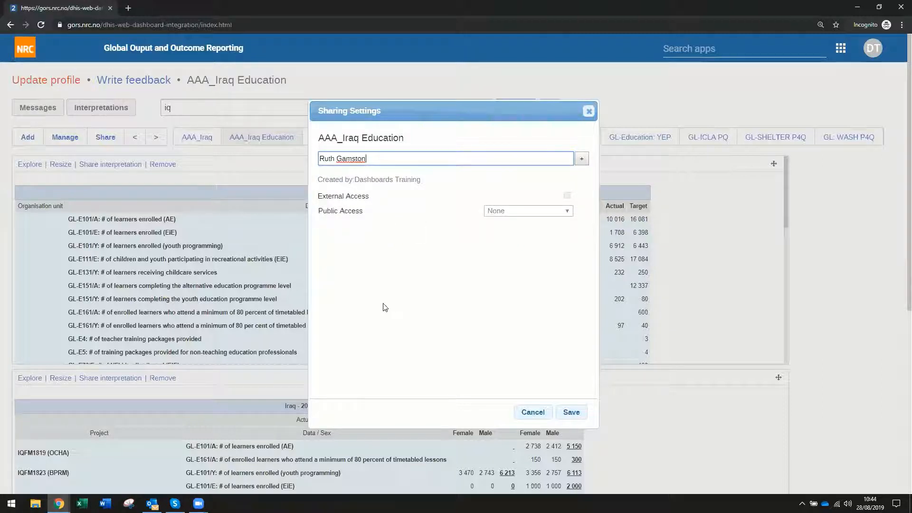
left_click(582, 160)
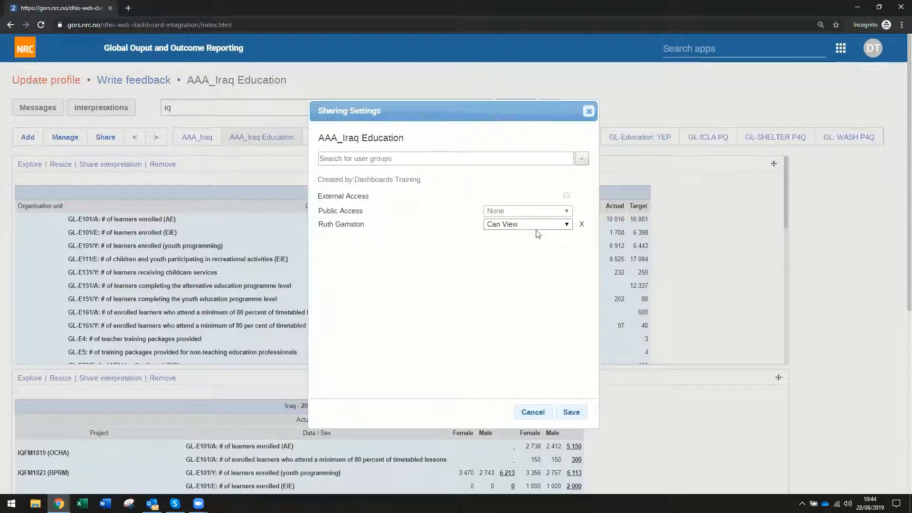
left_click(567, 225)
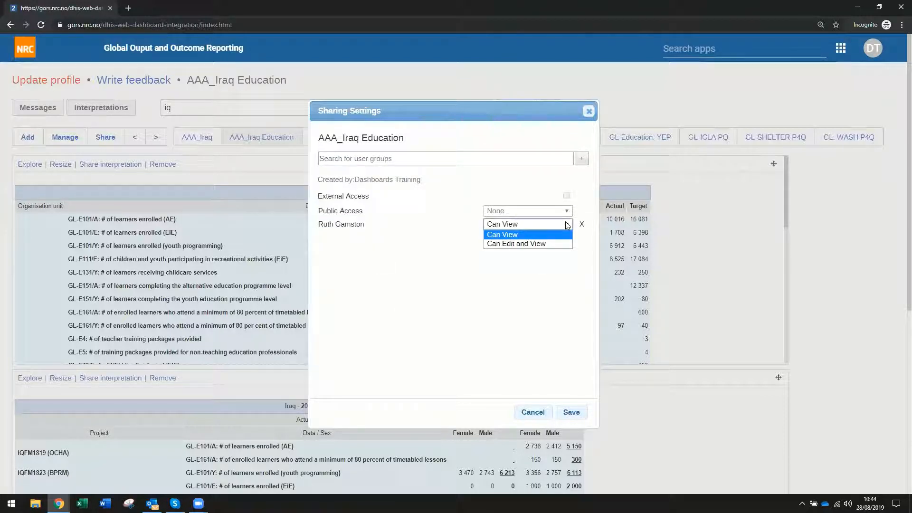
left_click(538, 244)
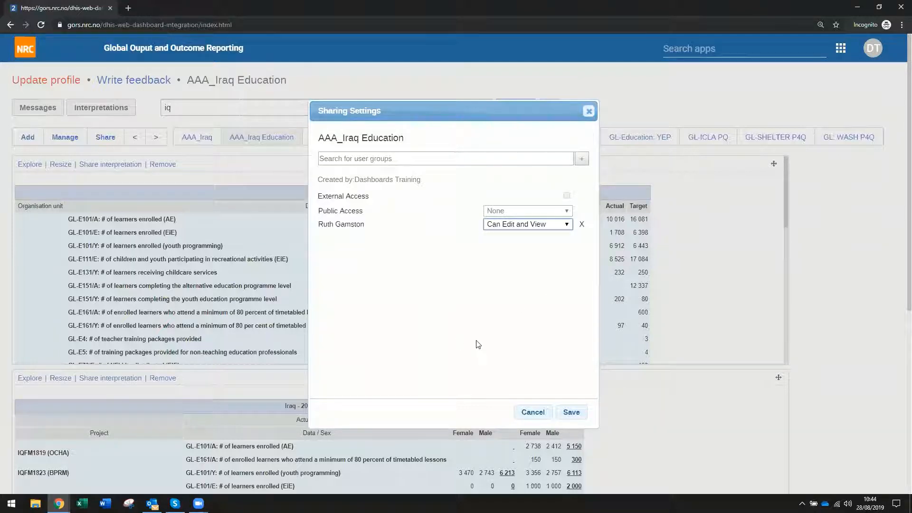
left_click(571, 412)
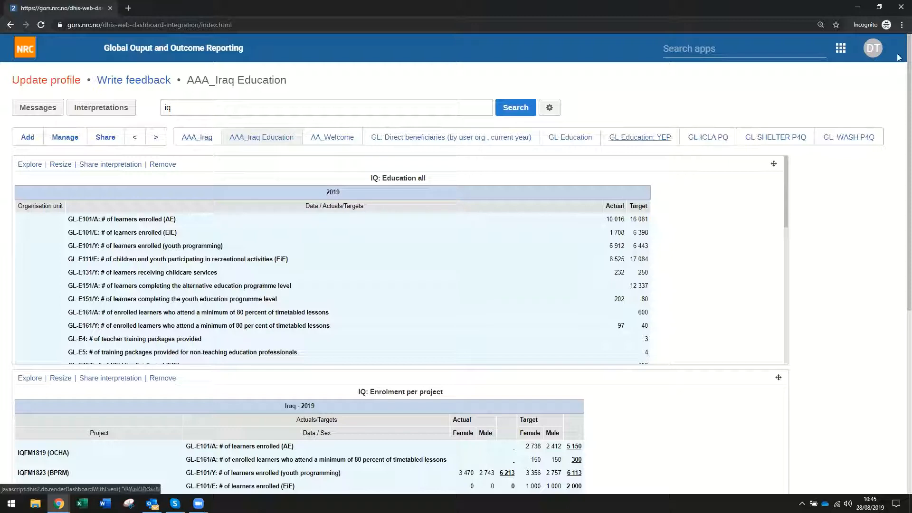
Page forward and back through the dashboard list in a narrowed browser window, and maximize the window again.
left_click(878, 7)
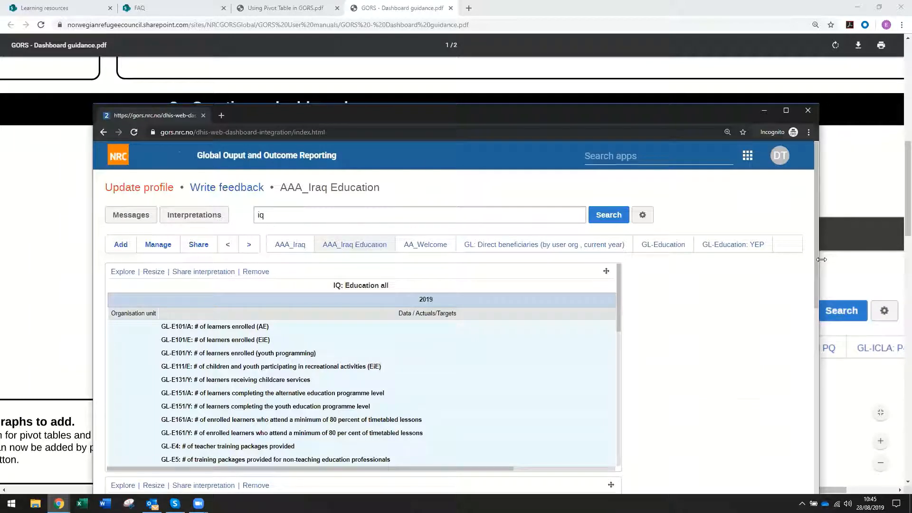
left_click_drag(821, 259, 721, 259)
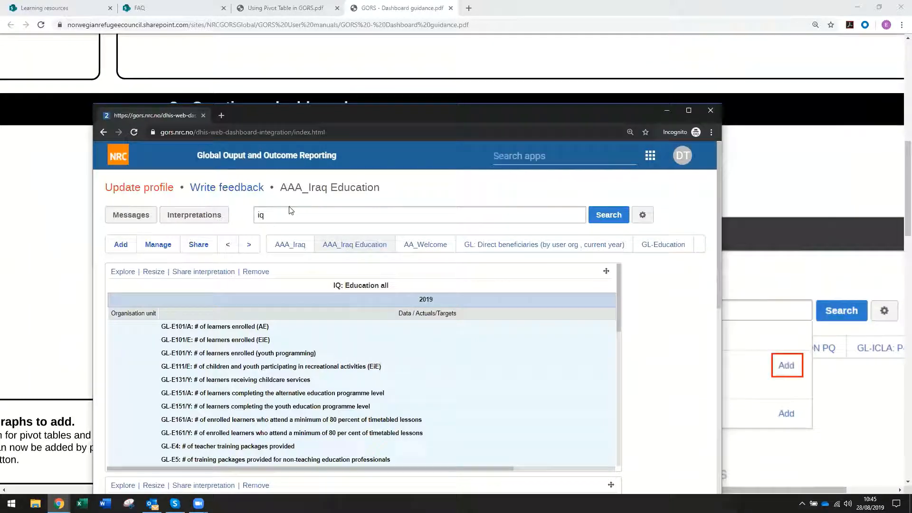
left_click(248, 246)
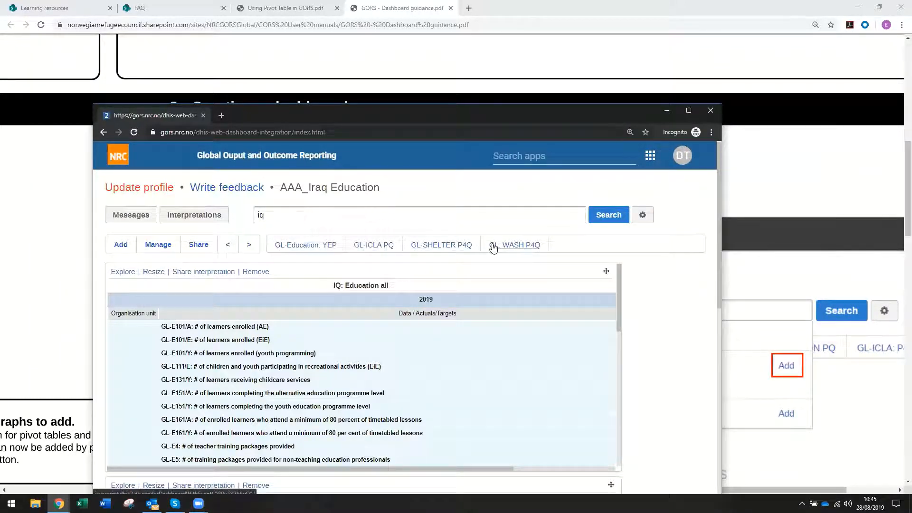
left_click(228, 245)
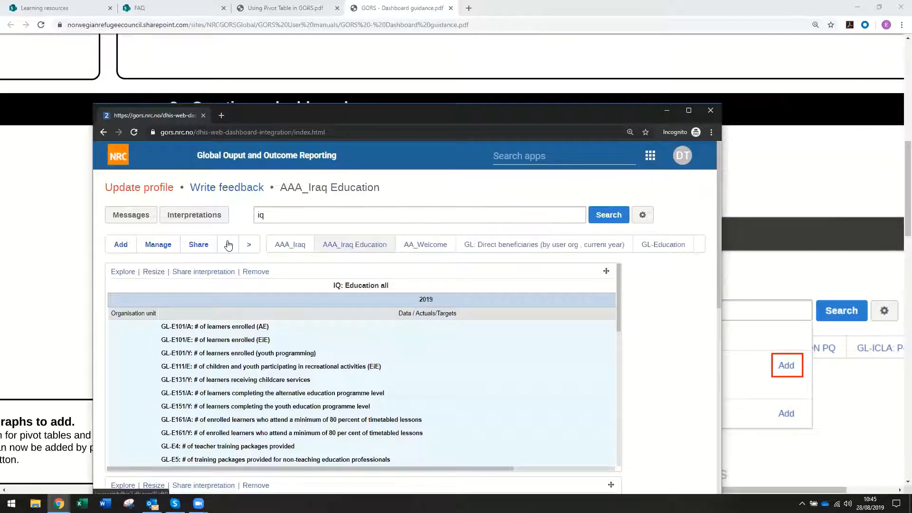
left_click(689, 110)
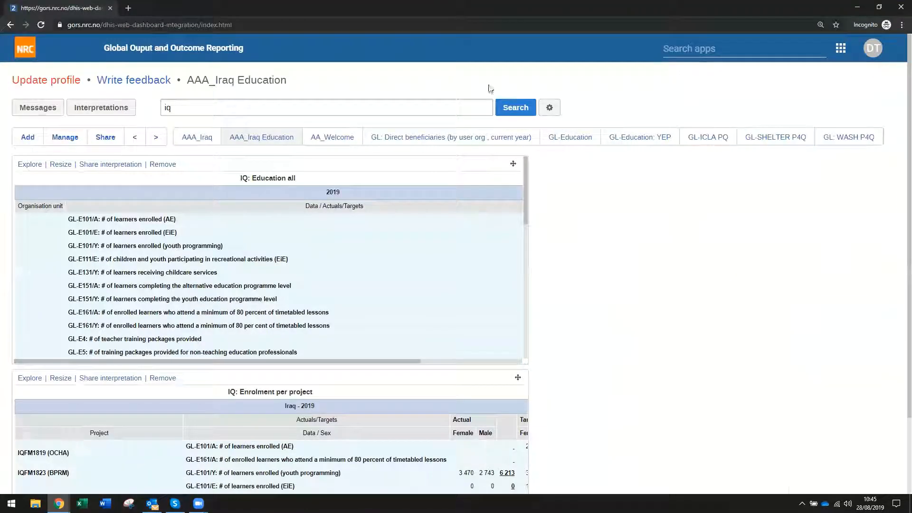
Share the AAA_Iraq dashboard with the same colleague, granting Can Edit and View access, and save the sharing settings.
left_click(196, 142)
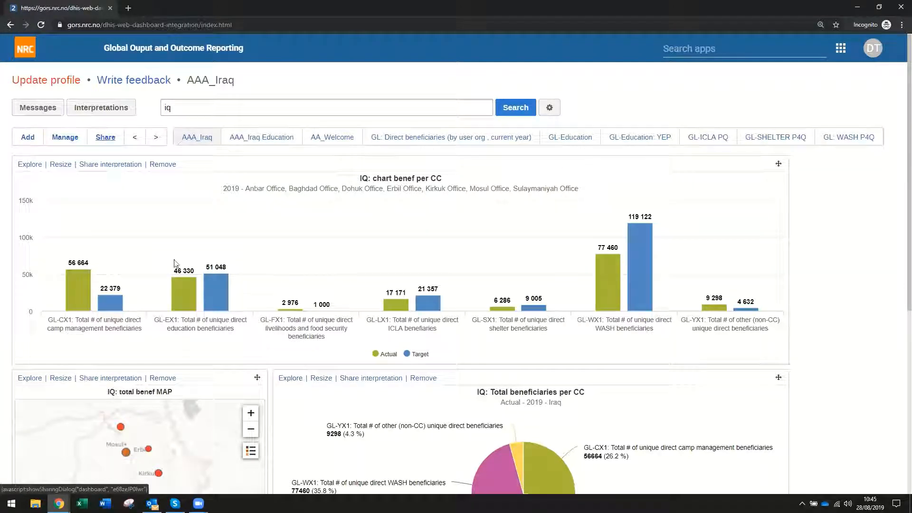
type("rut")
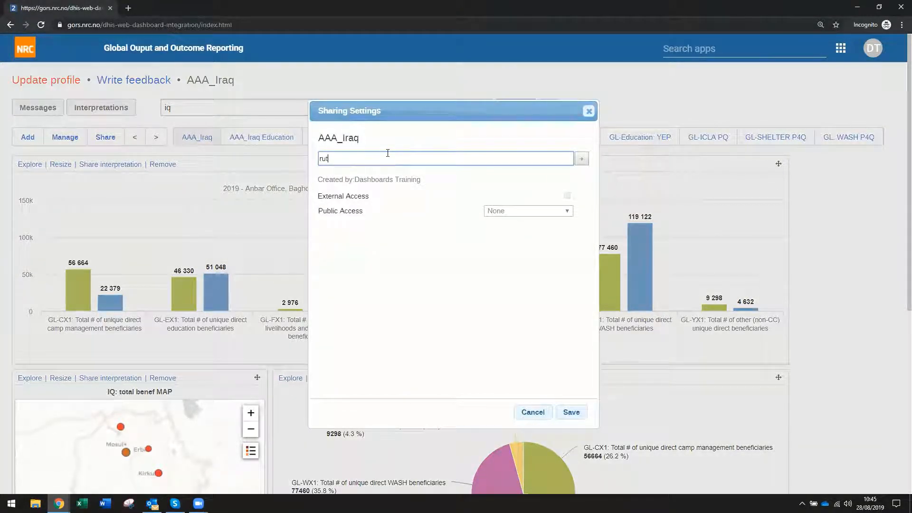
type("h")
left_click(382, 175)
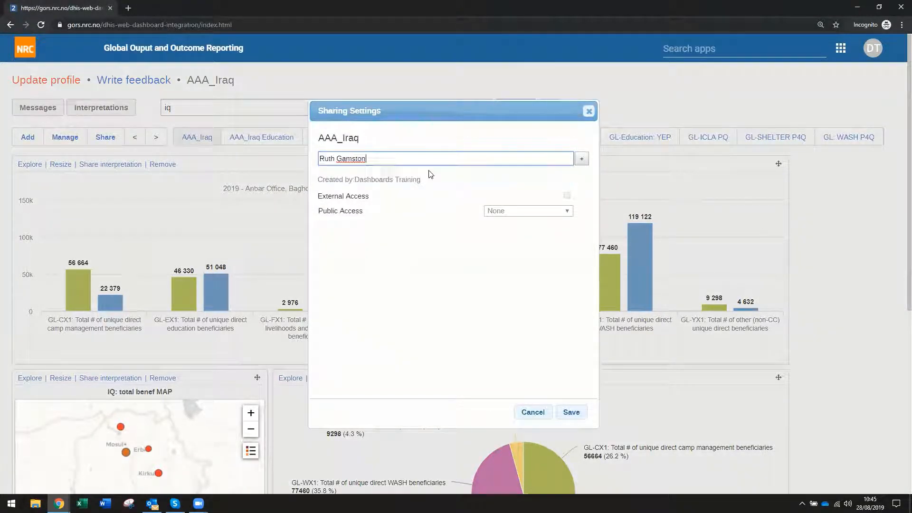
left_click(583, 160)
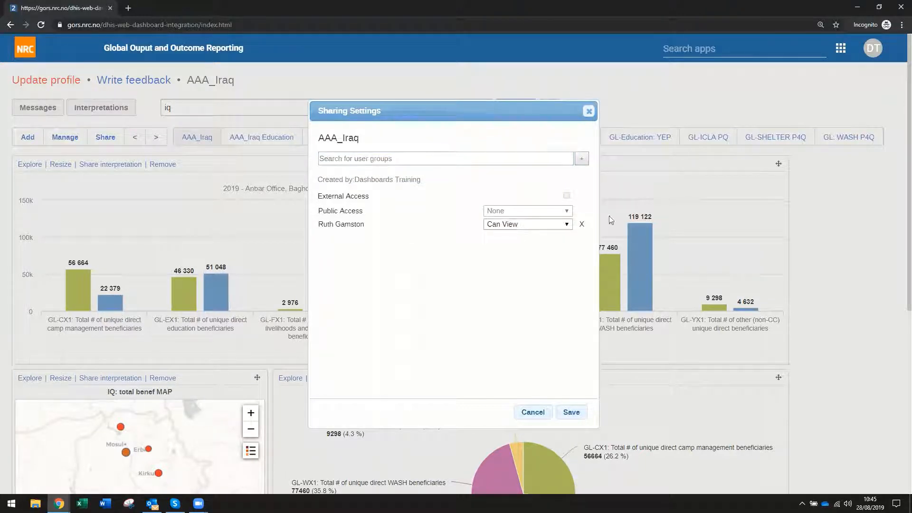
left_click(572, 227)
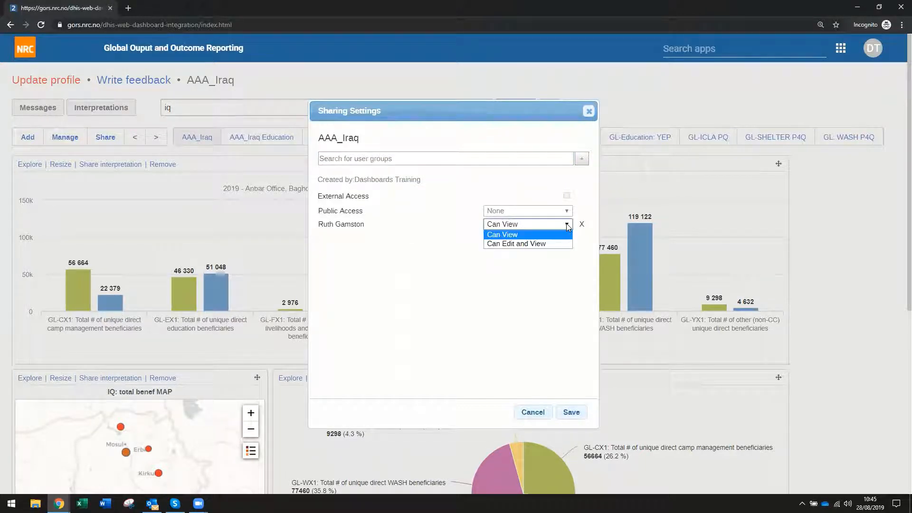
left_click(553, 244)
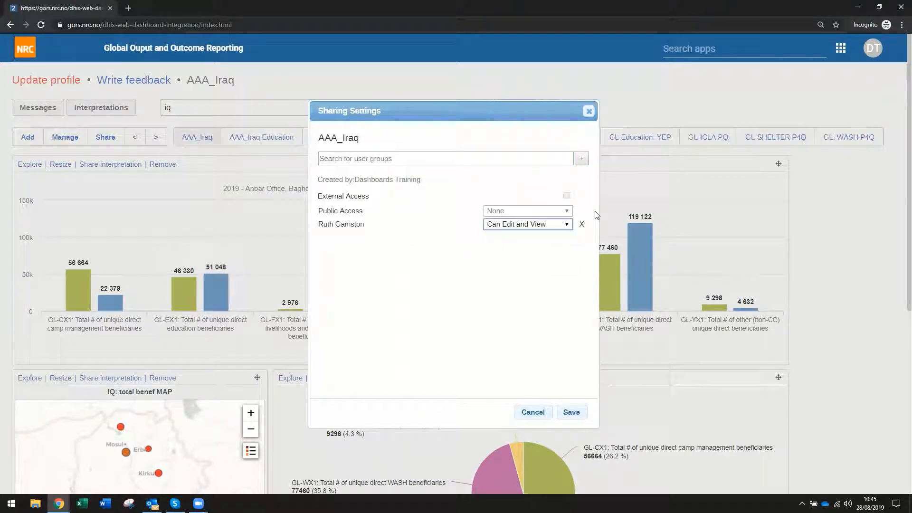
left_click(565, 412)
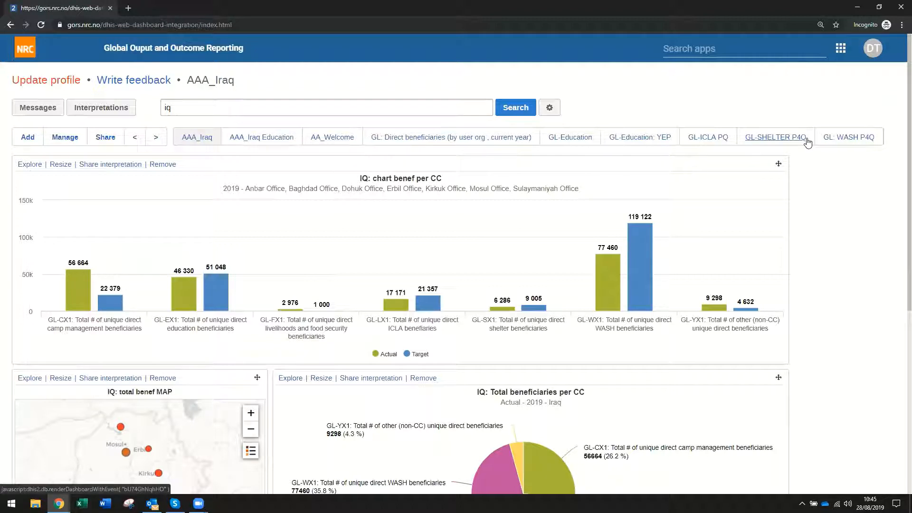
View the global dashboards "GL: Direct beneficiaries (by user org , current year)" and GL-Education, checking whether they can be managed or shared.
left_click(807, 141)
left_click(408, 145)
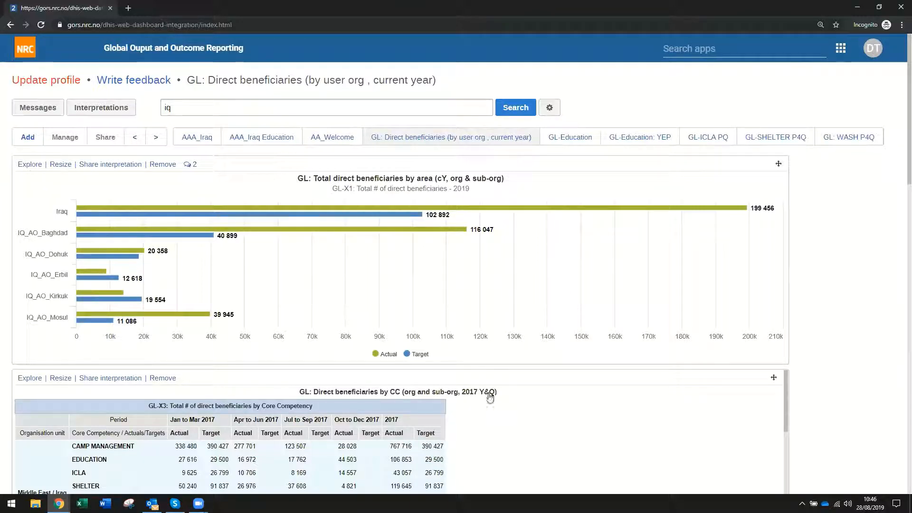
mouse_move(336, 208)
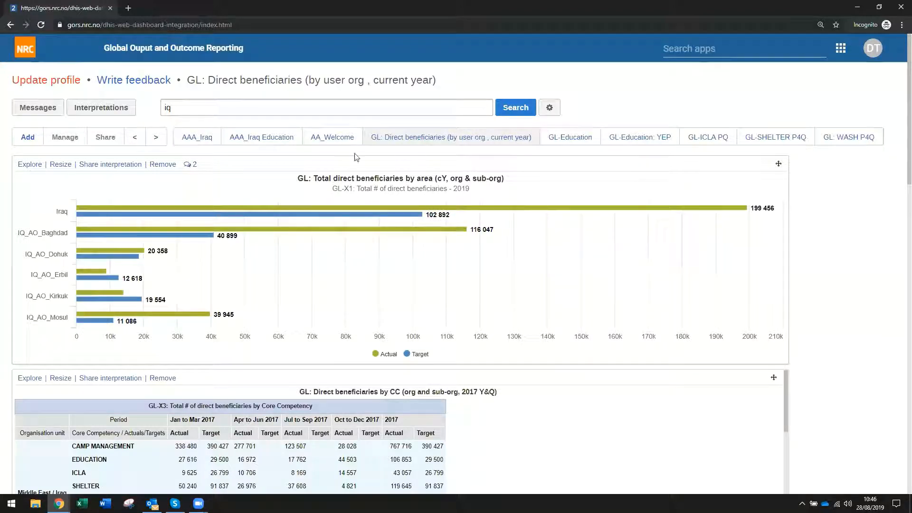
left_click(441, 142)
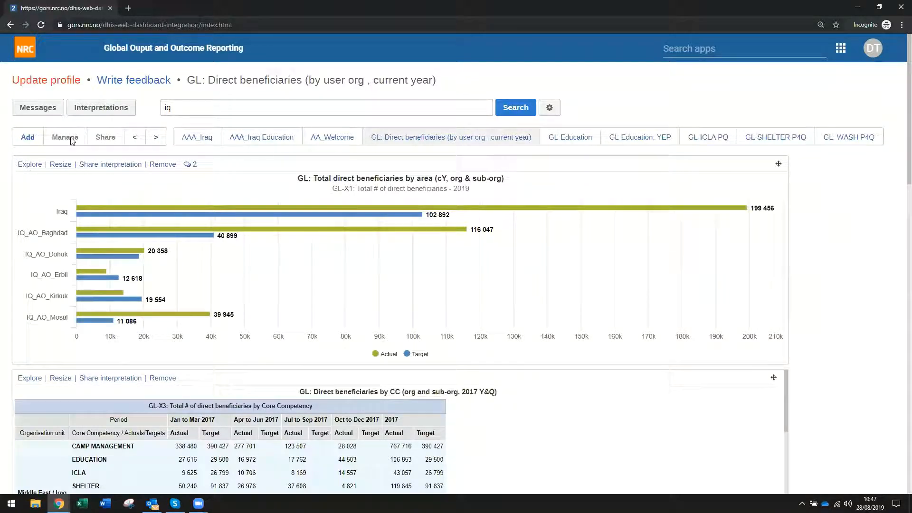
left_click(574, 137)
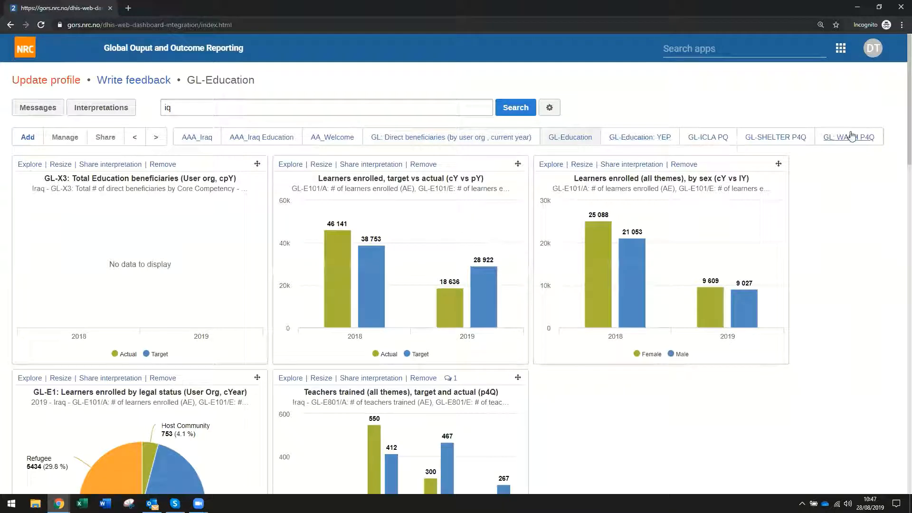
Review the management options of the AAA_Iraq dashboard and close them without changes.
left_click(197, 139)
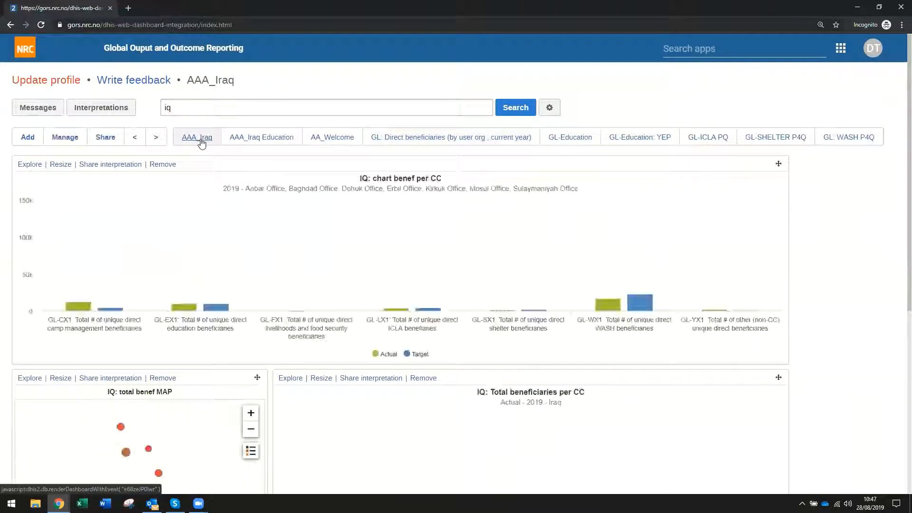
left_click(66, 137)
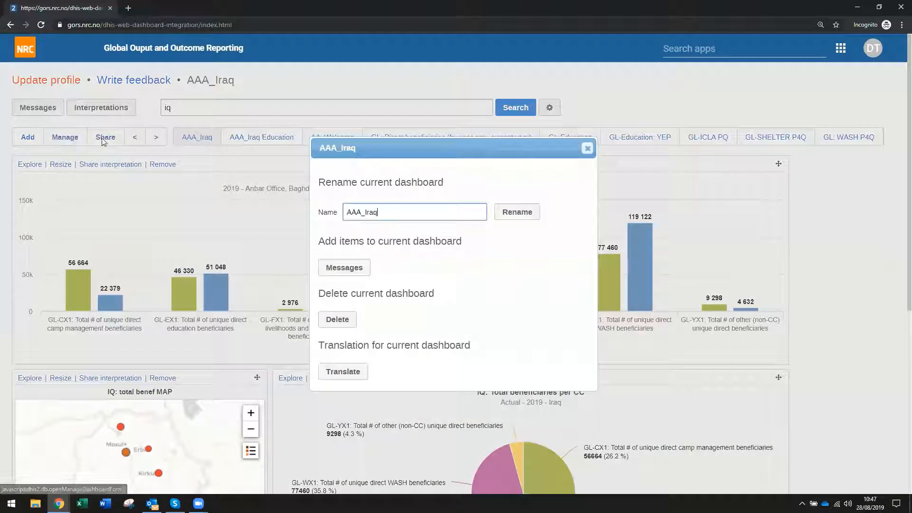
left_click(587, 148)
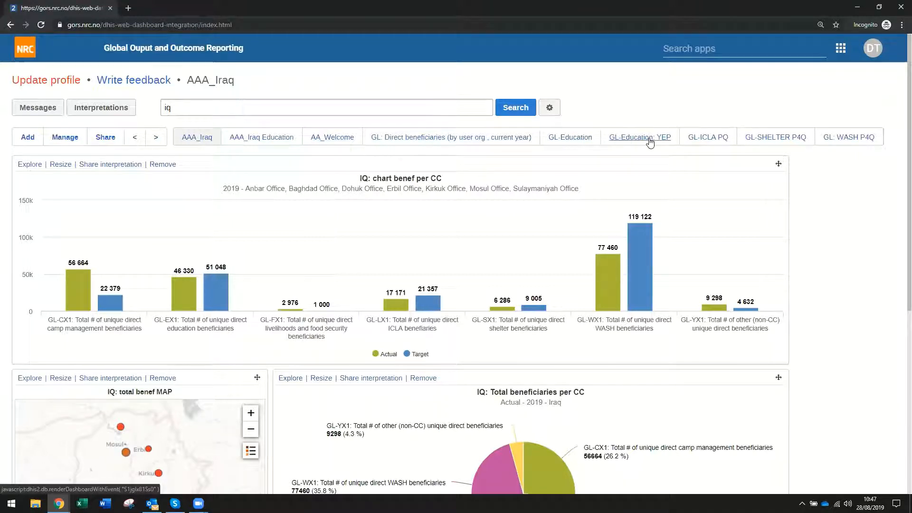
View the "GL-Education: YEP" dashboard and return to "GL: Direct beneficiaries (by user org , current year)".
left_click(631, 141)
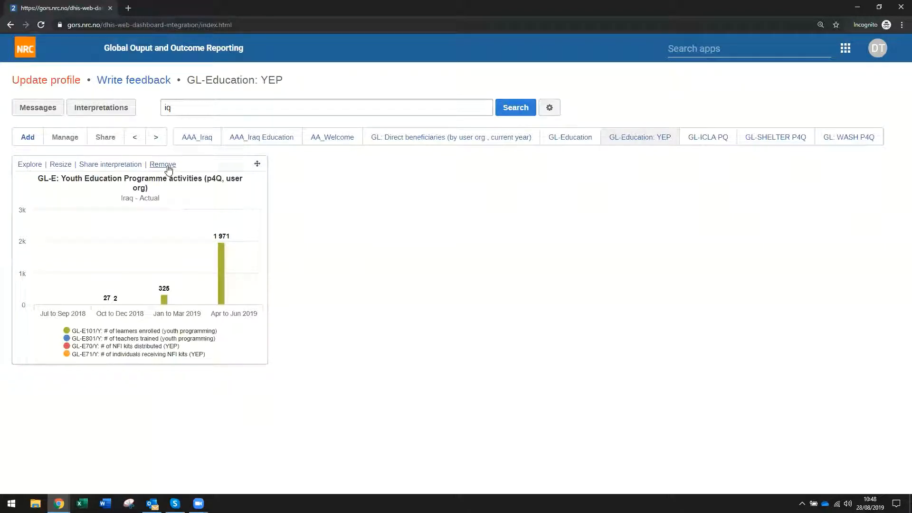
left_click(477, 137)
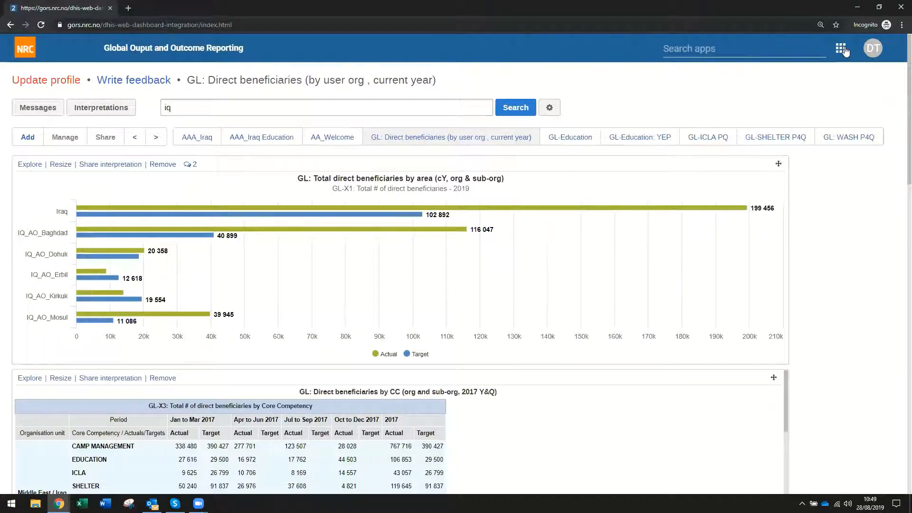
Check which data sets the Data Entry app offers for Anbar Office, and return to the Dashboard app.
left_click(870, 47)
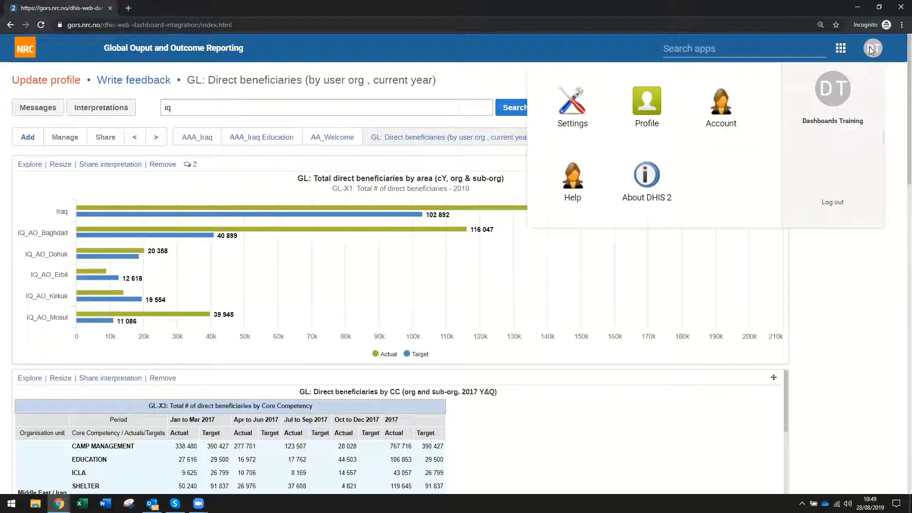
left_click(841, 52)
left_click(586, 177)
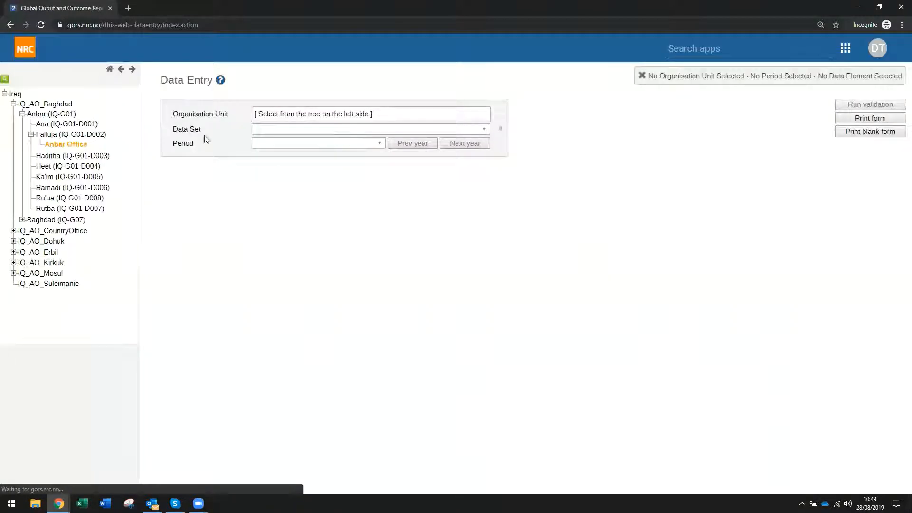
left_click(315, 129)
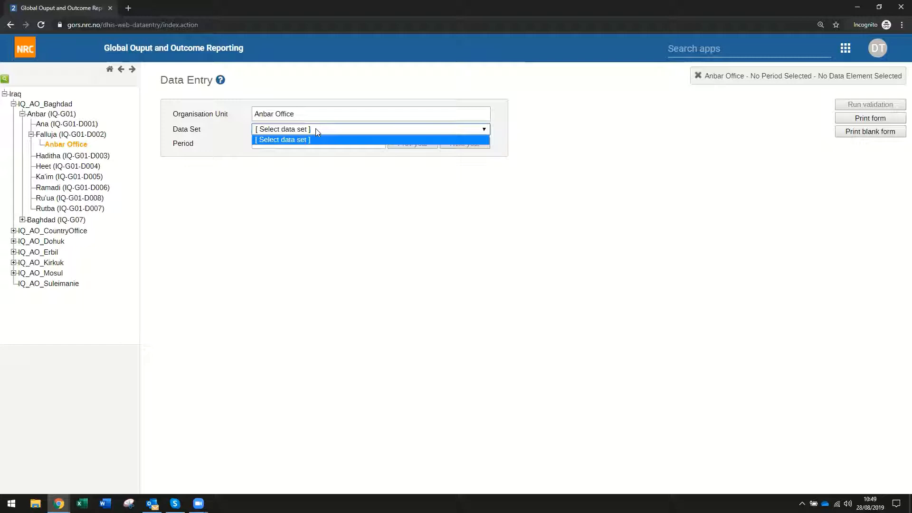
left_click(843, 49)
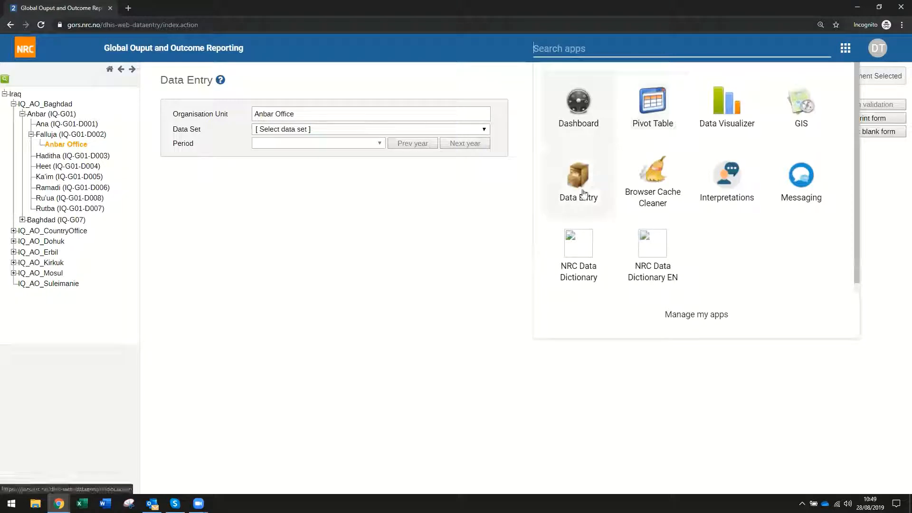
left_click(579, 114)
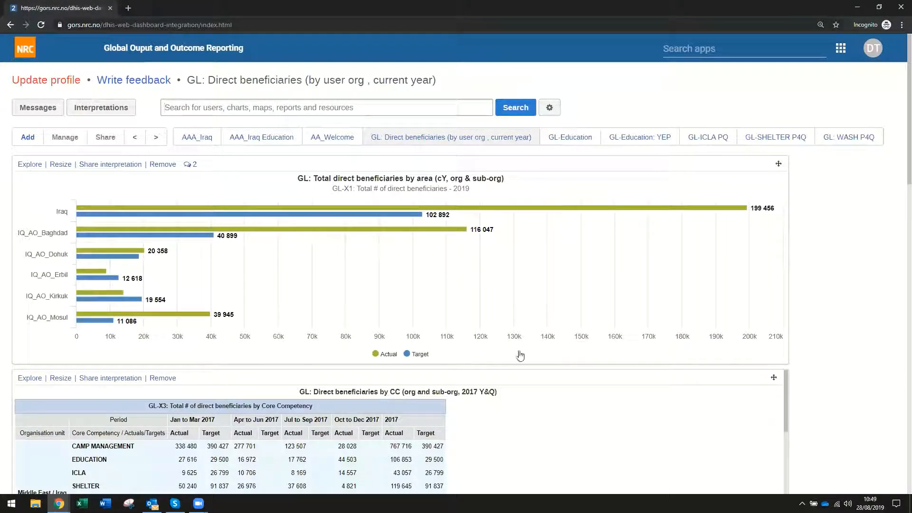
Open the Data Entry app from the dashboard.
mouse_move(475, 209)
mouse_move(839, 53)
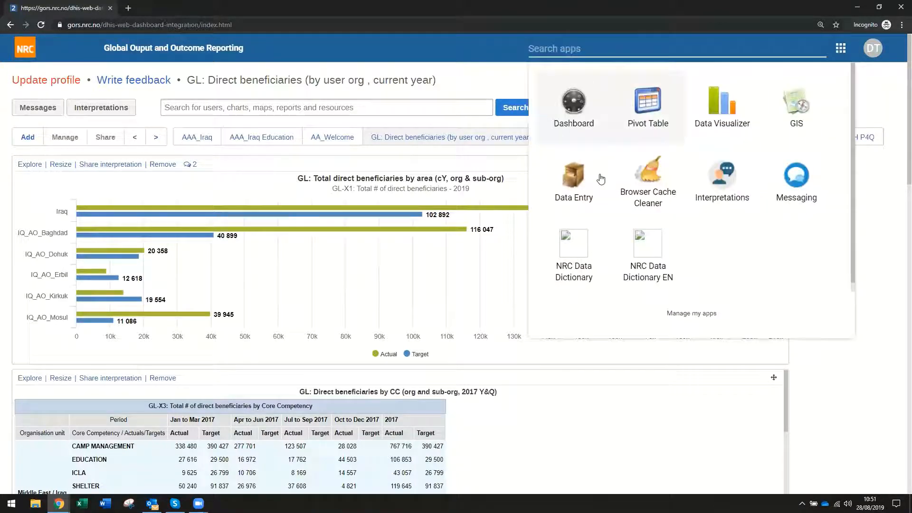
left_click(571, 190)
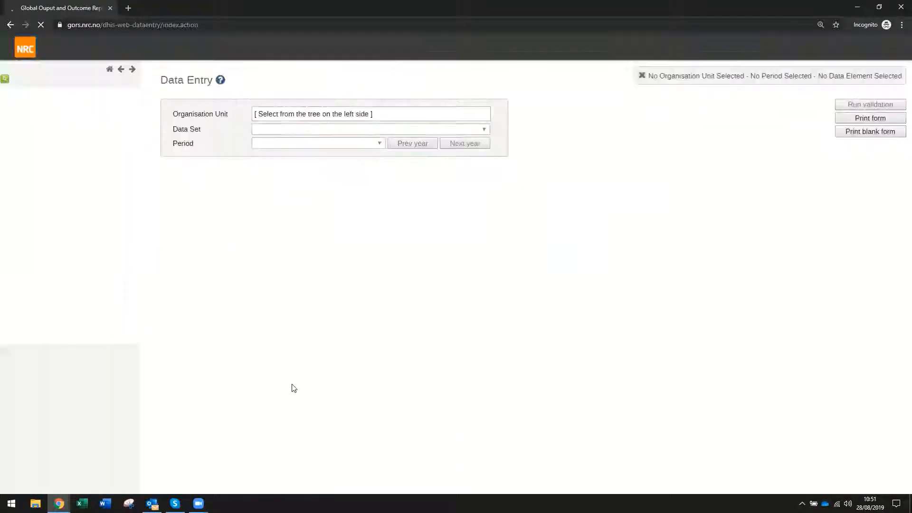